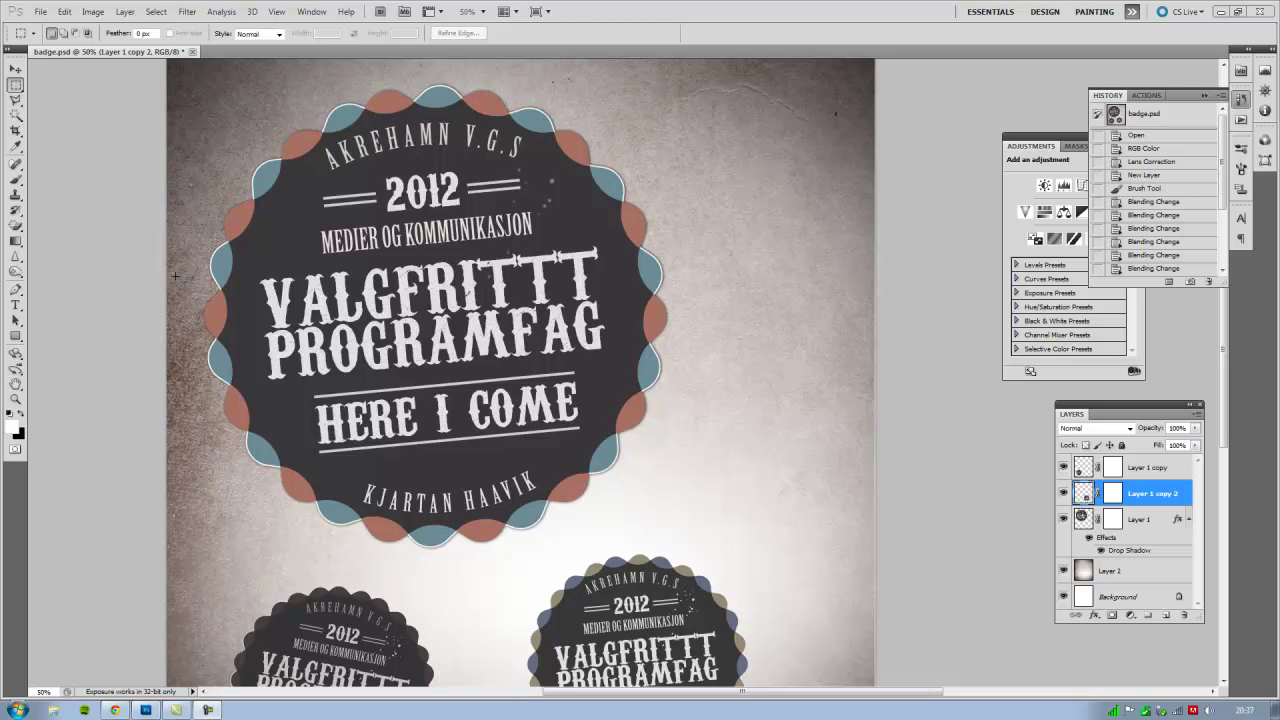
Step: Switch from the Photoshop badge to Chrome's Google Images results for 'badge'
key(alt+Tab)
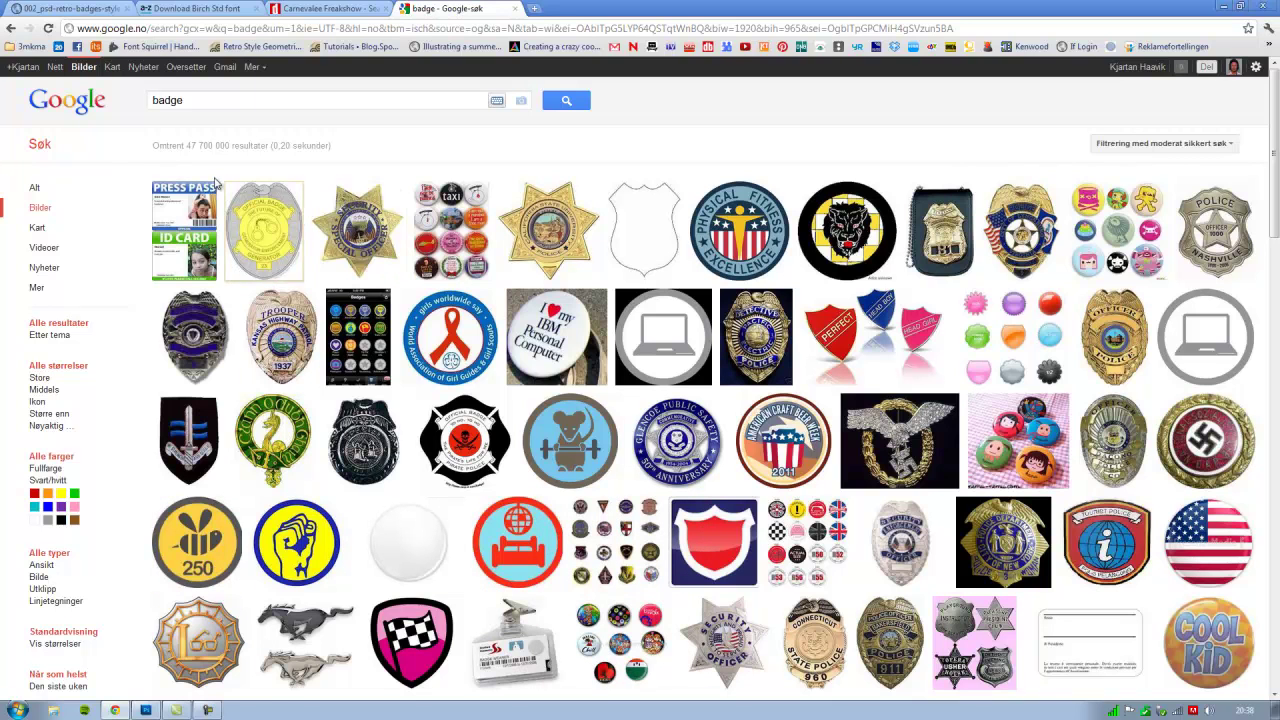
Step: Compare the Photoshop badge with the pixeden retro badges reference image in Chrome
key(alt+Tab)
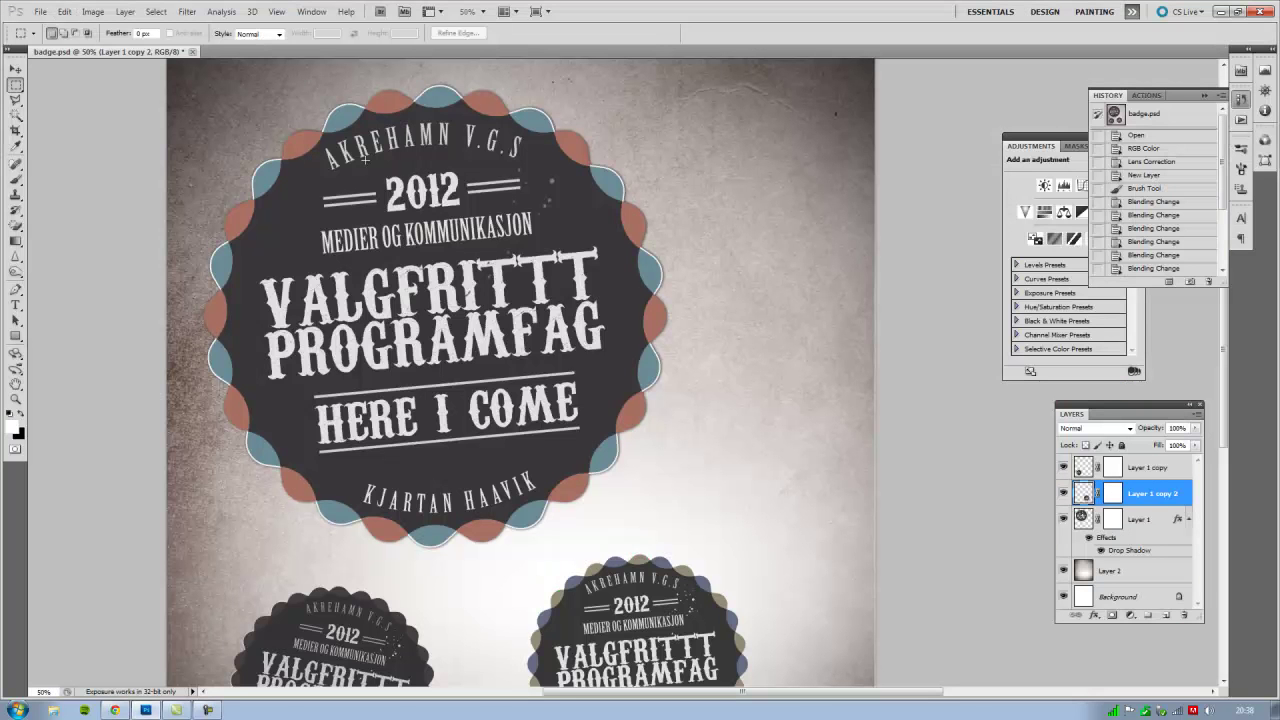
key(alt+Tab)
click(85, 12)
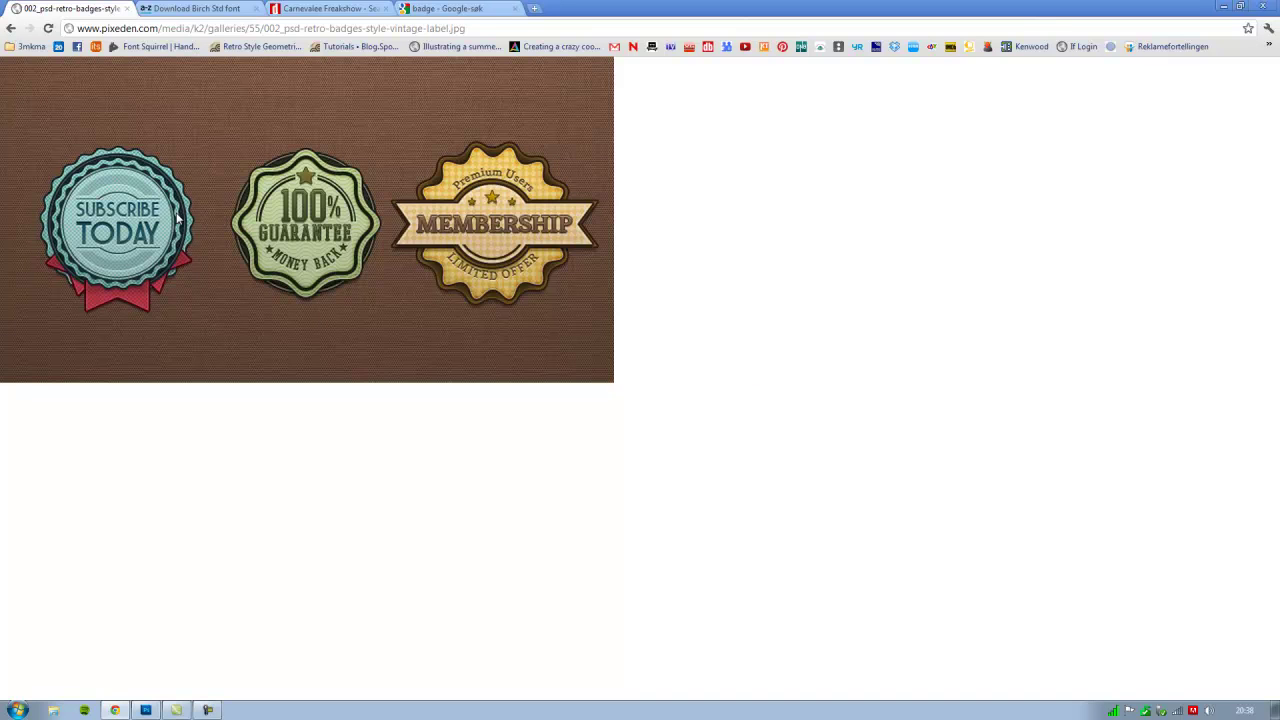
key(alt+Tab)
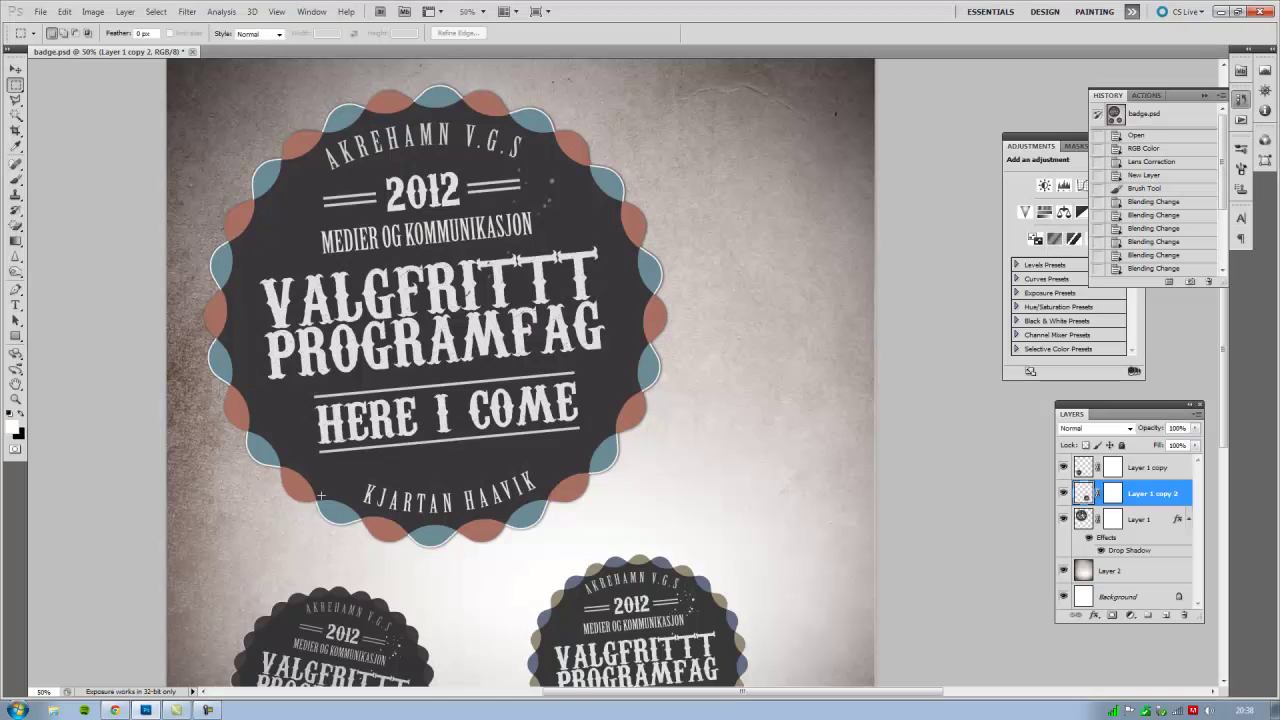
key(alt+Tab)
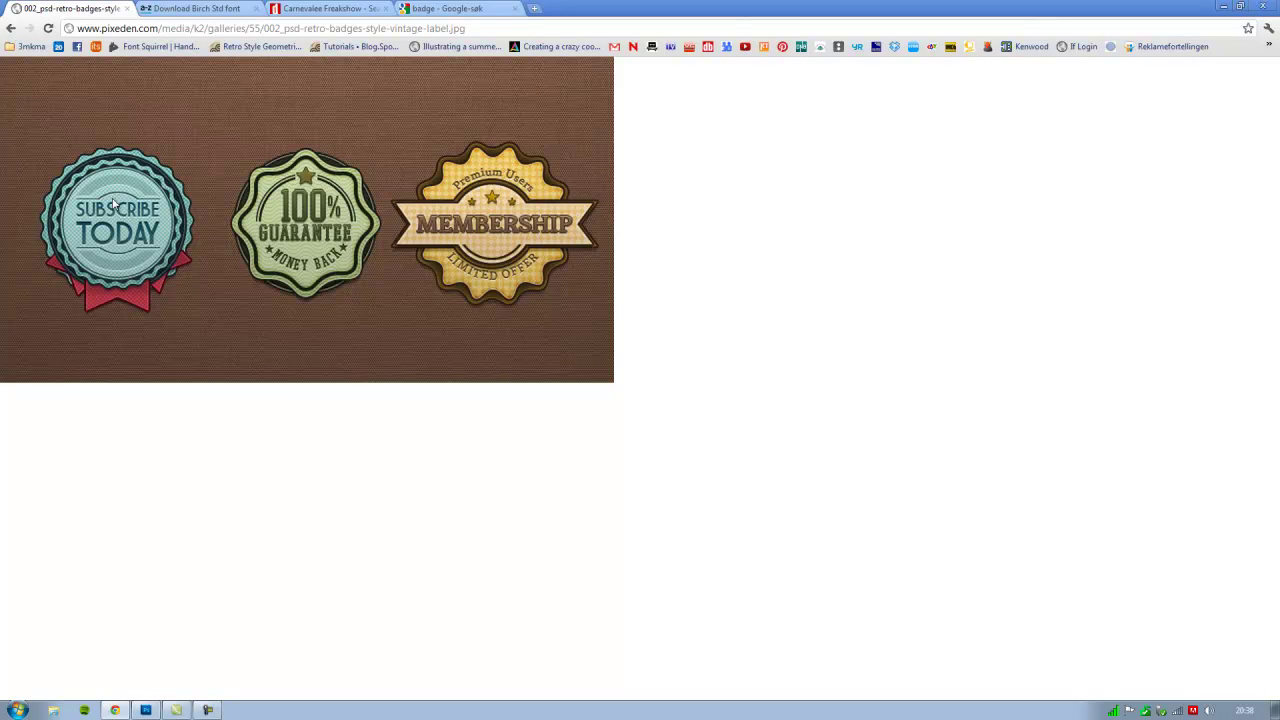
key(alt+Tab)
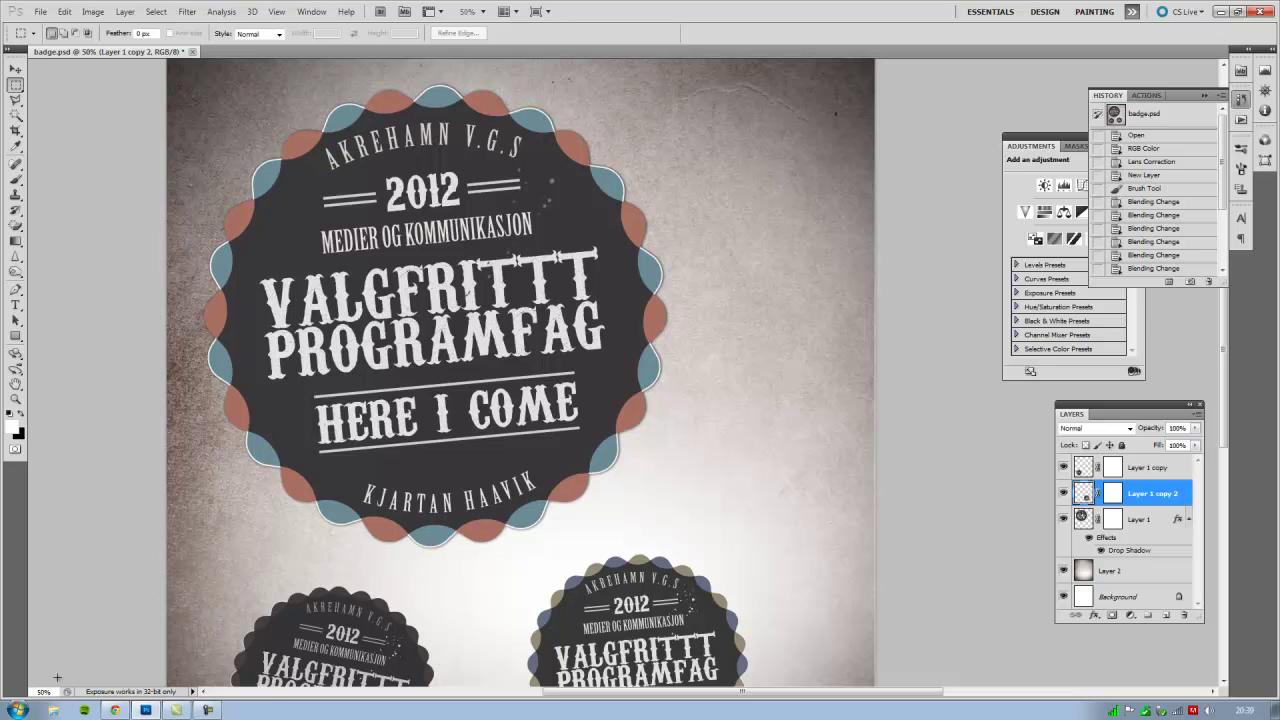
Step: Launch Illustrator CS5 and create a new A4 CMYK print document (210 × 297 mm)
click(20, 710)
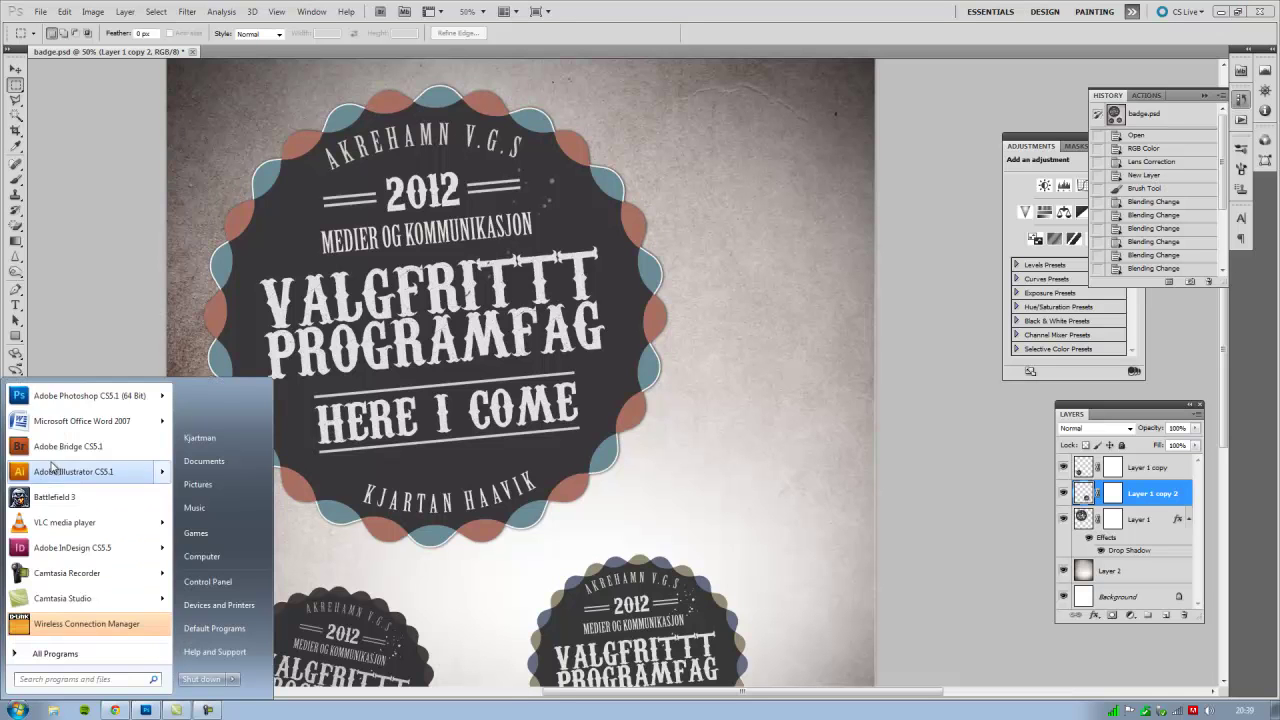
click(70, 471)
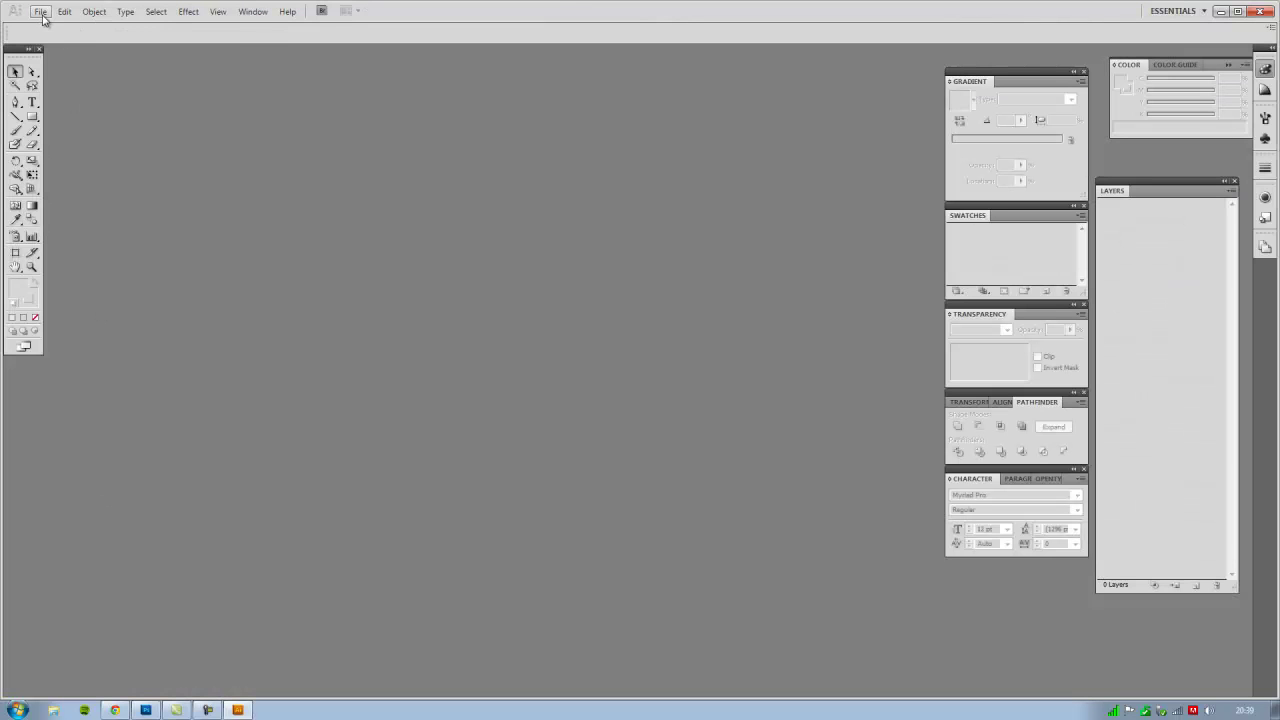
click(40, 11)
click(62, 28)
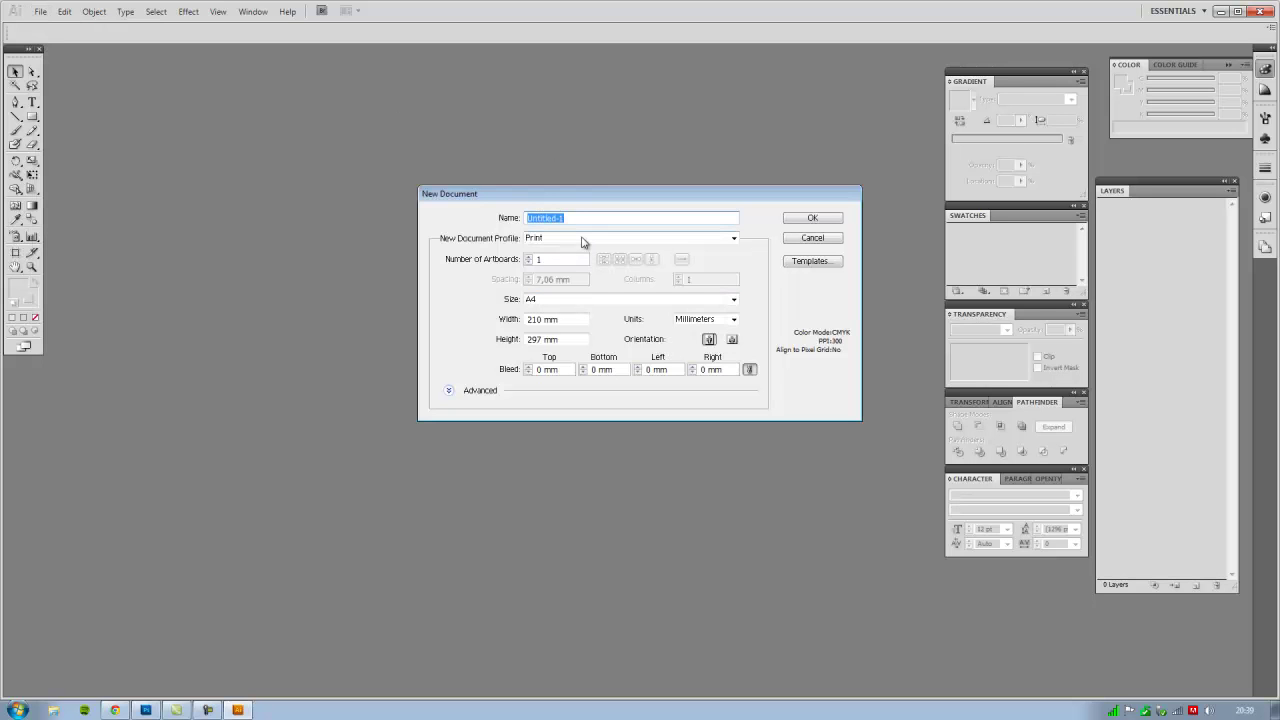
click(814, 220)
mouse_move(486, 298)
mouse_down()
mouse_move(259, 307)
mouse_move(293, 303)
mouse_up()
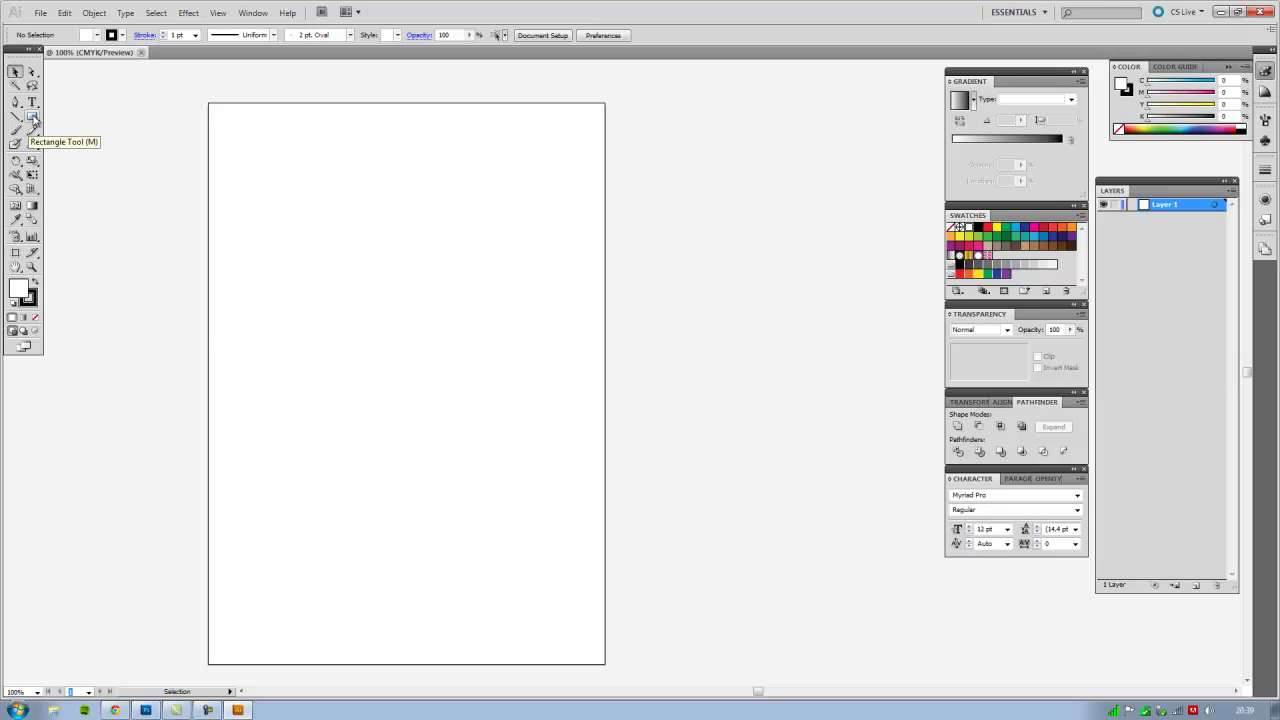
Step: Draw a trial five-pointed star with the Star tool, then delete it
mouse_move(33, 119)
mouse_down()
mouse_move(73, 181)
mouse_move(106, 178)
mouse_up()
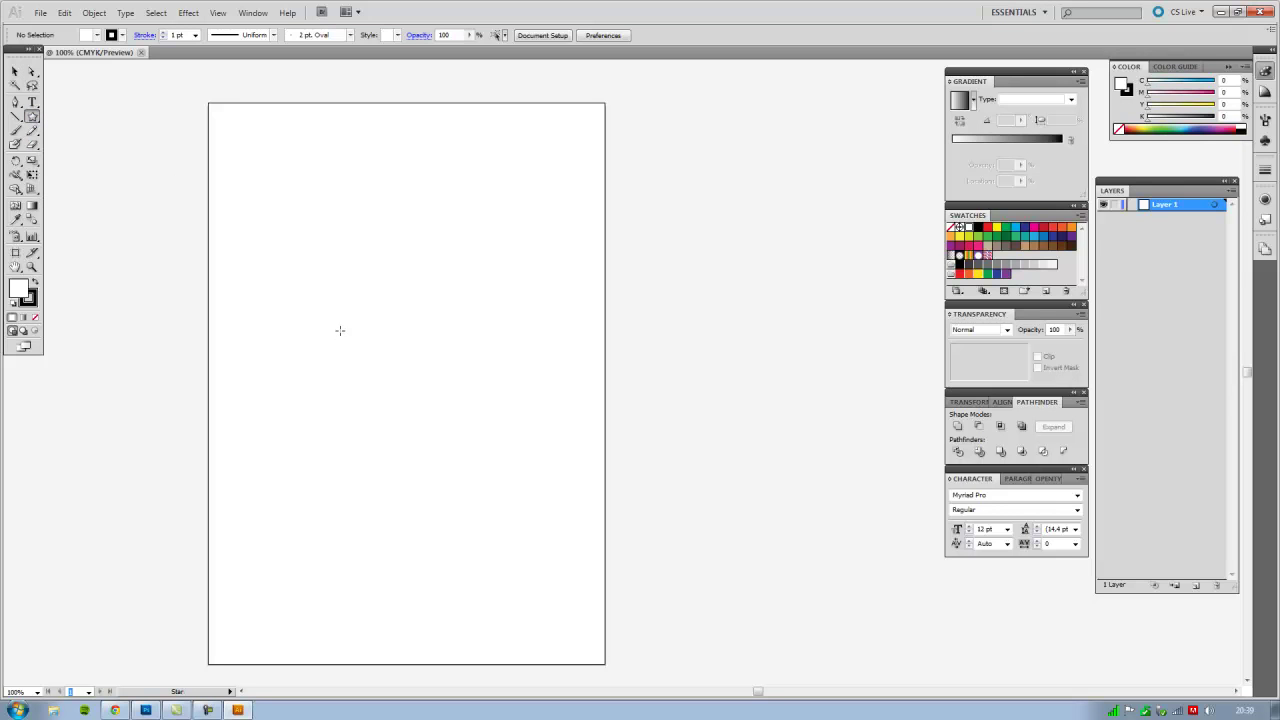
drag(315, 302, 397, 409)
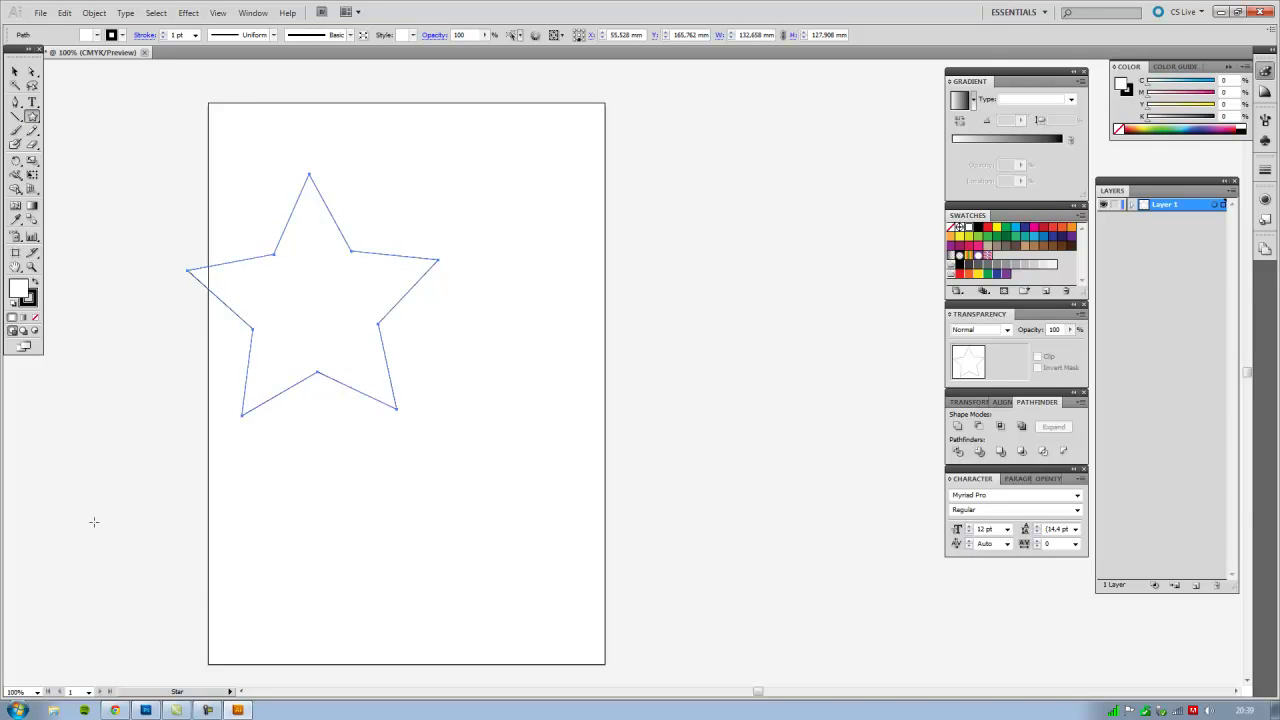
key(v)
key(Delete)
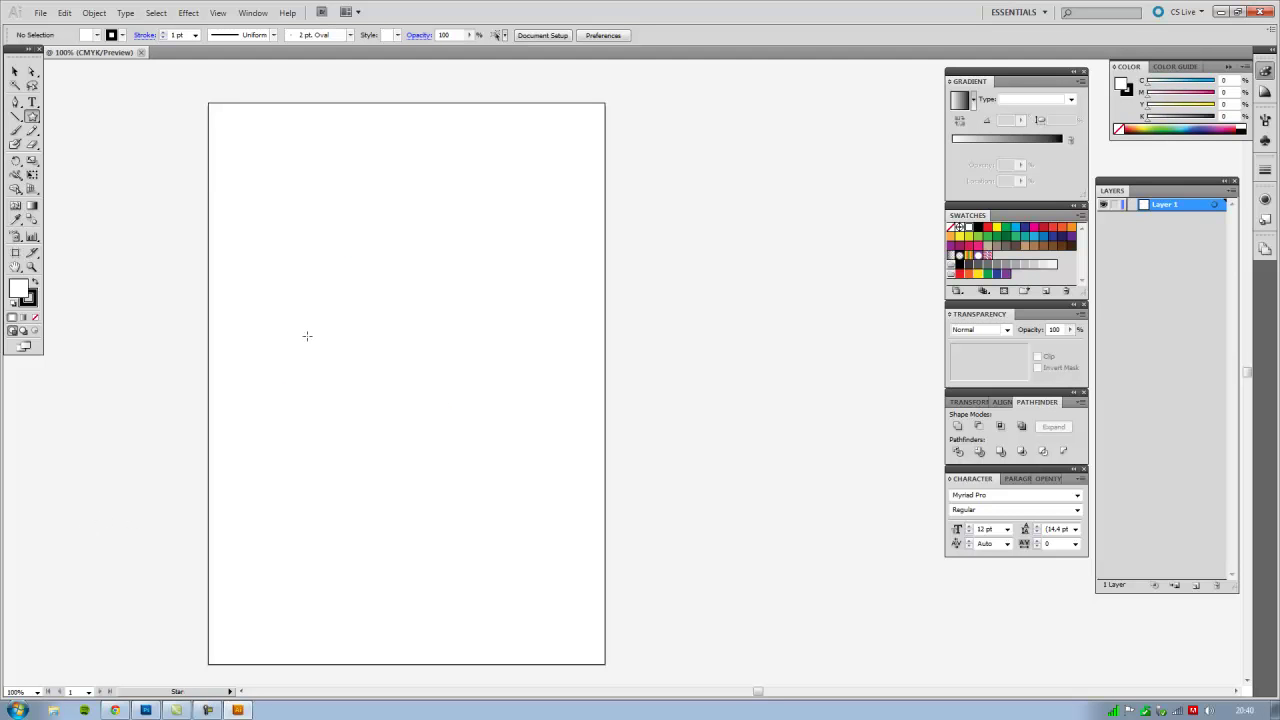
Step: Redraw a many-pointed star about 67 mm across with deepened points
mouse_move(304, 272)
mouse_down()
mouse_move(367, 313)
mouse_move(388, 377)
mouse_up()
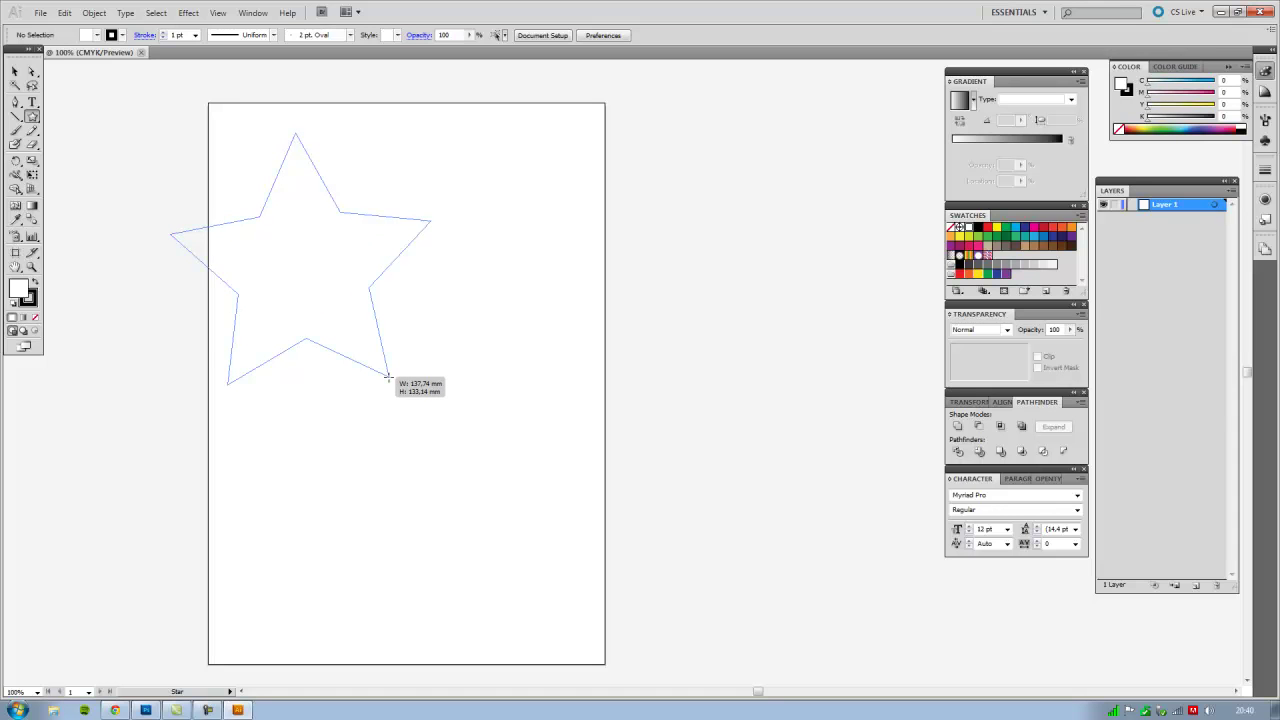
key(Down)
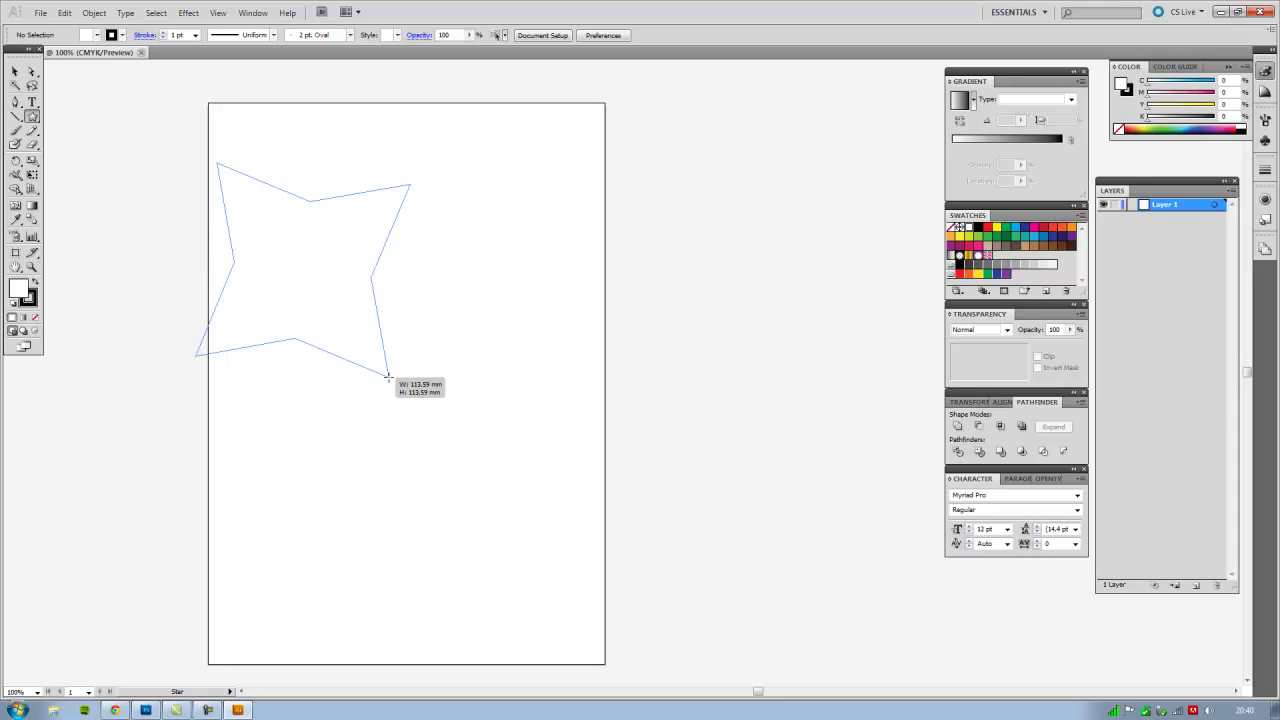
mouse_move(388, 377)
mouse_down()
mouse_move(366, 424)
mouse_move(371, 254)
mouse_move(294, 363)
mouse_move(449, 351)
mouse_move(449, 372)
mouse_move(297, 380)
mouse_move(443, 320)
mouse_move(374, 323)
mouse_move(274, 257)
mouse_move(418, 381)
mouse_up()
key(Down)
key(Up)
key(Up)
key(Up)
key(Up)
mouse_move(418, 381)
mouse_down()
mouse_move(425, 389)
mouse_move(411, 278)
mouse_move(327, 321)
mouse_move(410, 368)
mouse_up()
key(Up)
key(Up)
key(Up)
key(Up)
key(Up)
key(Up)
key(Up)
key(Up)
mouse_move(383, 331)
mouse_down()
mouse_move(376, 341)
mouse_move(330, 311)
mouse_move(480, 371)
mouse_move(657, 406)
mouse_move(352, 297)
mouse_move(318, 309)
mouse_move(331, 314)
mouse_up()
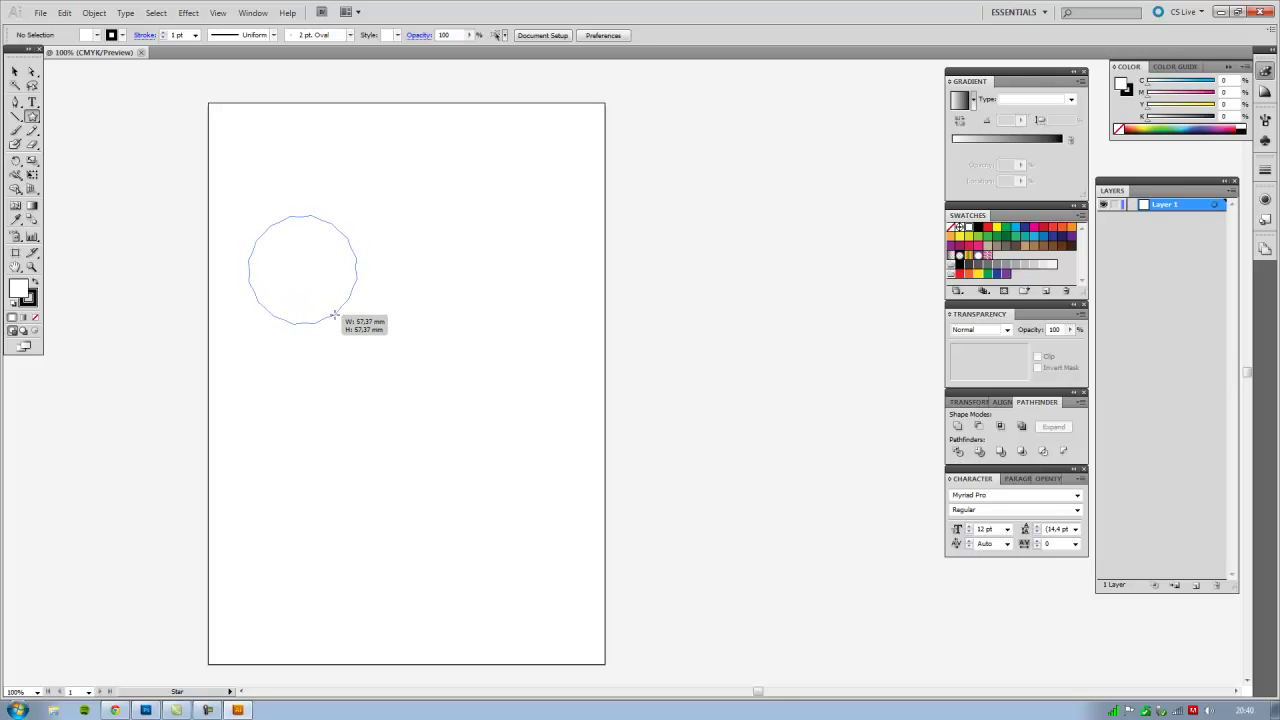
mouse_move(338, 316)
mouse_down()
mouse_move(400, 362)
mouse_move(331, 327)
mouse_up()
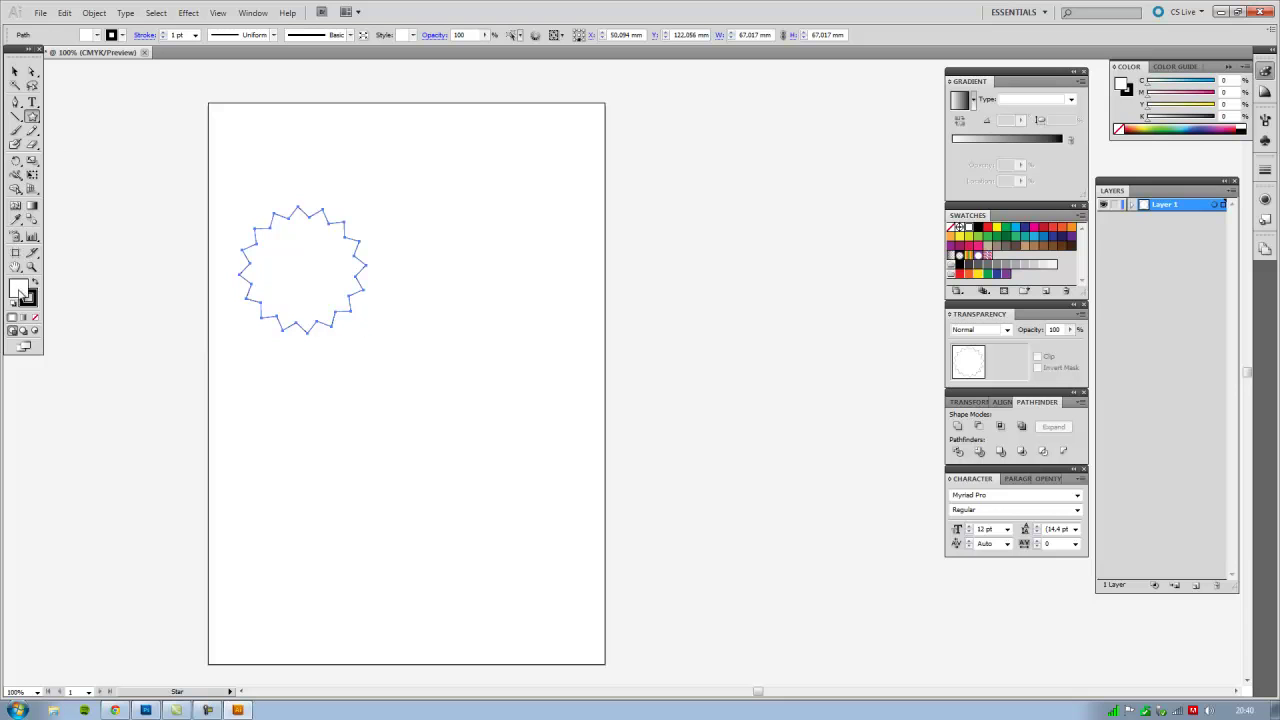
Step: Scale the star proportionally to about 145 mm and move it toward the page centre
click(31, 297)
click(15, 71)
mouse_move(380, 315)
mouse_down()
mouse_move(570, 391)
mouse_move(762, 358)
mouse_move(700, 391)
mouse_move(654, 474)
mouse_move(526, 420)
mouse_move(566, 443)
mouse_up()
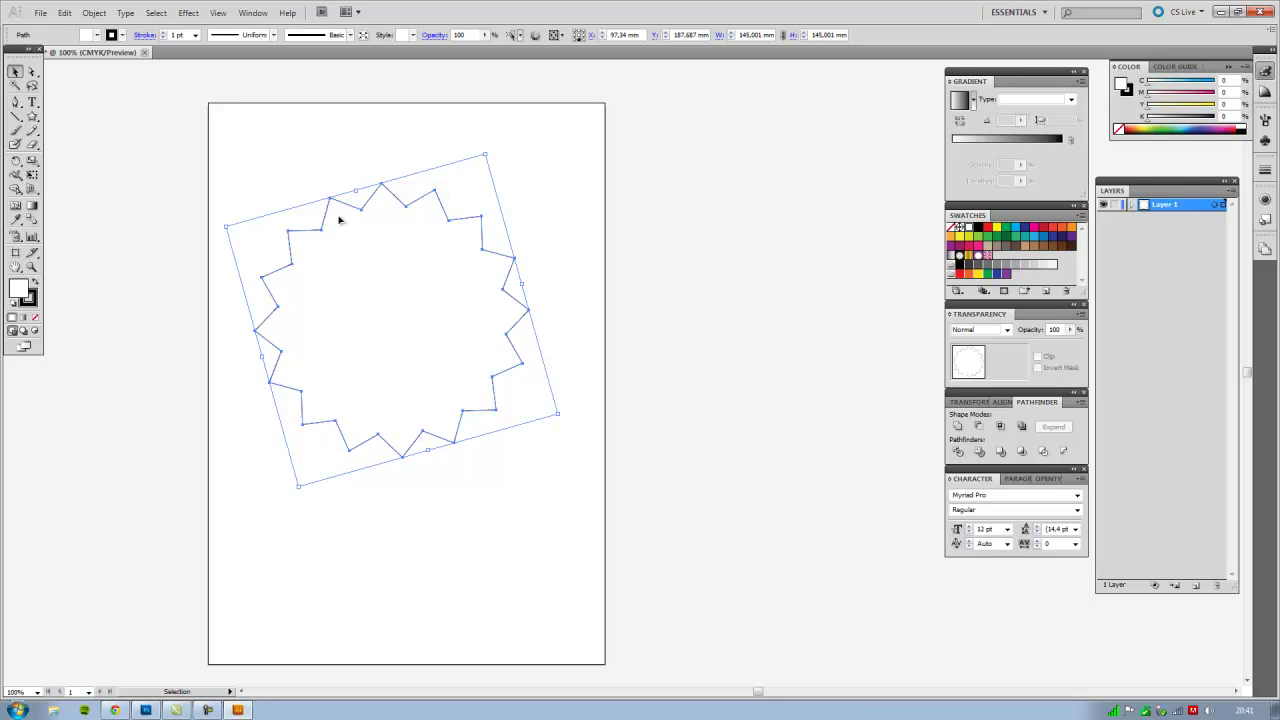
drag(452, 218, 474, 246)
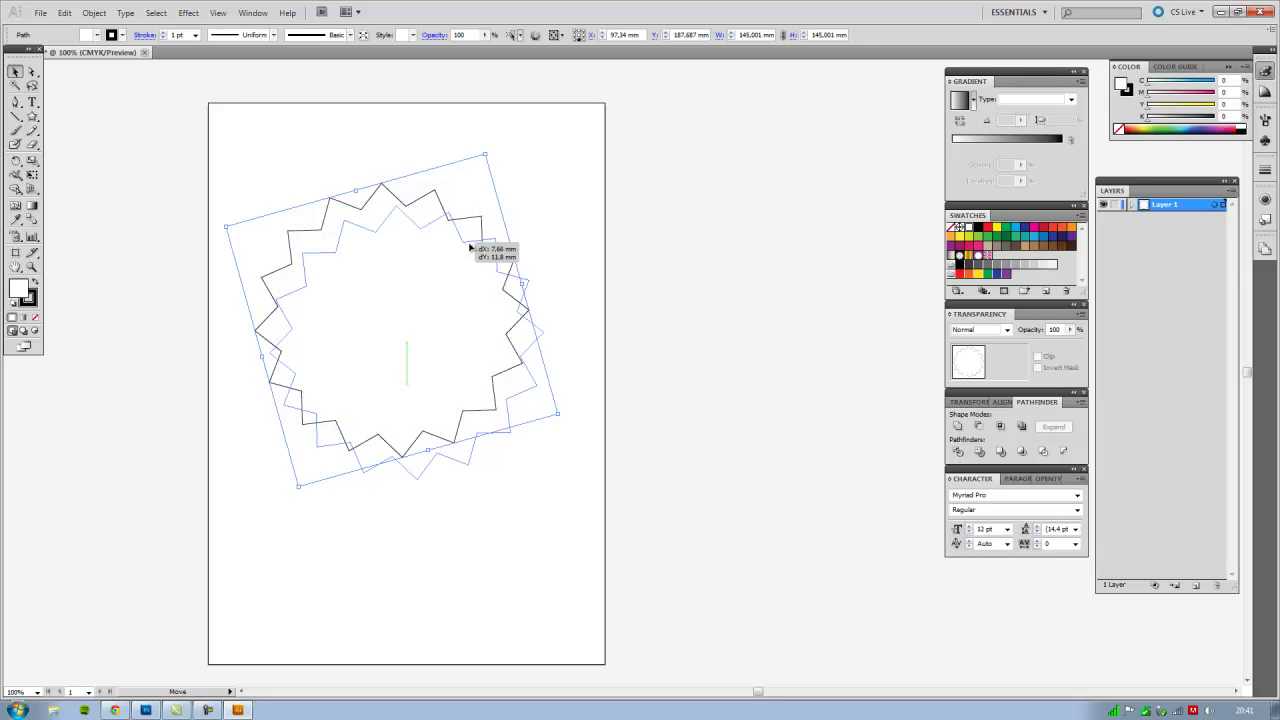
click(689, 252)
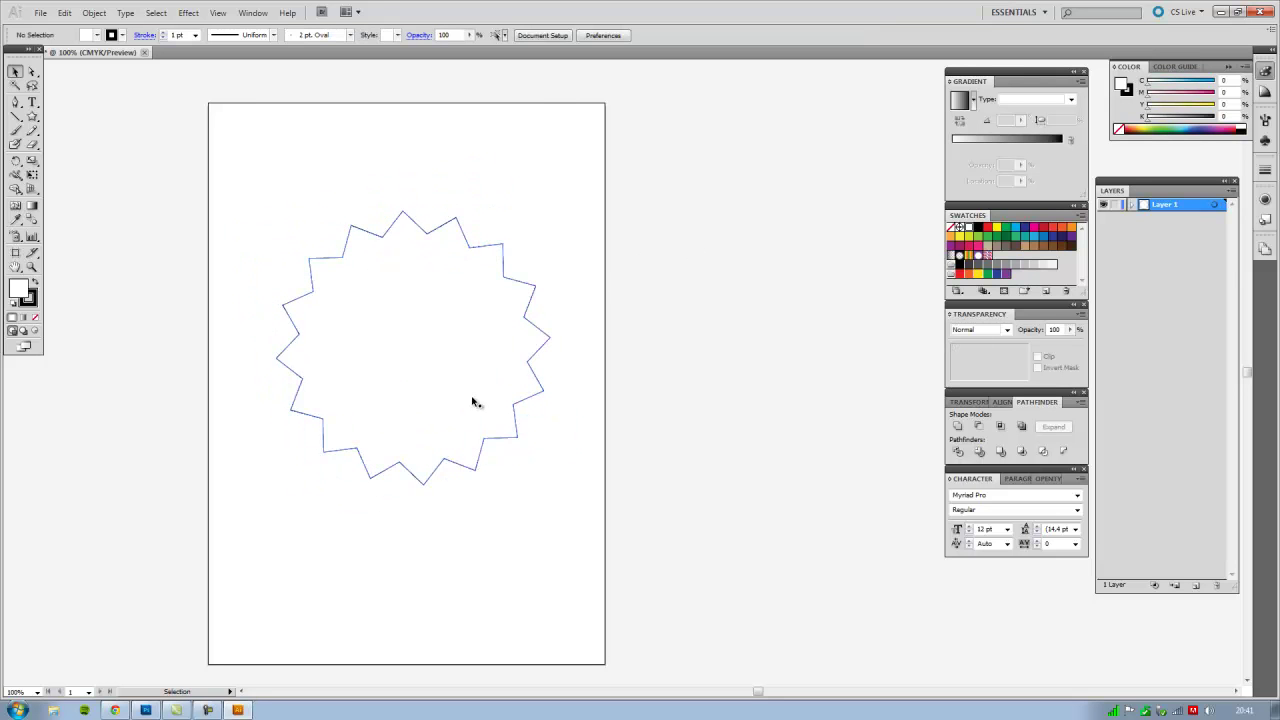
Step: Give the star no stroke and a CMYK Red fill
click(433, 233)
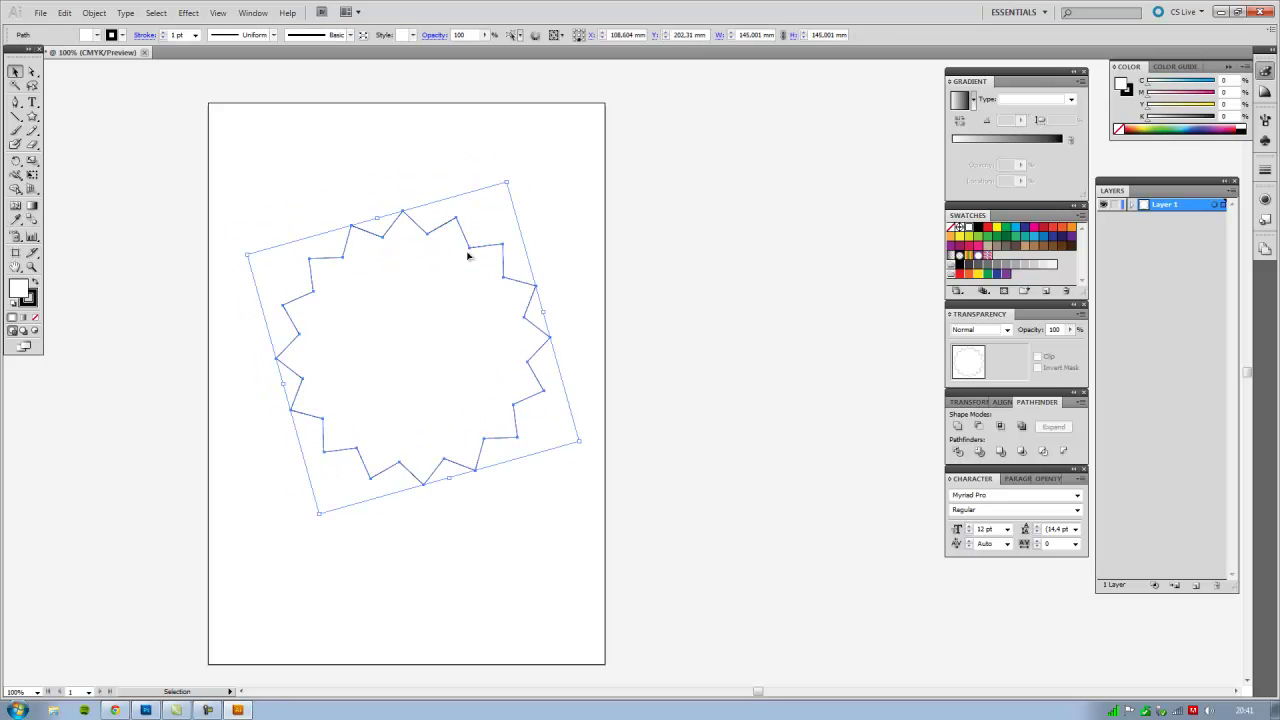
click(32, 298)
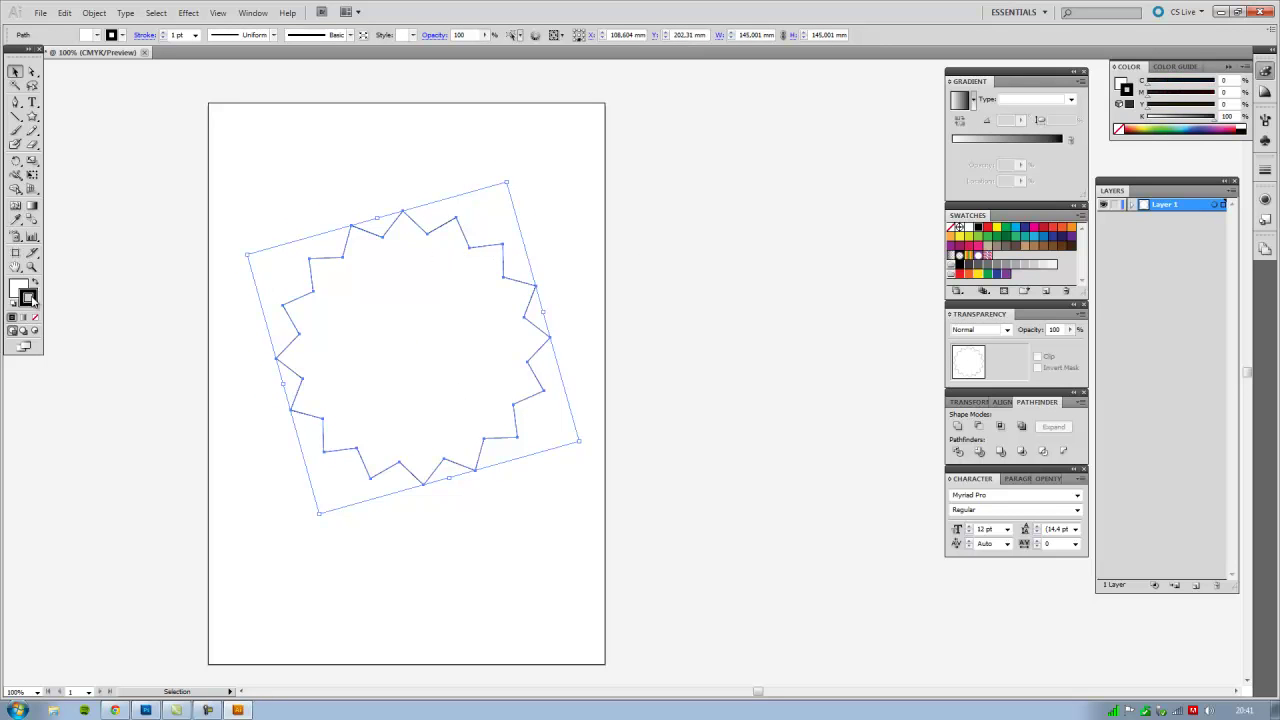
click(35, 318)
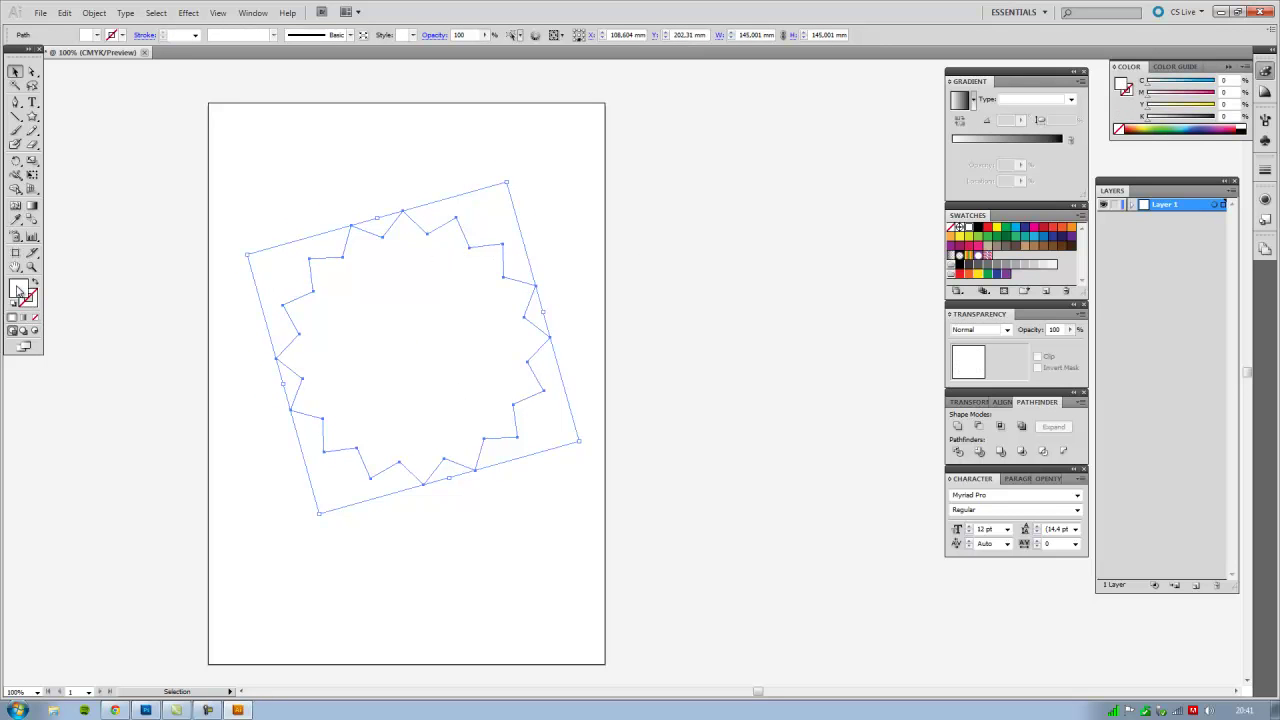
click(14, 286)
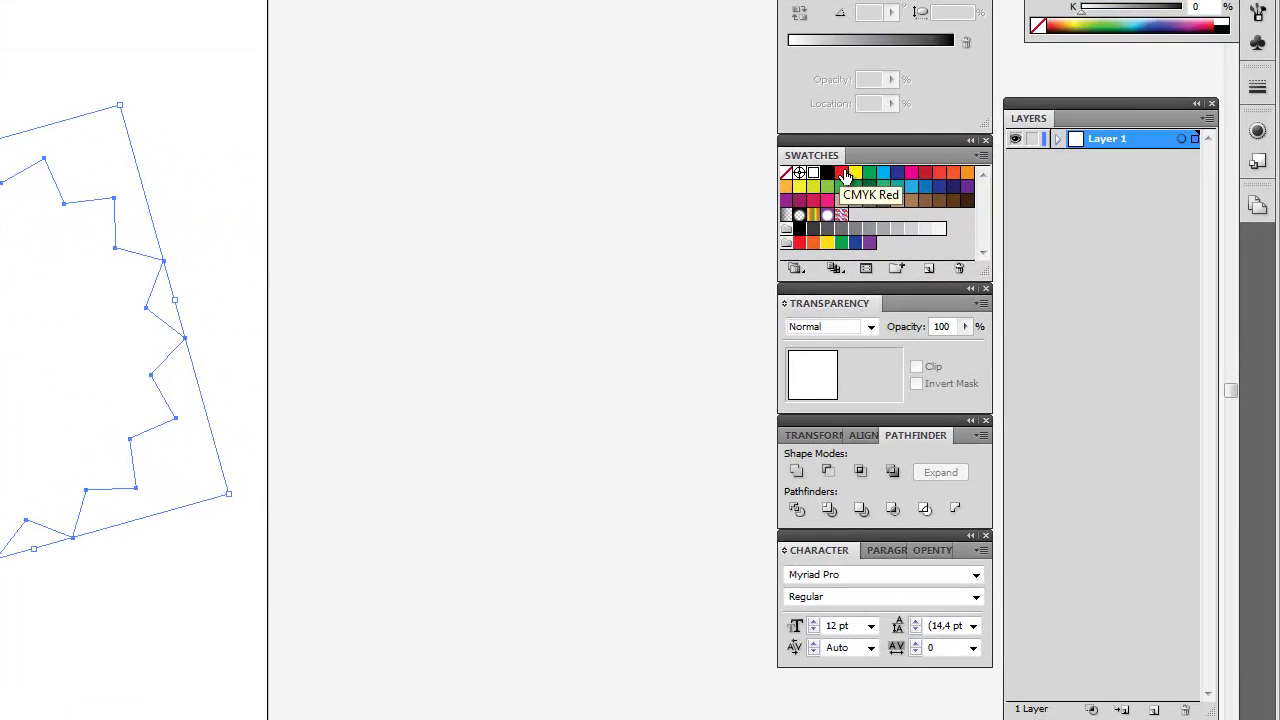
click(989, 229)
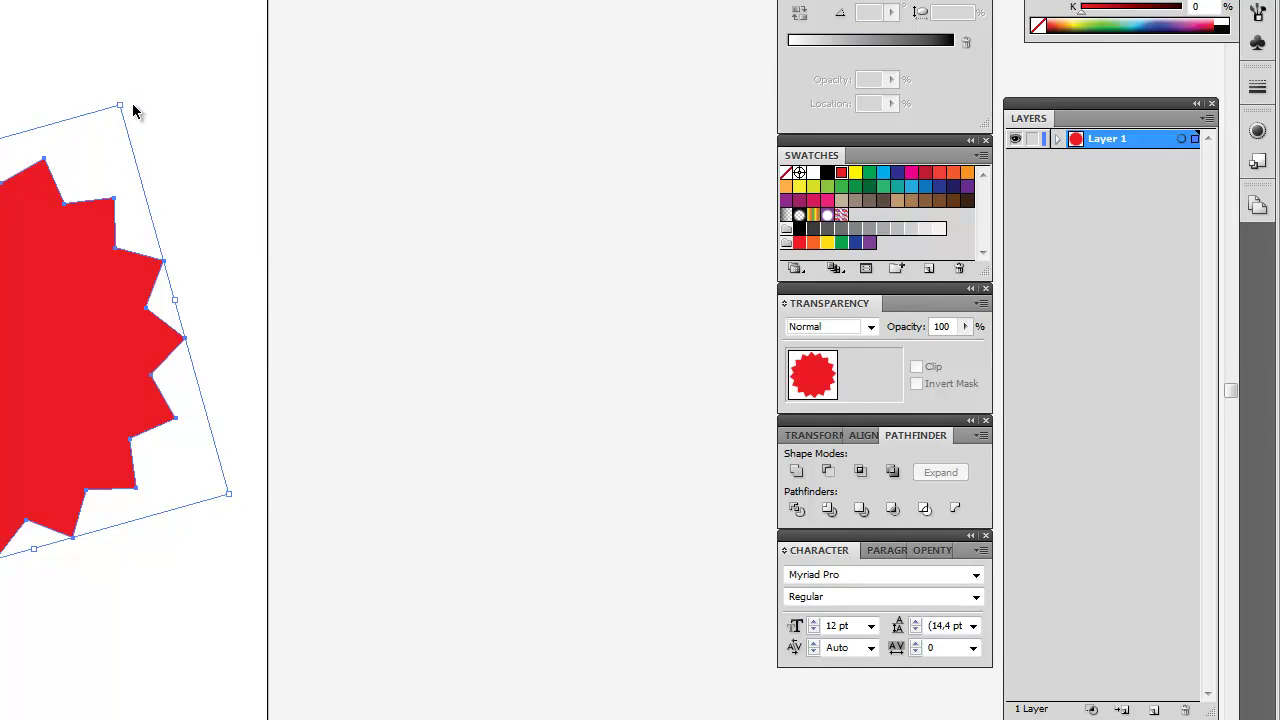
Step: Rotate the red star slightly using its bounding box
drag(127, 99, 448, 241)
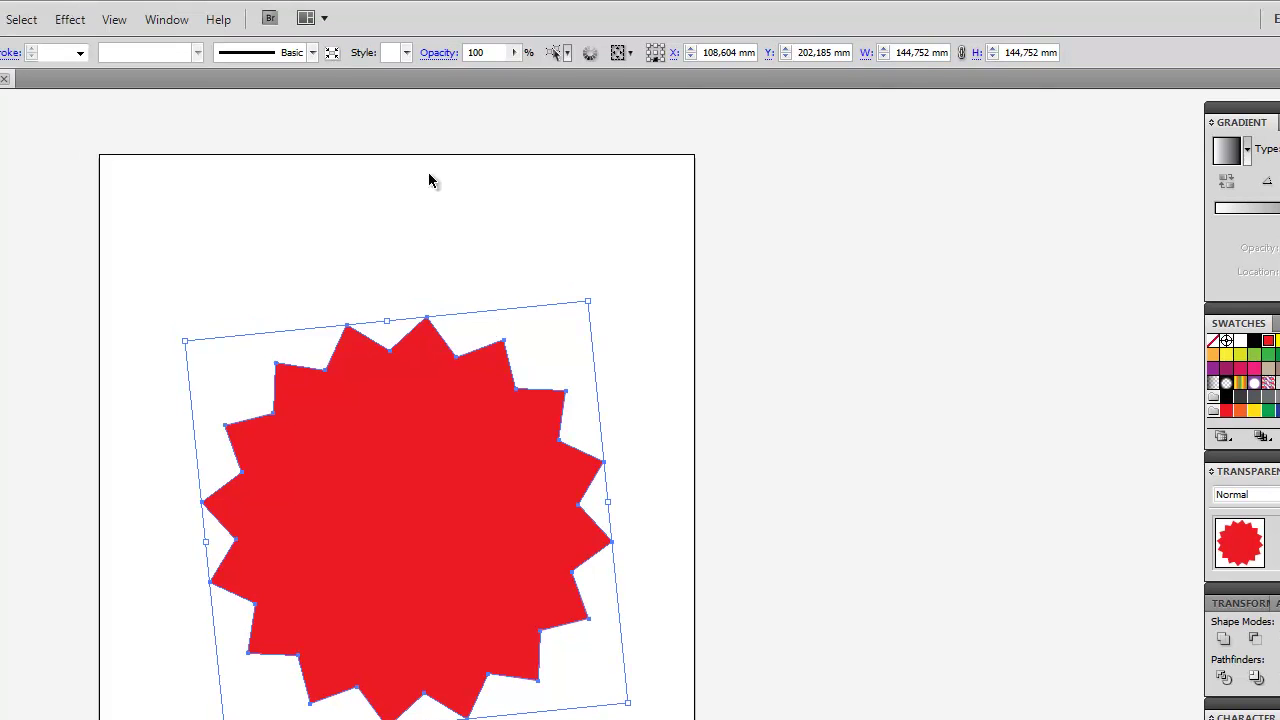
drag(595, 297, 583, 287)
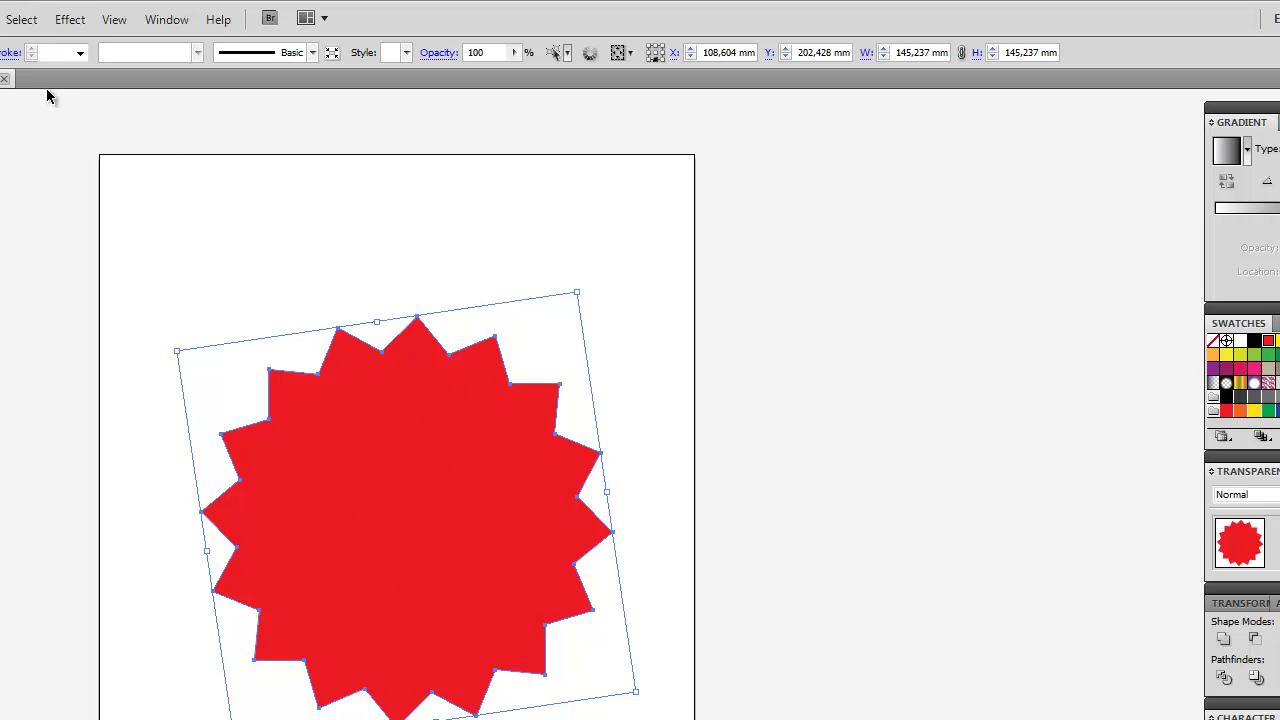
click(65, 24)
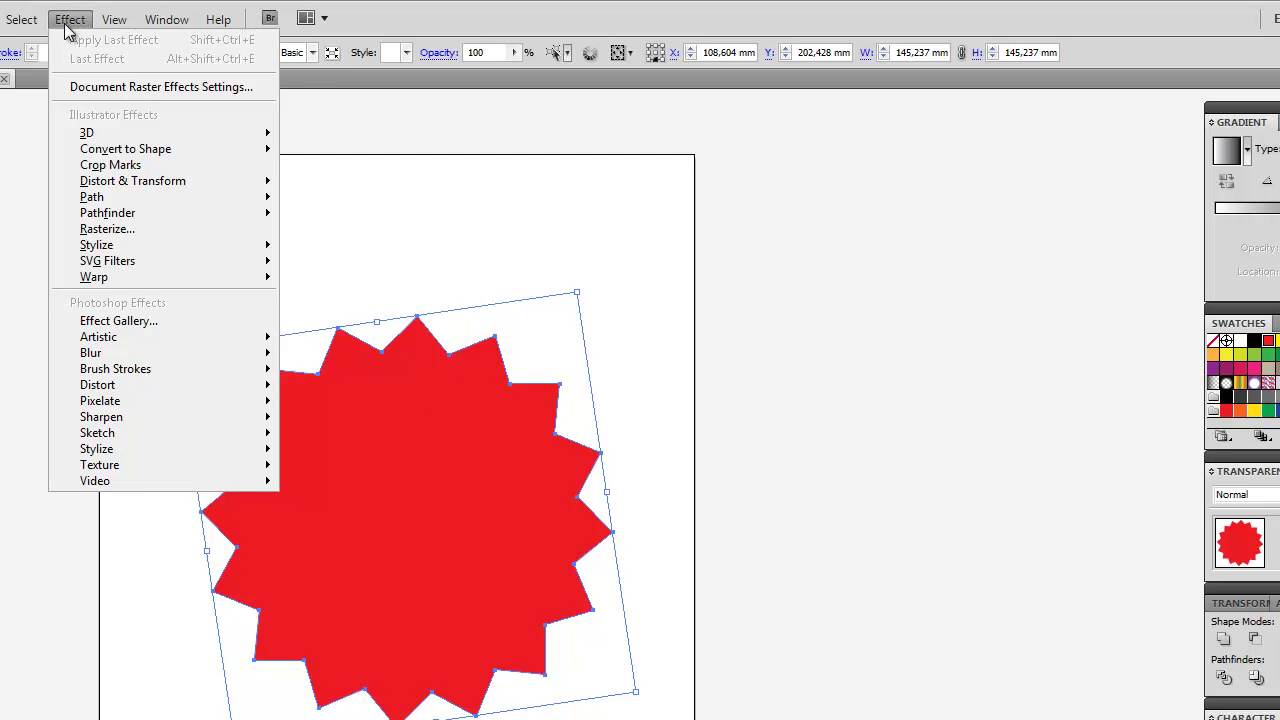
mouse_move(97, 245)
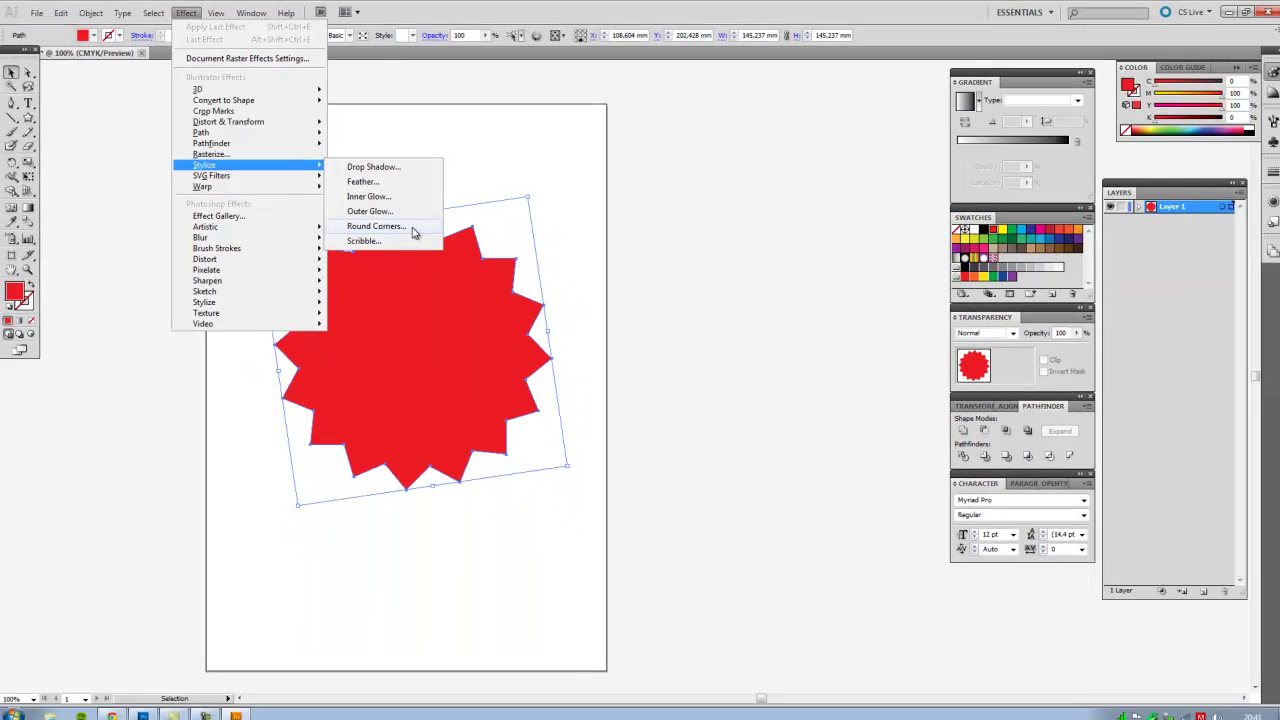
Step: Apply Round Corners with a 6 mm radius to the red star, checking the preview
click(414, 232)
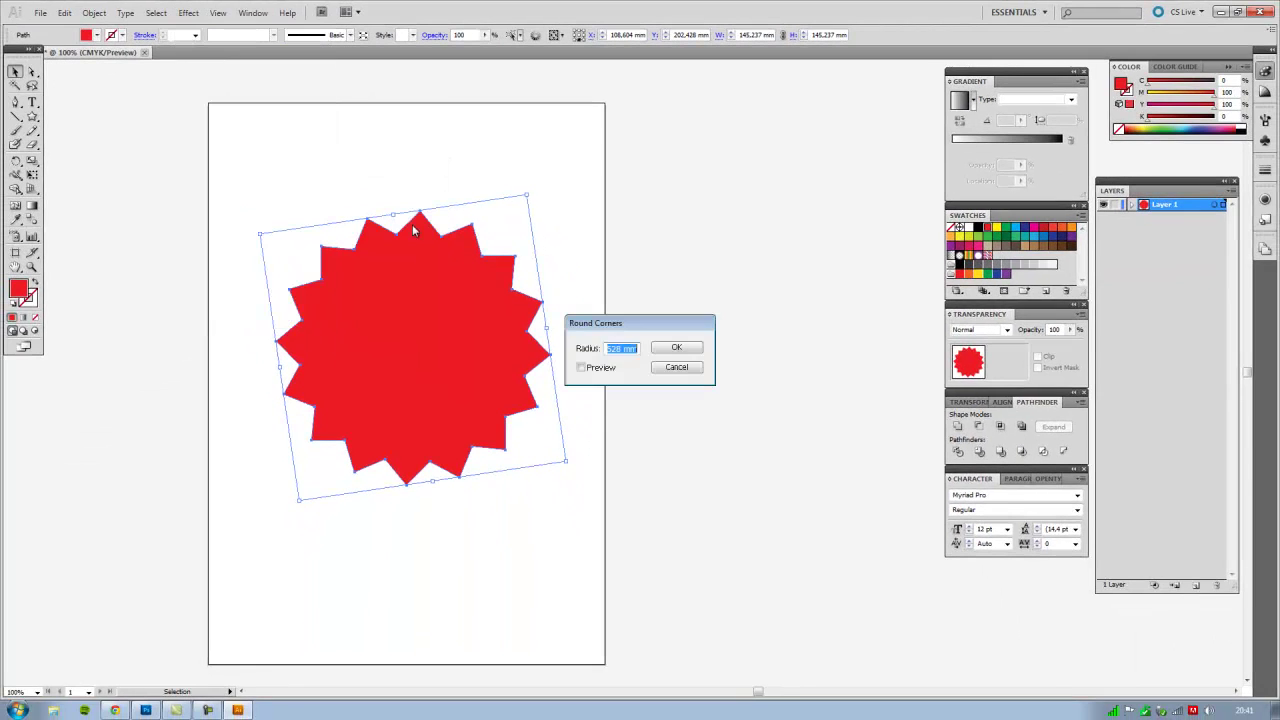
key(alt+Tab)
key(alt+Tab)
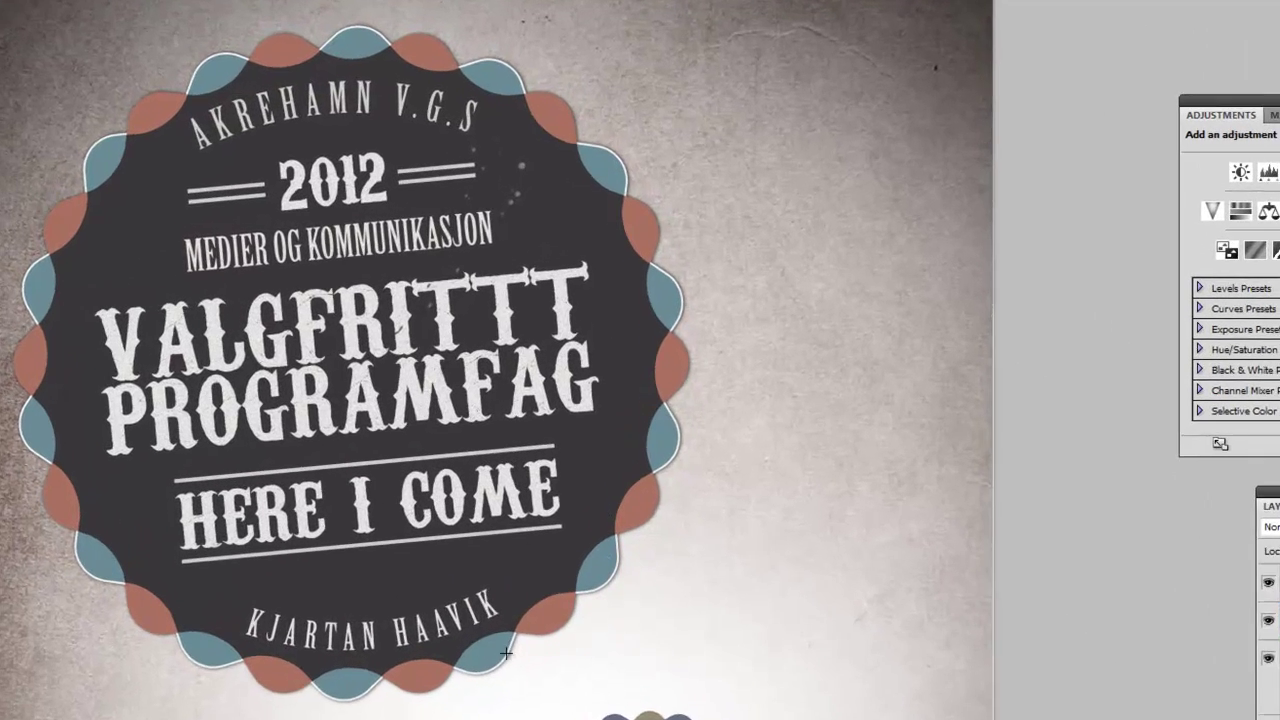
key(alt+Tab)
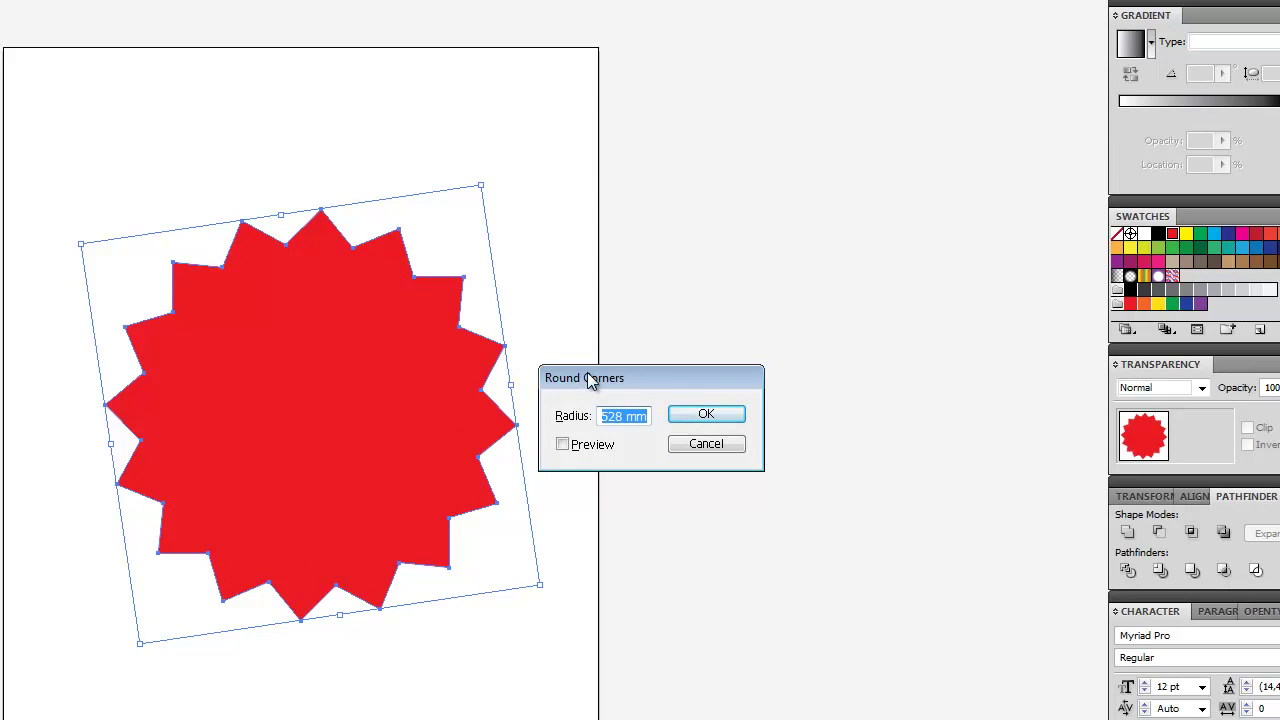
drag(585, 376, 573, 316)
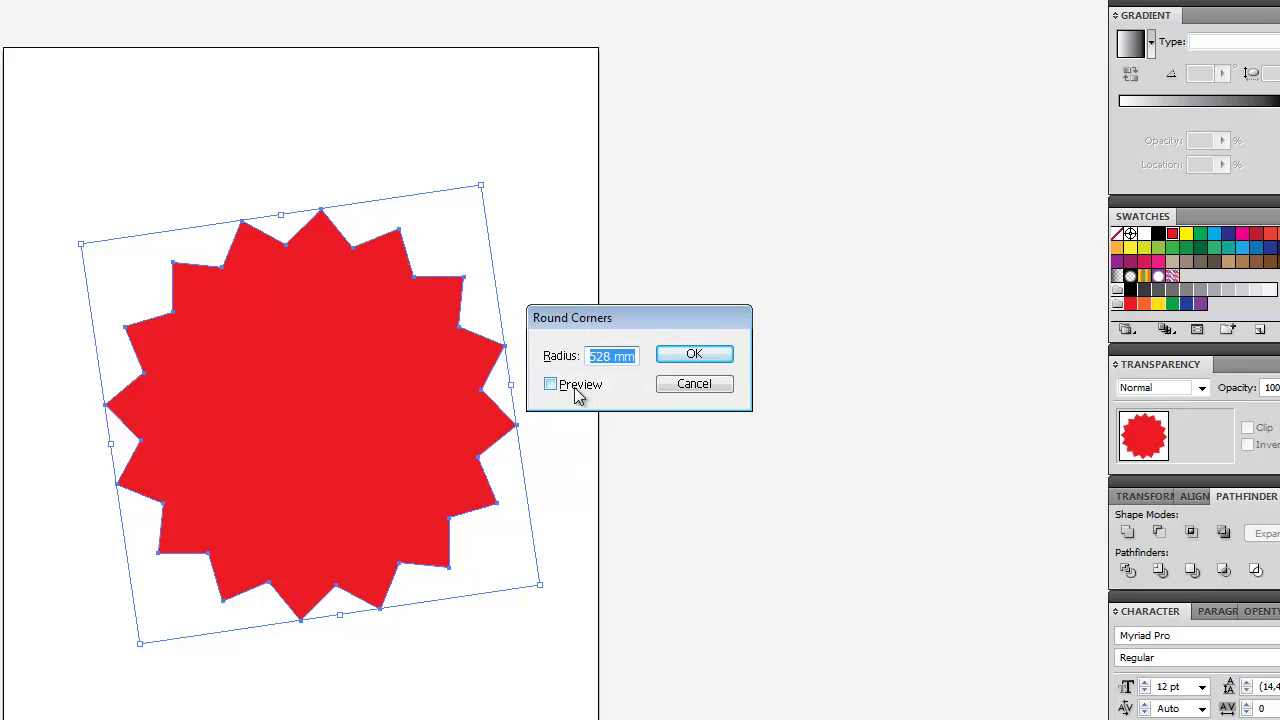
click(614, 358)
drag(588, 356, 636, 356)
click(632, 358)
double_click(632, 356)
text(6)
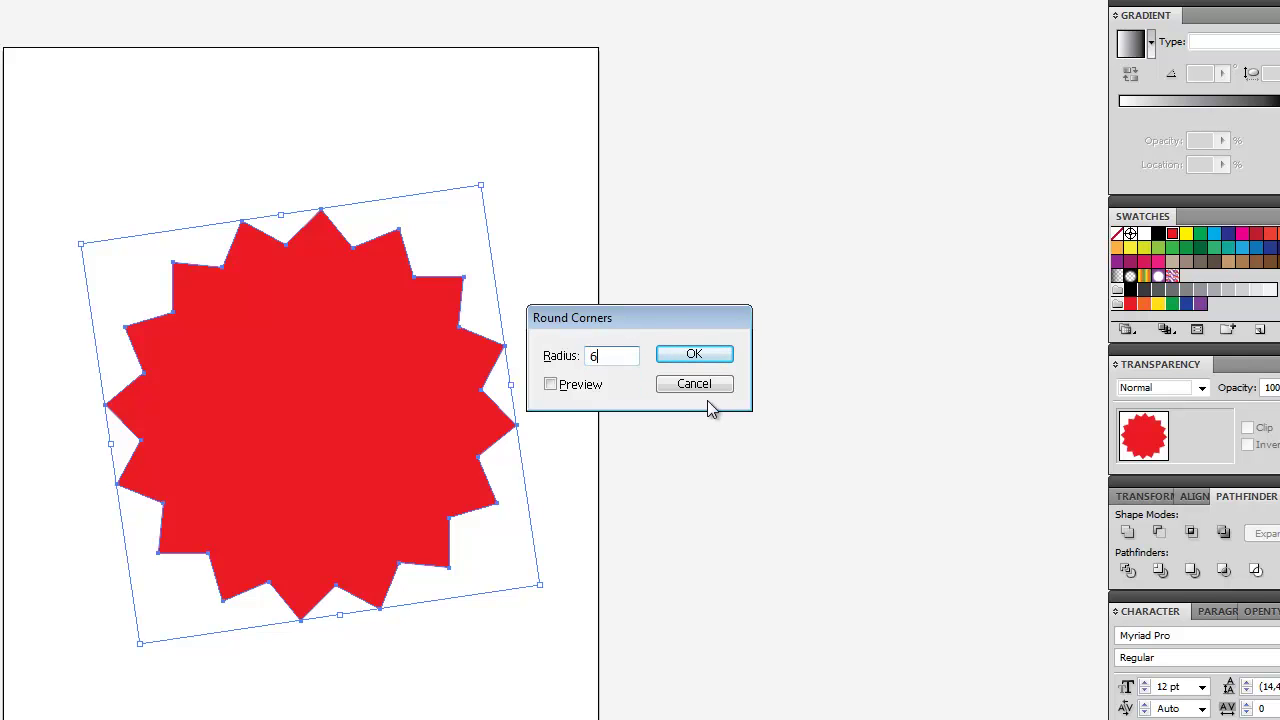
click(568, 387)
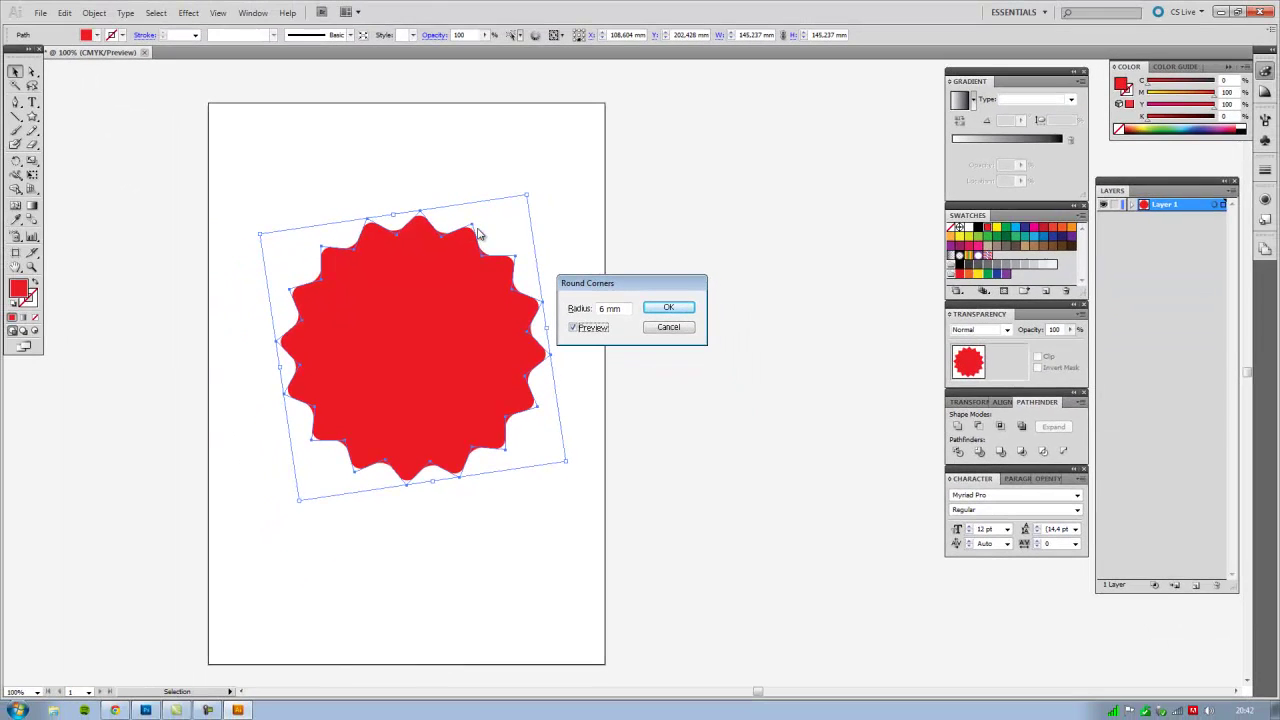
key(Tab)
click(672, 309)
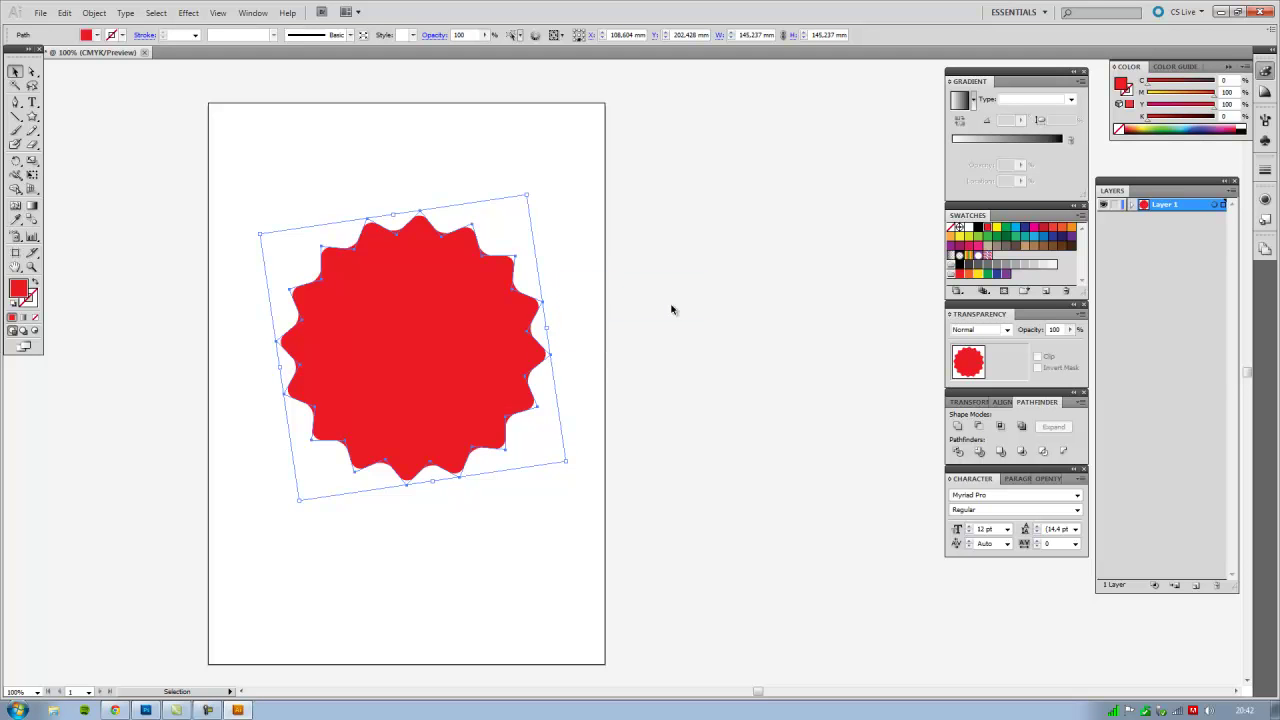
click(672, 310)
Step: Move the scalloped star up and to the right
drag(434, 334, 435, 362)
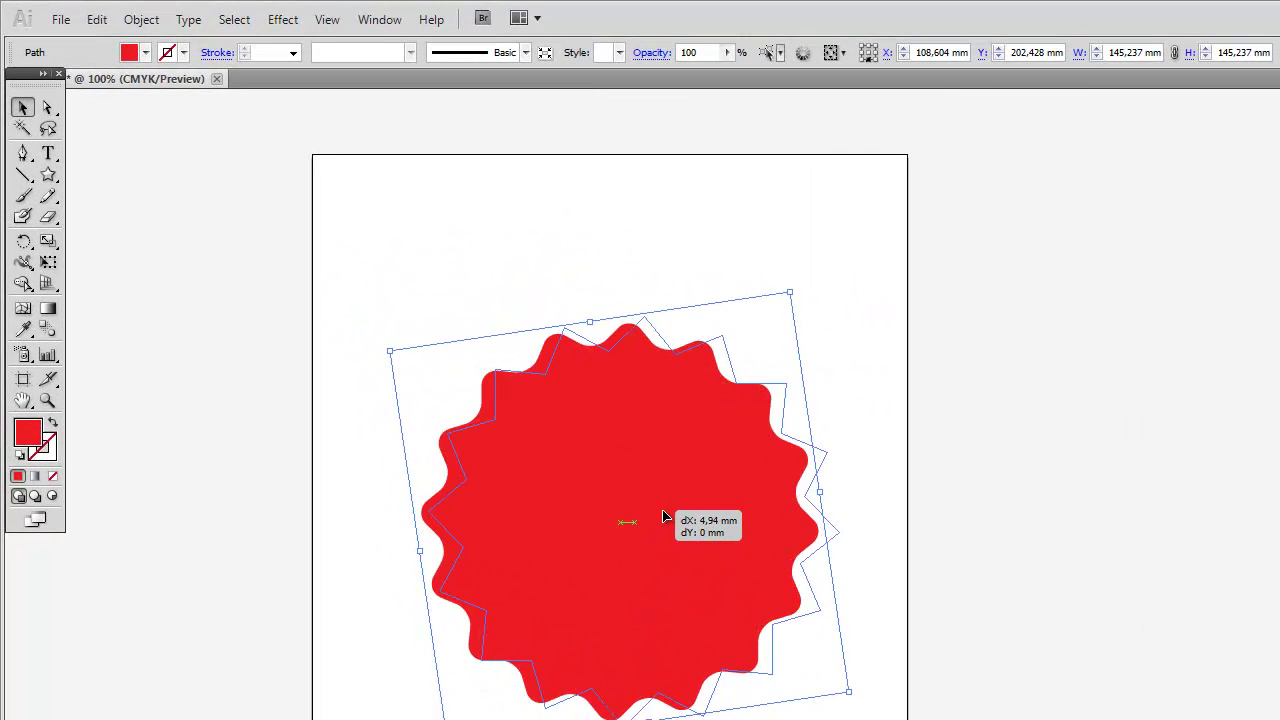
drag(652, 541, 656, 514)
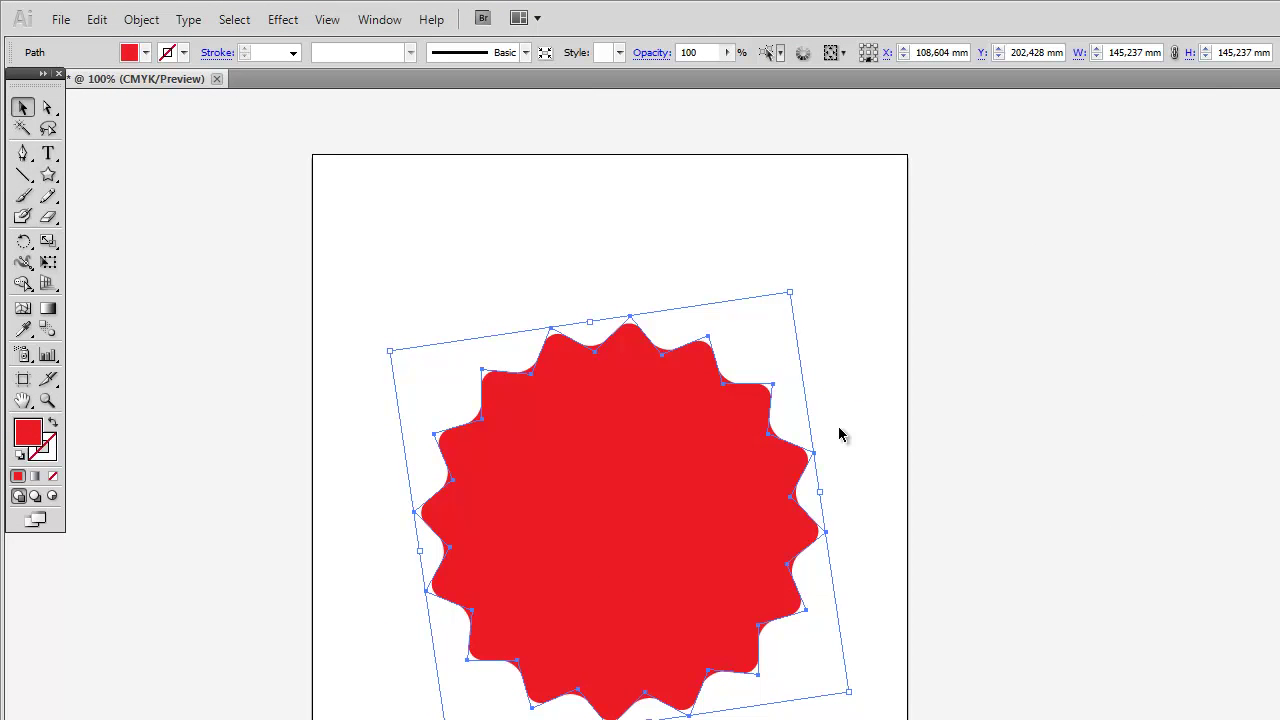
drag(695, 440, 752, 398)
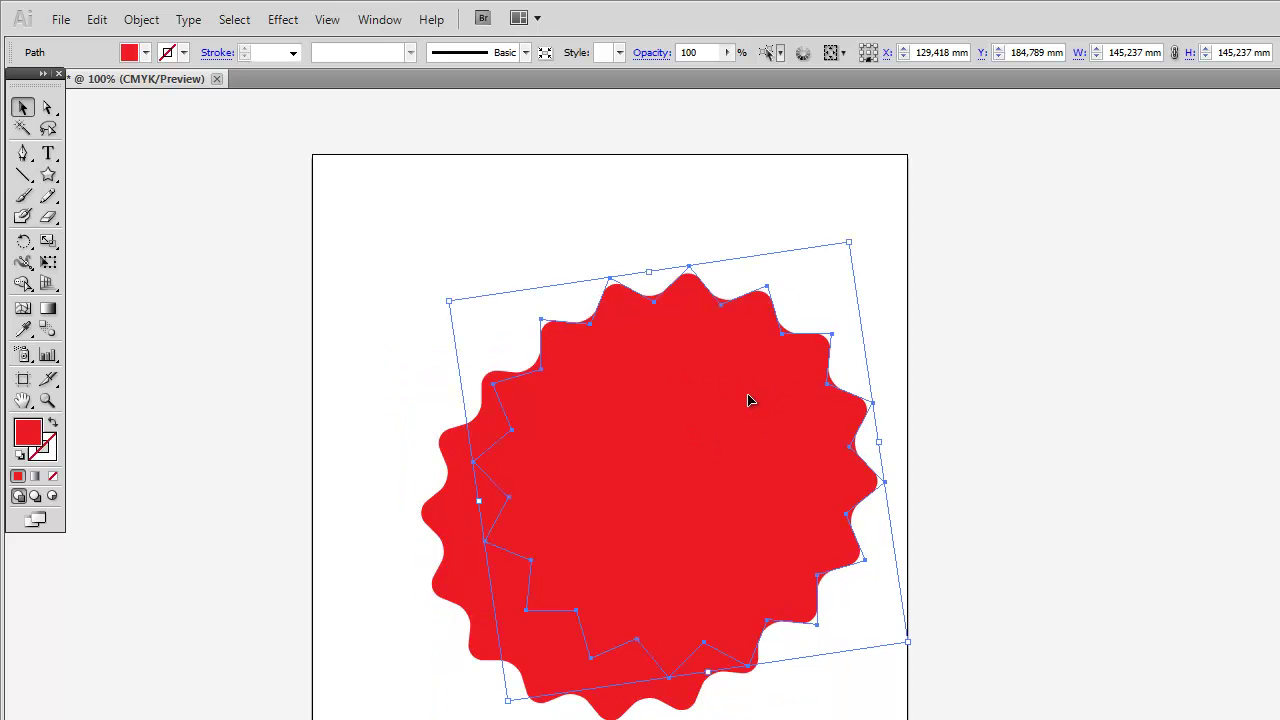
drag(752, 398, 751, 400)
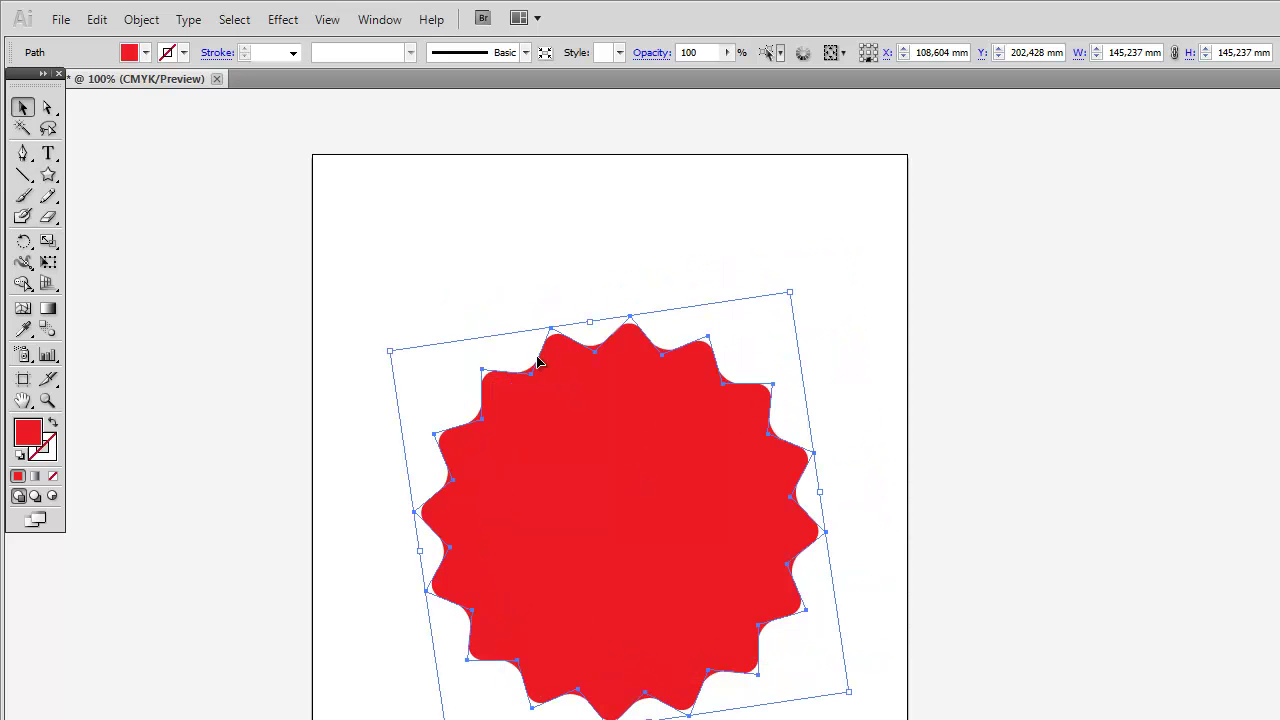
Step: Copy the star, paste it in front, and fill the copy with Cyan
click(93, 20)
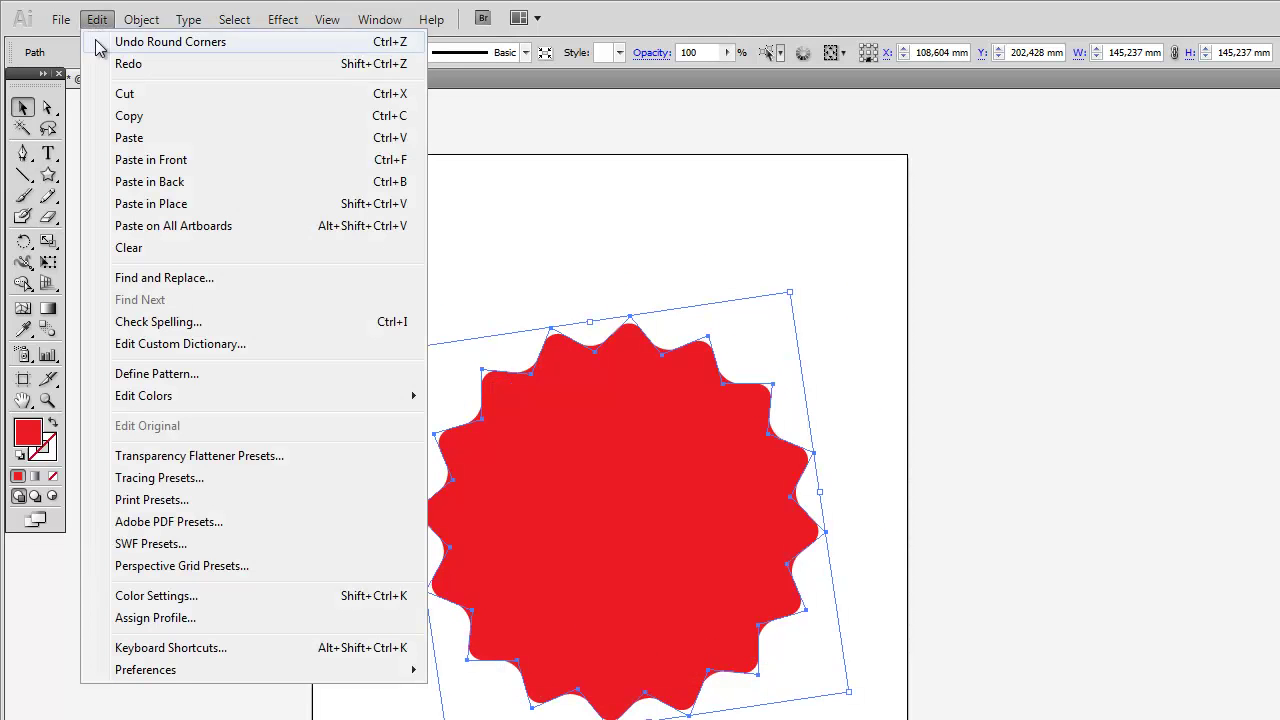
click(138, 117)
click(95, 24)
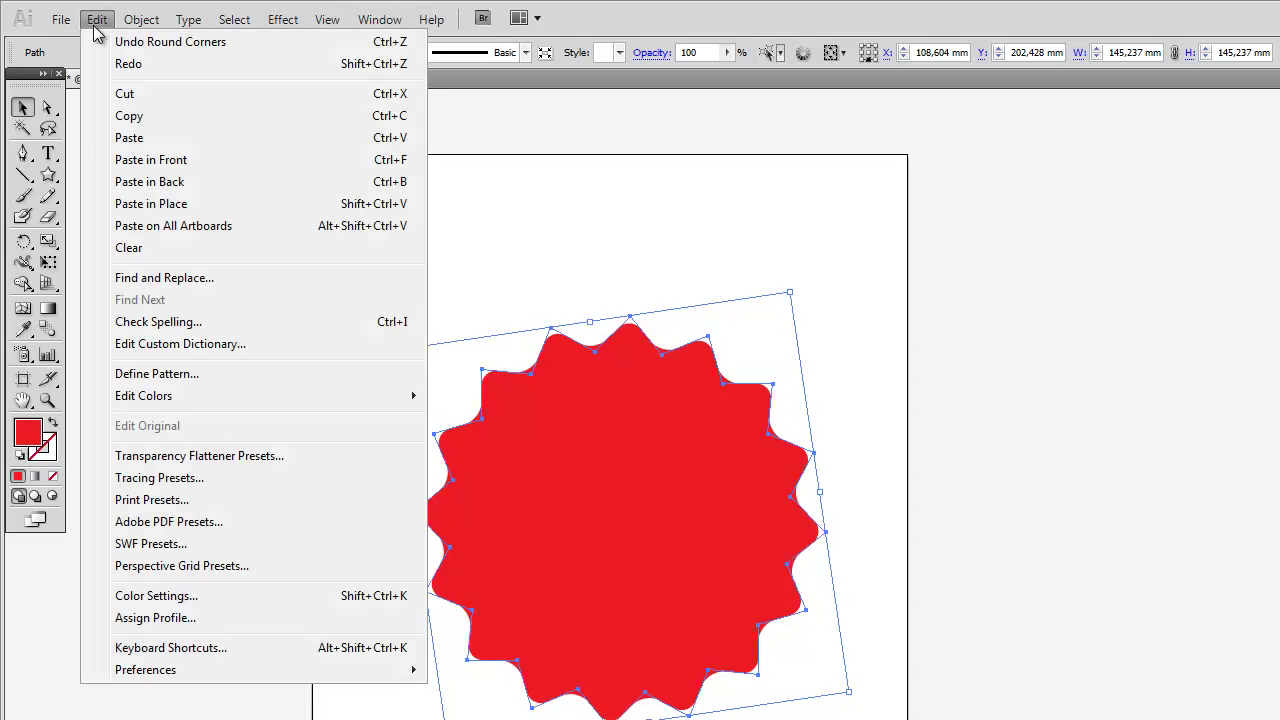
click(255, 165)
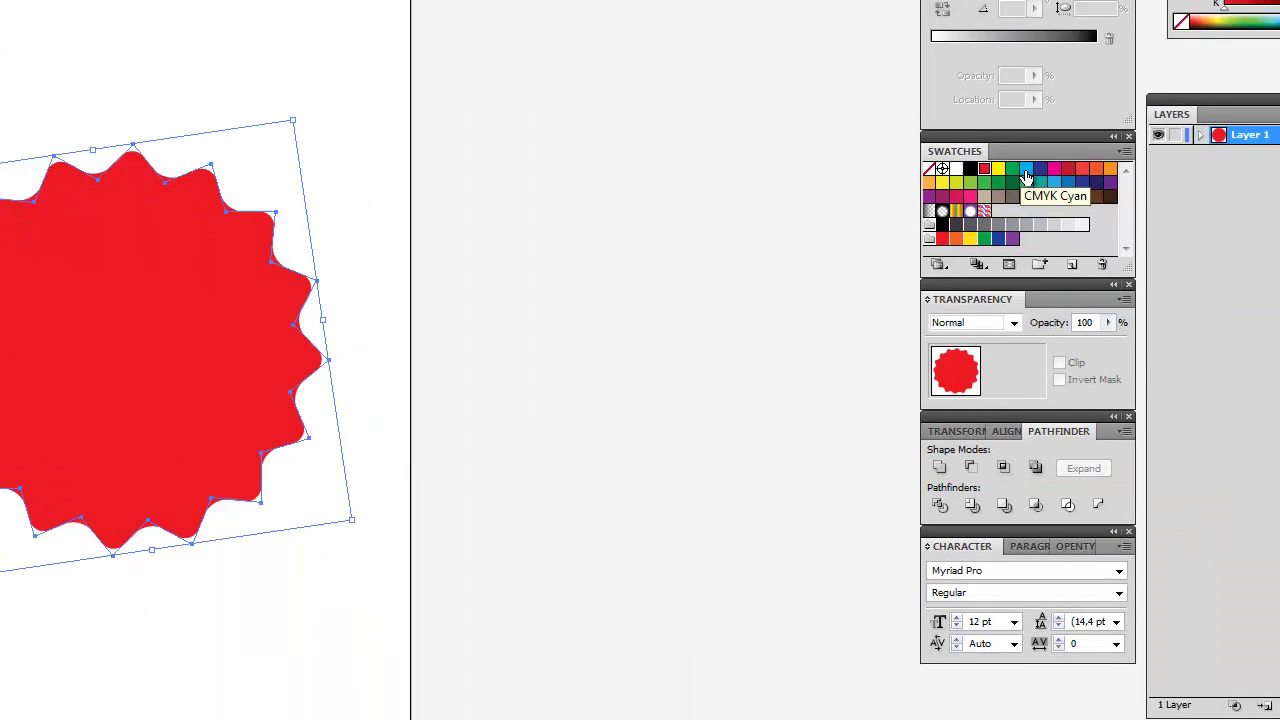
click(883, 119)
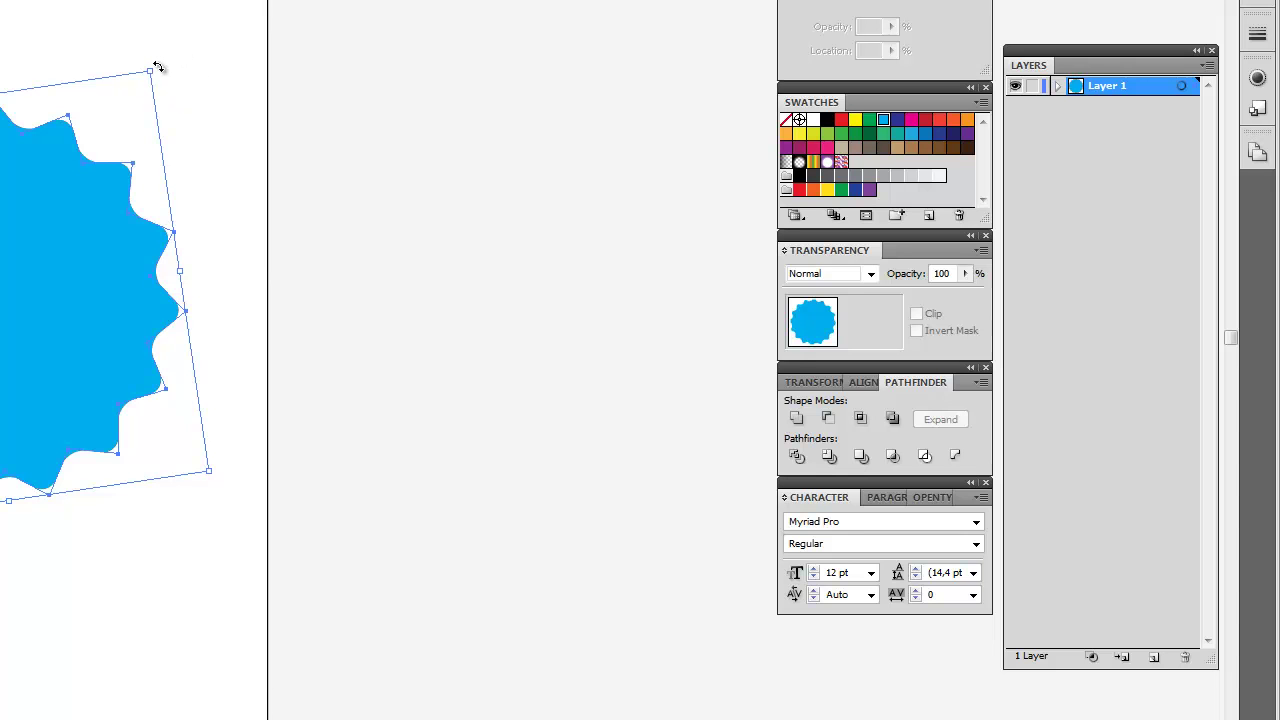
Step: Rotate the cyan copy about 90° so red scallops show between its edges
drag(157, 67, 199, 118)
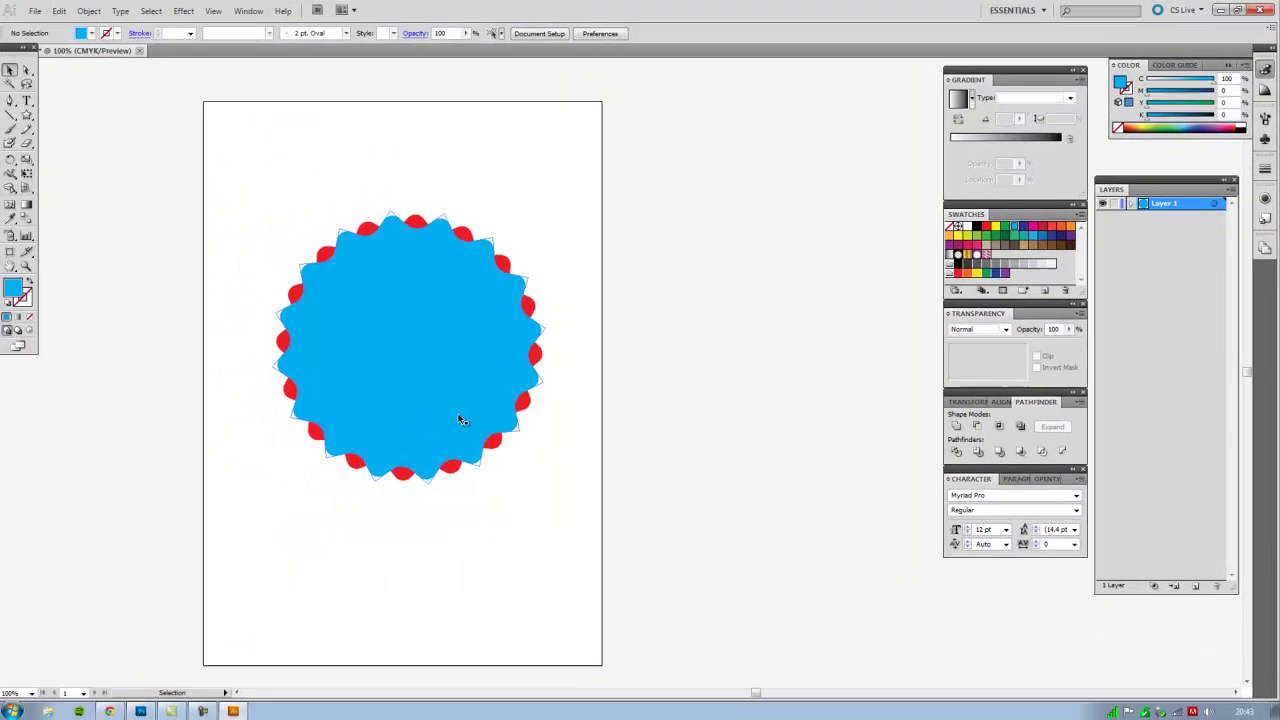
key(alt+Tab)
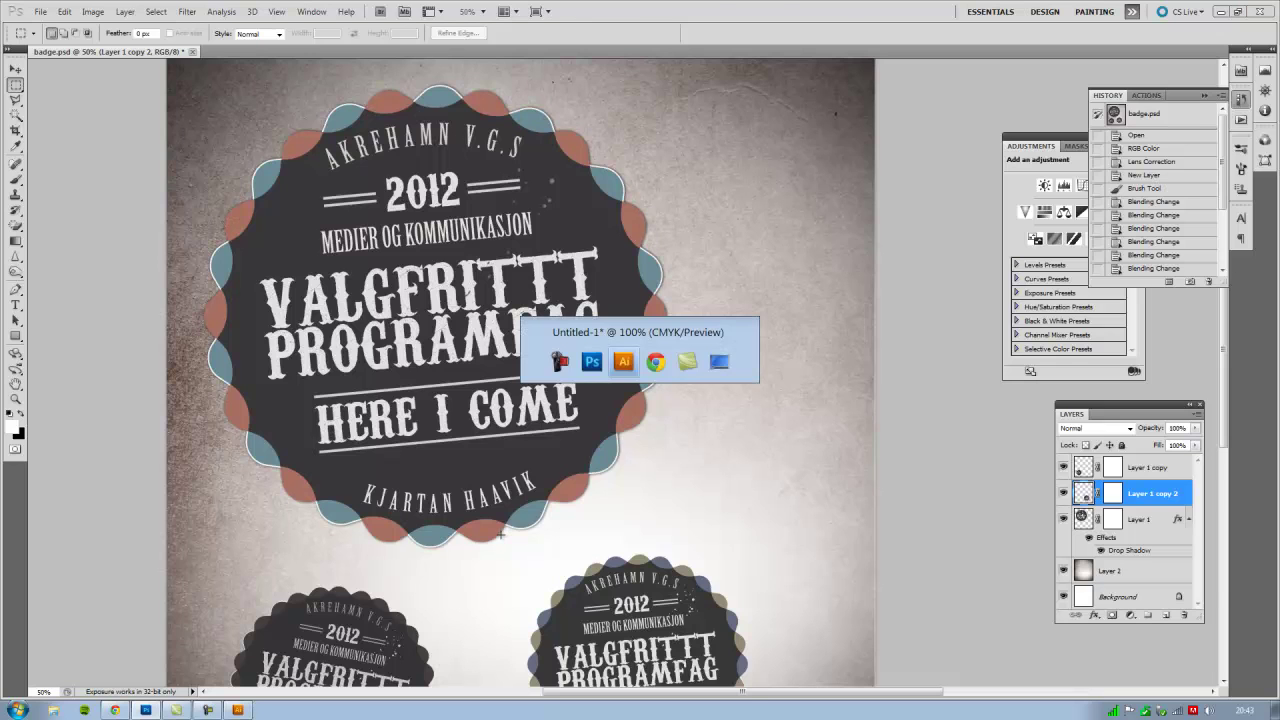
key(alt+Tab)
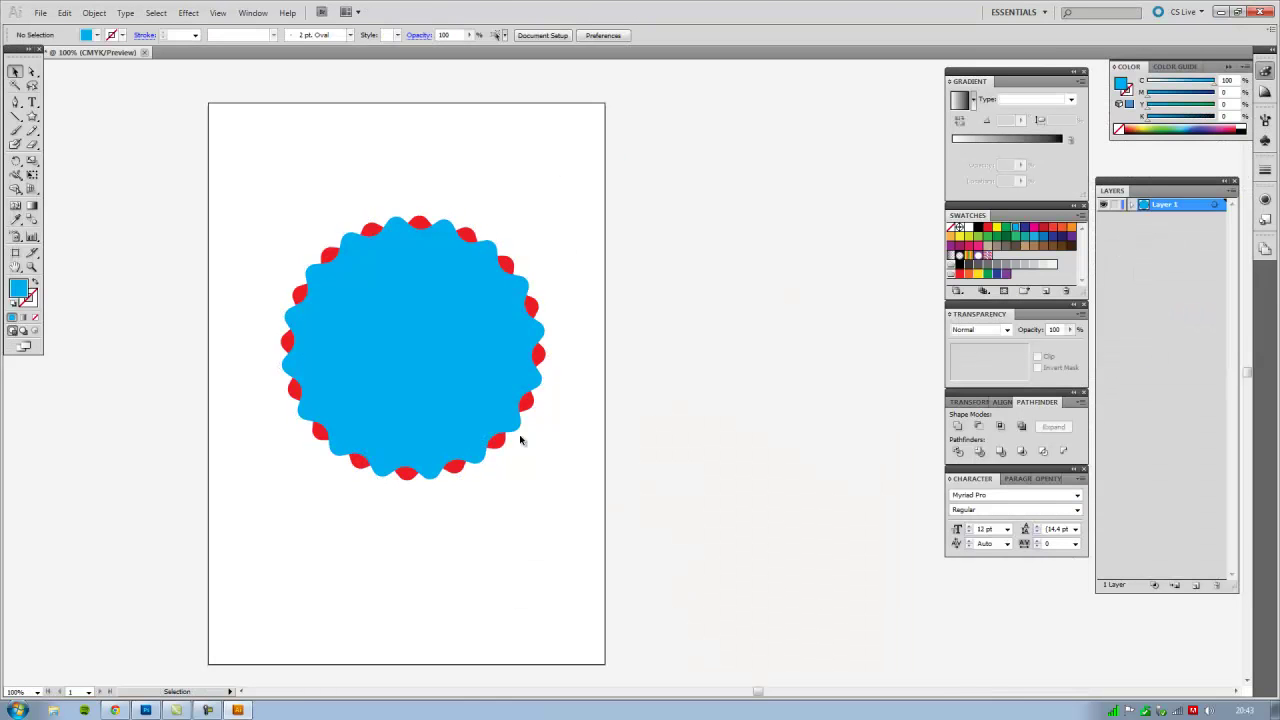
click(405, 322)
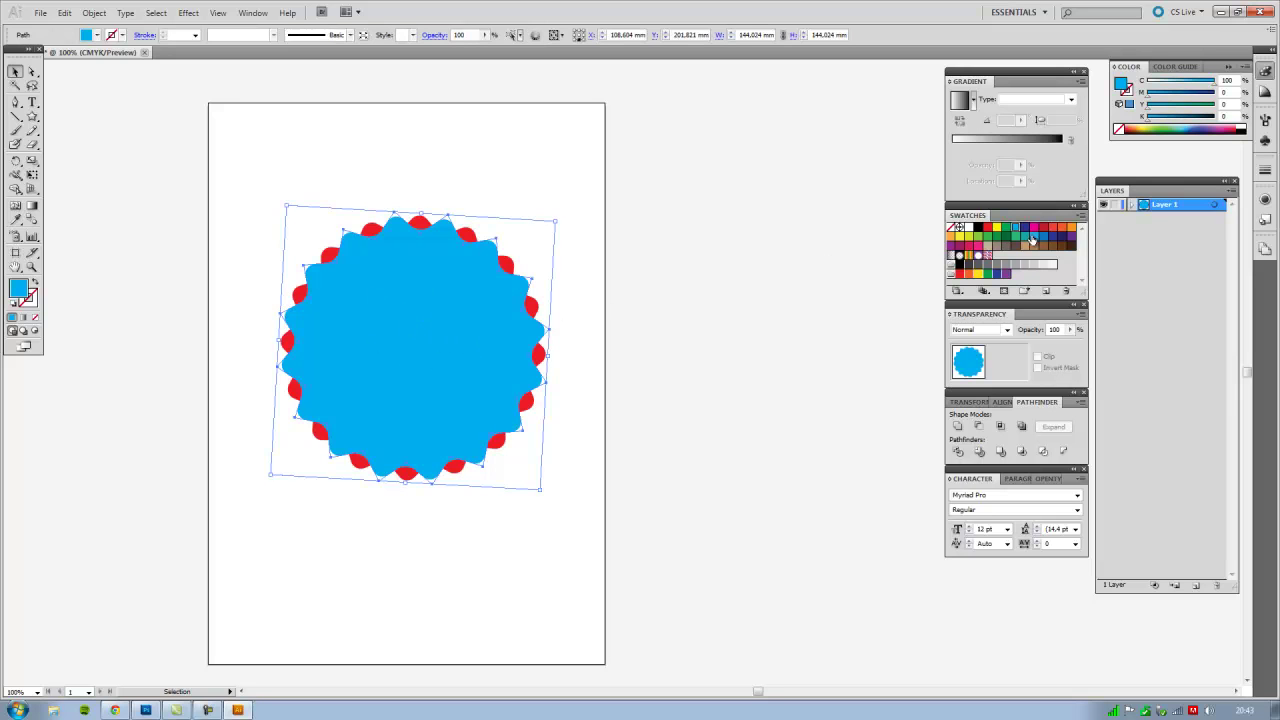
Step: Set the cyan shape's transparency blend mode to Multiply
click(1008, 330)
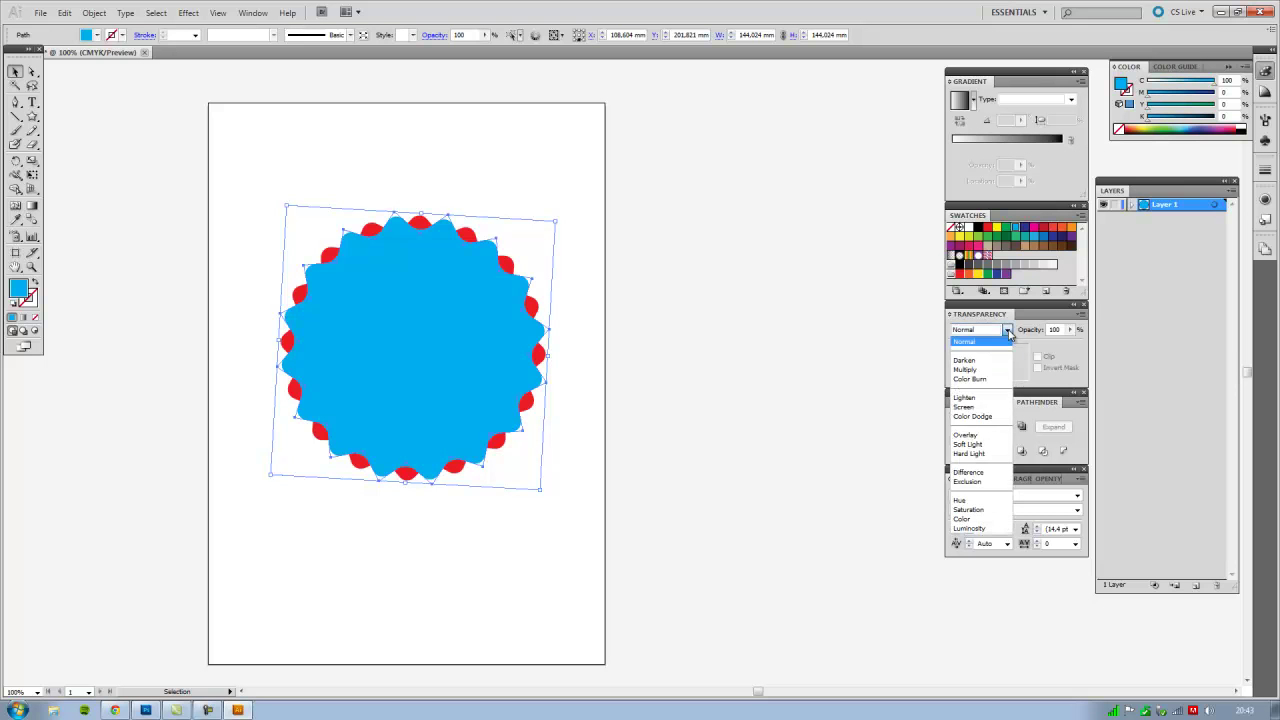
click(977, 373)
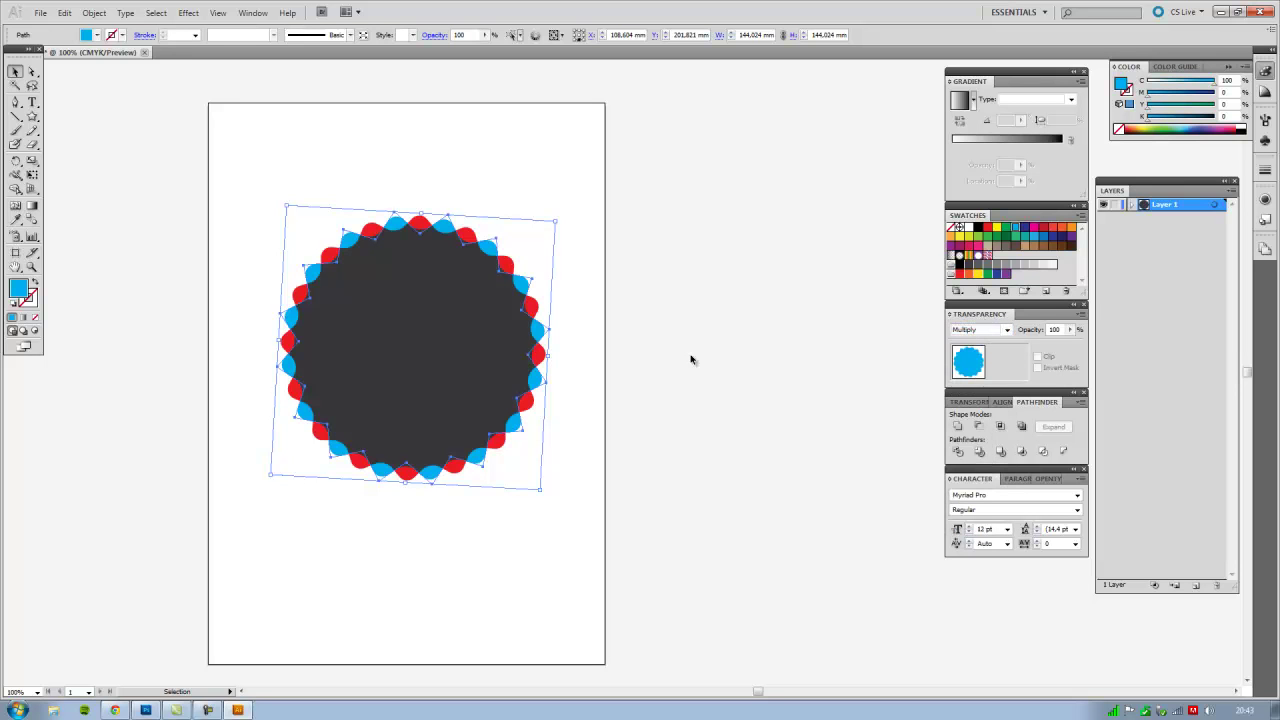
click(651, 240)
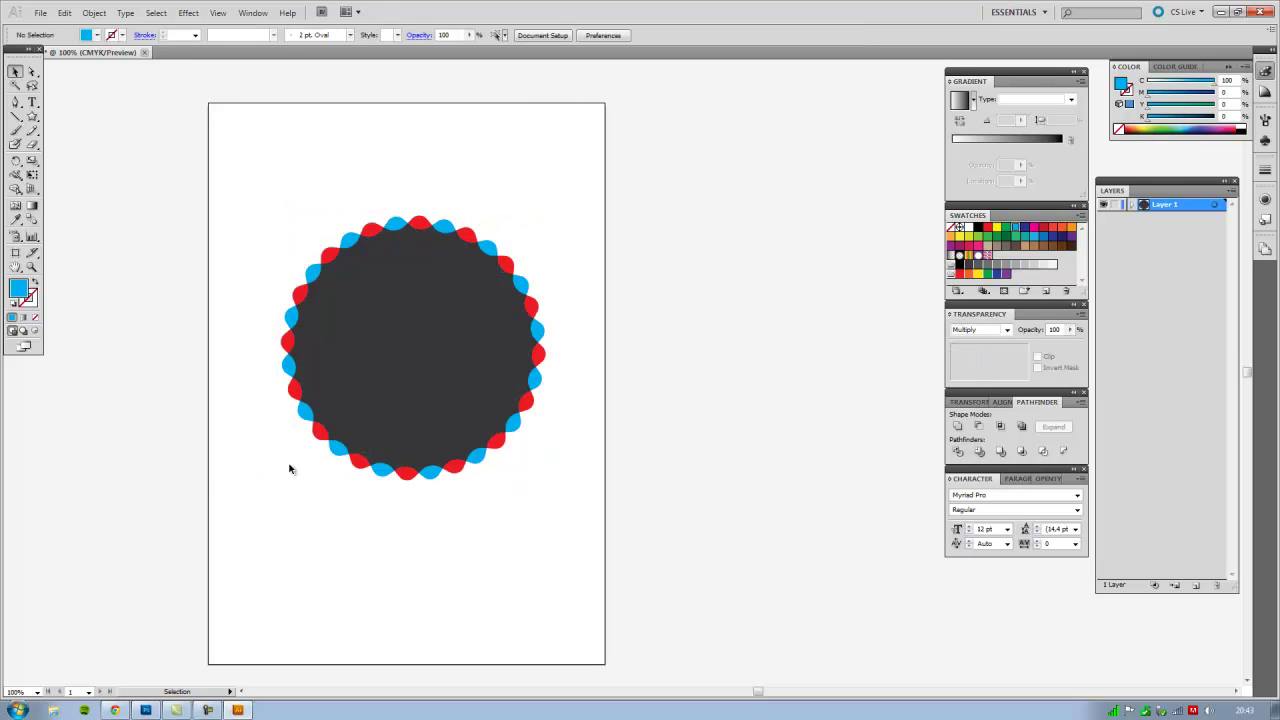
Step: Zoom in on the badge and marquee-select both scalloped shapes
key(z)
drag(258, 202, 578, 504)
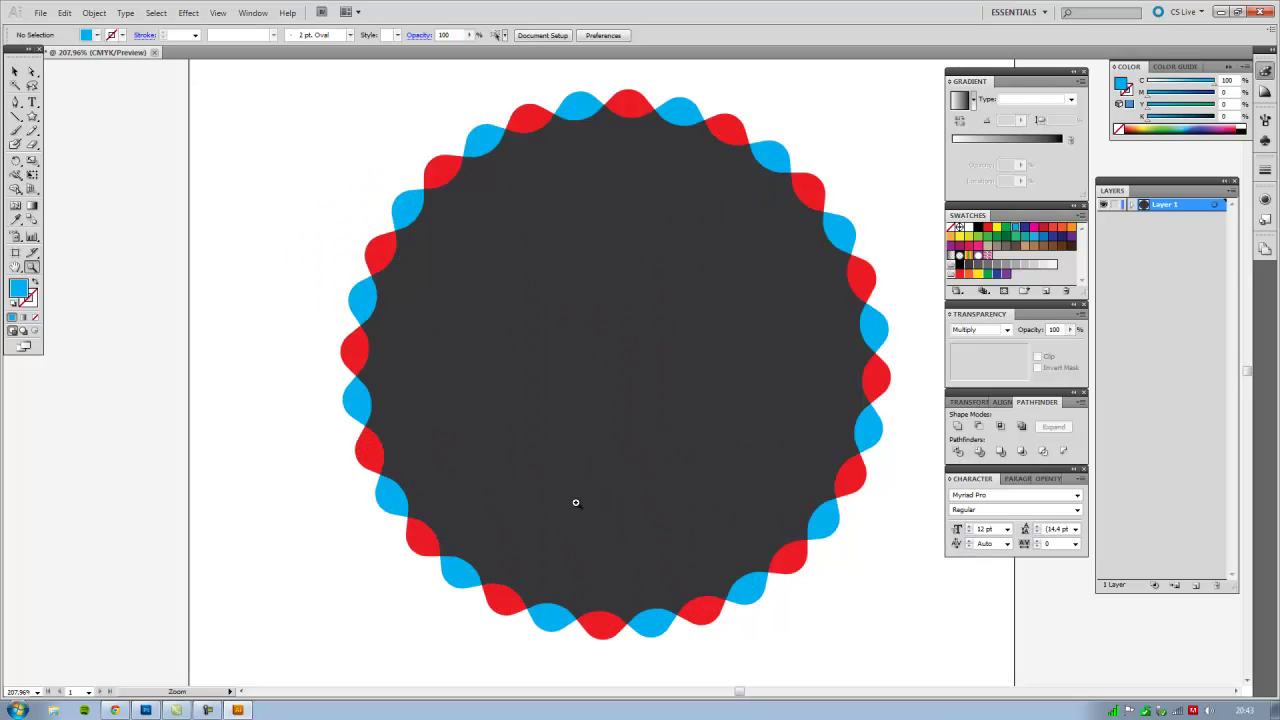
drag(609, 458, 464, 455)
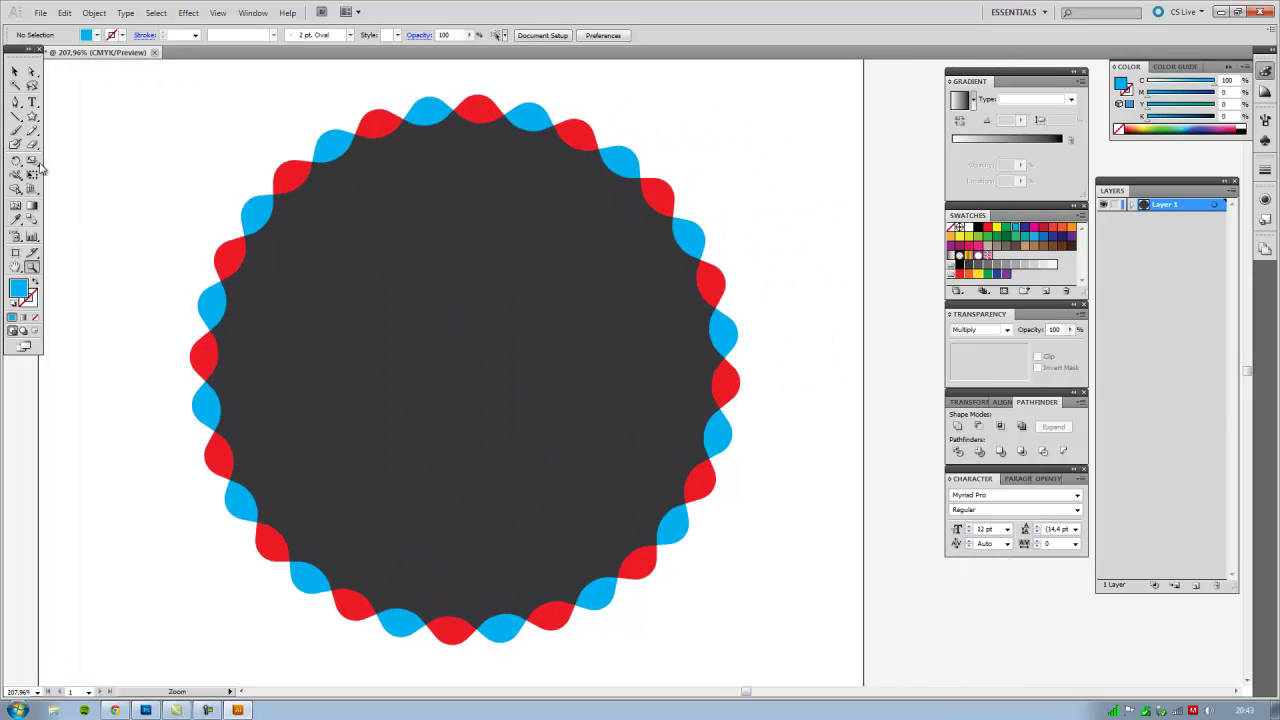
click(14, 74)
drag(121, 87, 820, 674)
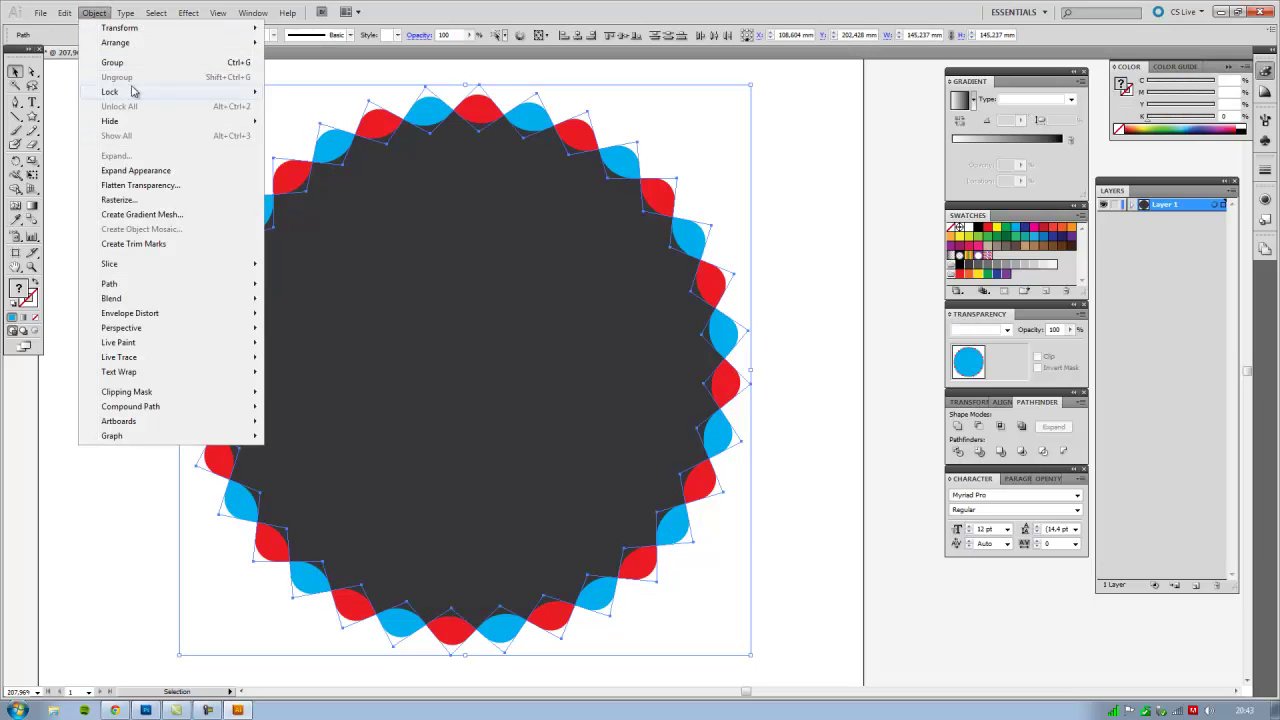
Step: Group the red and cyan shapes and add a new layer named 'tekst' above Layer 1
click(196, 66)
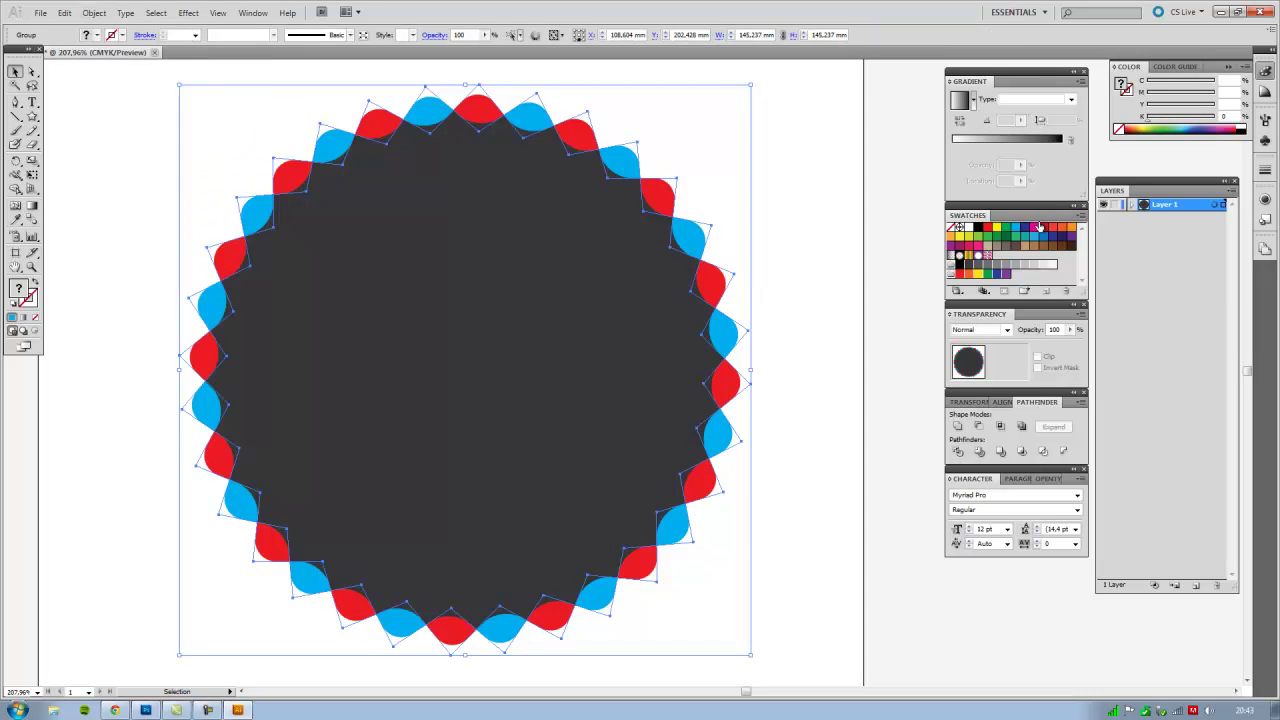
click(800, 240)
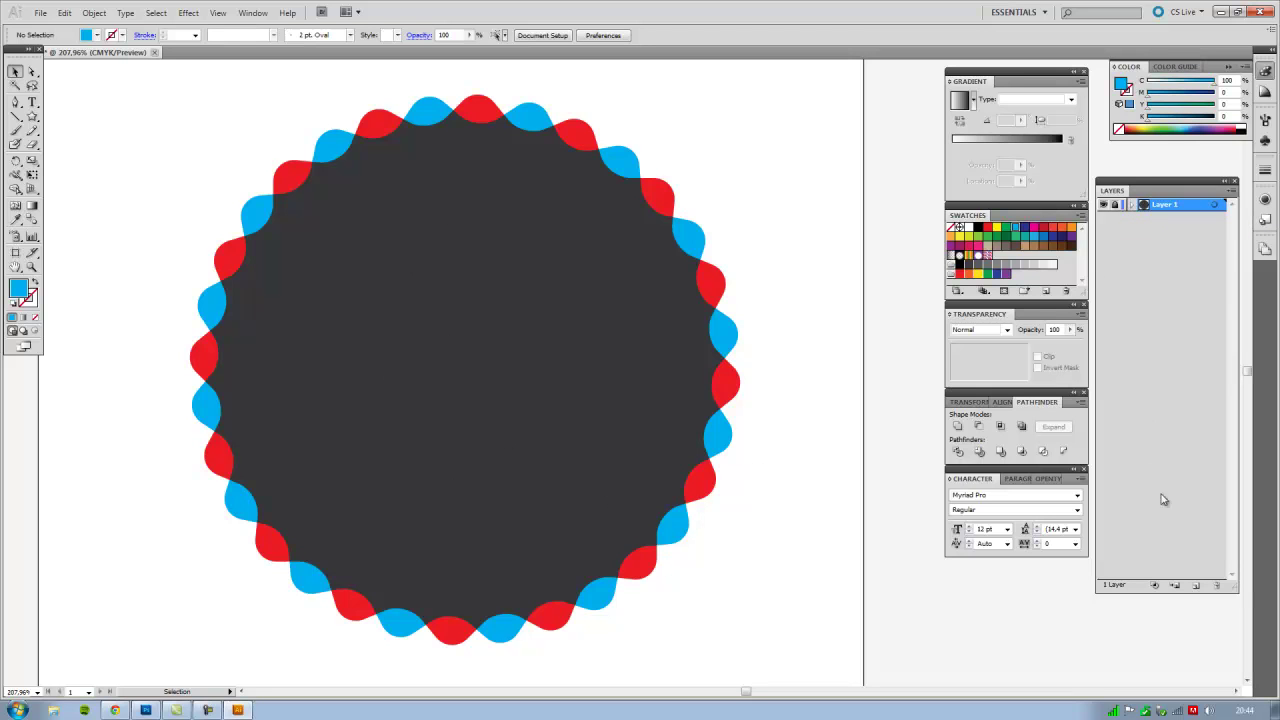
click(1196, 585)
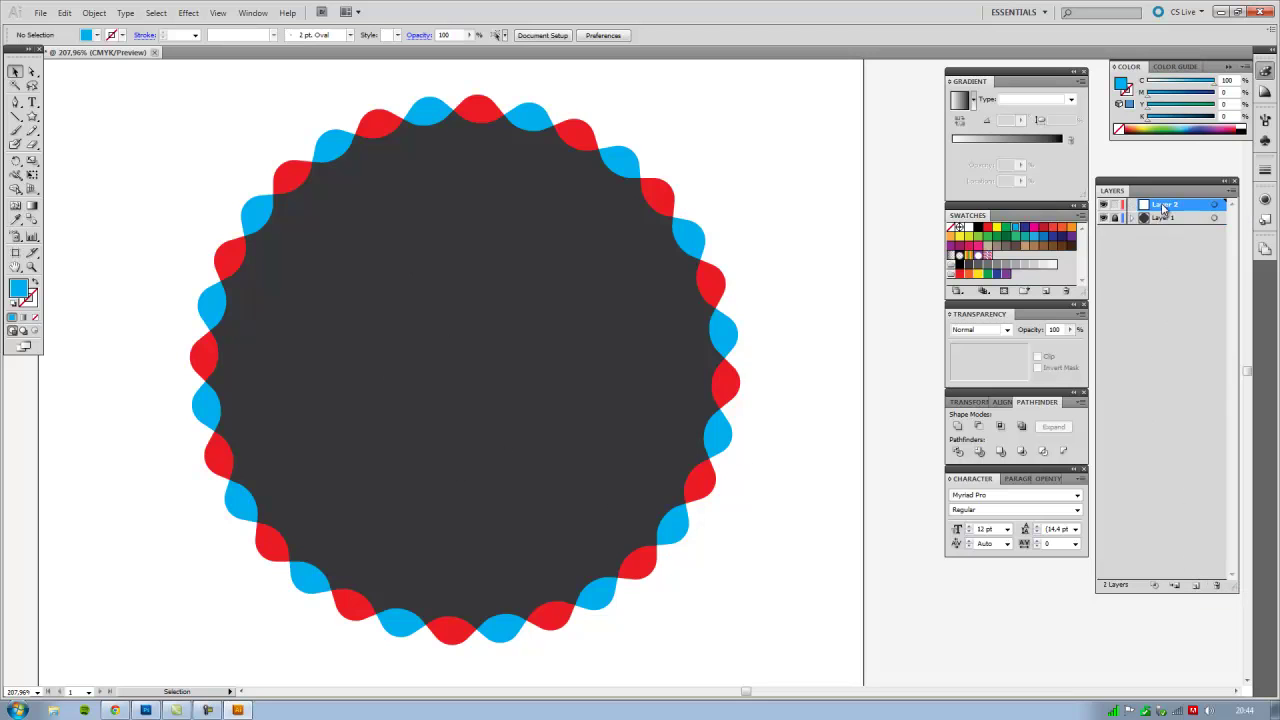
double_click(1163, 206)
text(tekst)
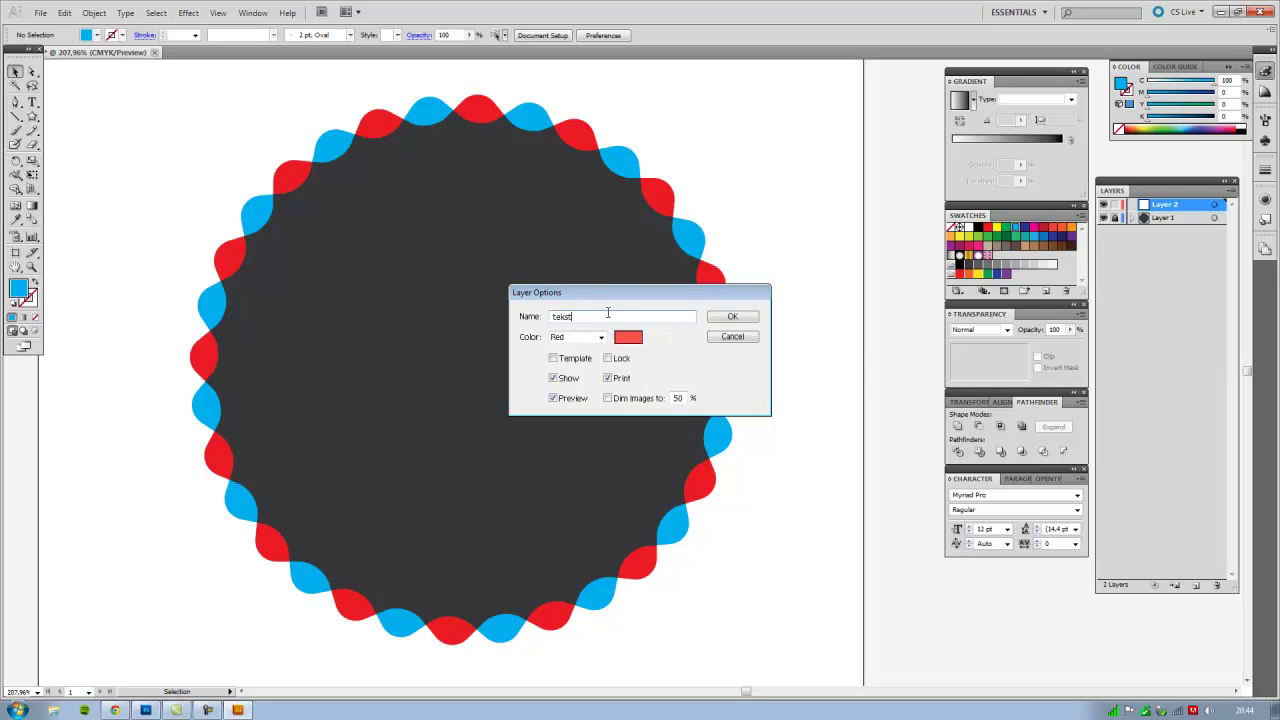
key(Return)
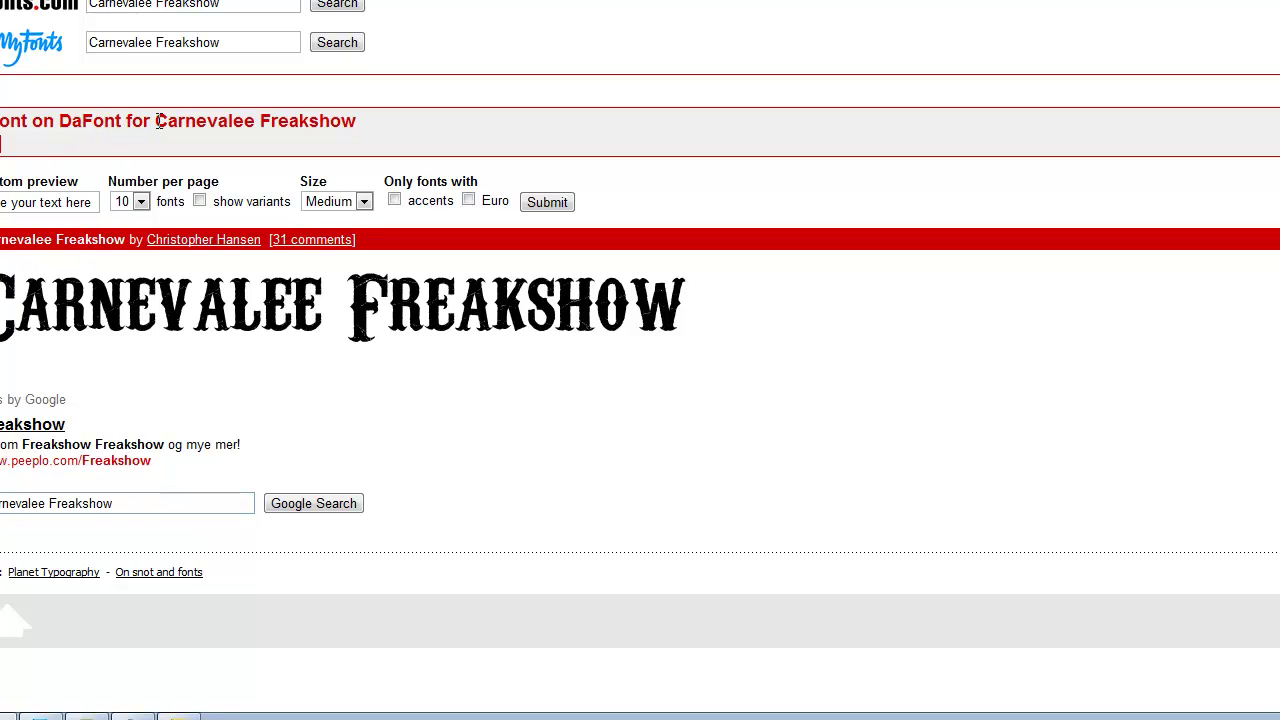
Step: Look up the Carnevalee Freakshow and Birch Std font pages in Chrome, then return to the Illustrator badge
drag(160, 120, 363, 123)
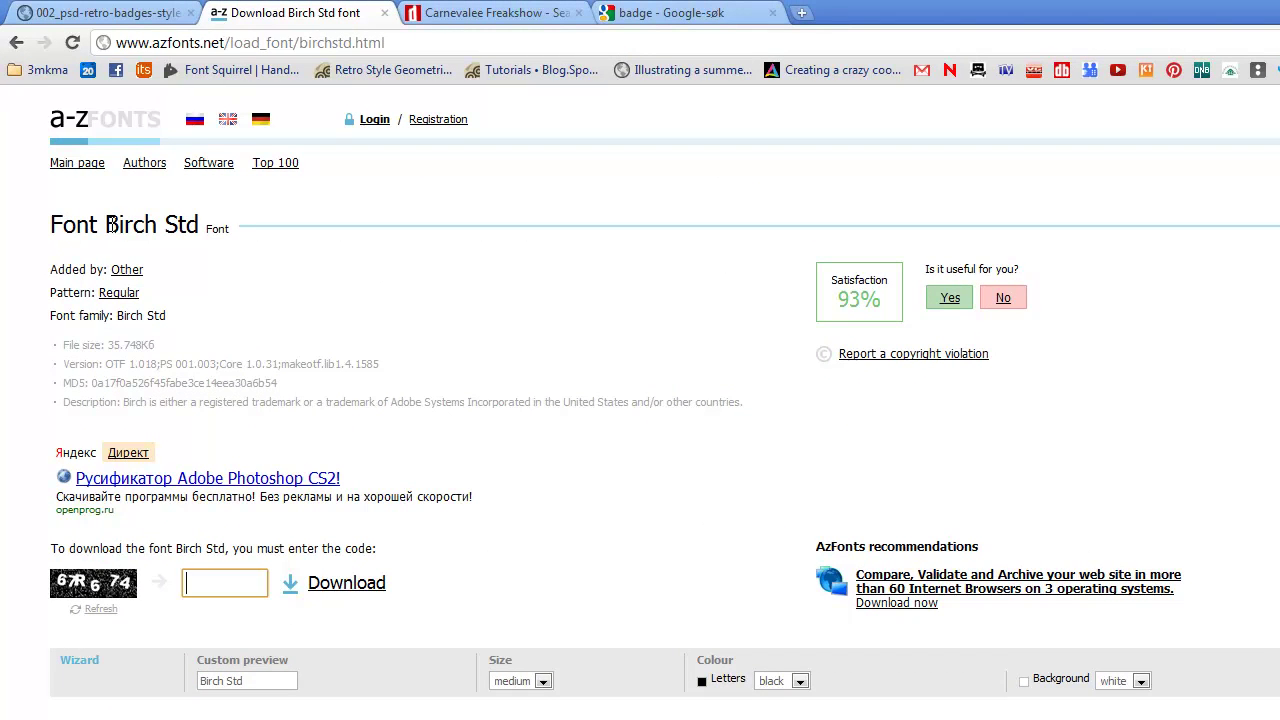
drag(117, 226, 207, 226)
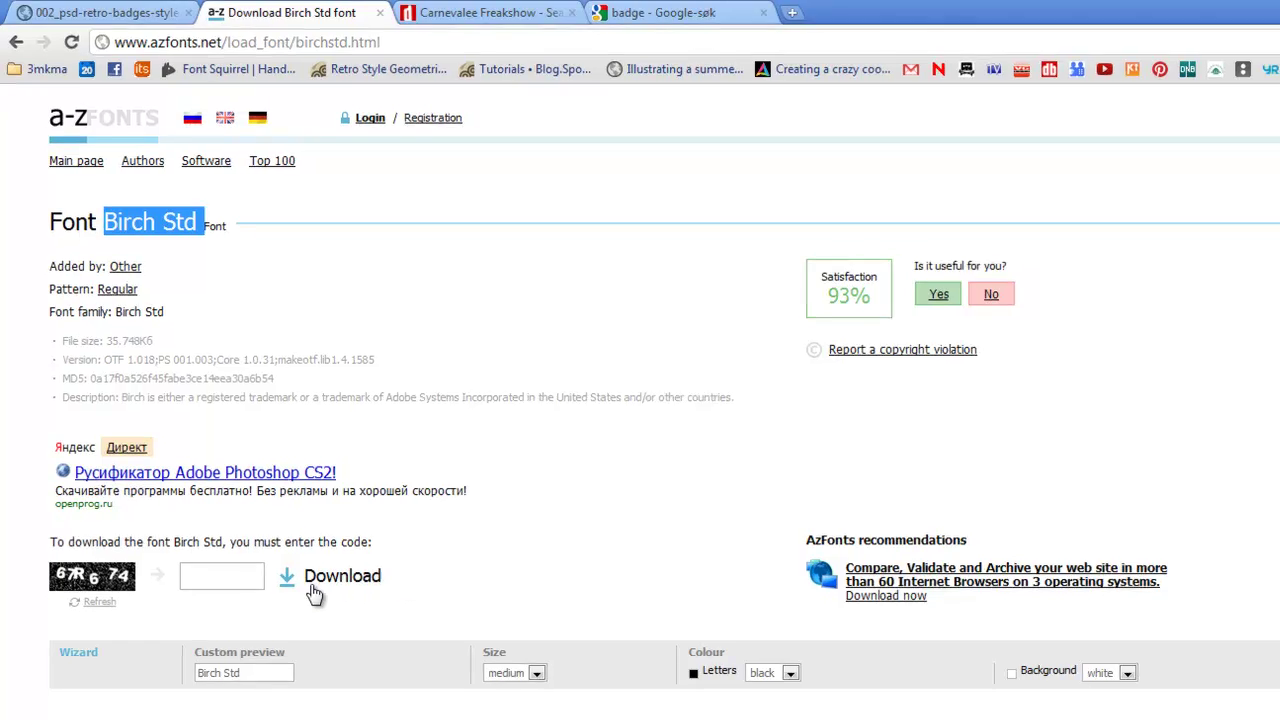
key(alt+Tab)
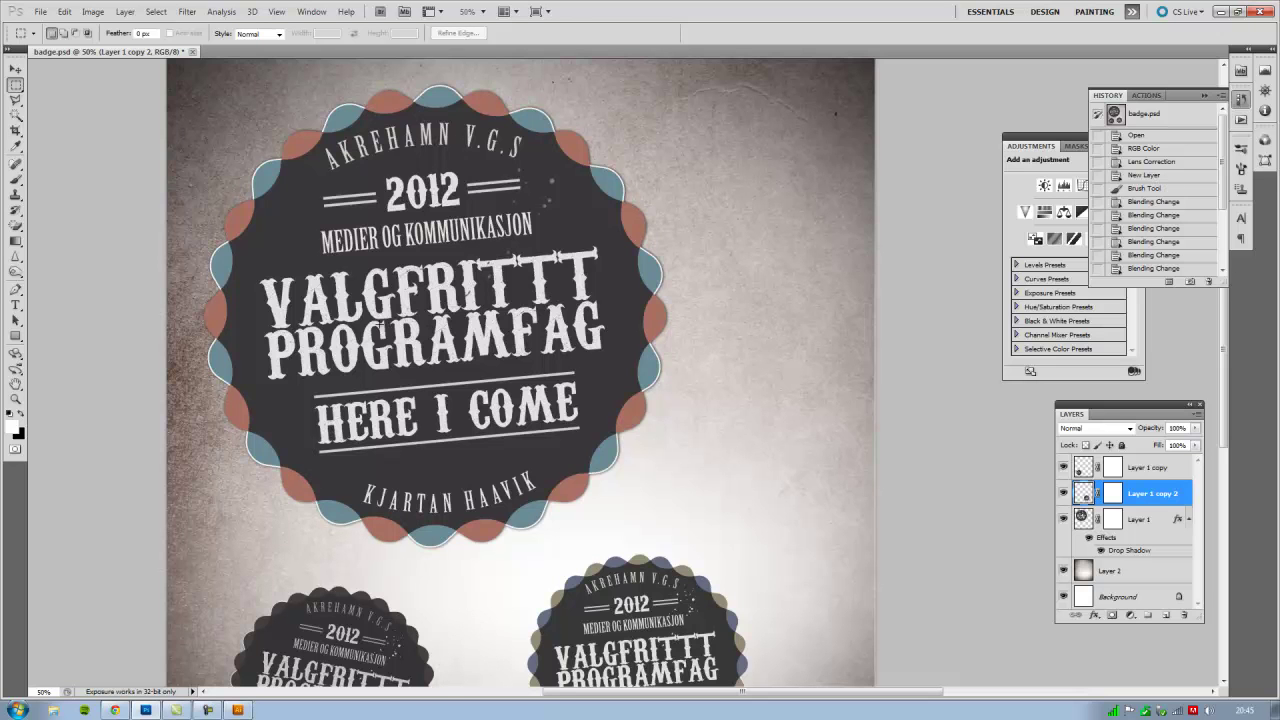
click(237, 710)
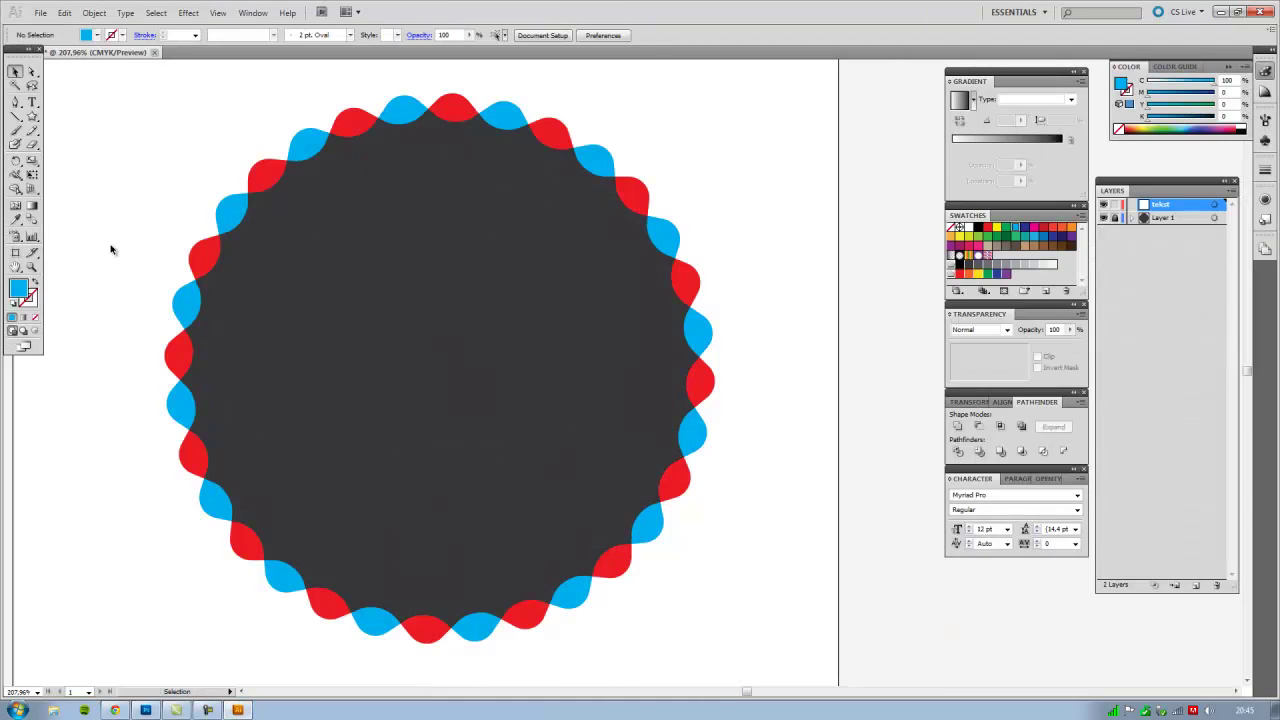
Step: With the Type tool, set the font to Carnivalee Freakshow
click(32, 101)
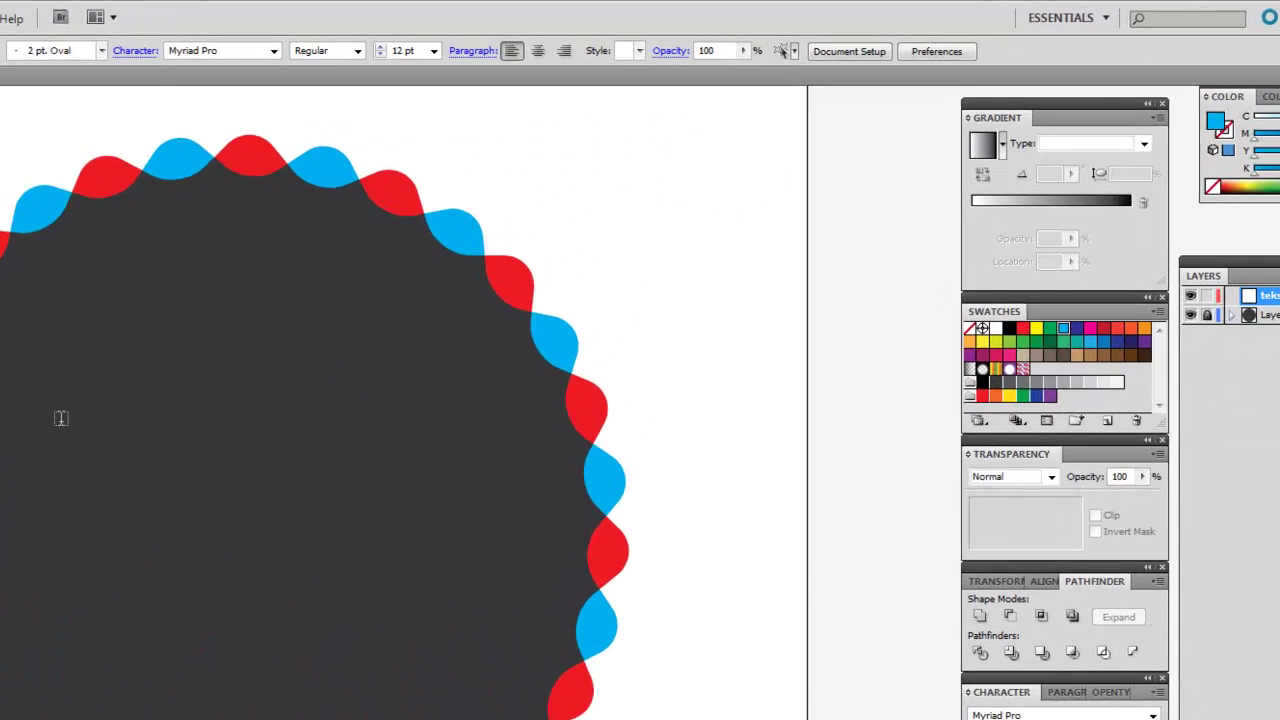
click(250, 55)
drag(311, 127, 313, 78)
click(188, 52)
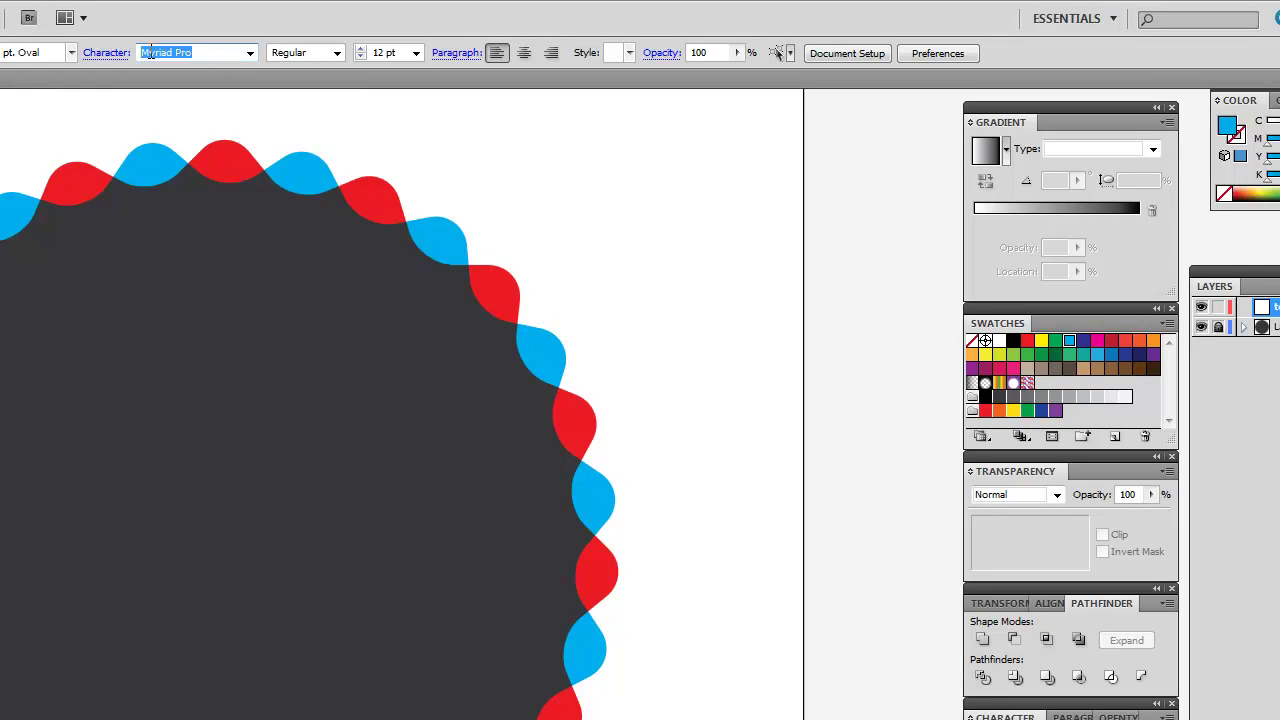
text(Carnivalee Freakshow)
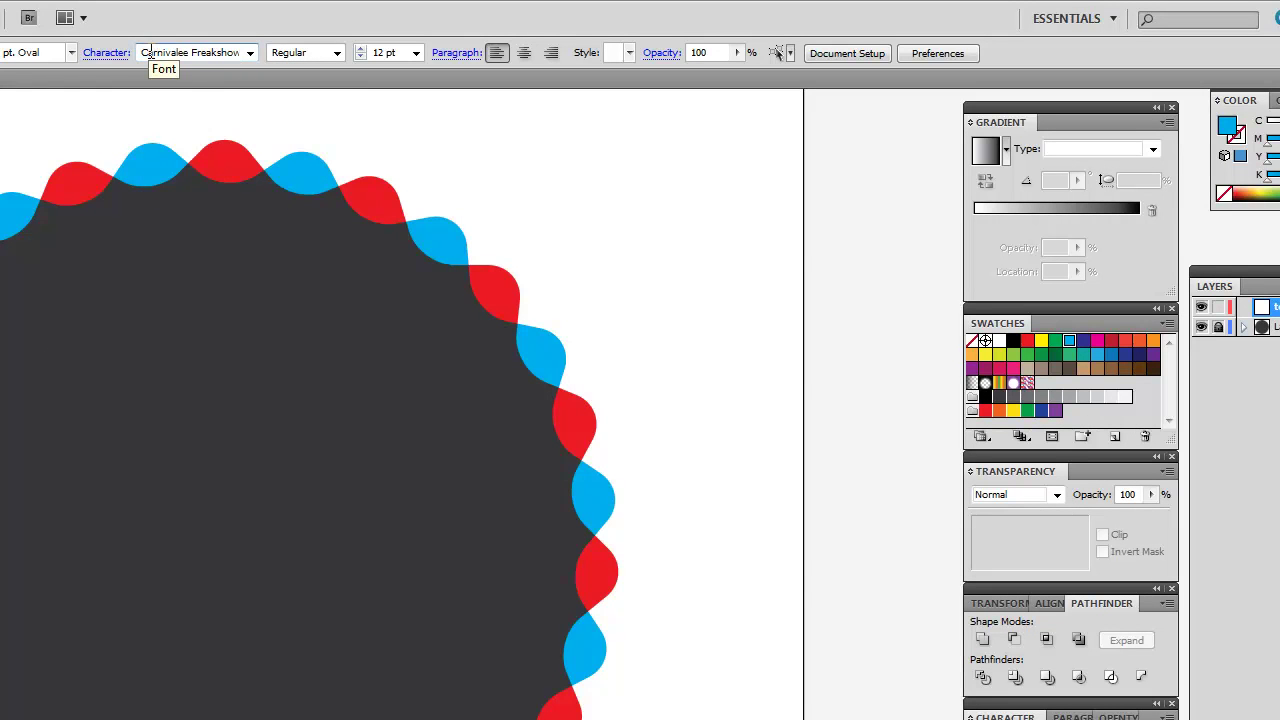
Step: Type 2012 on the badge, enlarge it to about 55 pt, and move it near the top
click(62, 418)
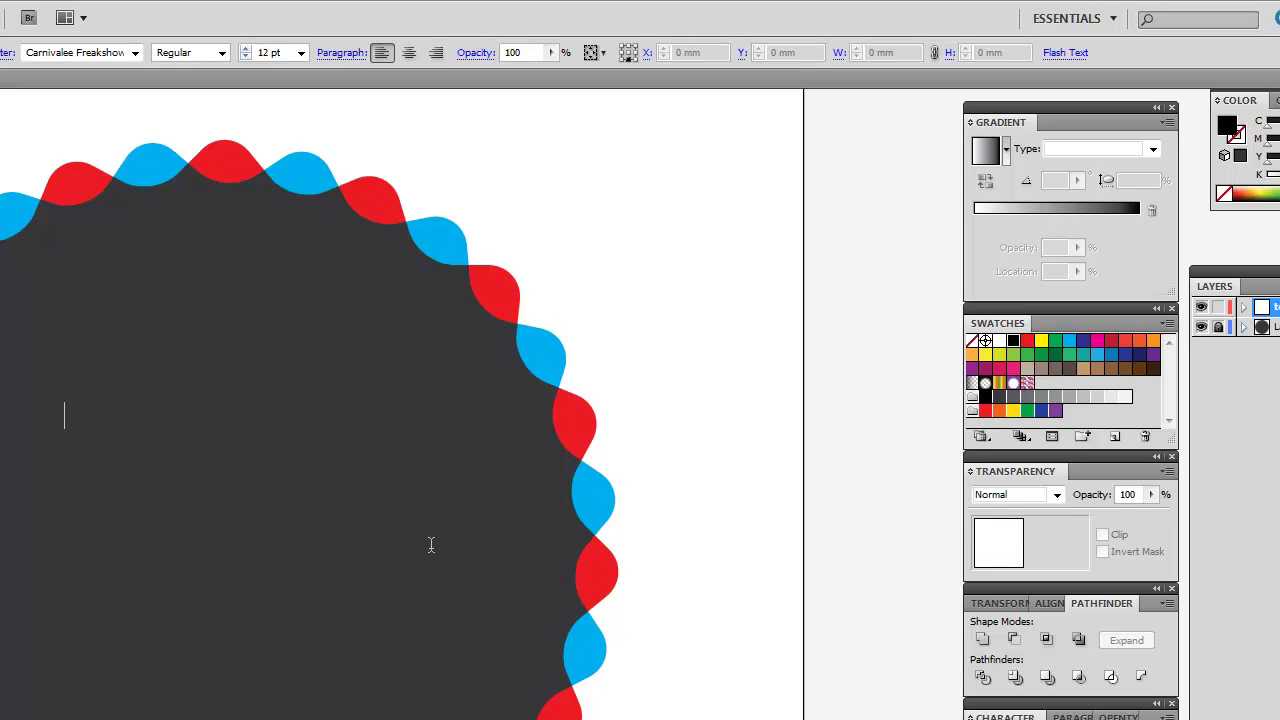
text(2012)
key(Escape)
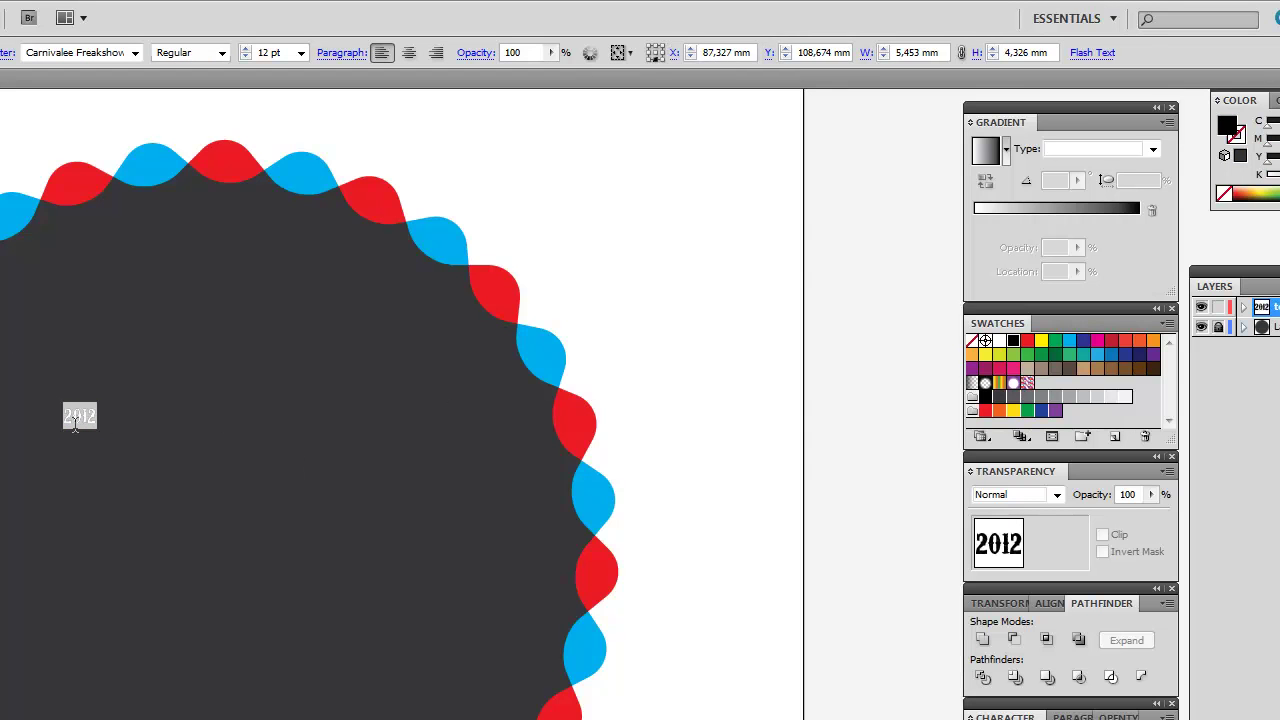
drag(96, 433, 278, 517)
key(t)
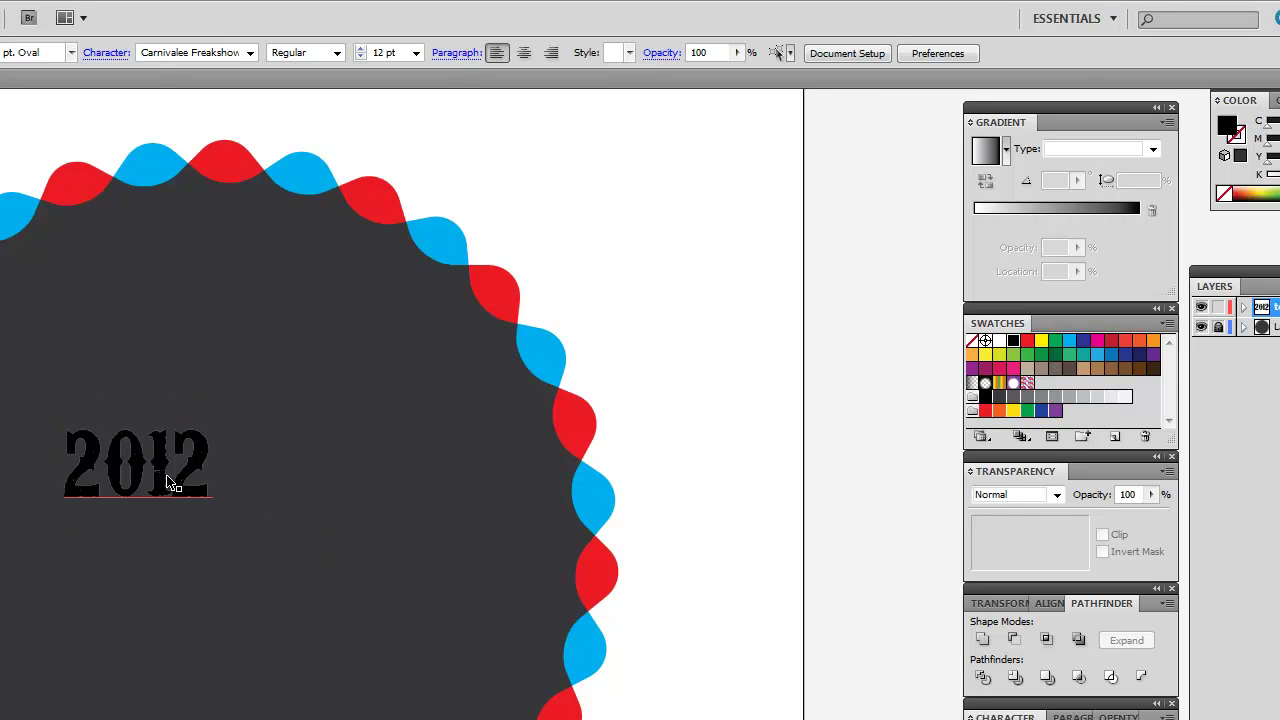
key(v)
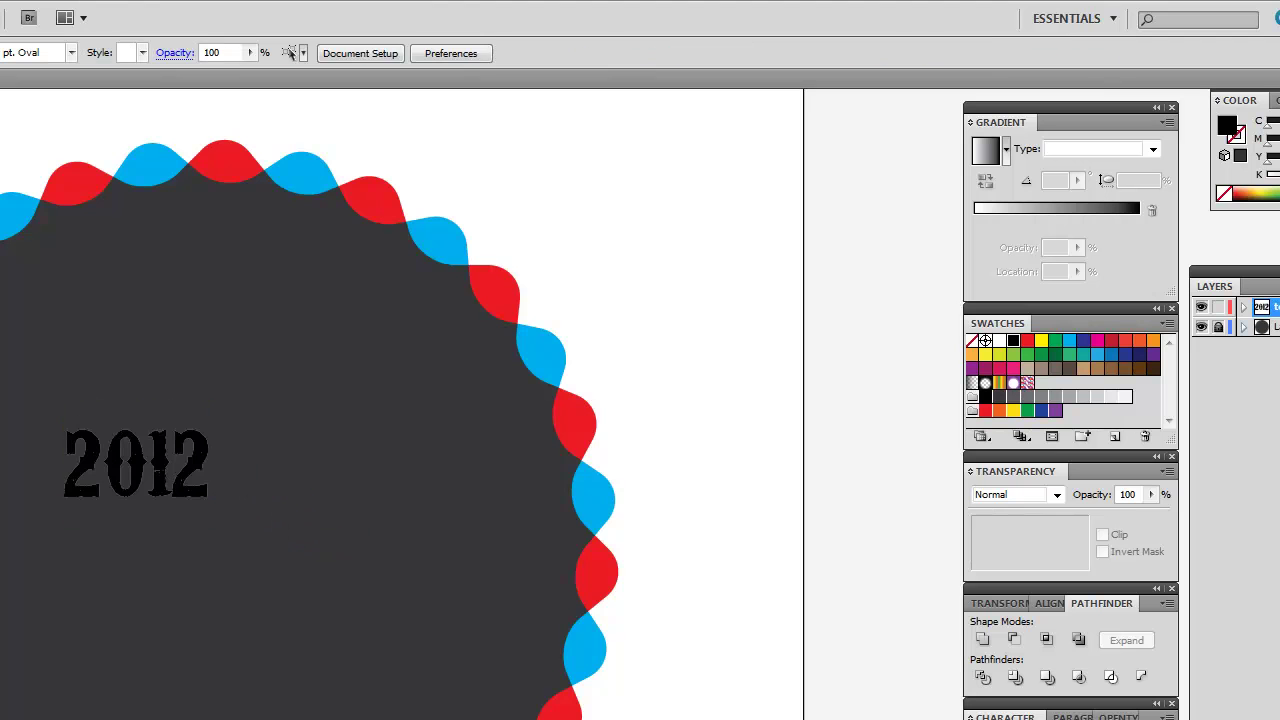
mouse_move(134, 470)
mouse_down()
mouse_move(151, 404)
mouse_move(198, 322)
mouse_up()
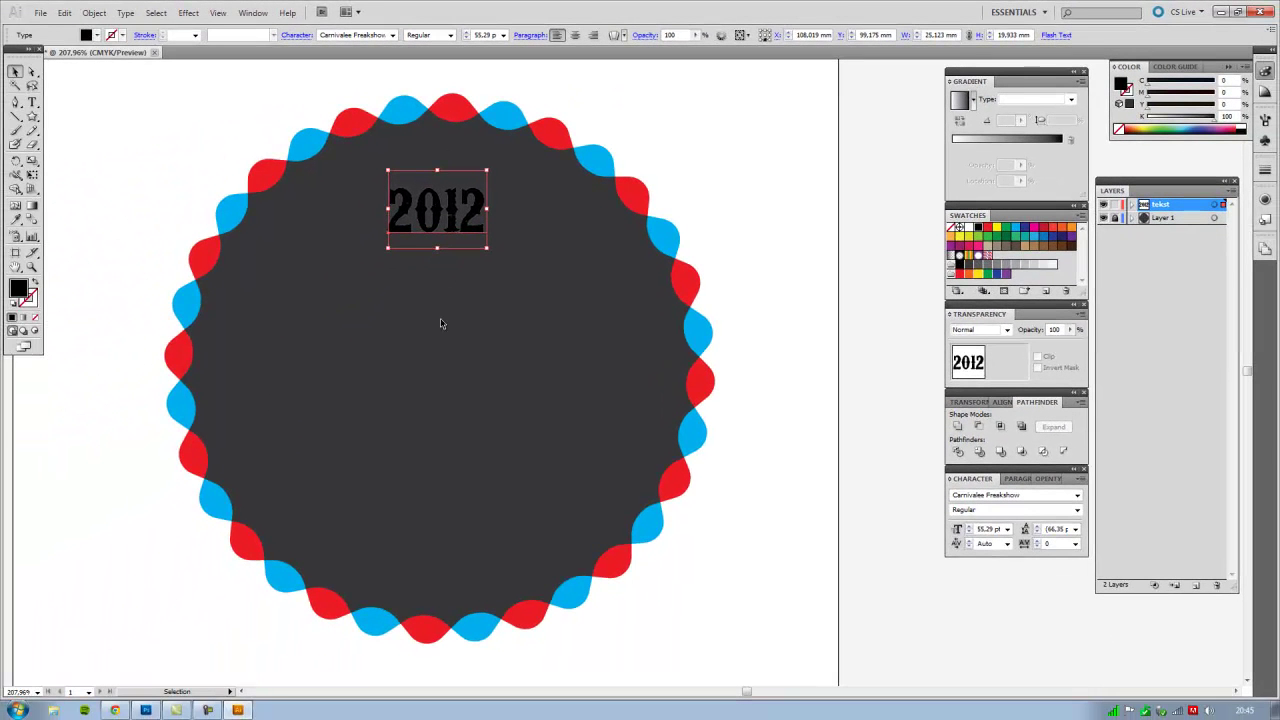
Step: Show rulers, add a vertical guide through the badge centre, and align 2012 to it
key(a)
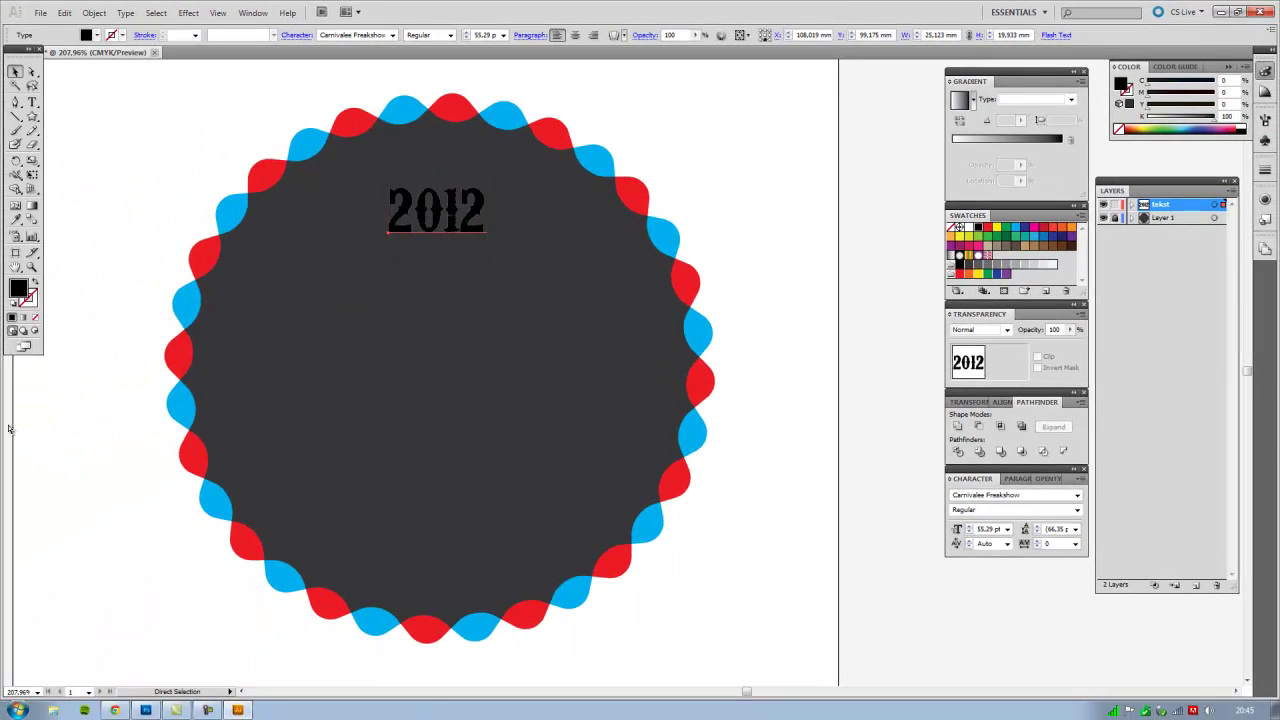
key(ctrl+r)
drag(10, 430, 438, 368)
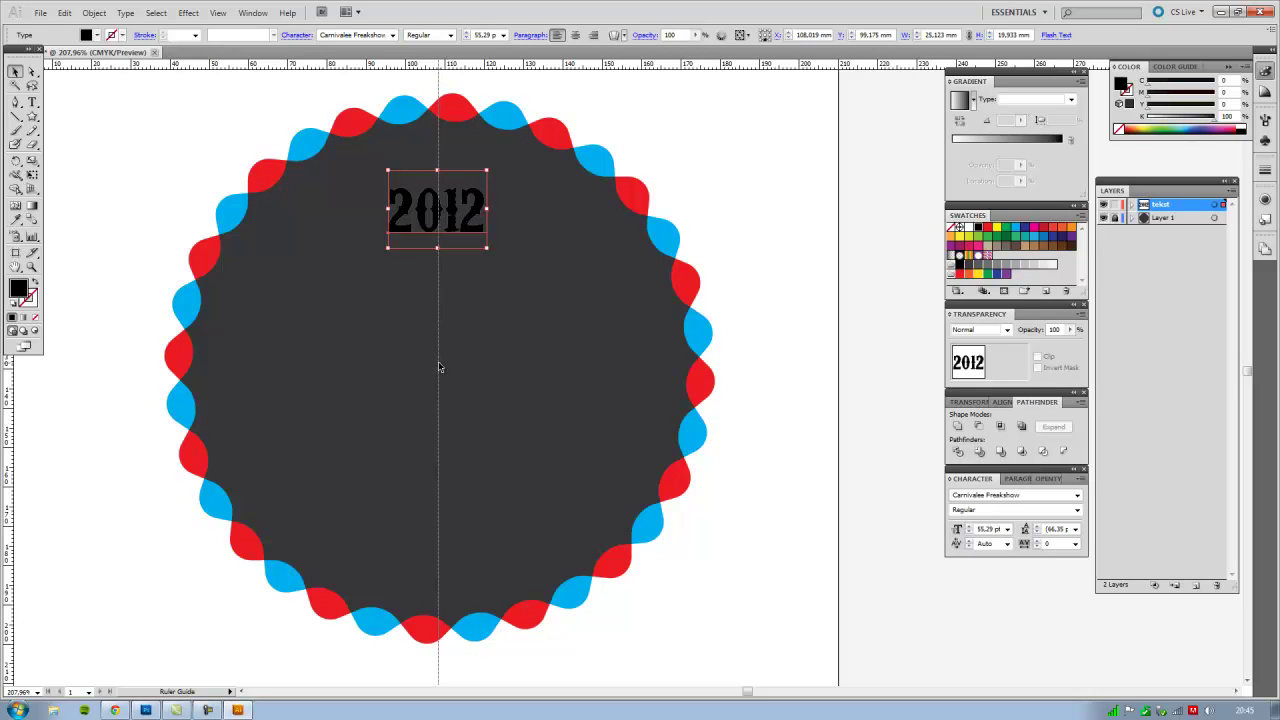
drag(439, 368, 437, 366)
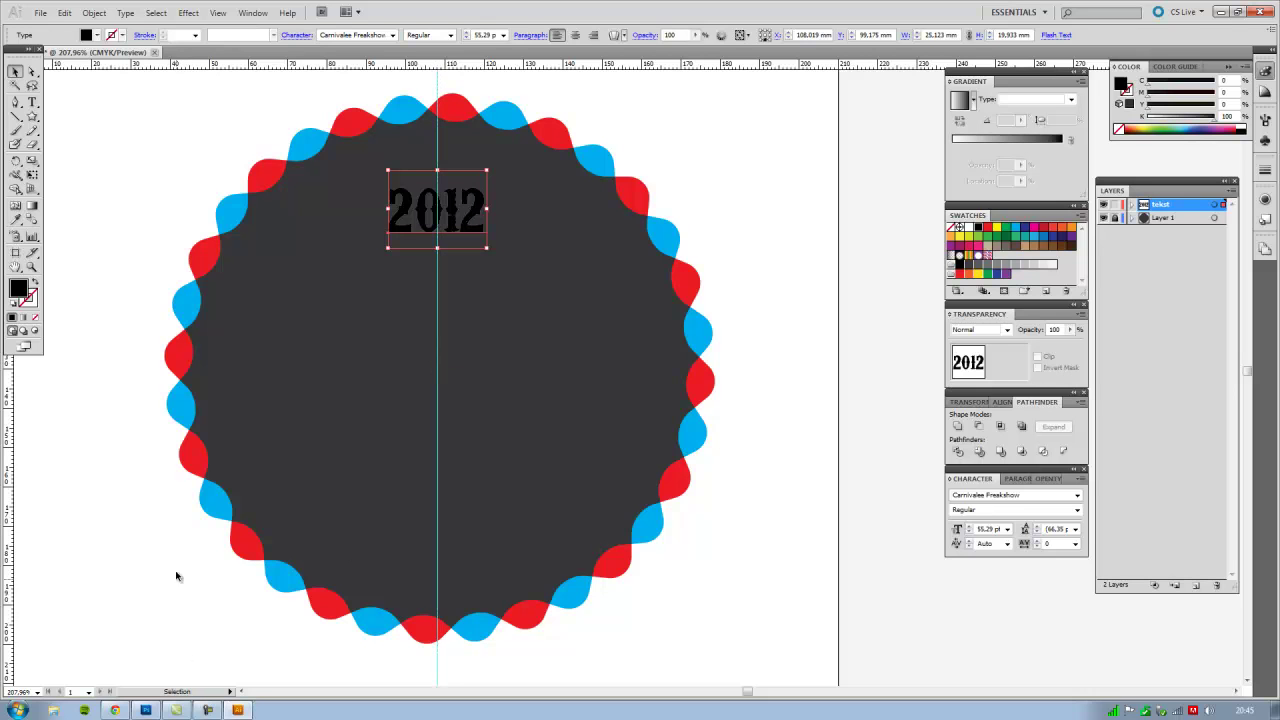
drag(457, 207, 450, 192)
Step: Fill the 2012 lettering with the light grey K=20 swatch
double_click(452, 192)
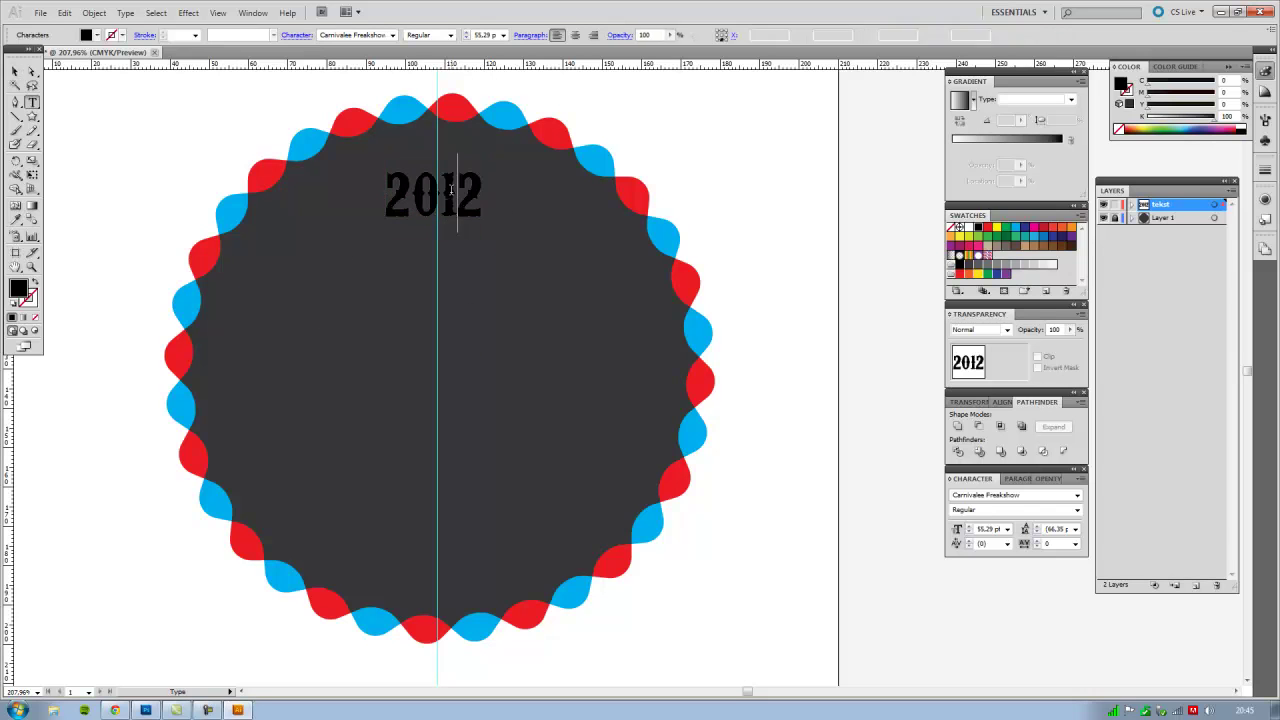
key(ctrl+a)
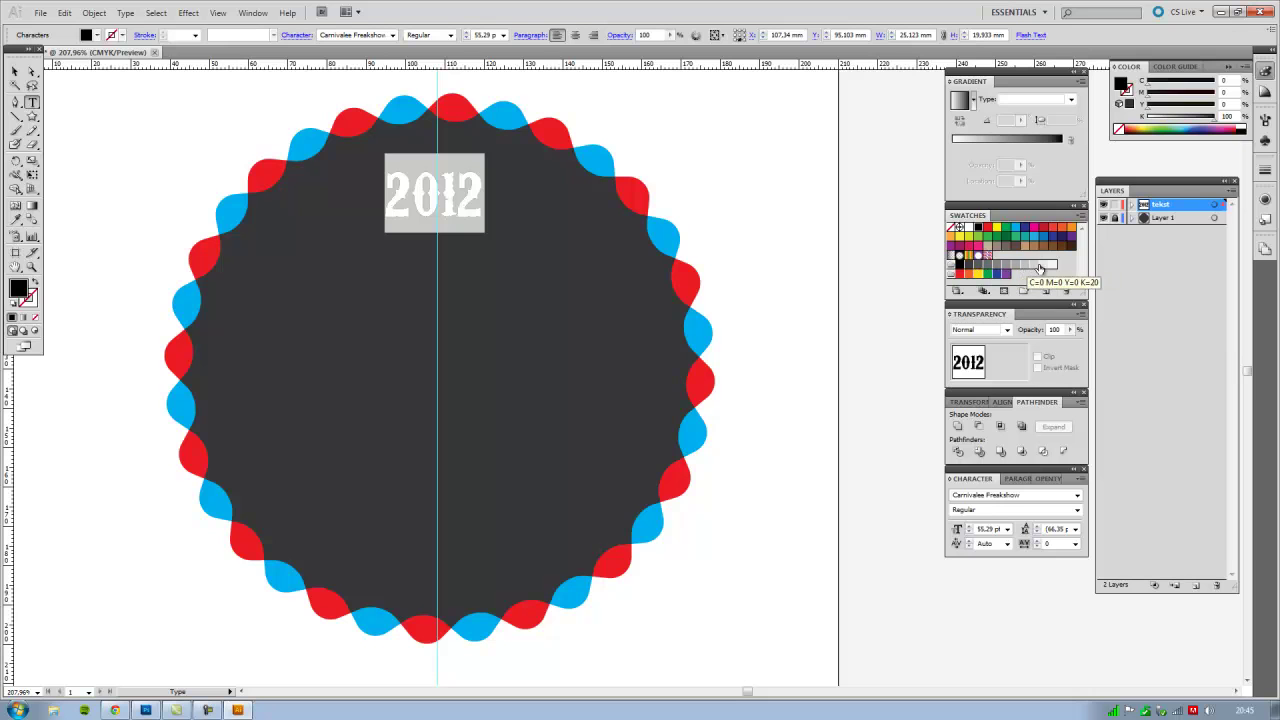
click(1040, 266)
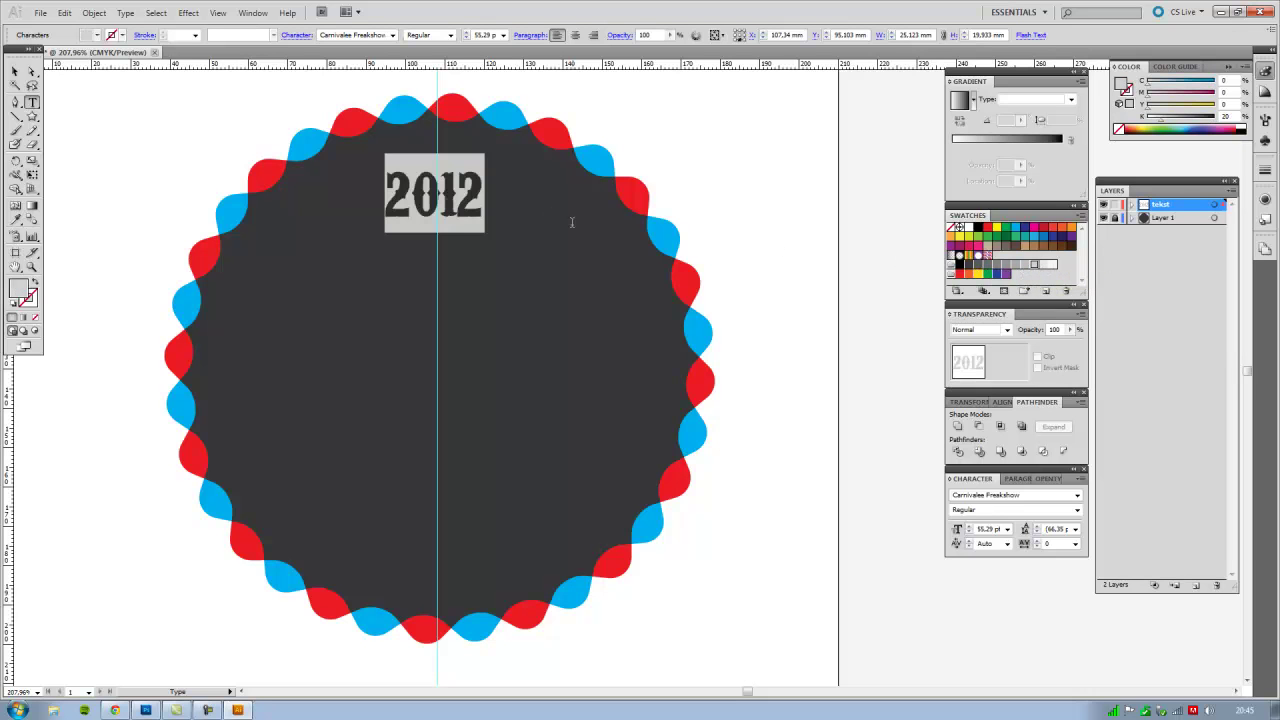
click(440, 195)
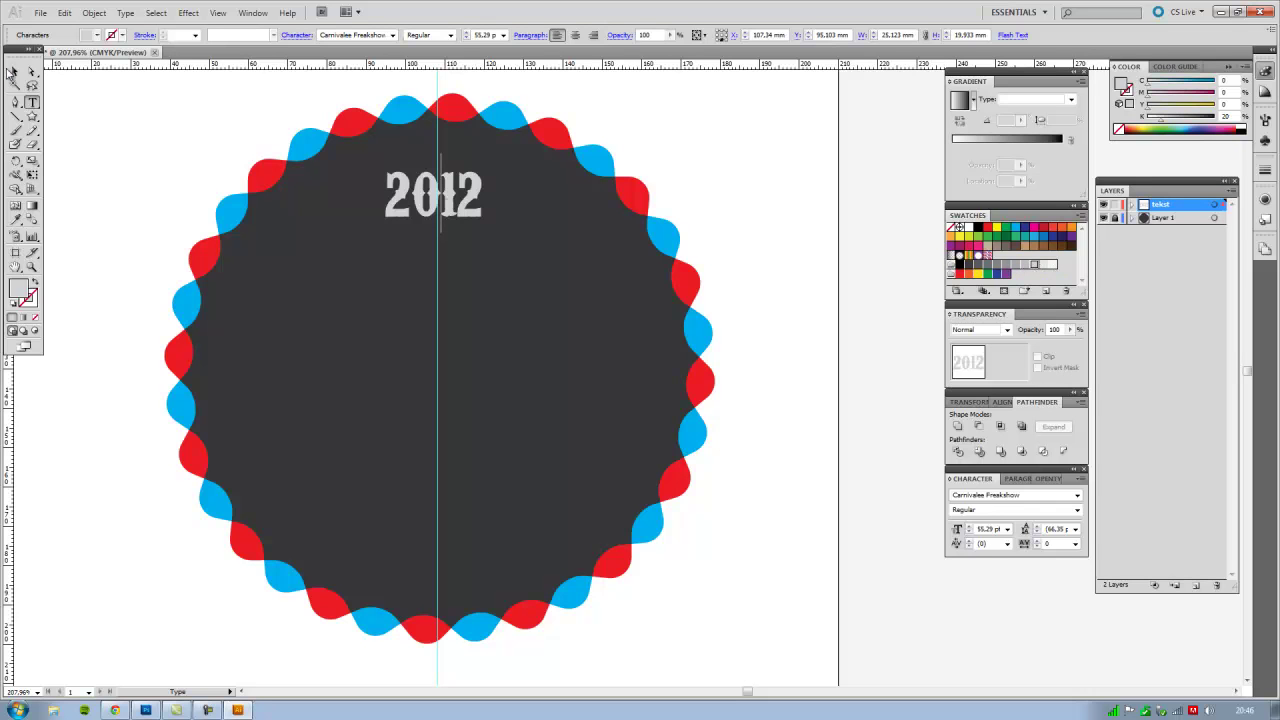
click(13, 72)
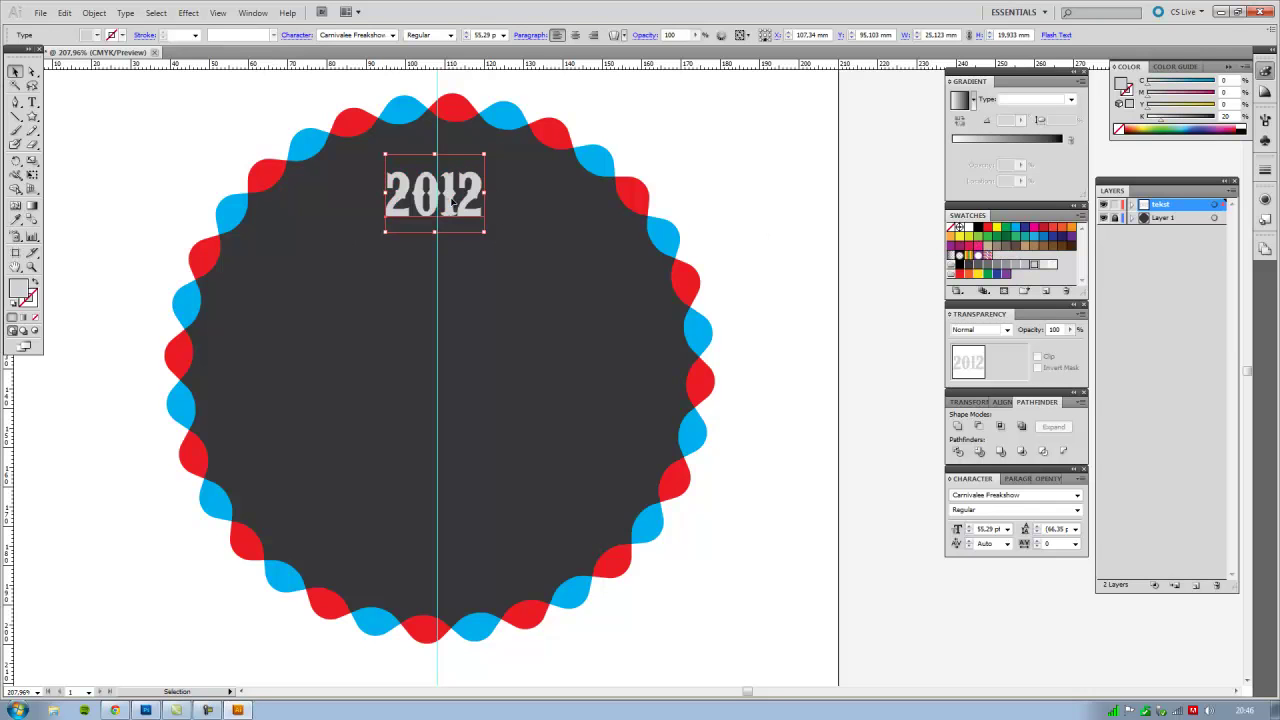
Step: Open and expand the Color Guide panel and look through its harmony rules list
click(1265, 91)
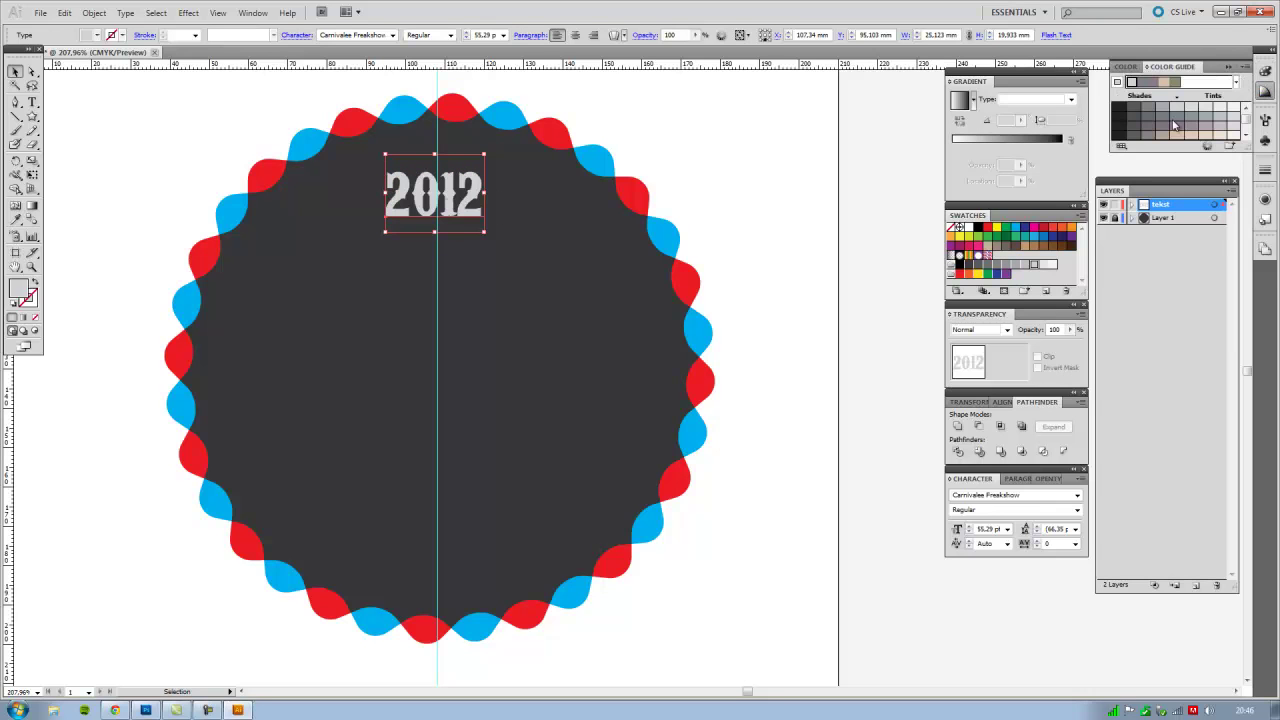
click(1242, 145)
click(1237, 82)
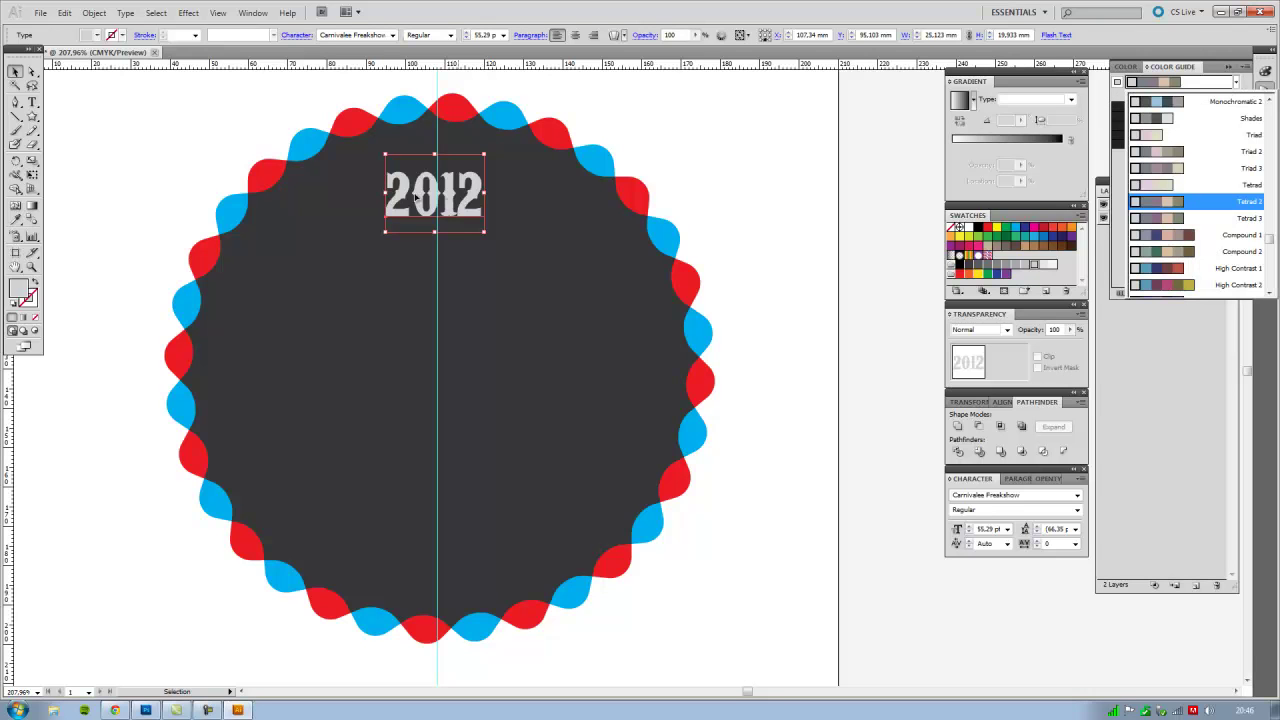
click(11, 75)
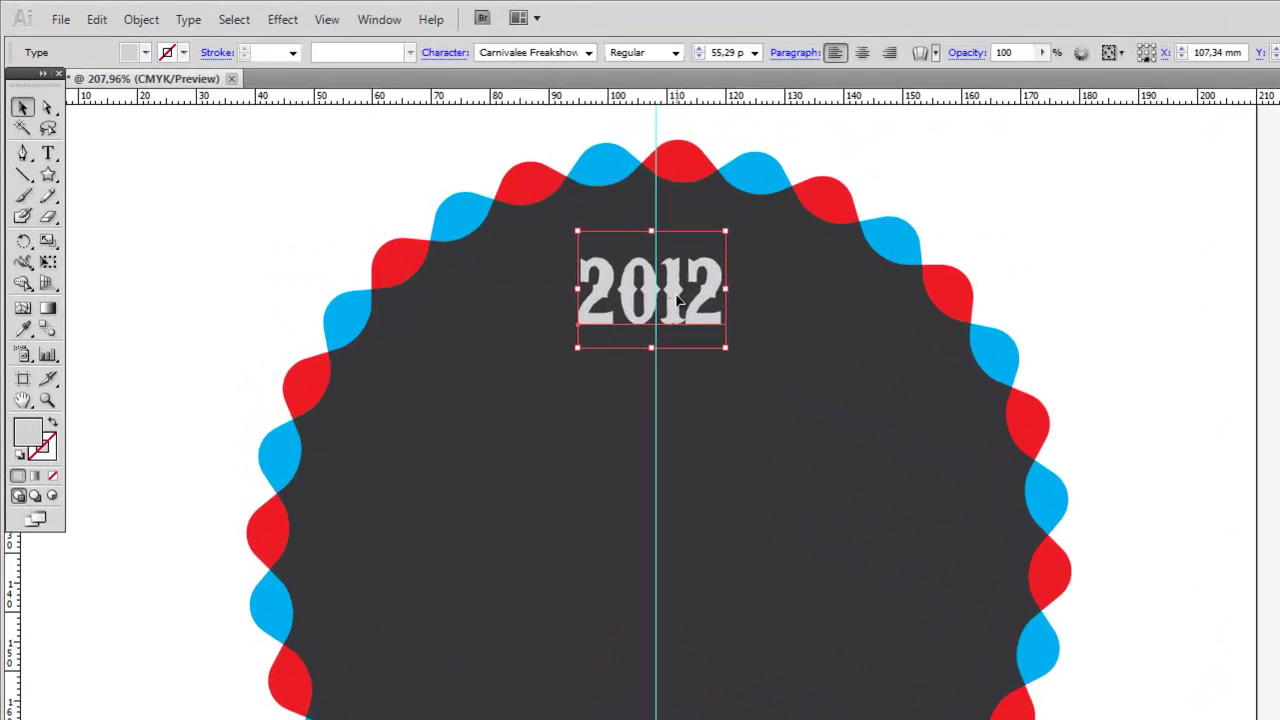
Step: Drag a duplicate of 2012 below the original; try retyping it as VALGFRITT, then undo
drag(567, 256, 565, 264)
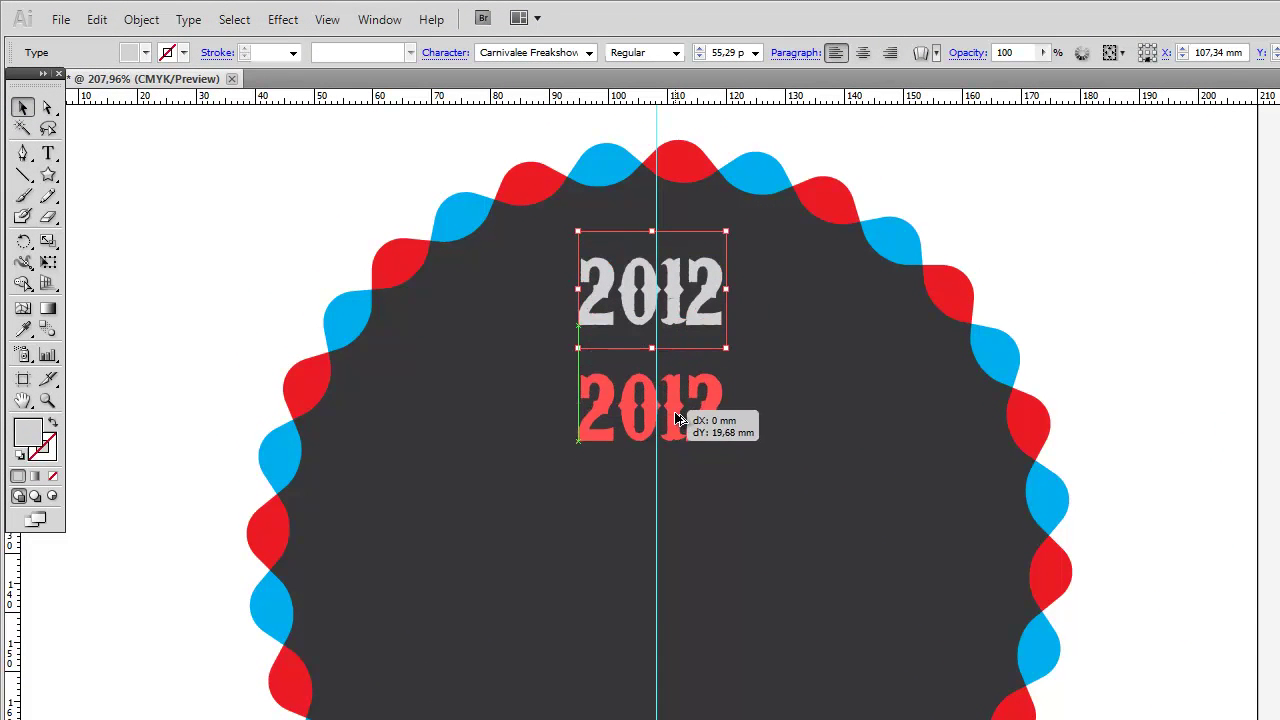
drag(678, 316, 673, 474)
double_click(673, 474)
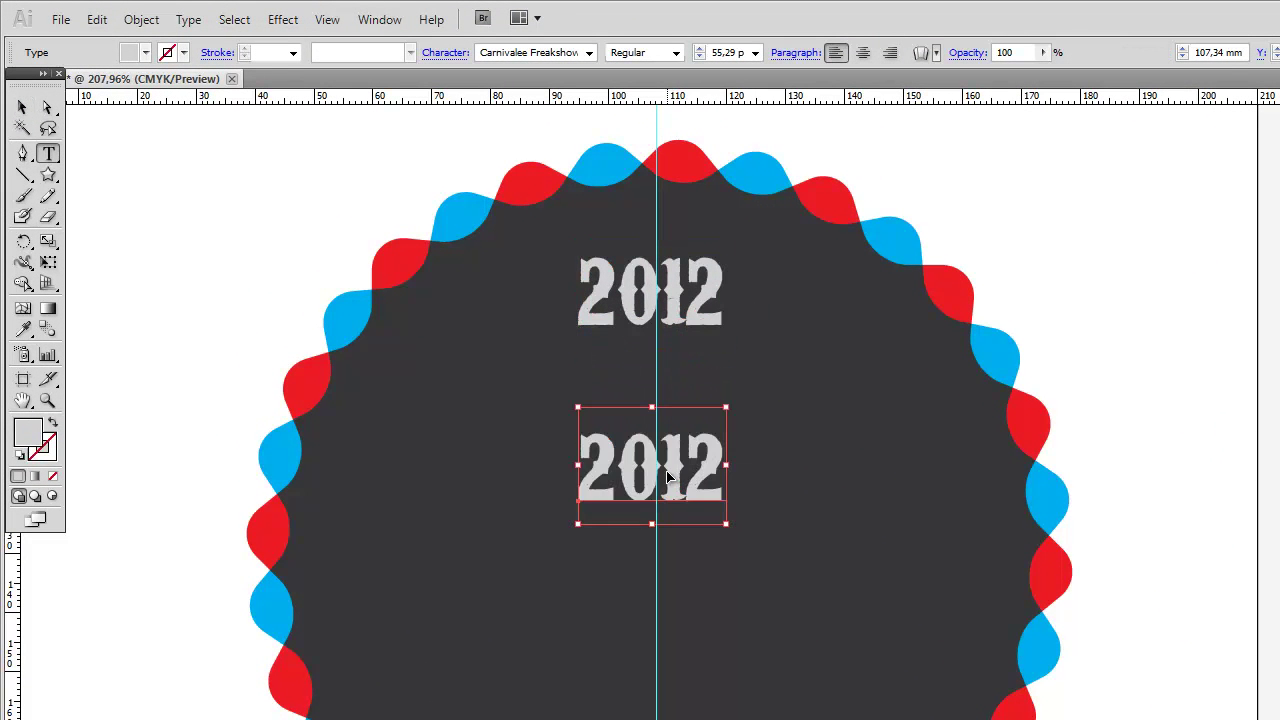
key(ctrl+a)
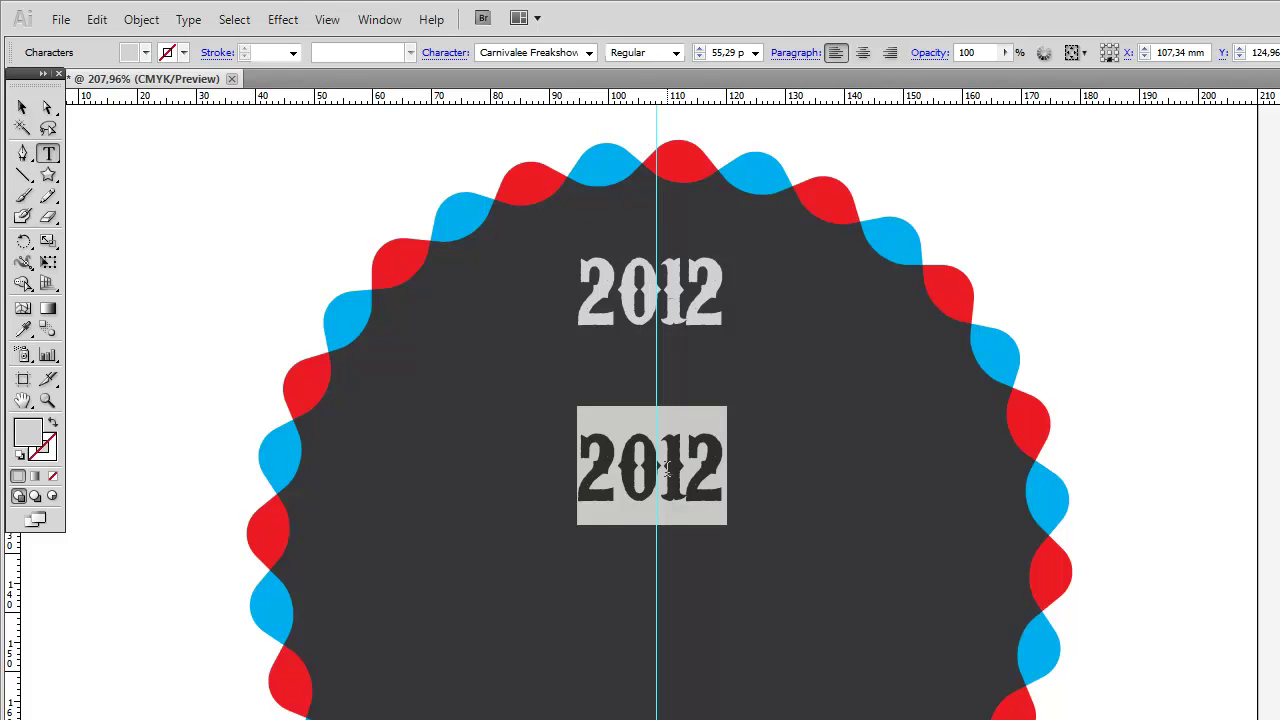
text(VALG)
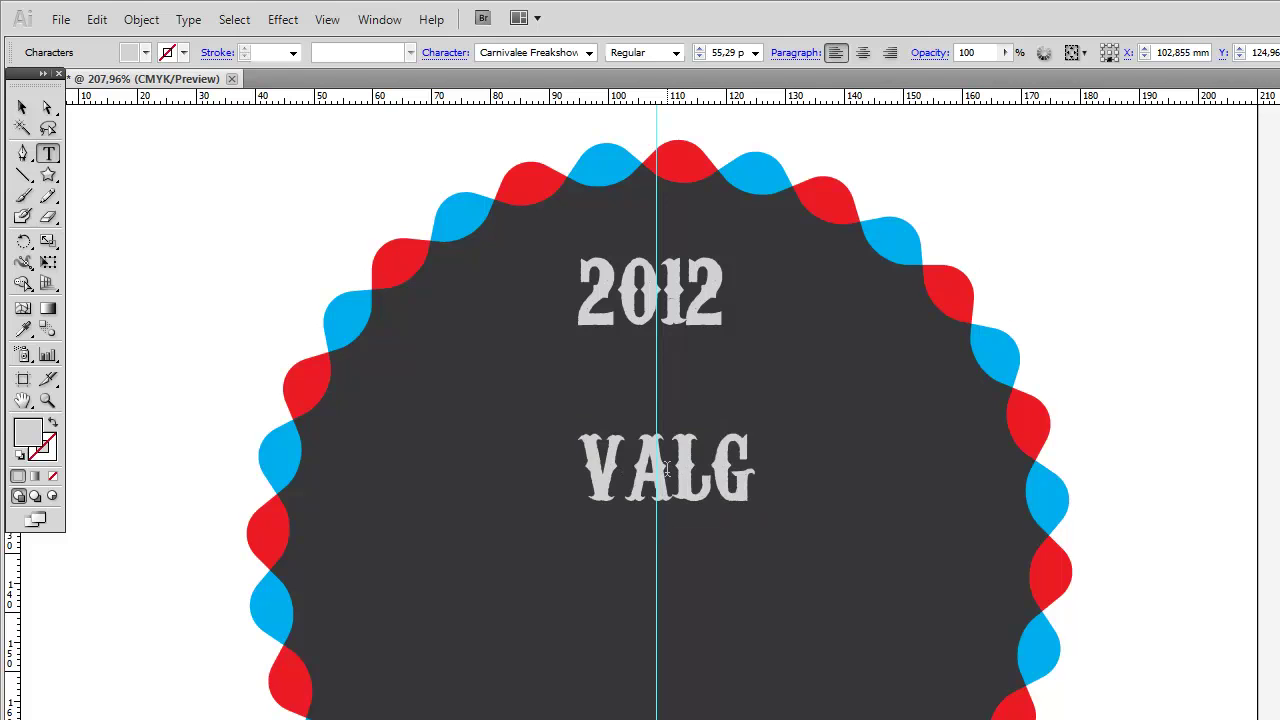
text(FRITT)
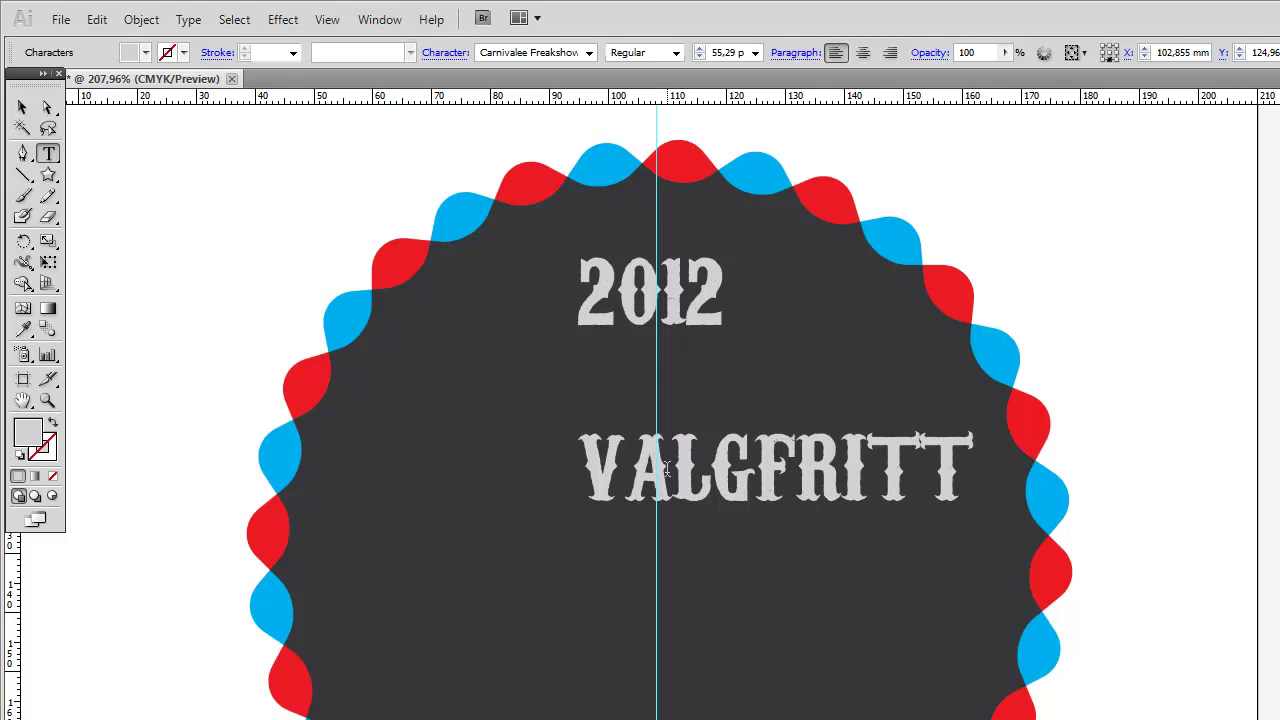
key(Escape)
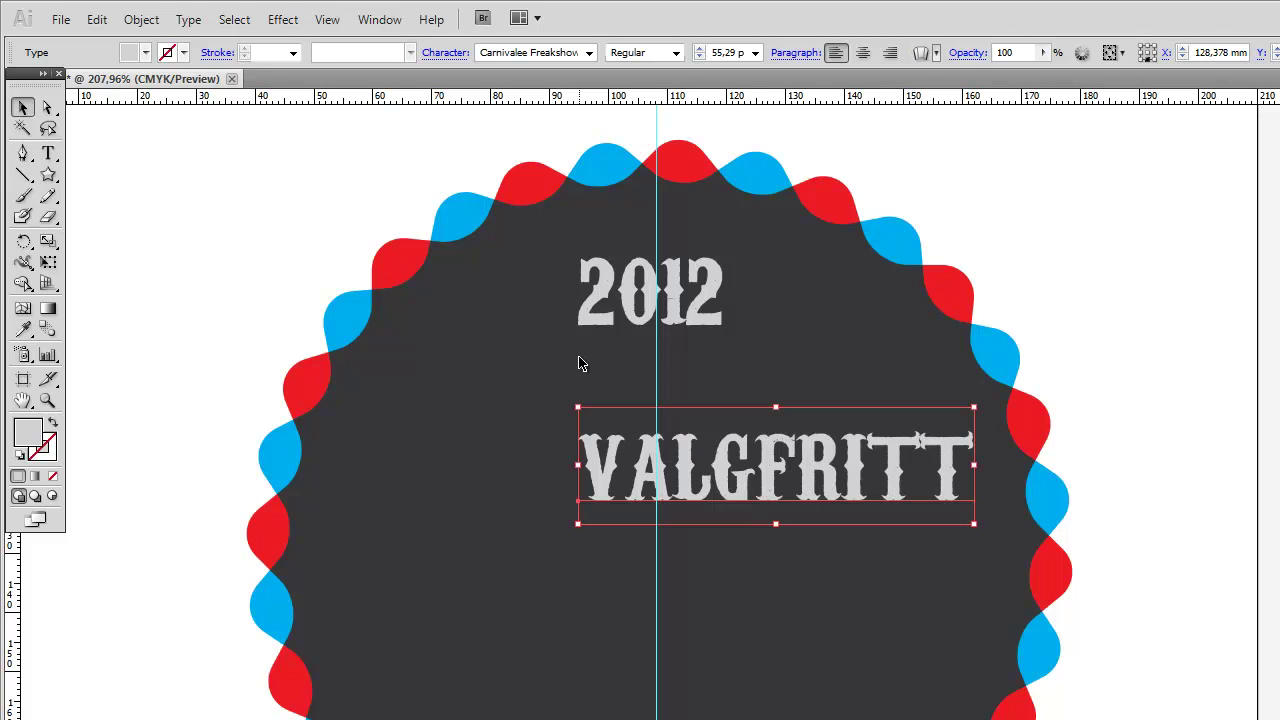
key(ctrl+z)
Step: Centre-align the lower copy on the guide and change its text to VALGFRITT
click(610, 468)
click(863, 52)
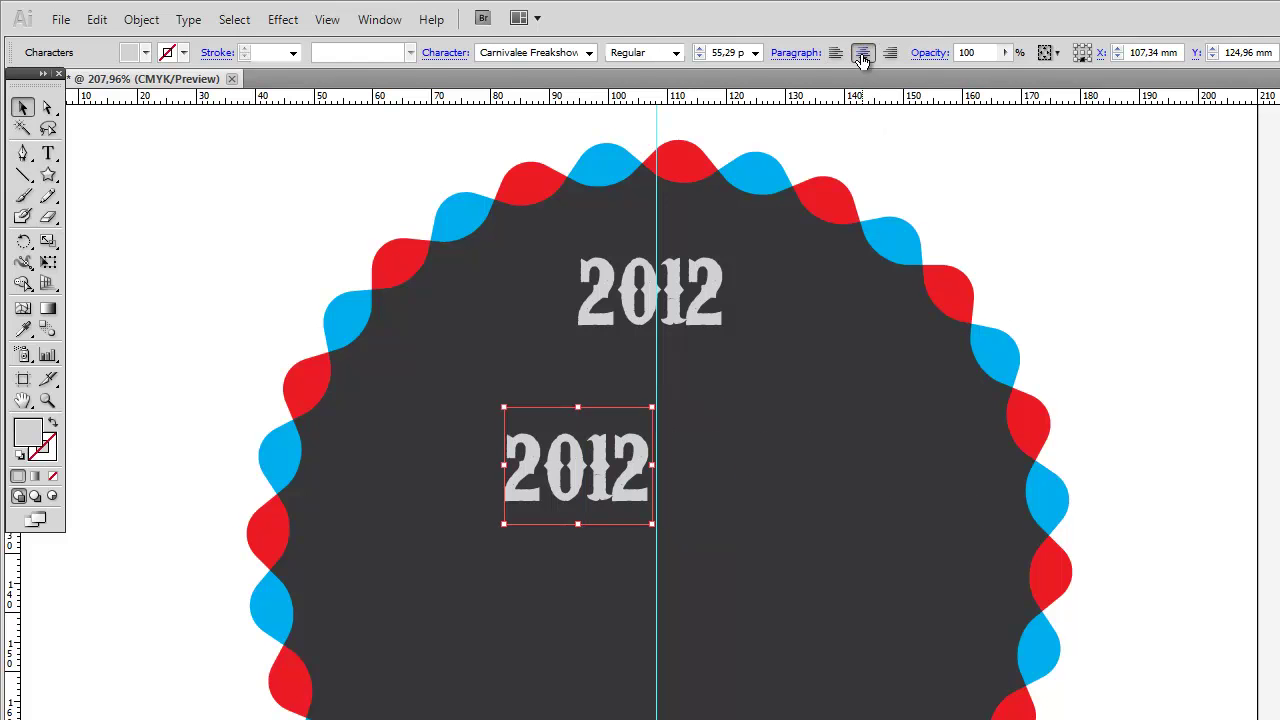
drag(628, 503, 697, 503)
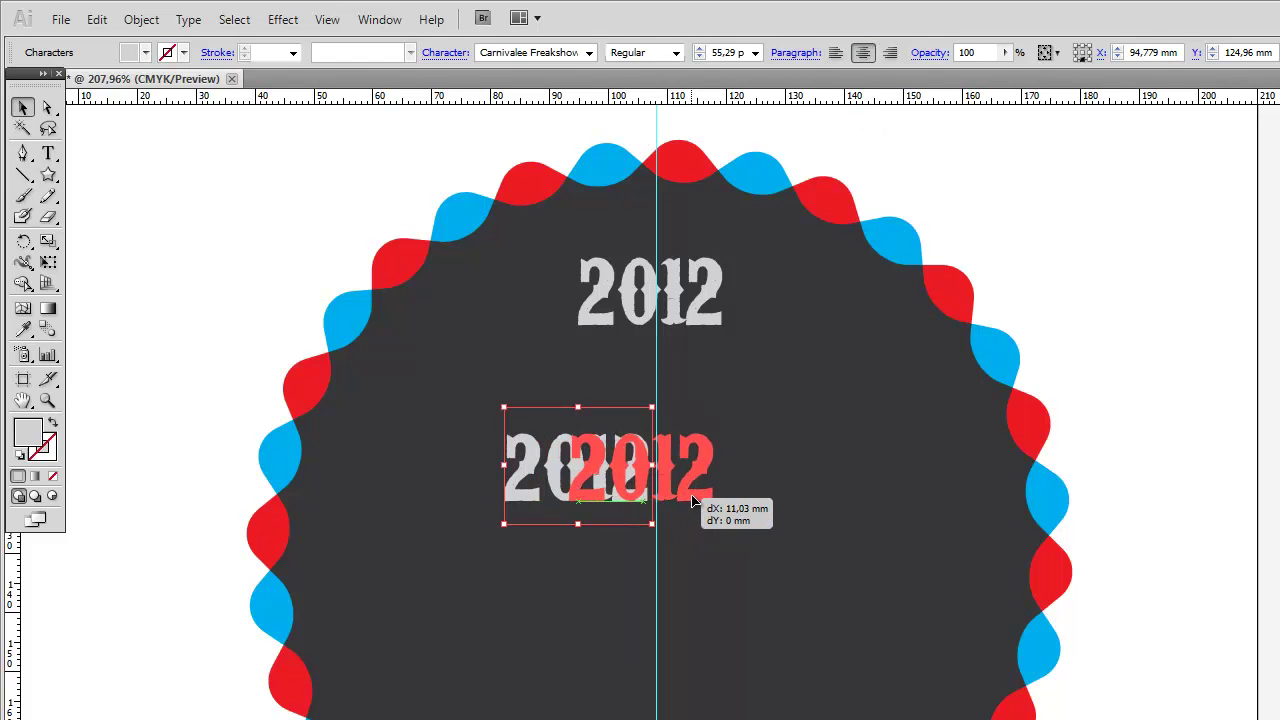
key(t)
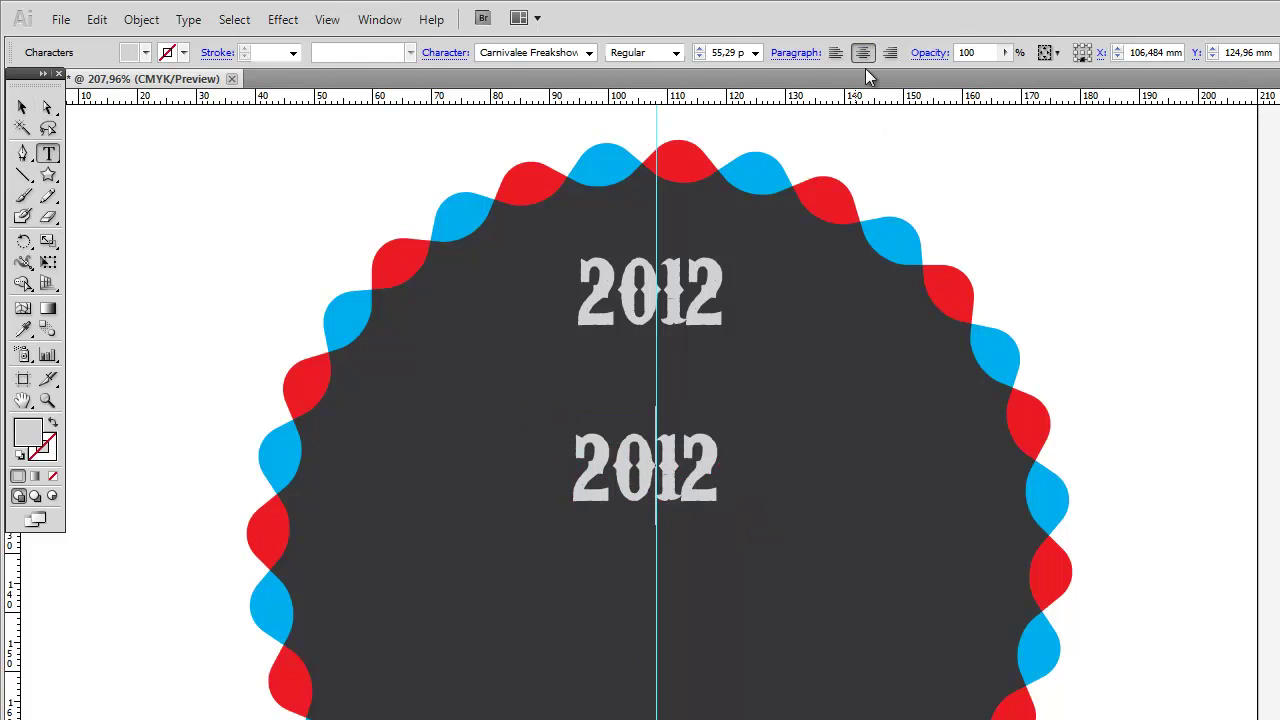
key(ctrl+a)
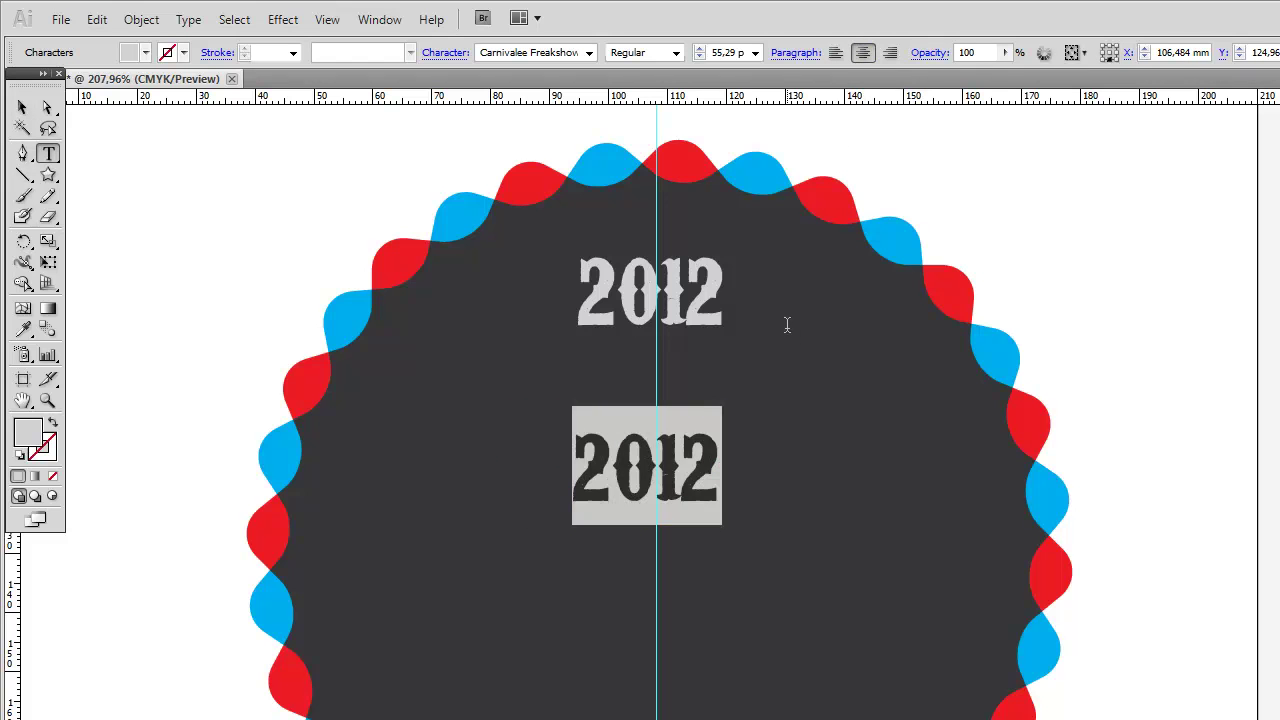
text(VALGFRITT)
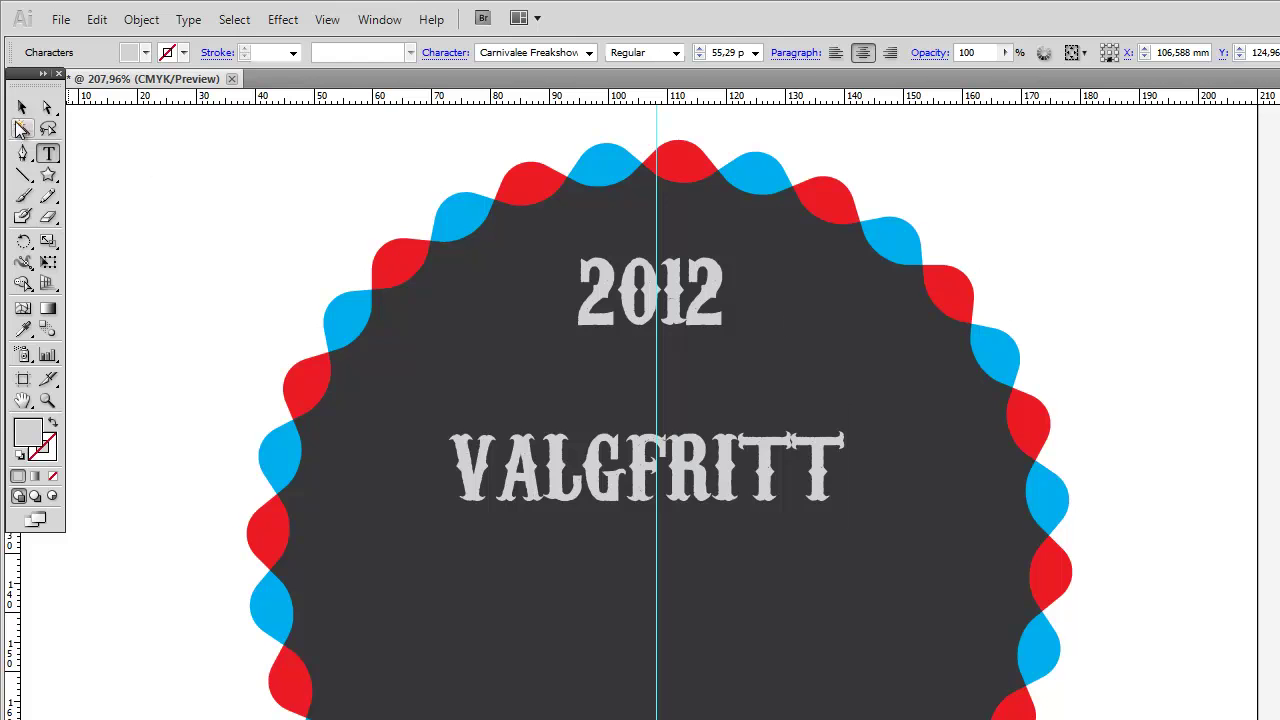
Step: Copy VALGFRITT below itself and retype the copy as PROGRAMFAG
click(22, 107)
drag(617, 489, 617, 573)
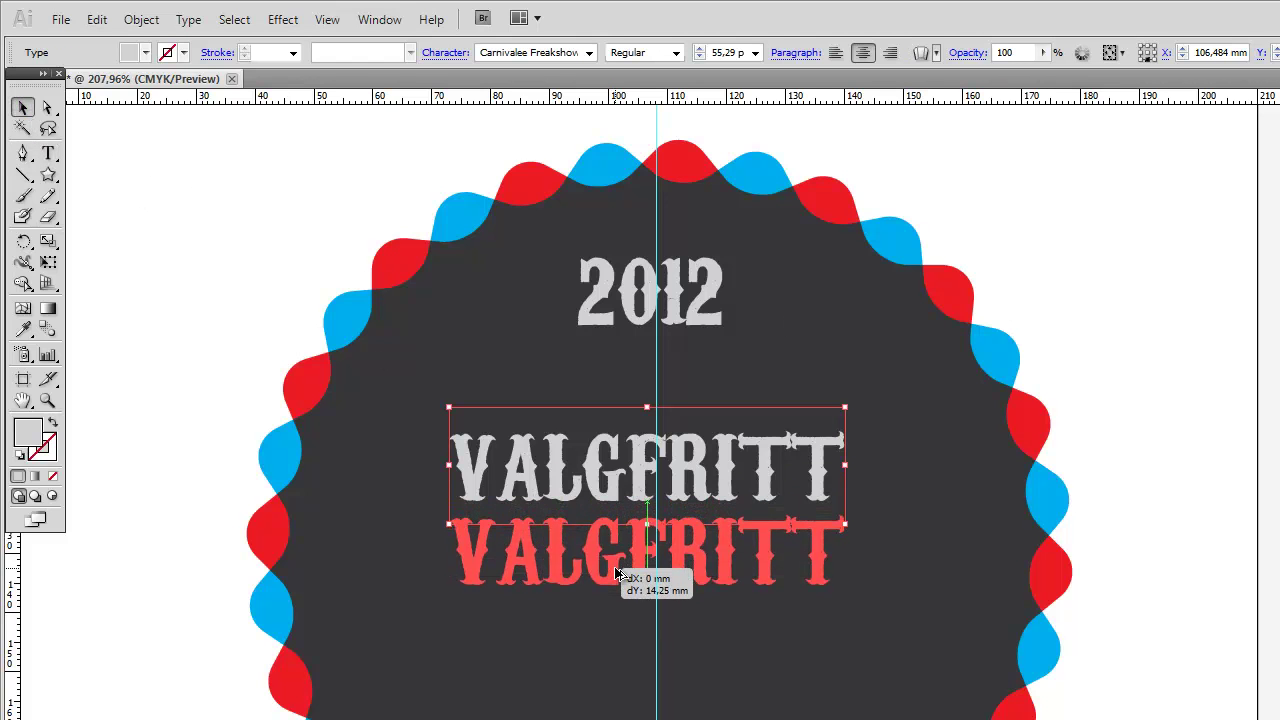
double_click(618, 548)
key(ctrl+a)
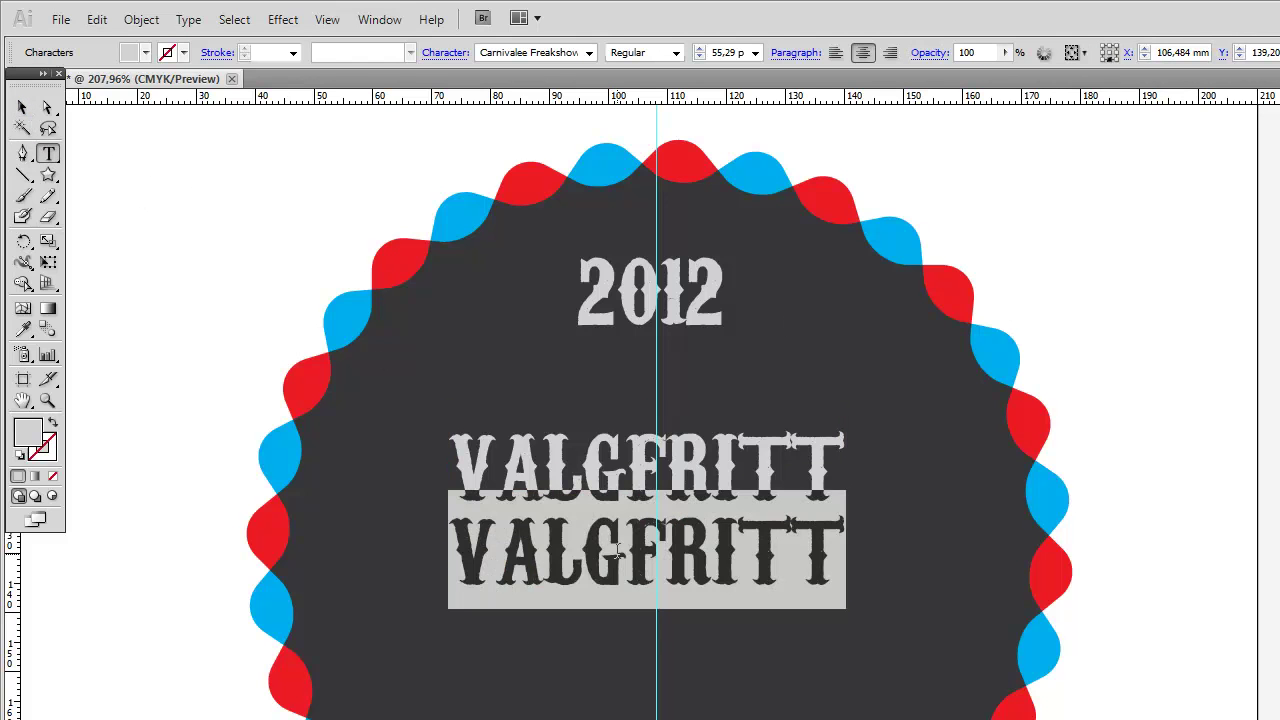
text(PROGRAMFAG)
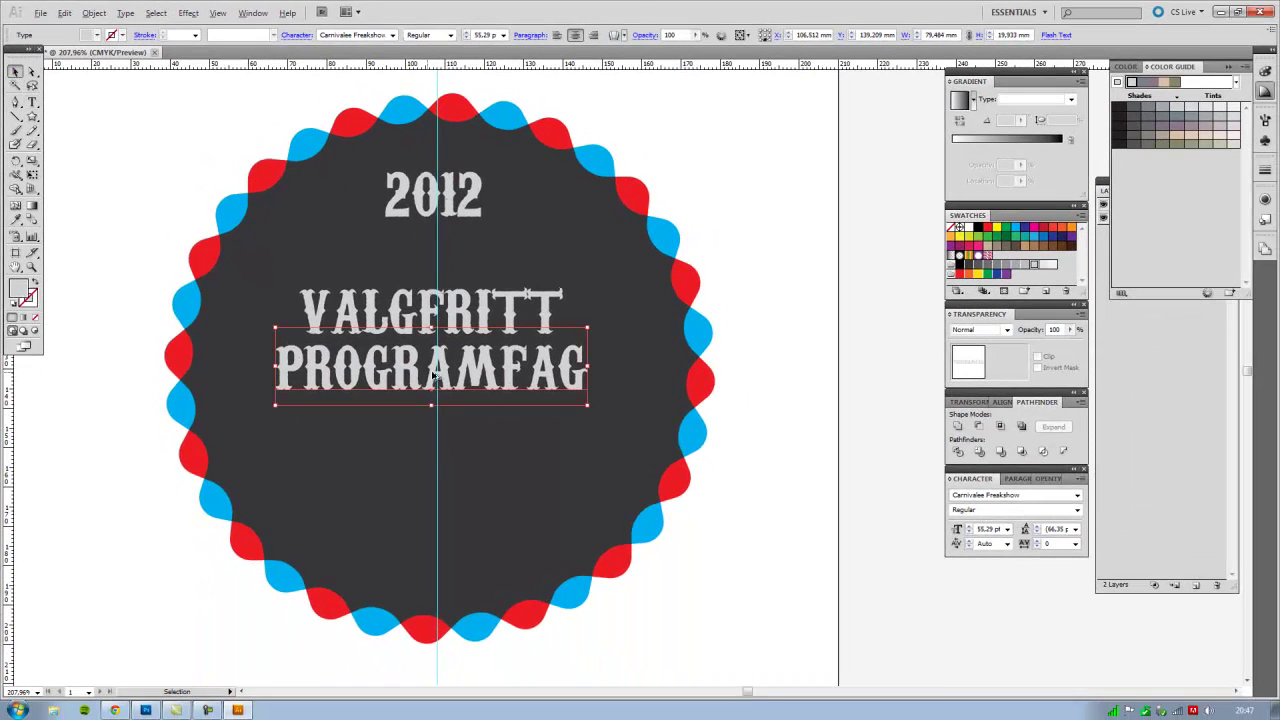
Step: Add a HERE I COME line below PROGRAMFAG, centre it on the guide, and lower 2012 slightly
drag(466, 368, 482, 448)
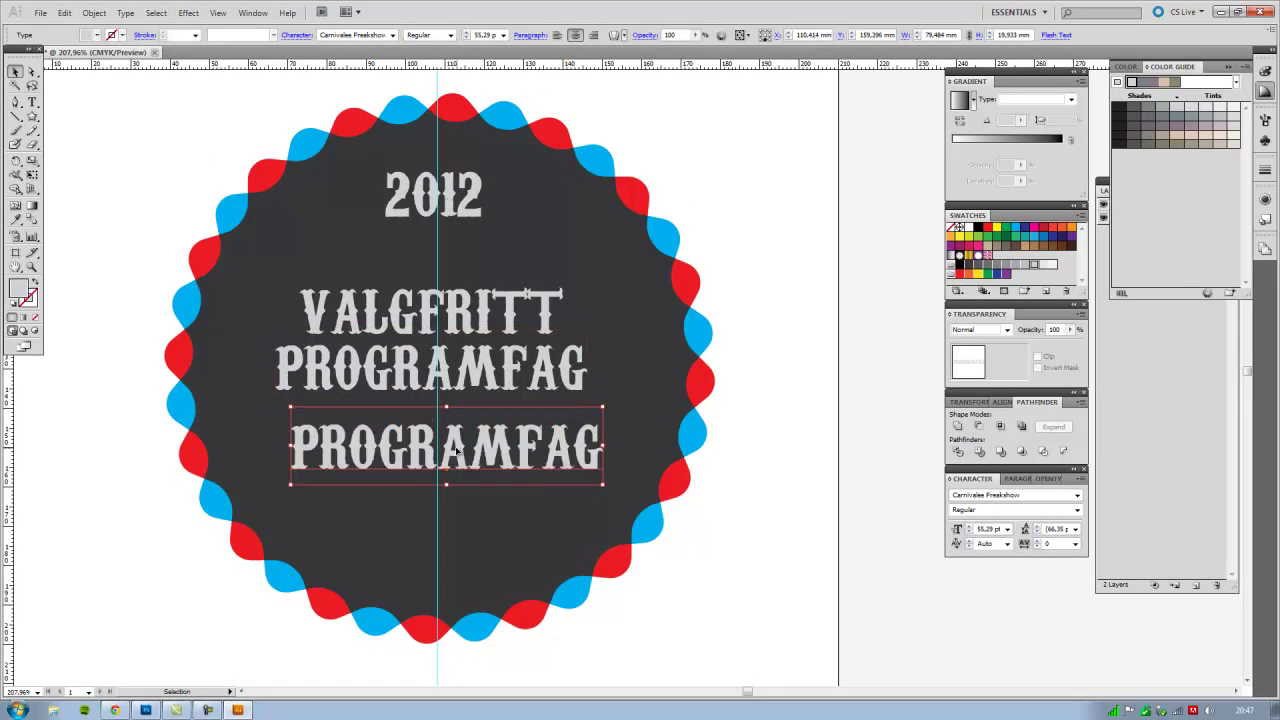
key(t)
click(456, 448)
key(ctrl+a)
text(HERE)
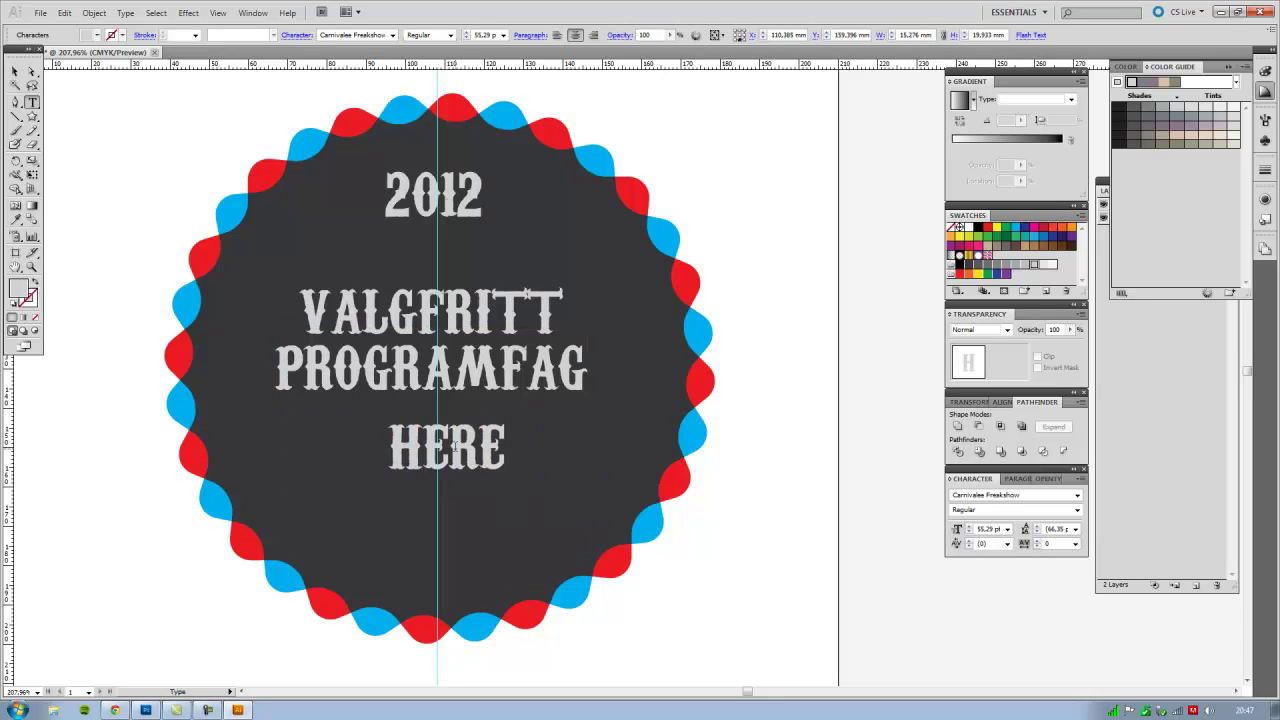
text( I COME)
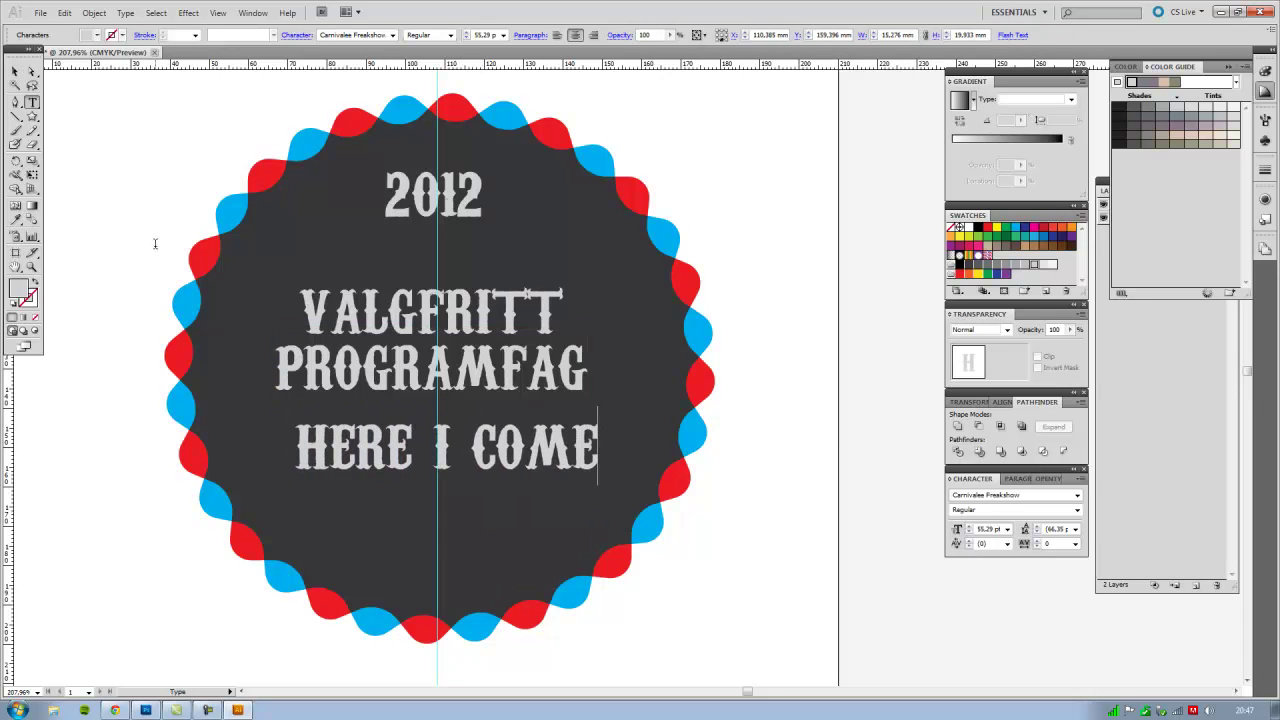
click(15, 71)
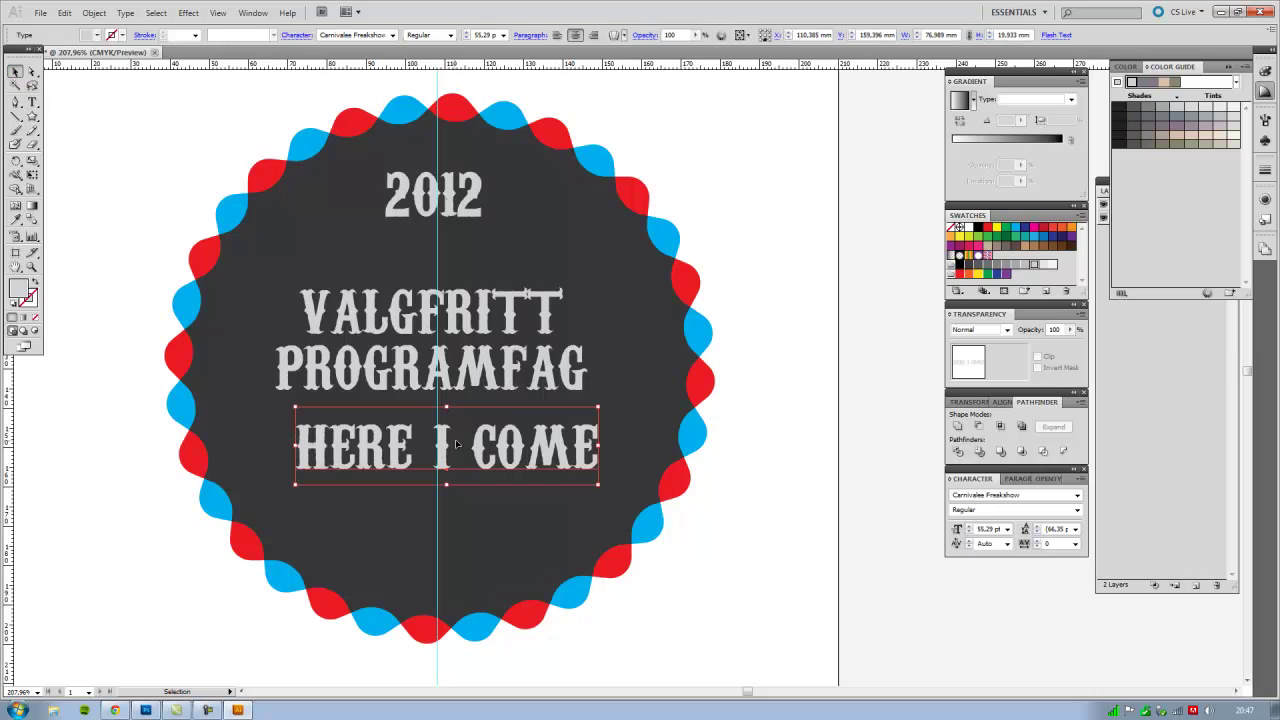
drag(442, 448, 441, 451)
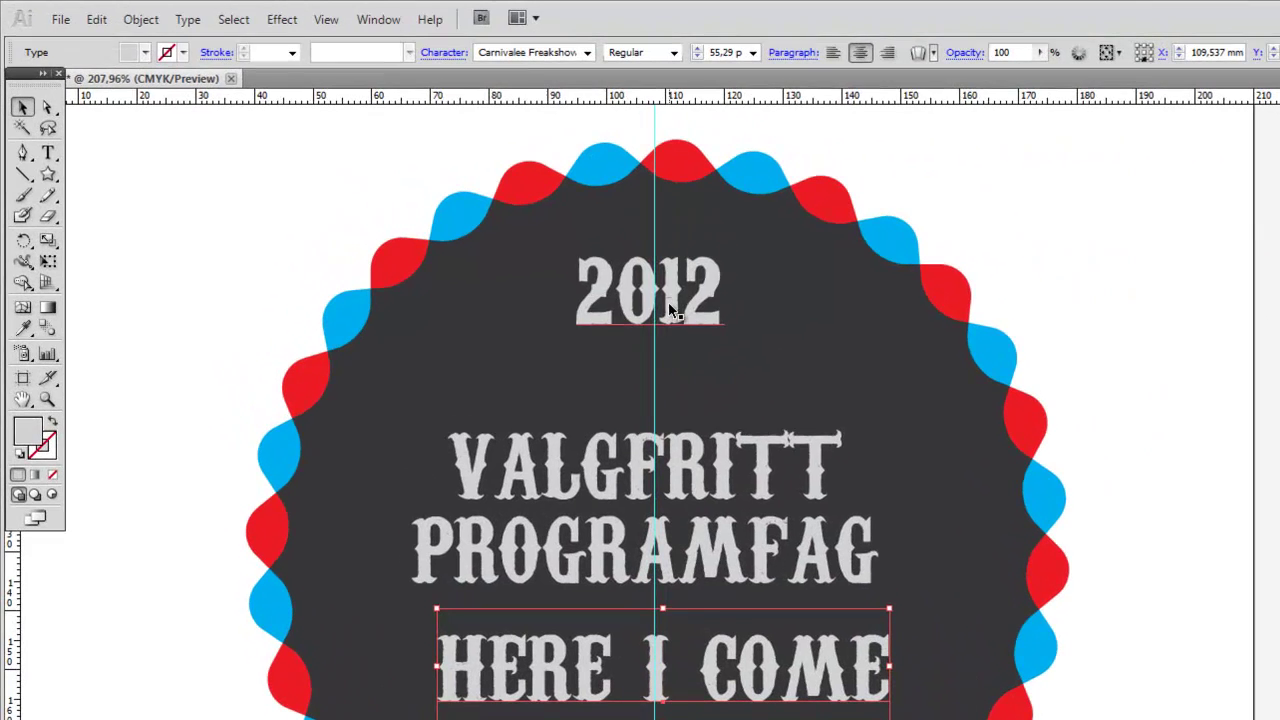
drag(547, 237, 547, 265)
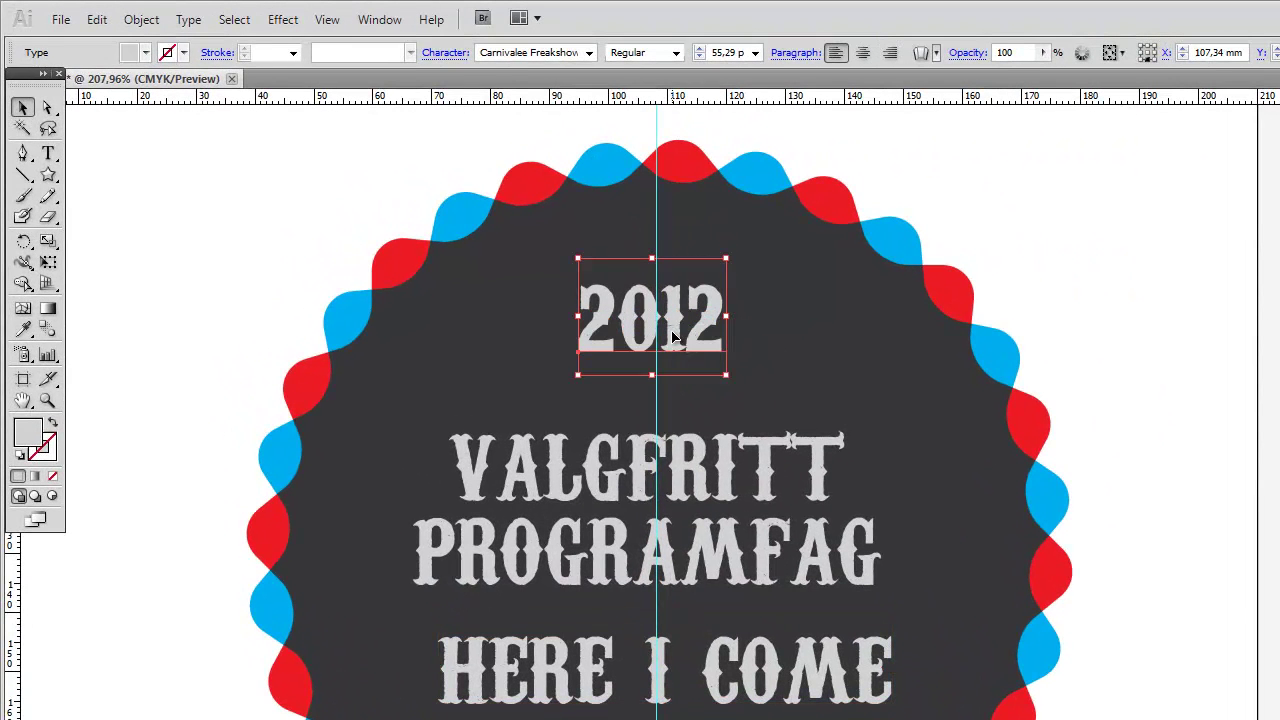
Step: Type a new line MEDIER OG KOMMUNIKASJON above VALGFRITT and set it in Birch Std
click(48, 153)
click(486, 390)
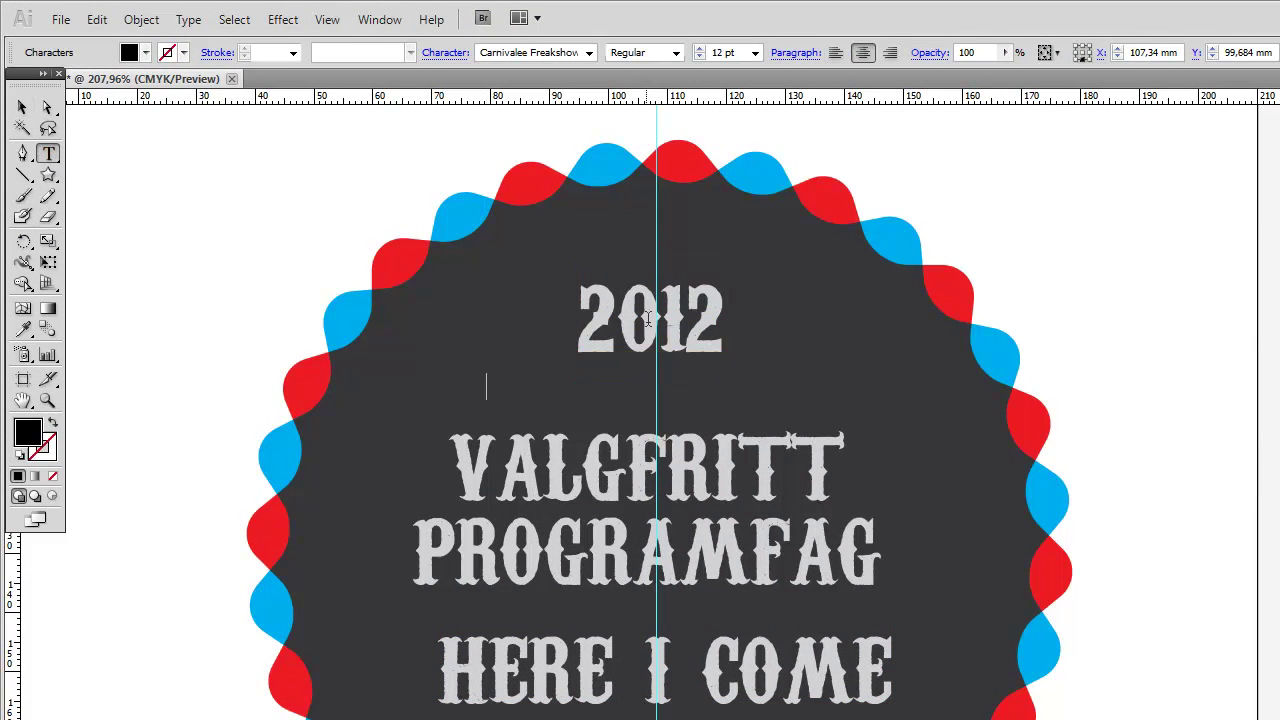
text(MEDIER OG KOMMUNIKASJON)
key(ctrl+a)
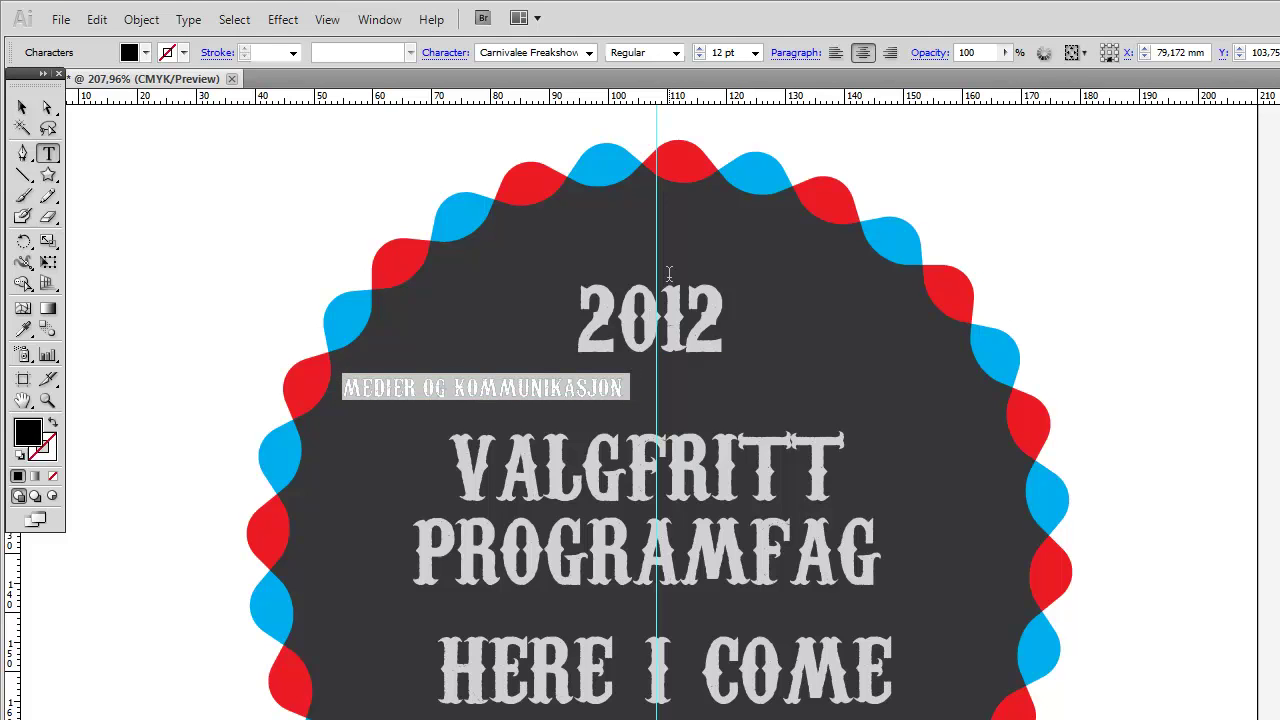
click(530, 52)
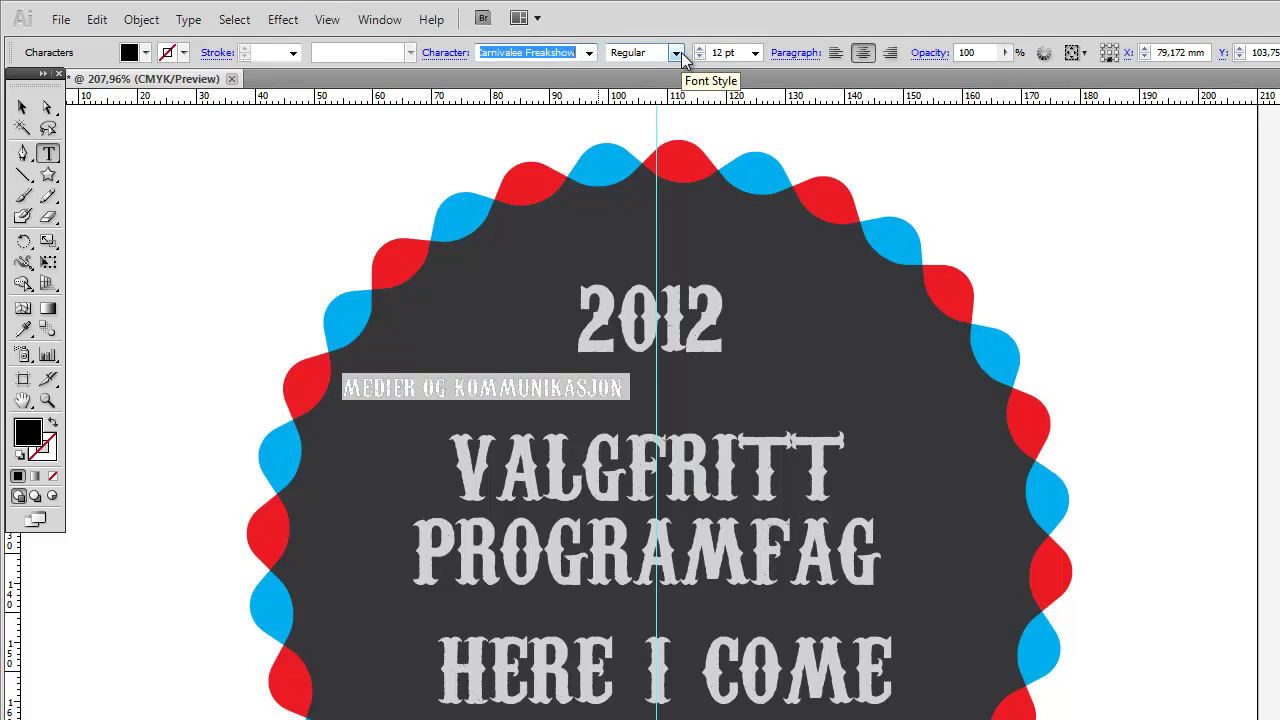
text(Birch Std)
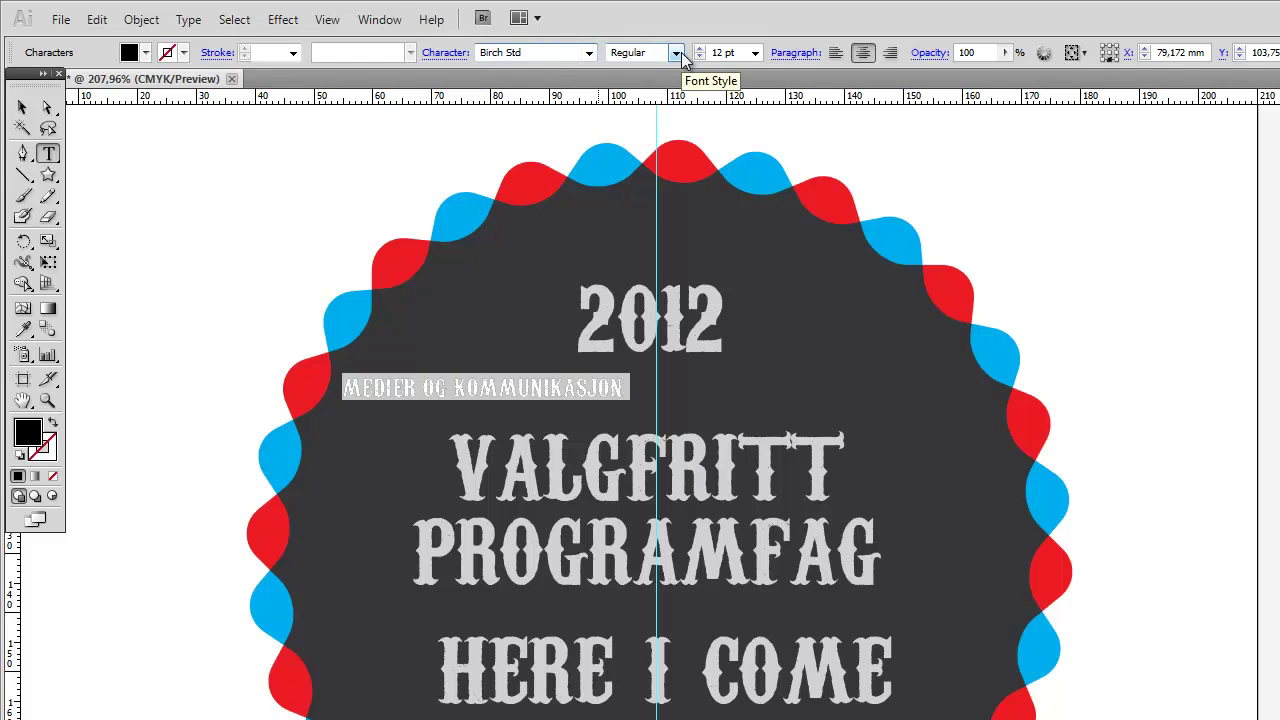
key(Return)
Step: Centre the line on the guide, enlarge it to about 20 pt, and colour it light grey
click(22, 107)
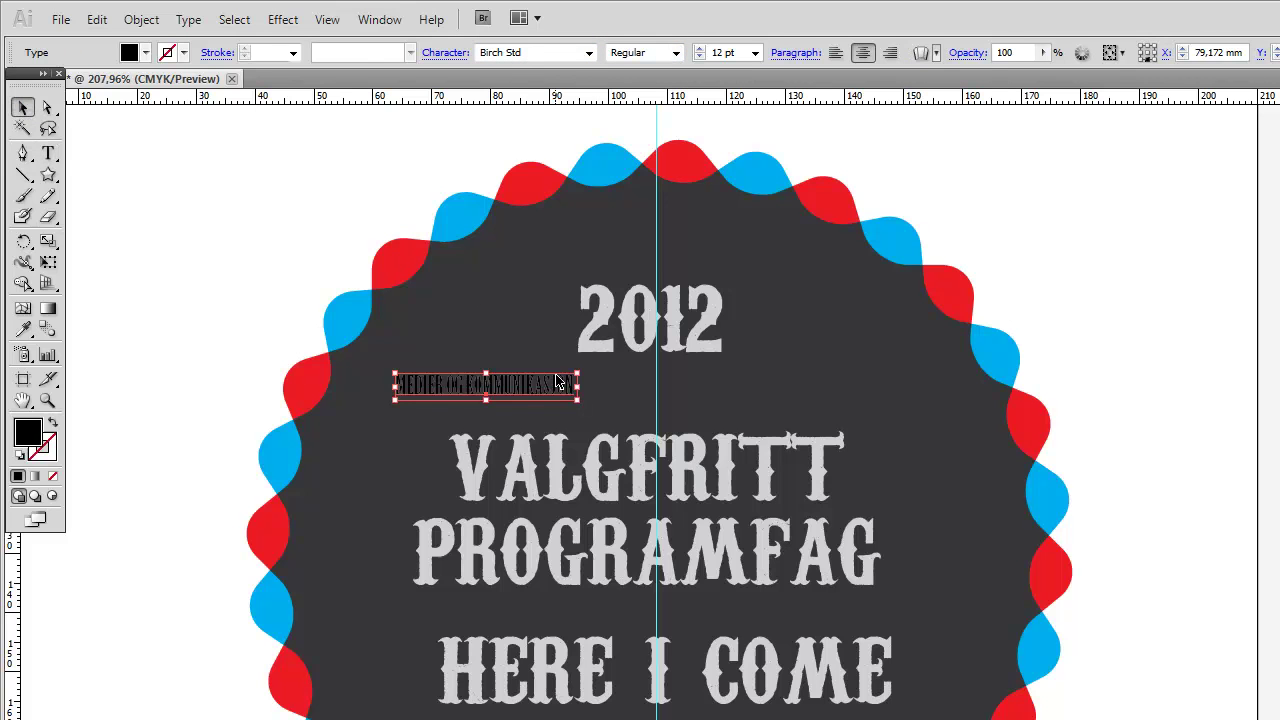
mouse_move(543, 390)
mouse_down()
mouse_move(749, 391)
mouse_move(828, 420)
mouse_up()
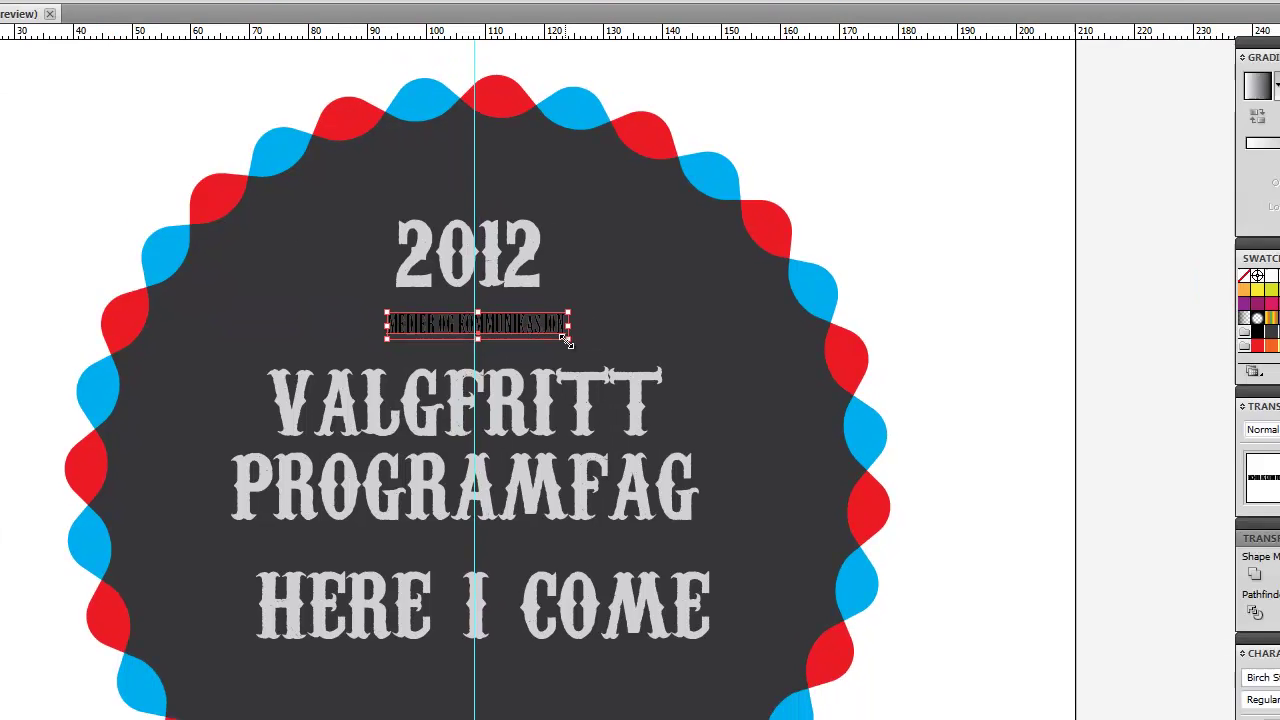
drag(505, 306, 496, 300)
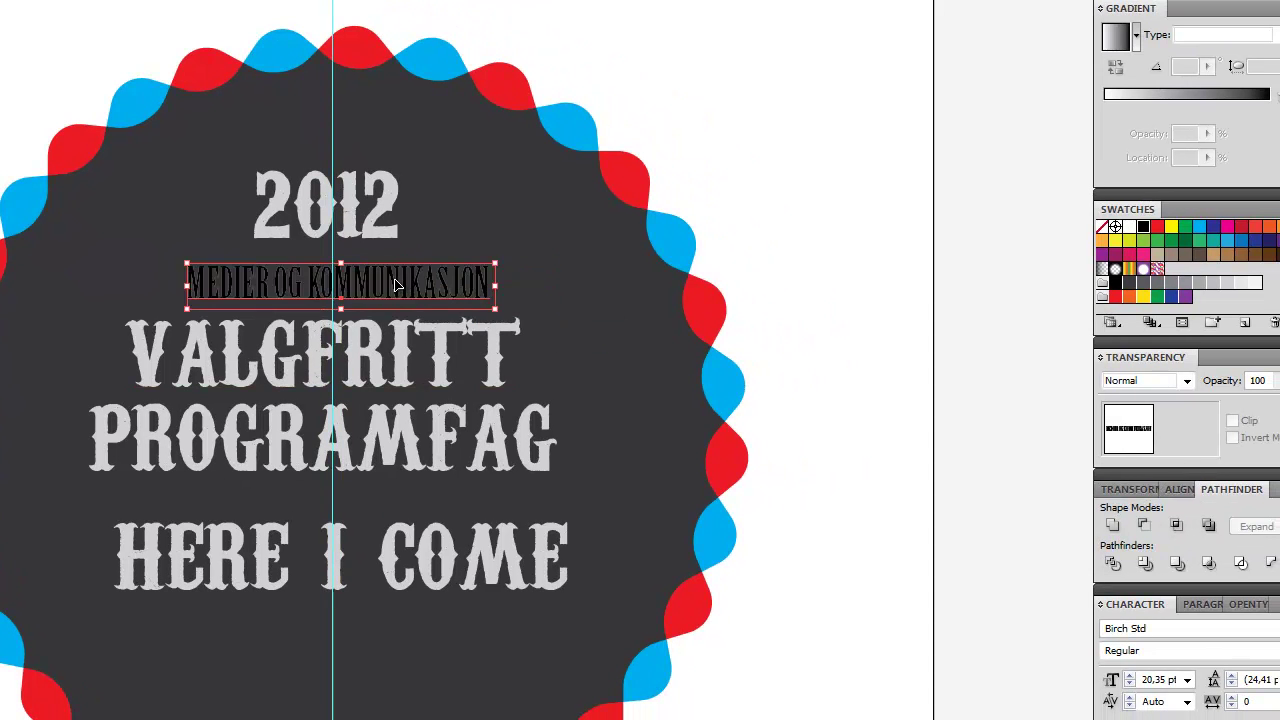
triple_click(450, 274)
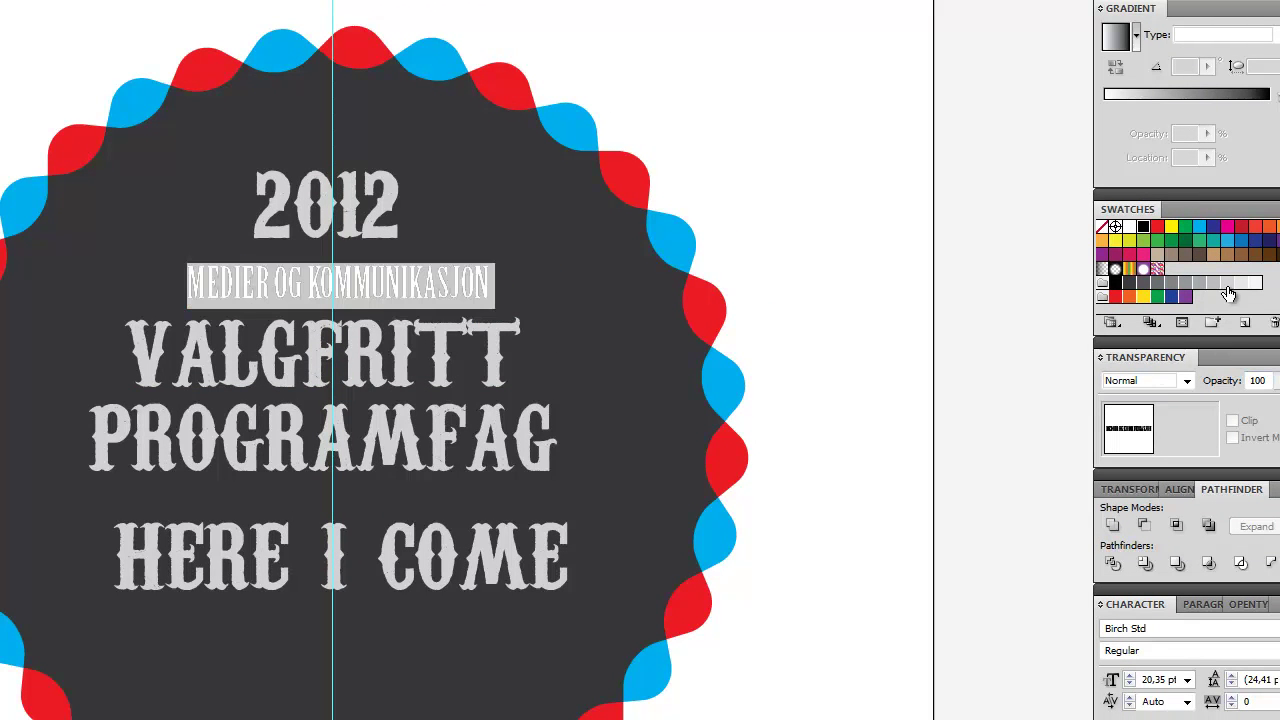
click(1227, 282)
key(Escape)
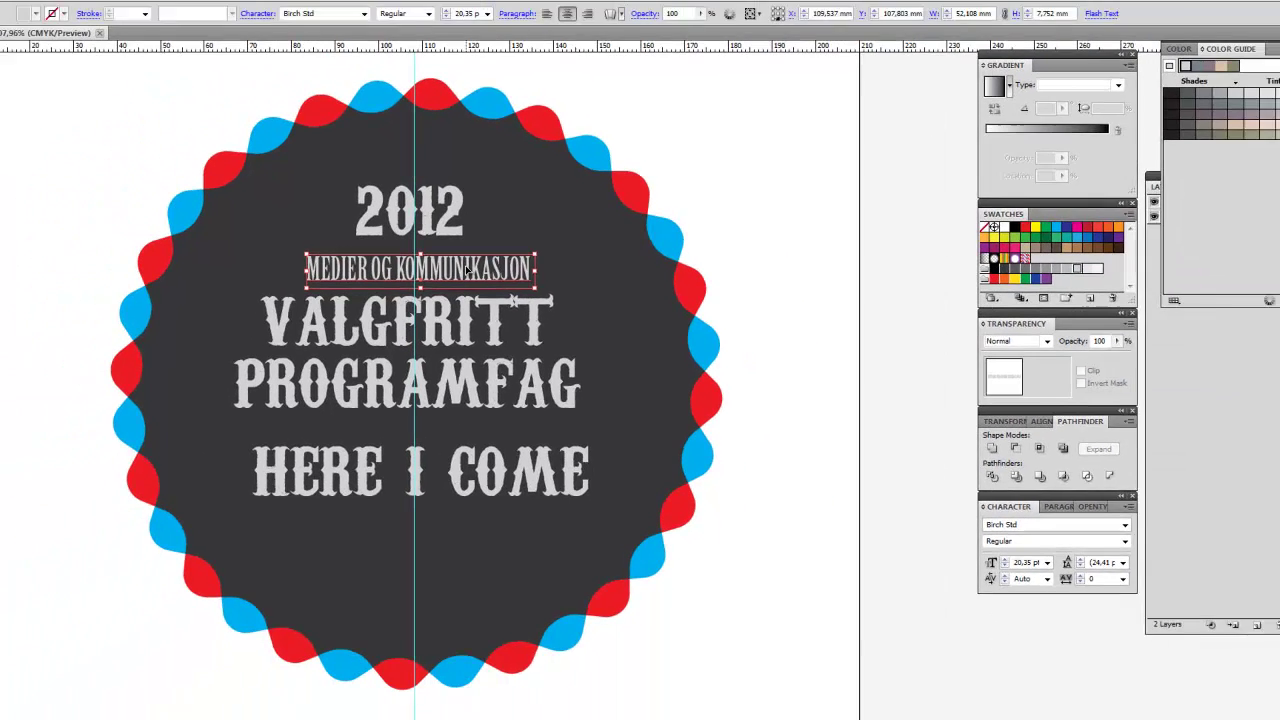
key(alt+Tab)
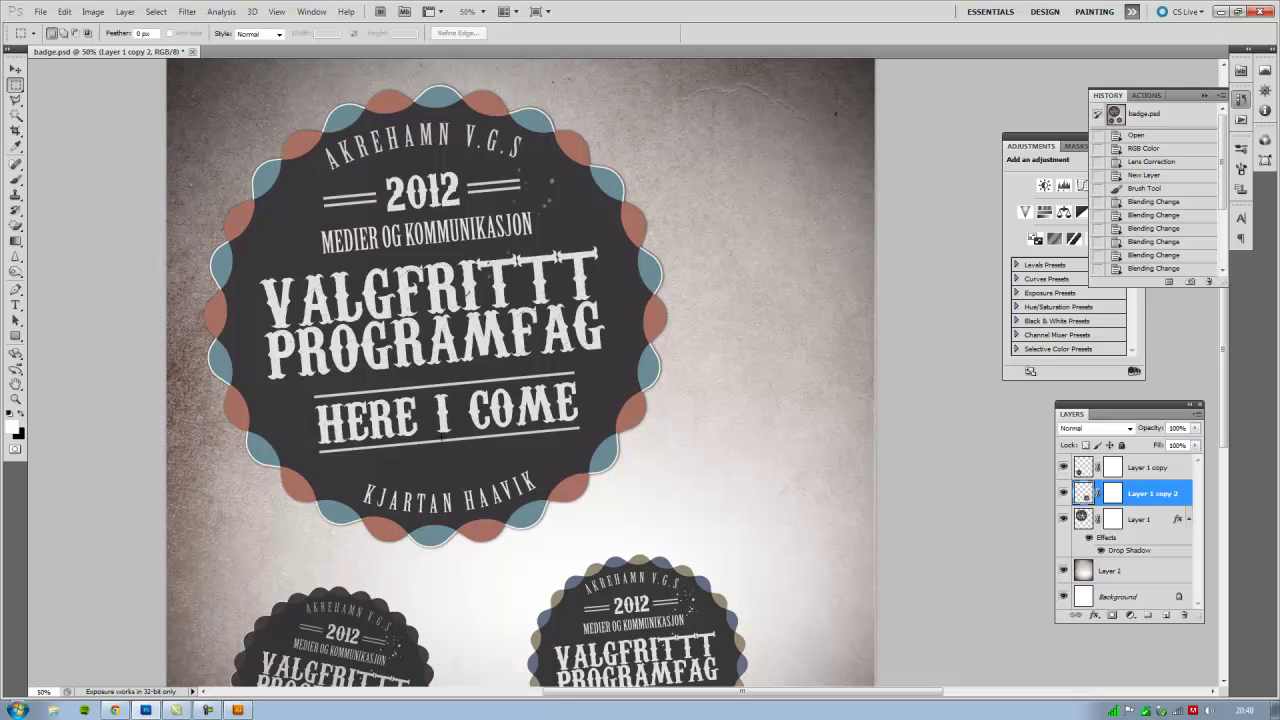
key(alt+Tab)
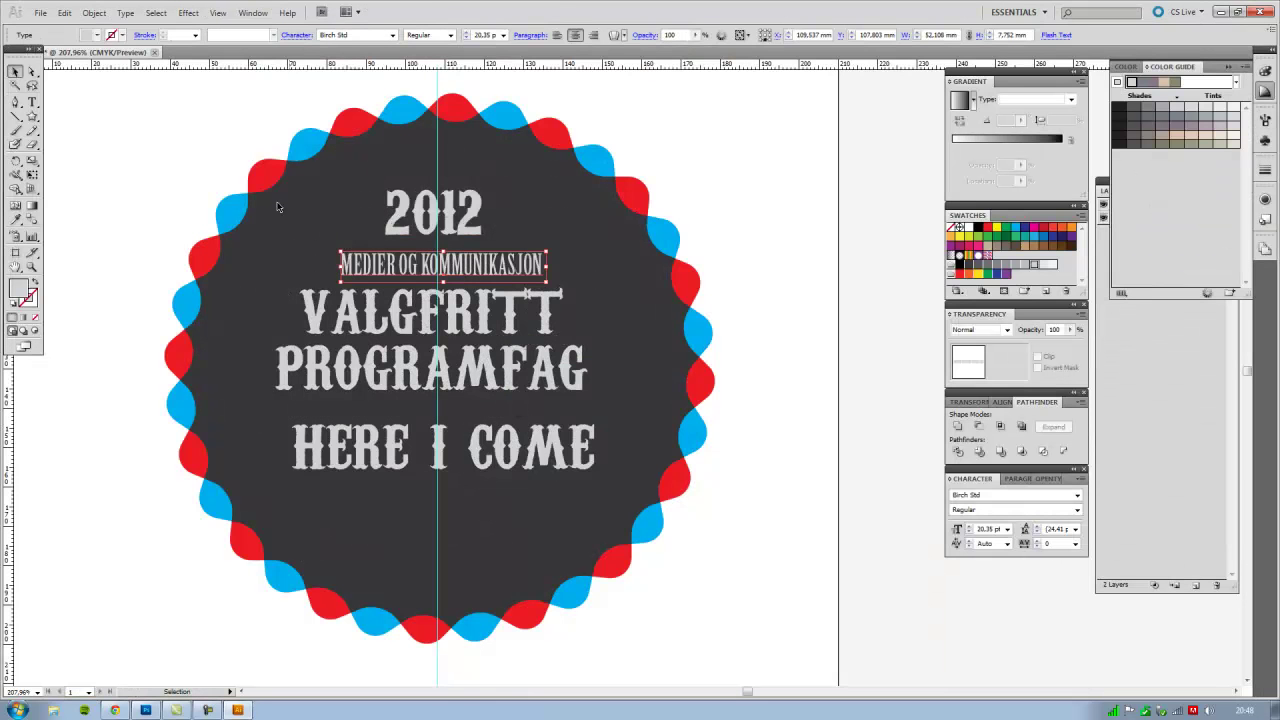
Step: Draw a short horizontal line left of 2012 and give it a 3 pt stroke
click(32, 131)
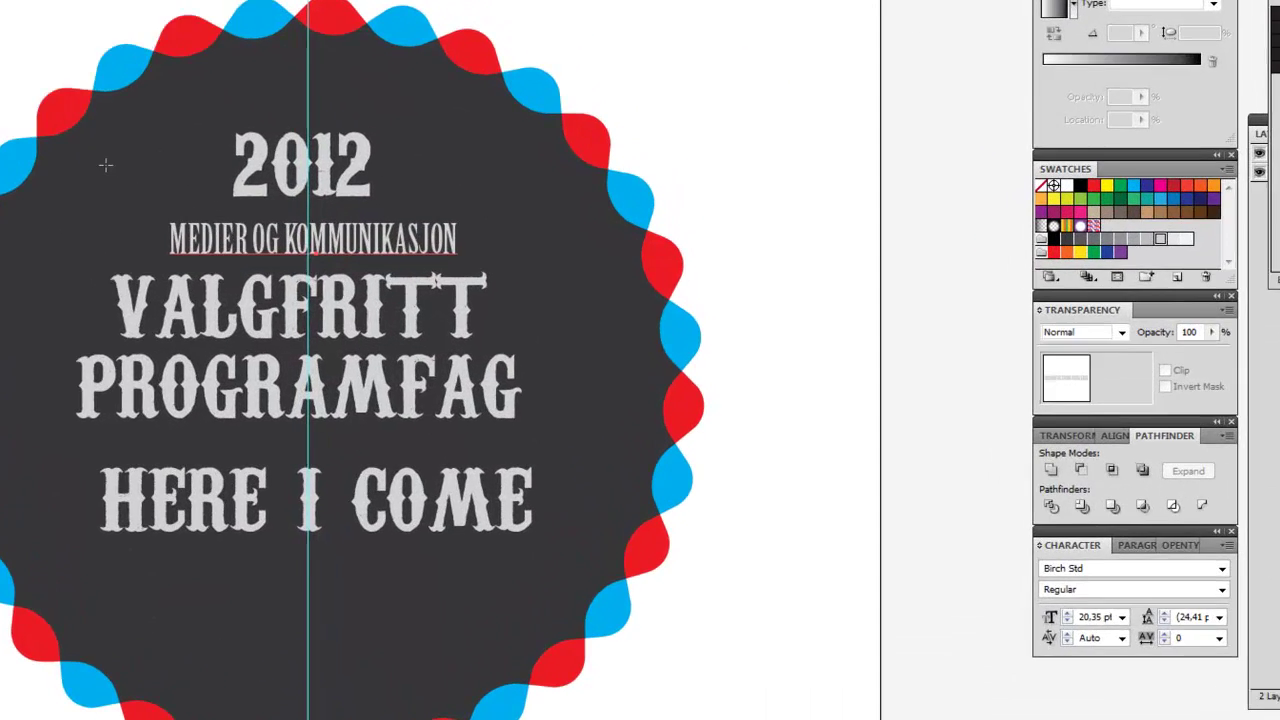
drag(310, 202, 328, 202)
mouse_move(123, 138)
mouse_down()
mouse_move(206, 117)
mouse_move(168, 171)
mouse_move(214, 134)
mouse_move(184, 139)
mouse_up()
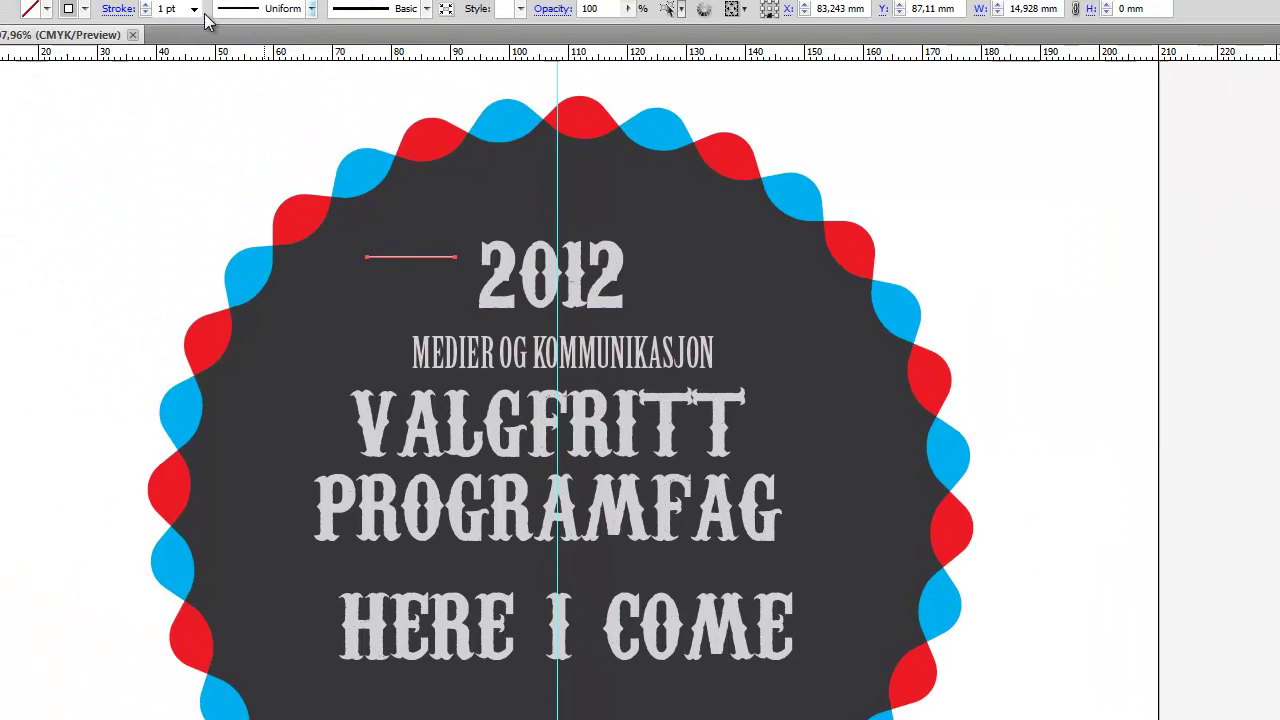
click(292, 53)
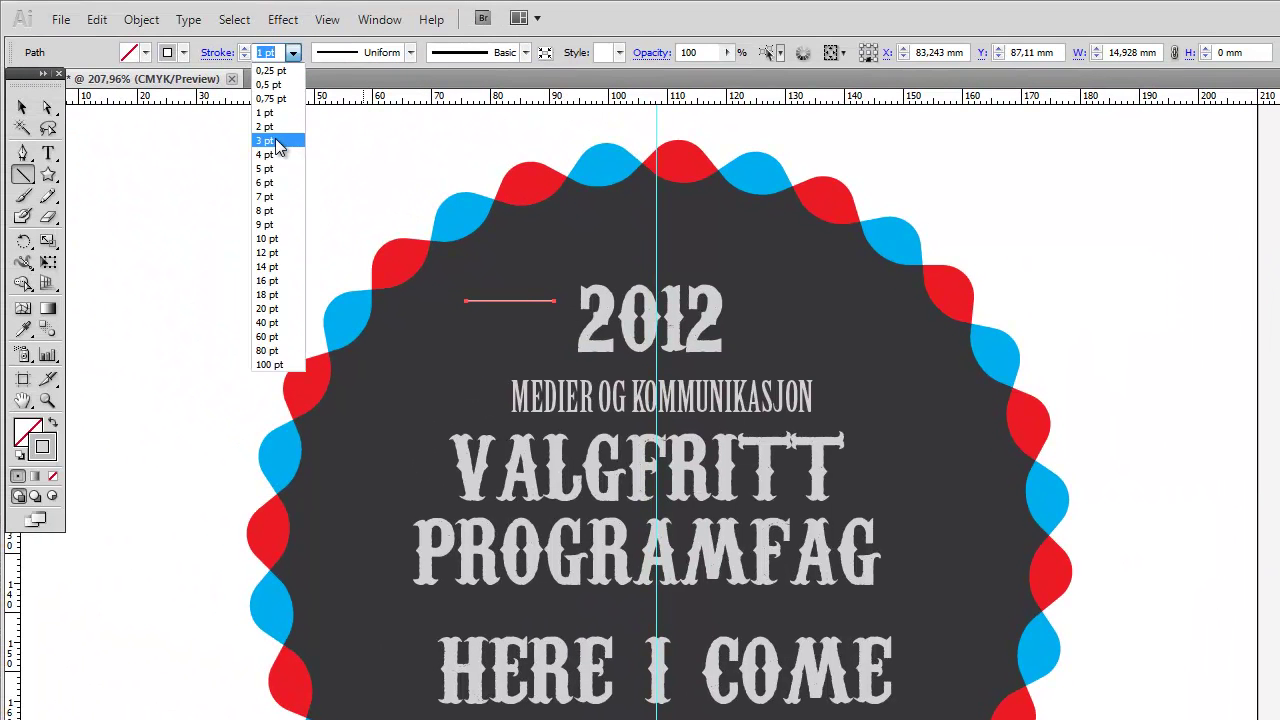
click(275, 127)
Step: Zoom in, place a parallel copy of the line just below, and select both bars
click(22, 107)
click(498, 303)
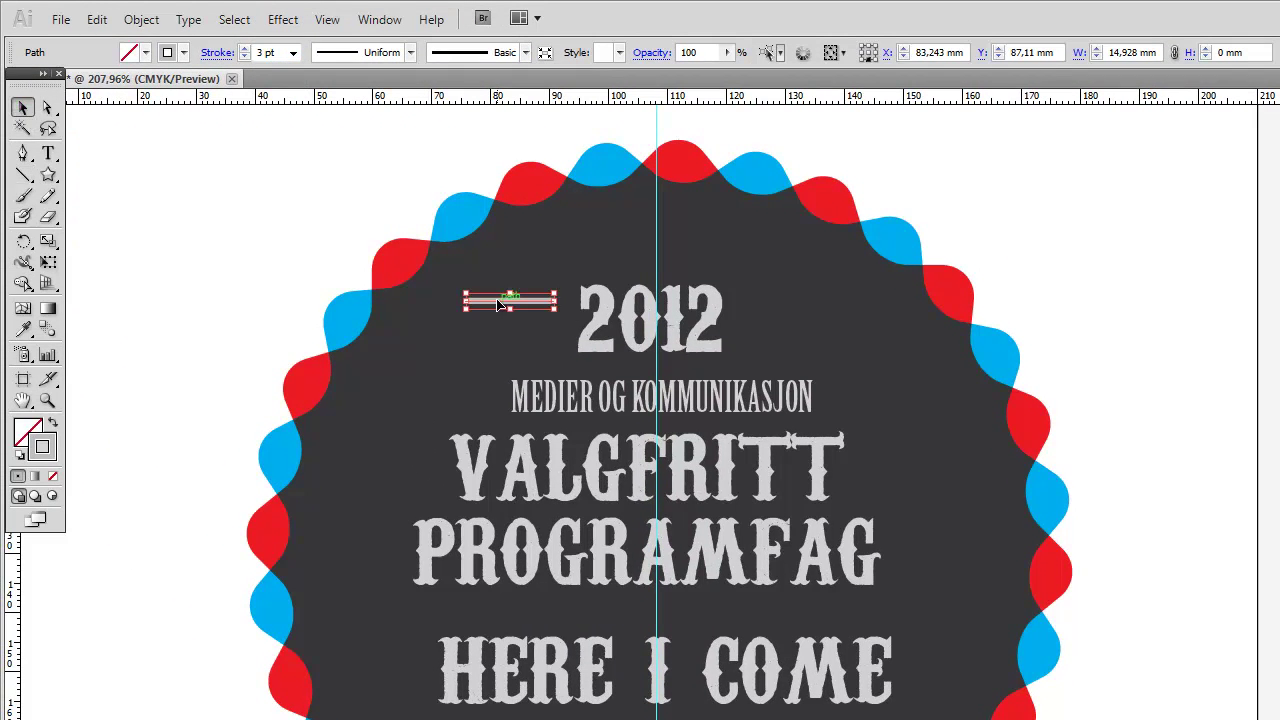
key(z)
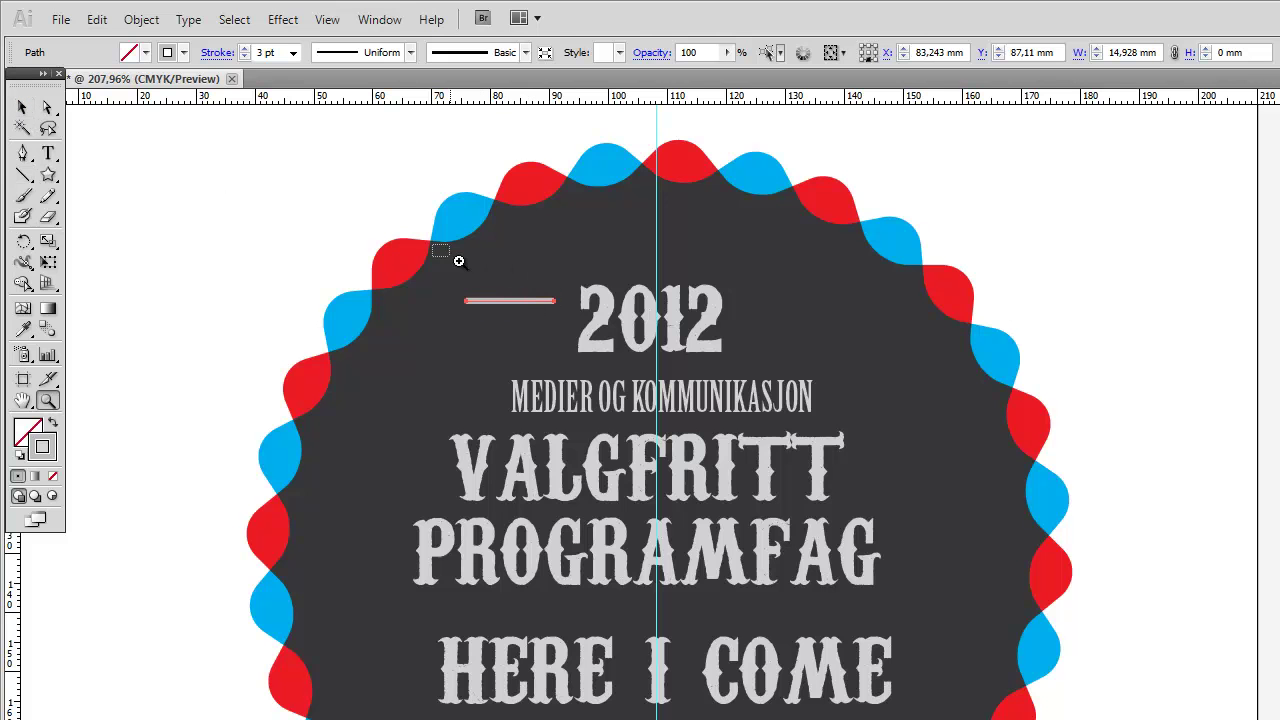
drag(458, 261, 856, 543)
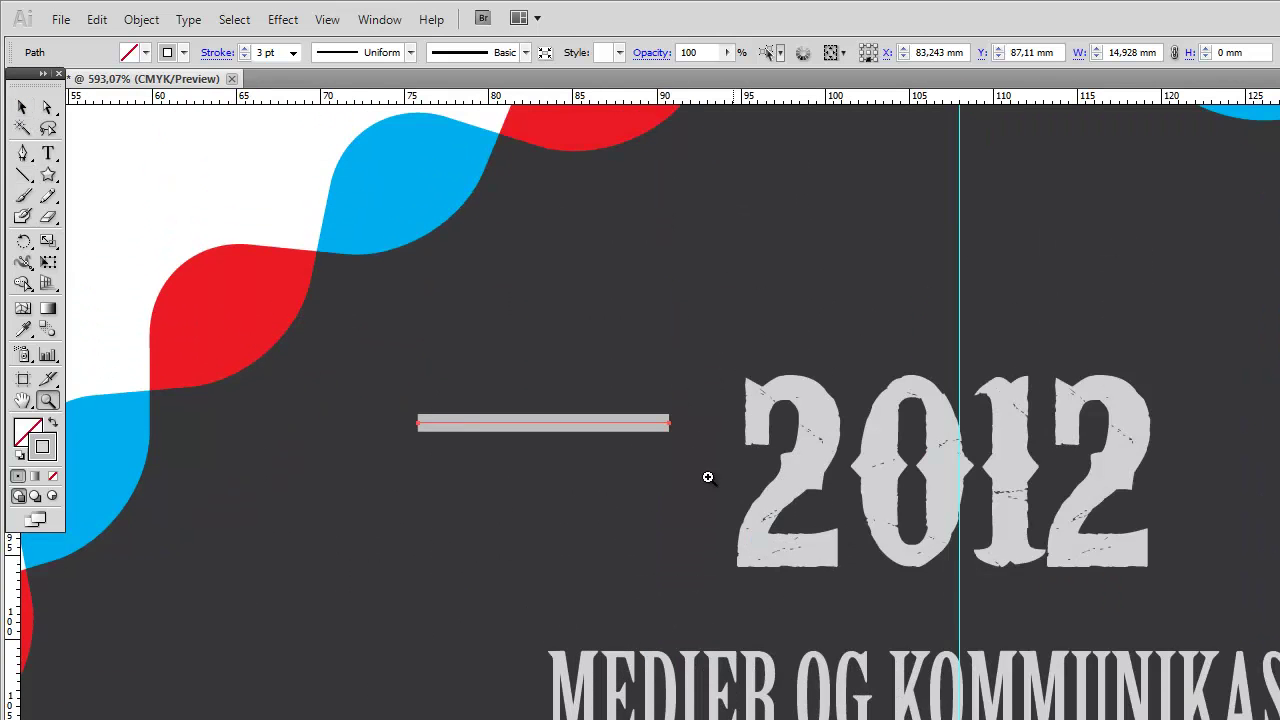
click(22, 107)
mouse_move(592, 428)
mouse_down()
mouse_move(601, 468)
mouse_move(588, 511)
mouse_up()
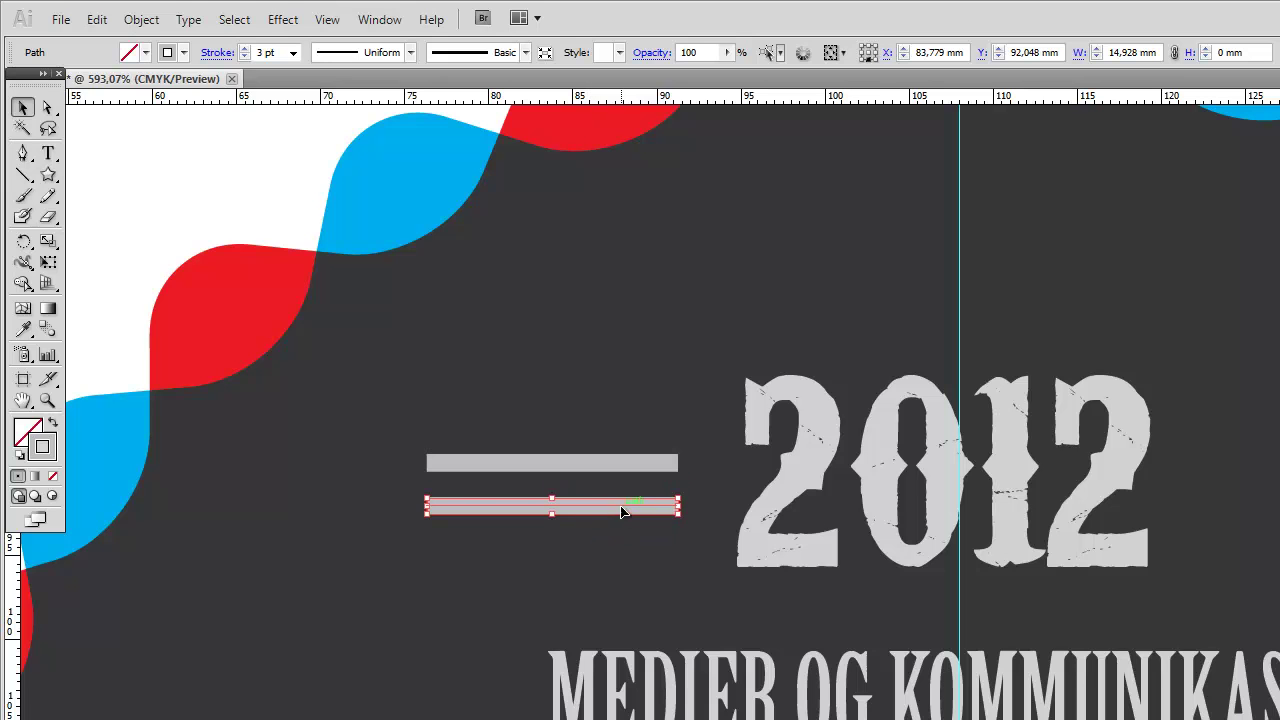
shift+click(482, 467)
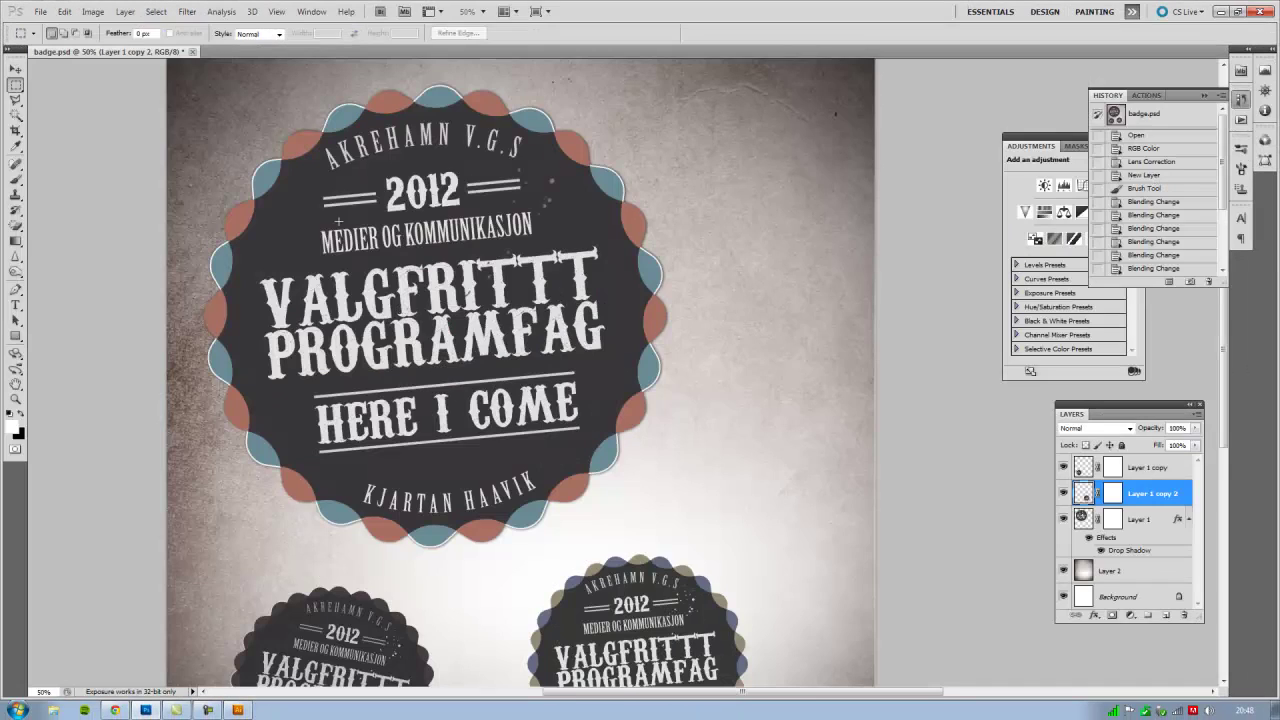
key(alt+Tab)
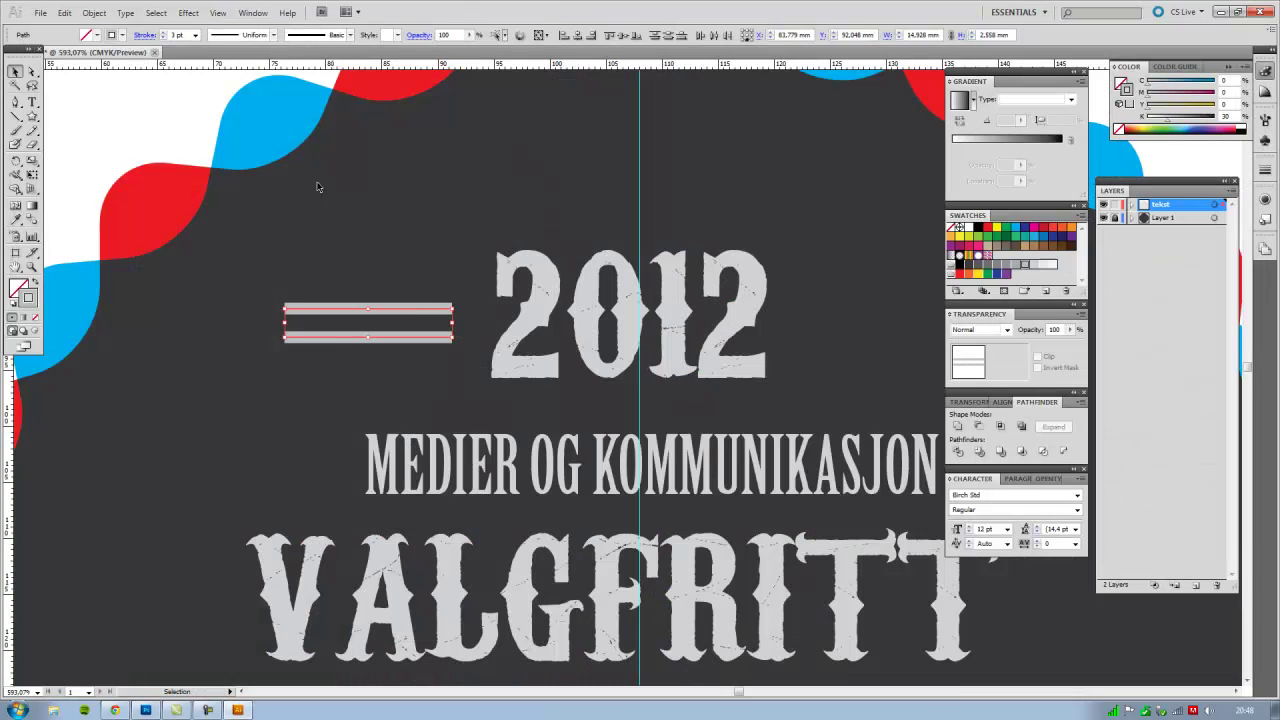
Step: Group the two bars and place a copy to the right of 2012
click(95, 13)
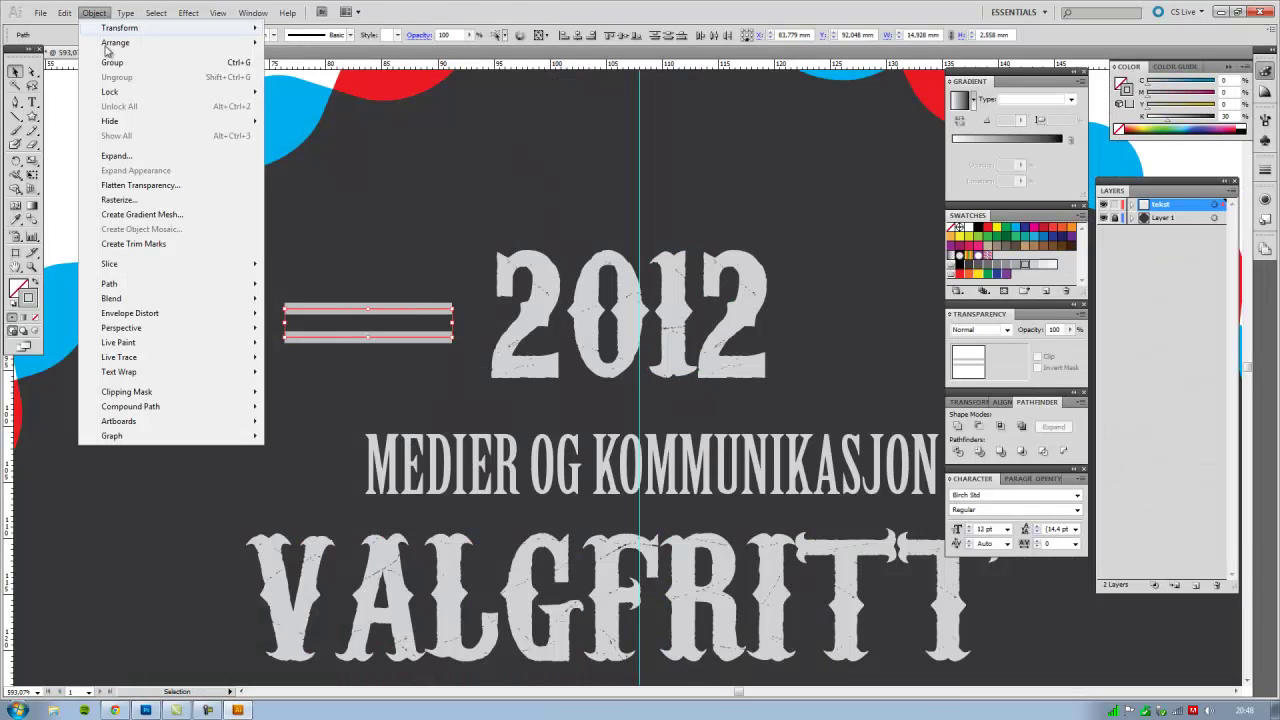
click(130, 60)
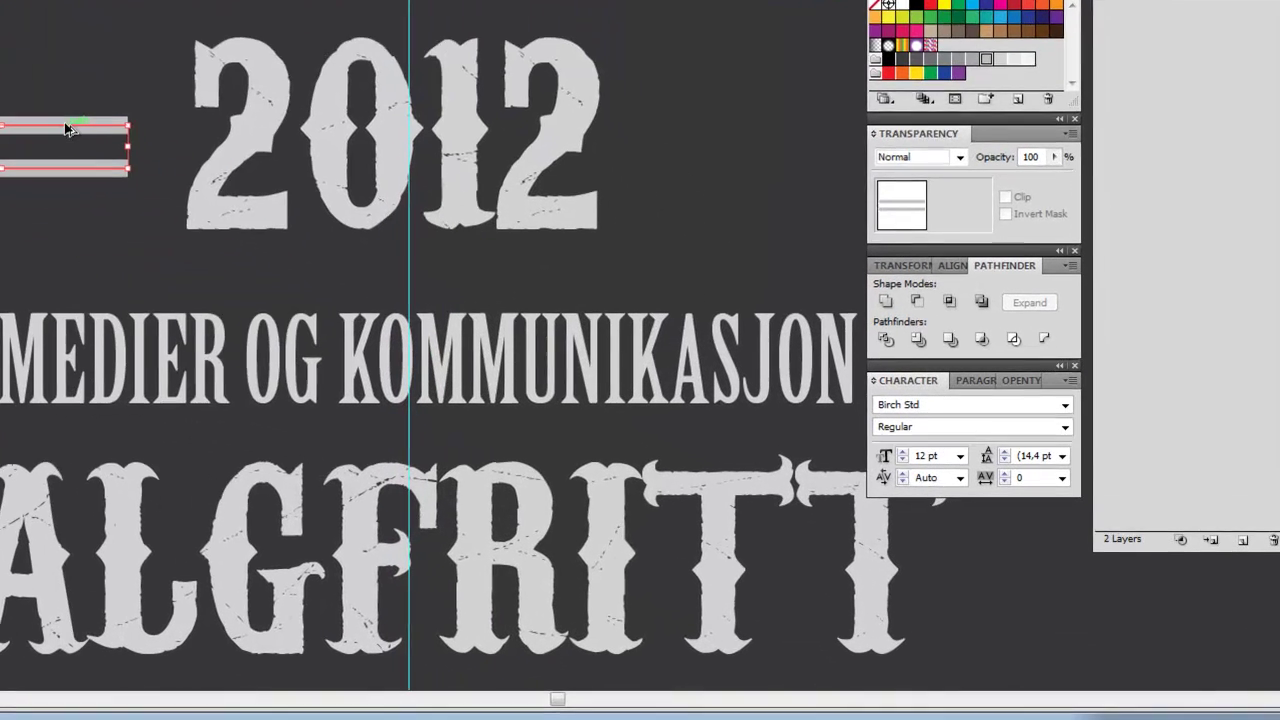
drag(410, 311, 603, 309)
drag(352, 126, 840, 126)
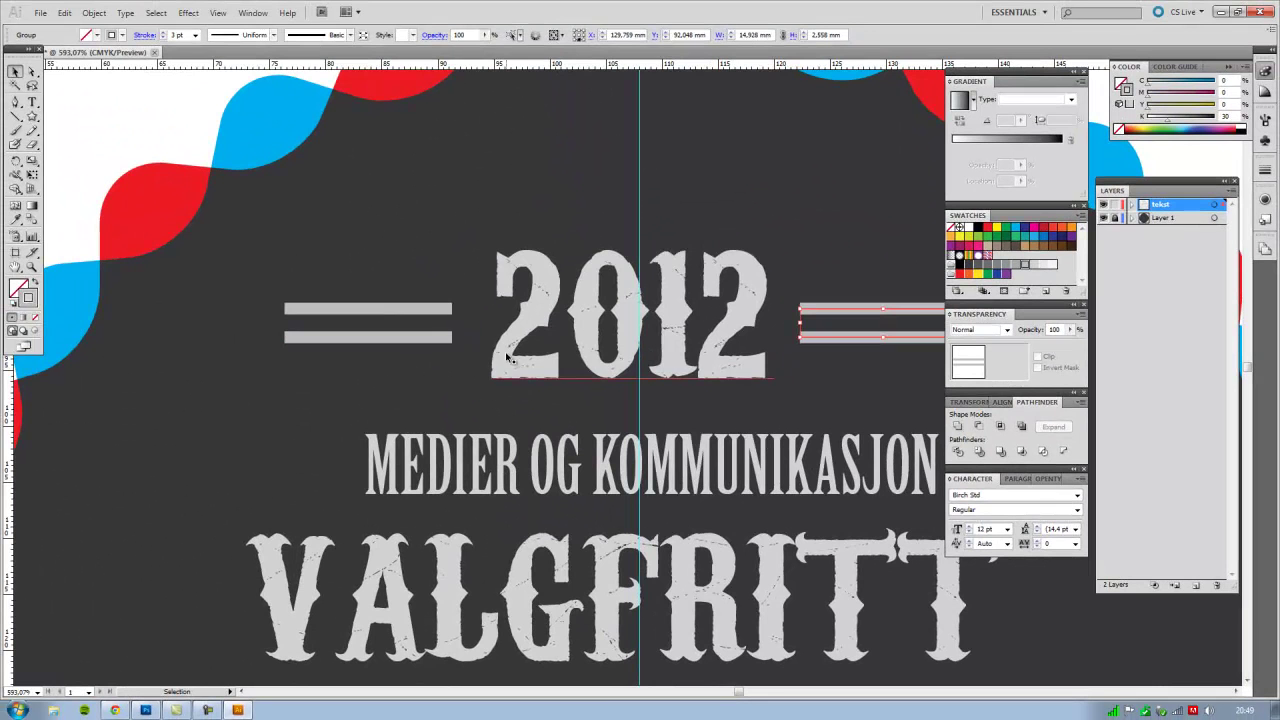
Step: Pan across the badge and copy the bar group down below PROGRAMFAG
mouse_move(655, 387)
mouse_down()
mouse_move(451, 357)
mouse_move(496, 187)
mouse_move(524, 344)
mouse_up()
drag(588, 434, 553, 249)
drag(694, 80, 672, 146)
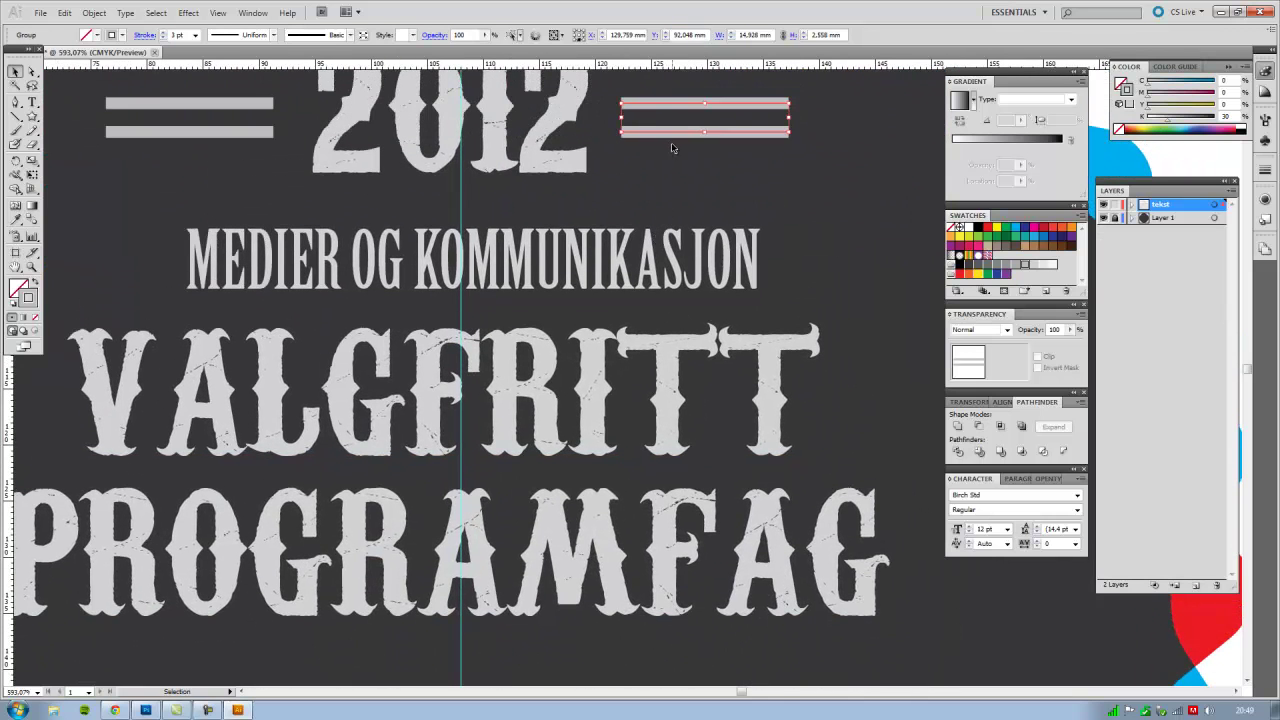
right_click(688, 157)
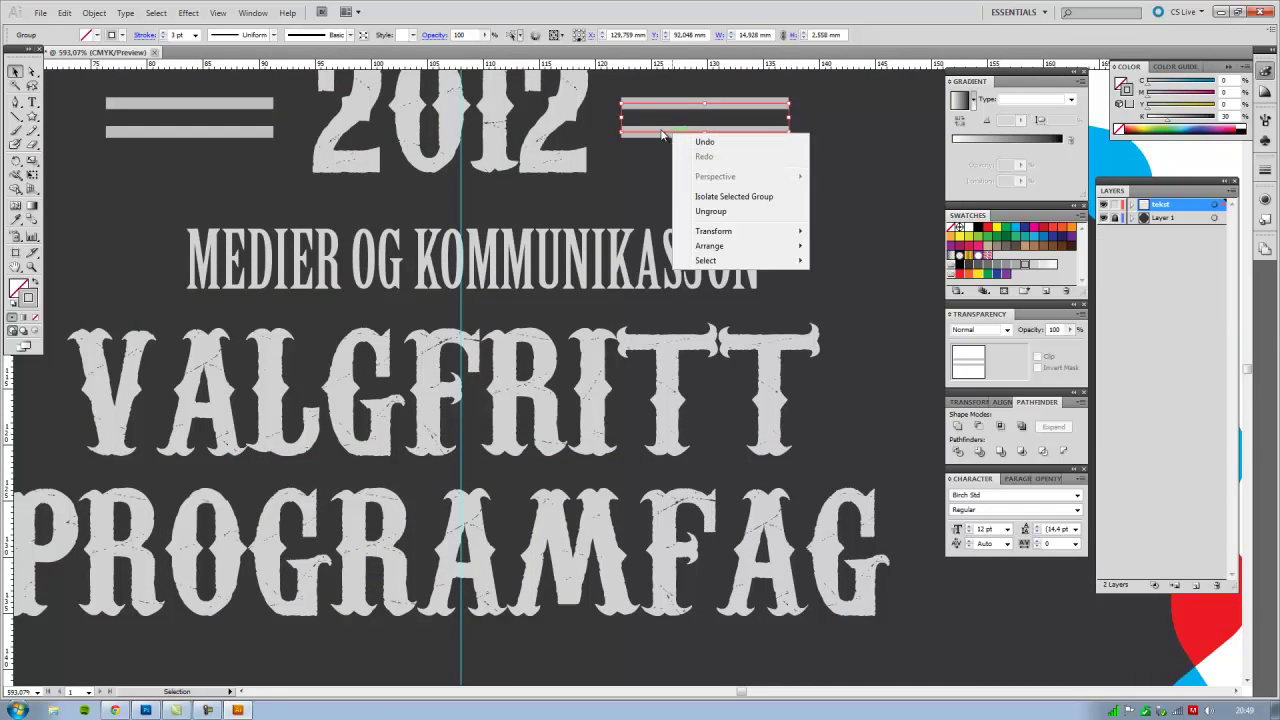
click(660, 135)
drag(652, 136, 639, 669)
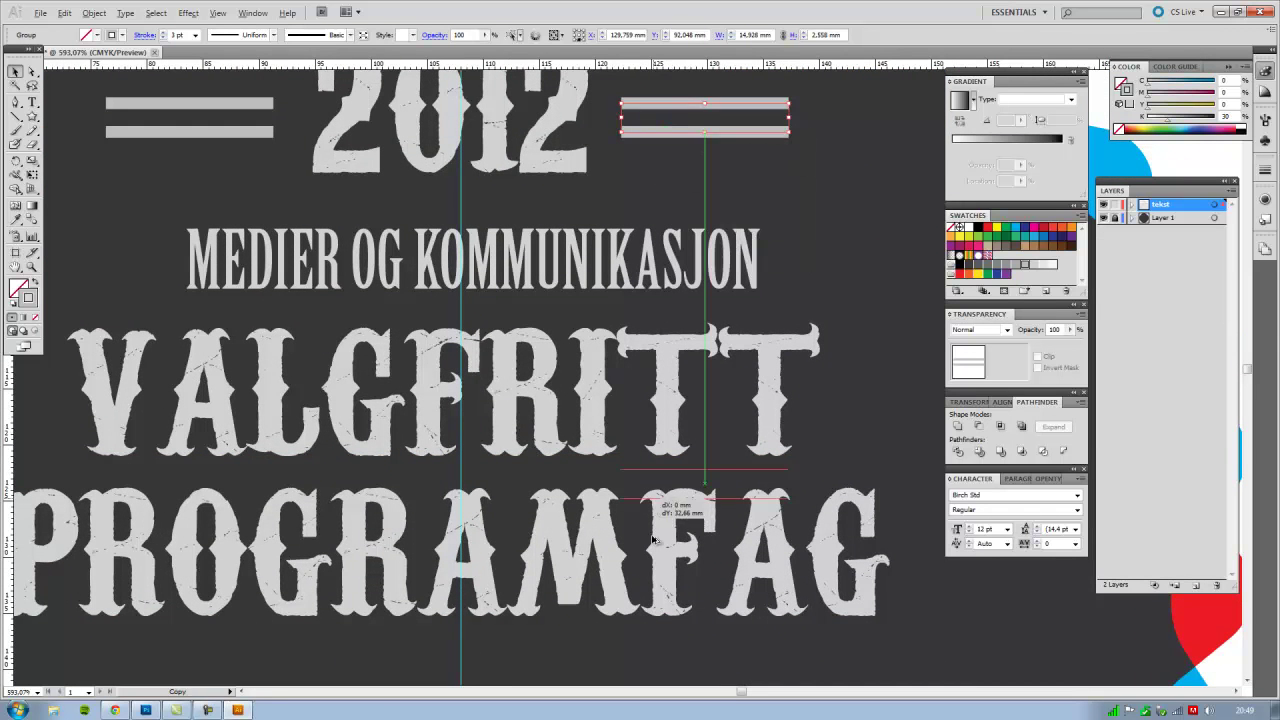
Step: Move the bar copy below HERE I COME, ungroup it, and deselect
drag(607, 608, 620, 148)
drag(677, 200, 383, 503)
right_click(390, 483)
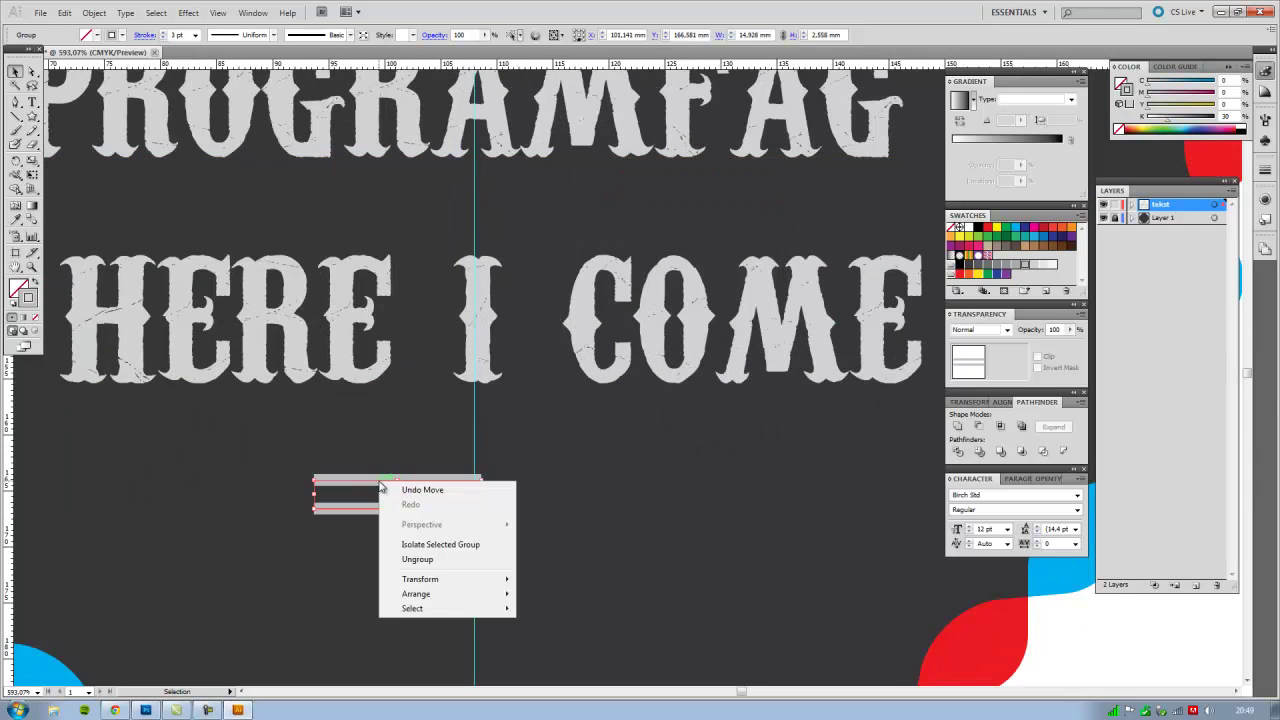
click(428, 563)
click(543, 486)
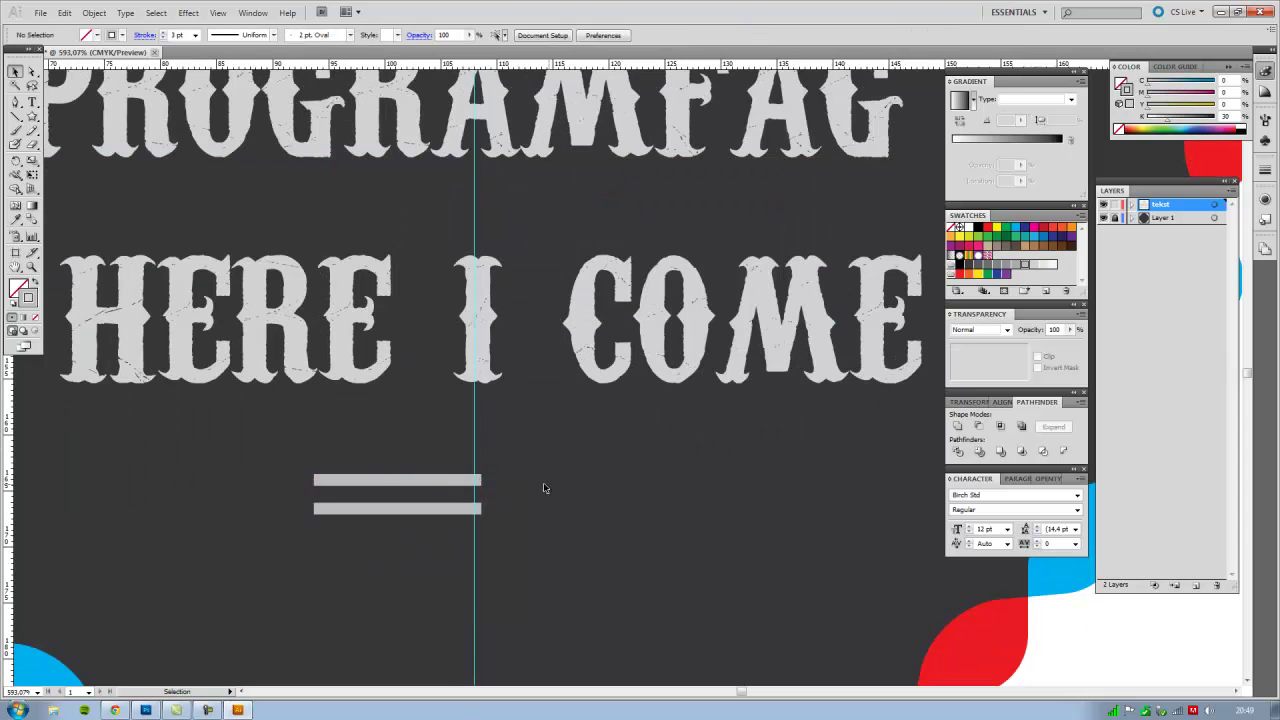
Step: Move one bar above HERE I COME and stretch it across the full line
mouse_move(443, 482)
mouse_down()
mouse_move(386, 222)
mouse_move(381, 237)
mouse_up()
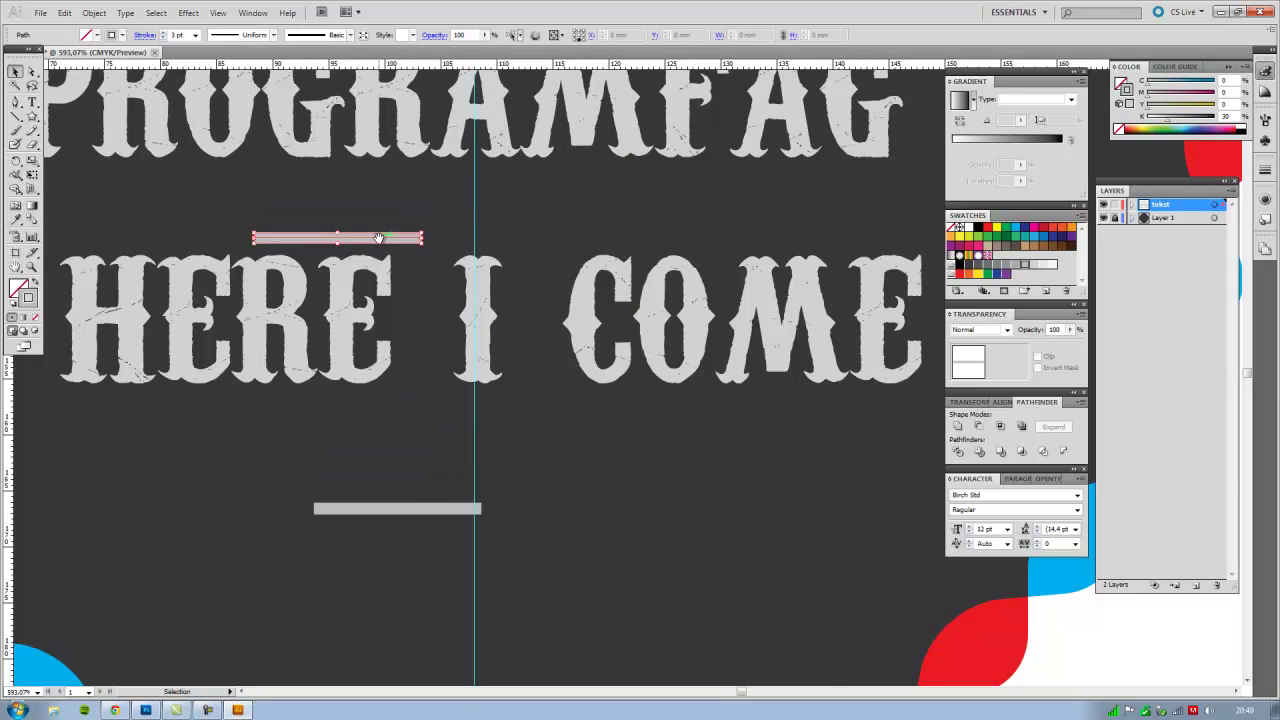
scroll(381, 237, left, 3)
drag(467, 243, 259, 249)
drag(341, 251, 1115, 253)
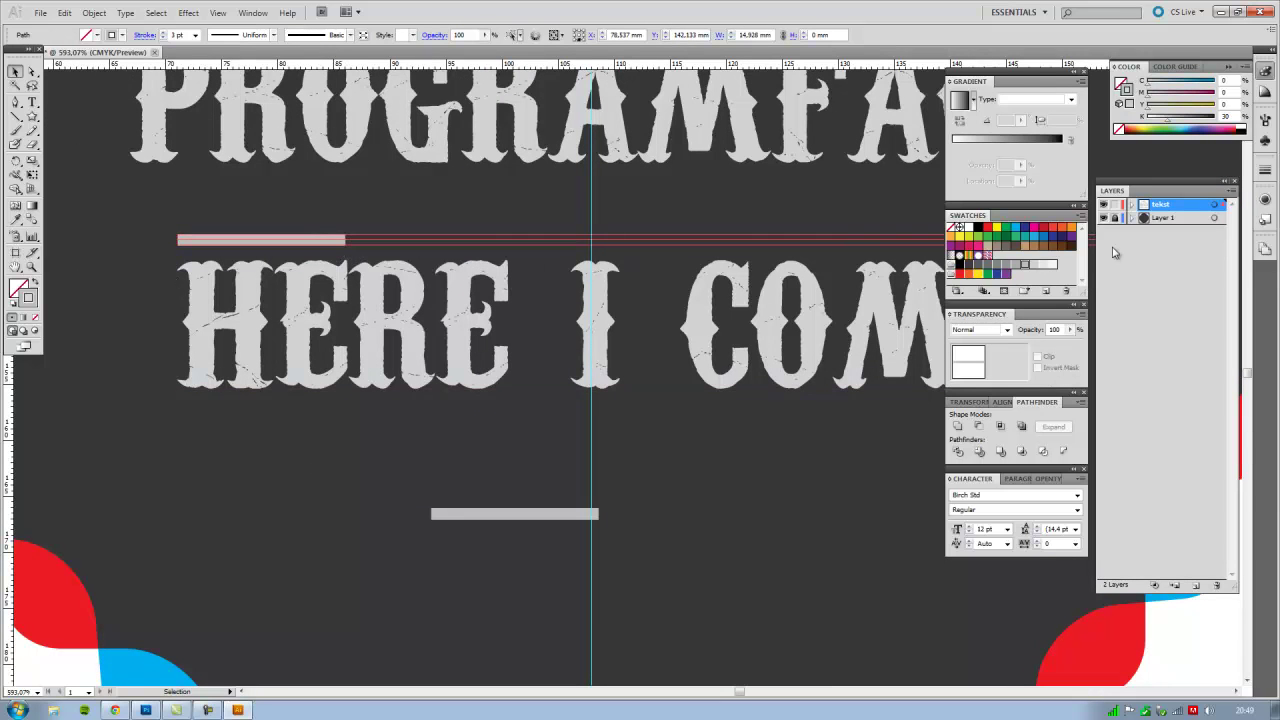
drag(1115, 253, 850, 260)
Step: Place the other bar under HERE I COME, then zoom out to the whole badge
mouse_move(357, 517)
mouse_down()
mouse_move(581, 469)
mouse_move(548, 242)
mouse_move(548, 425)
mouse_move(549, 412)
mouse_up()
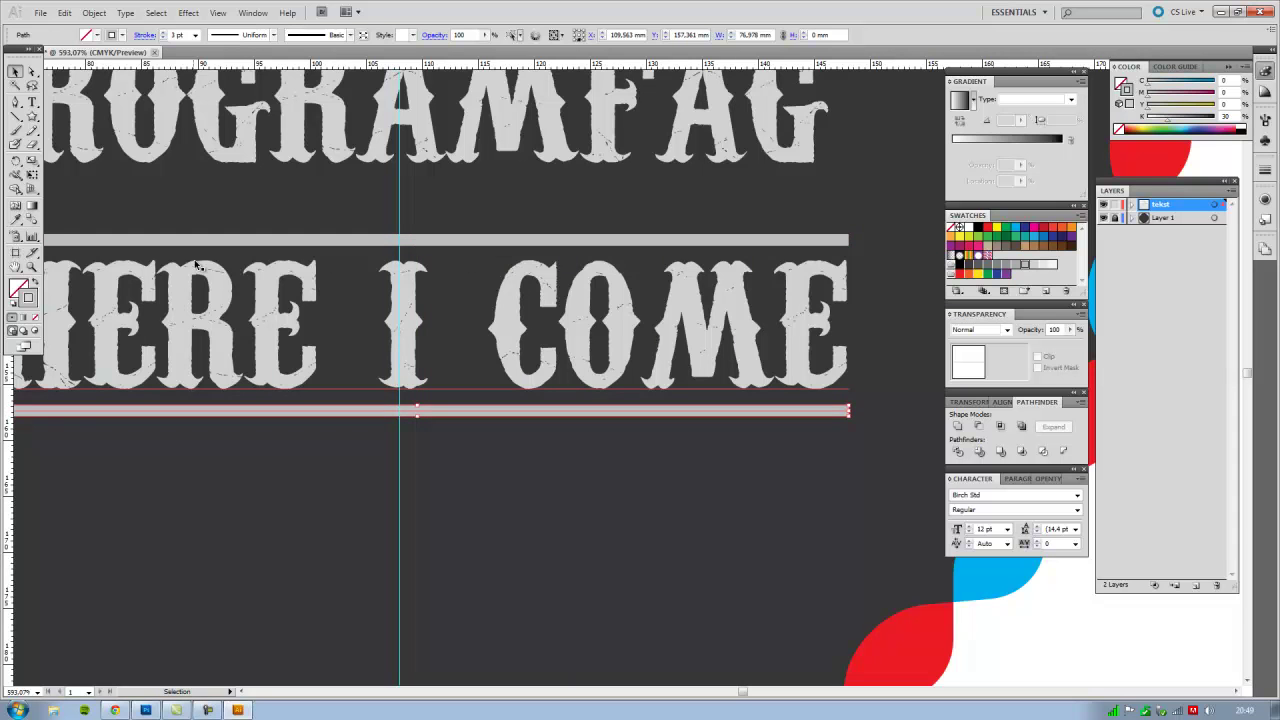
drag(360, 391, 584, 401)
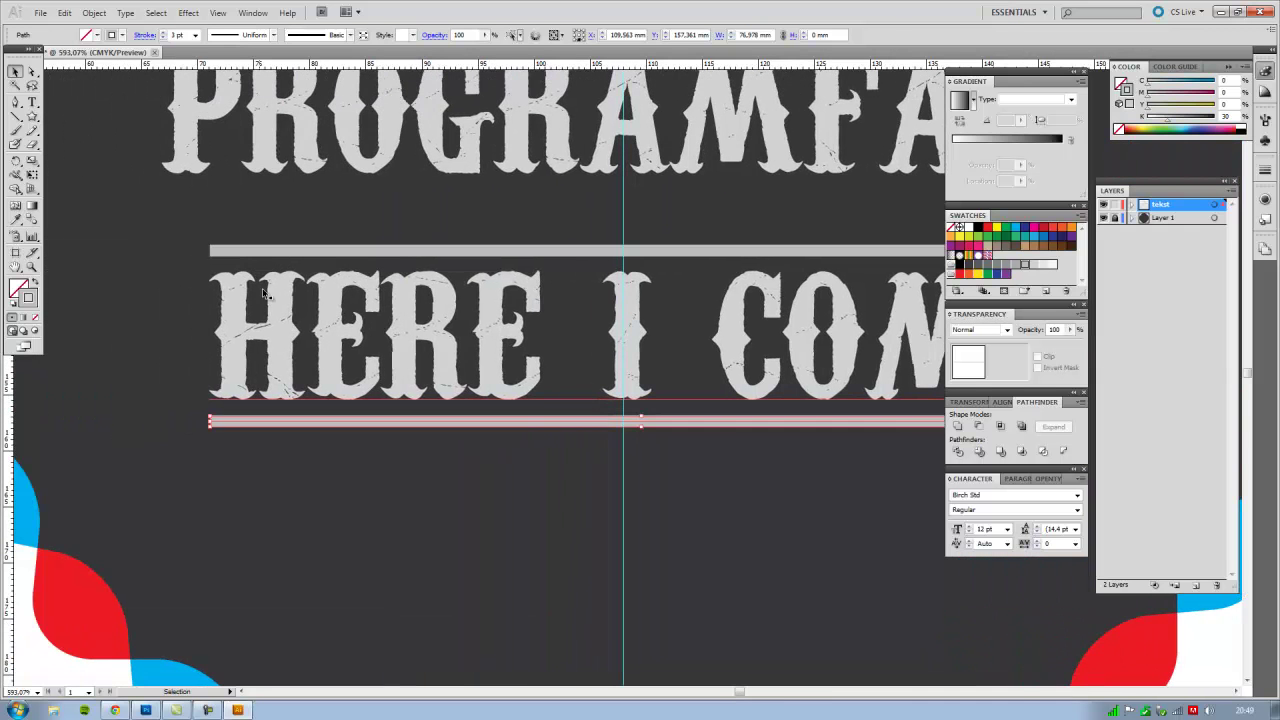
key(ctrl+minus)
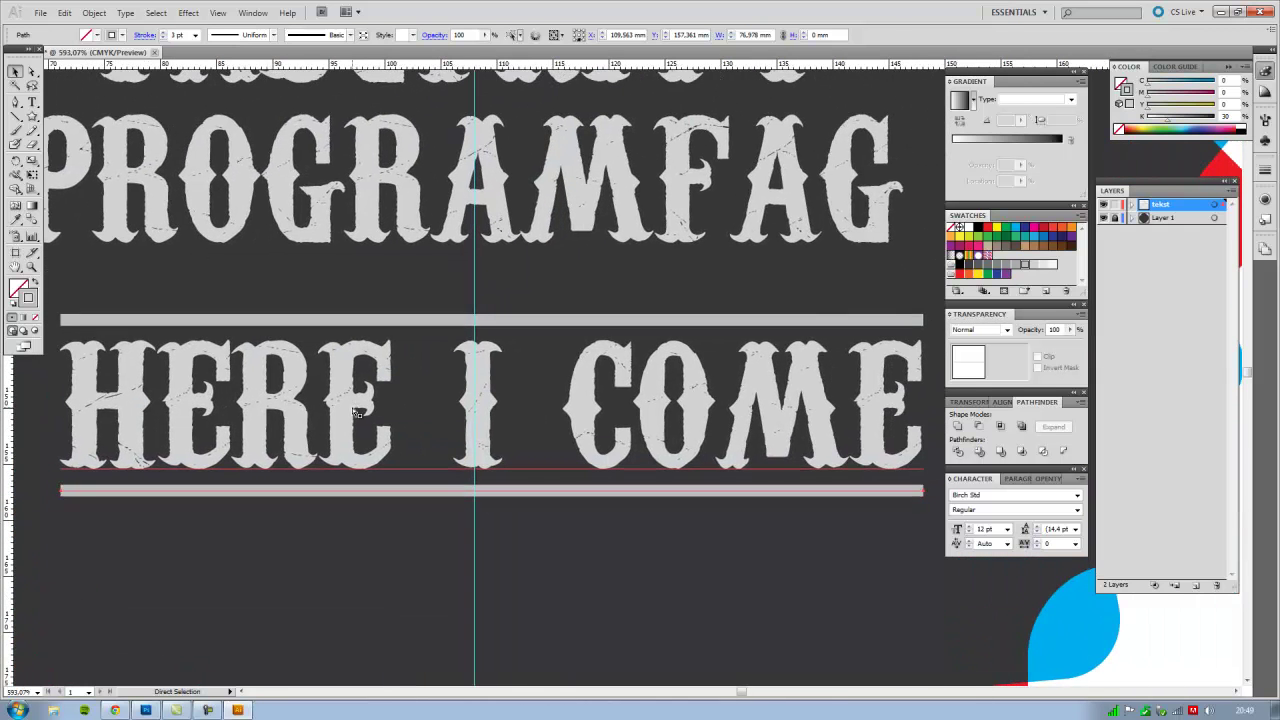
key(ctrl+minus)
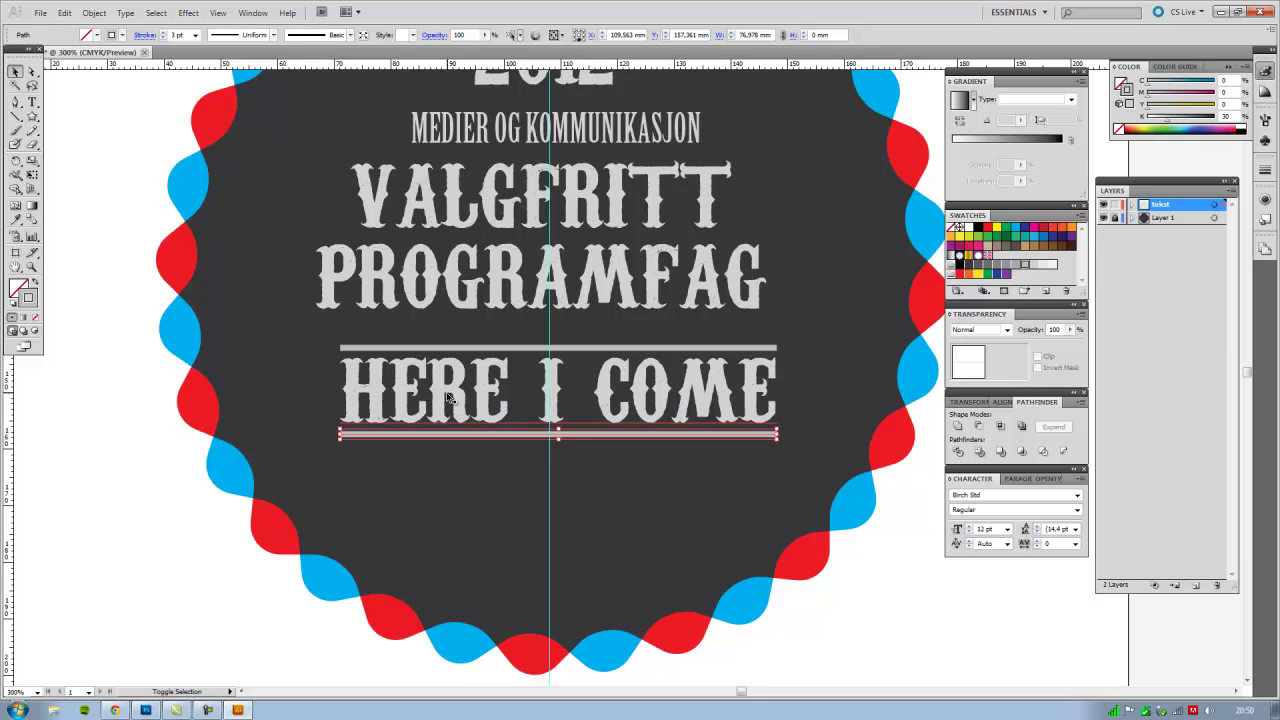
shift+click(438, 399)
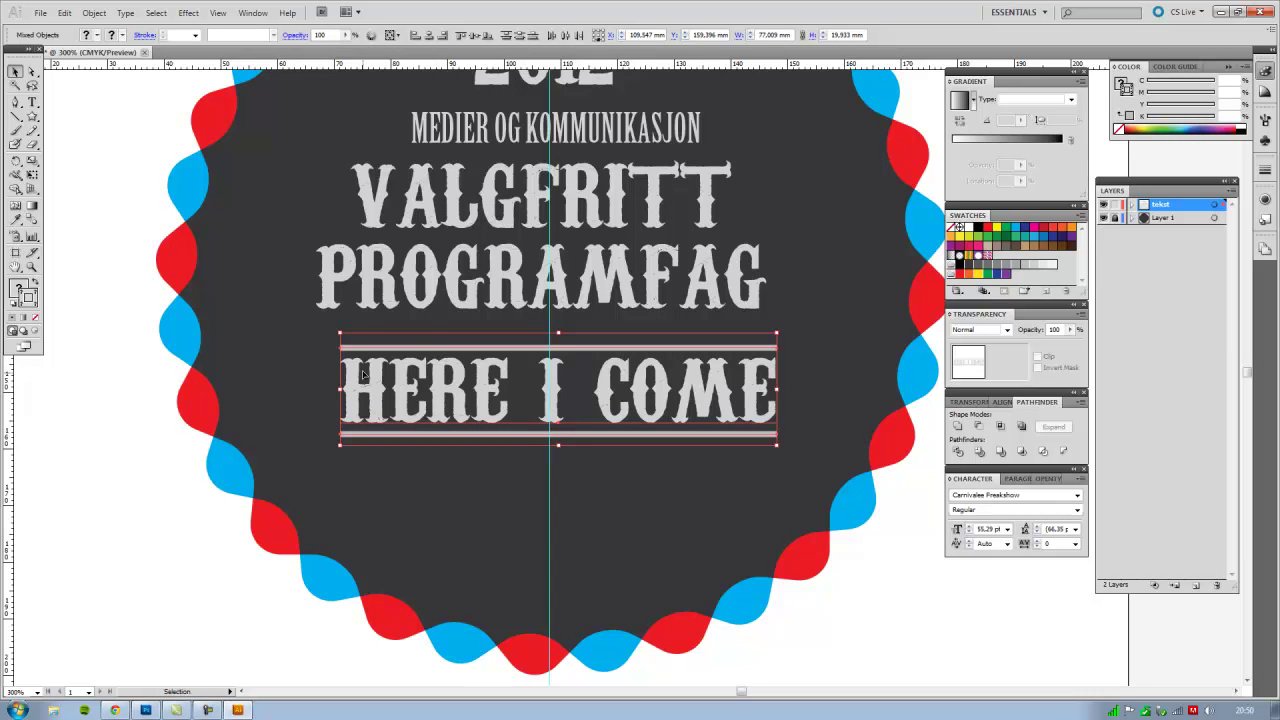
Step: Group HERE I COME with its two framing bars
key(a)
key(v)
click(94, 12)
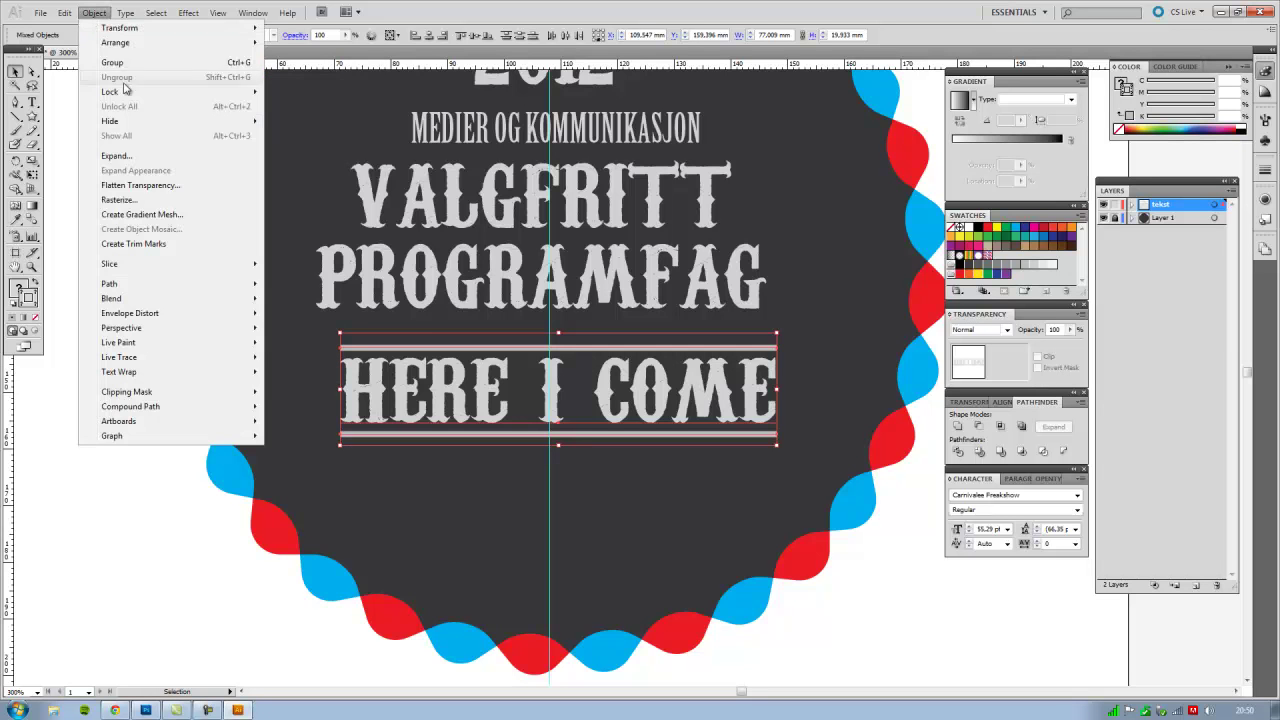
click(112, 62)
Step: Scale the HERE I COME group down to about 40 pt and reposition it
drag(746, 339, 699, 425)
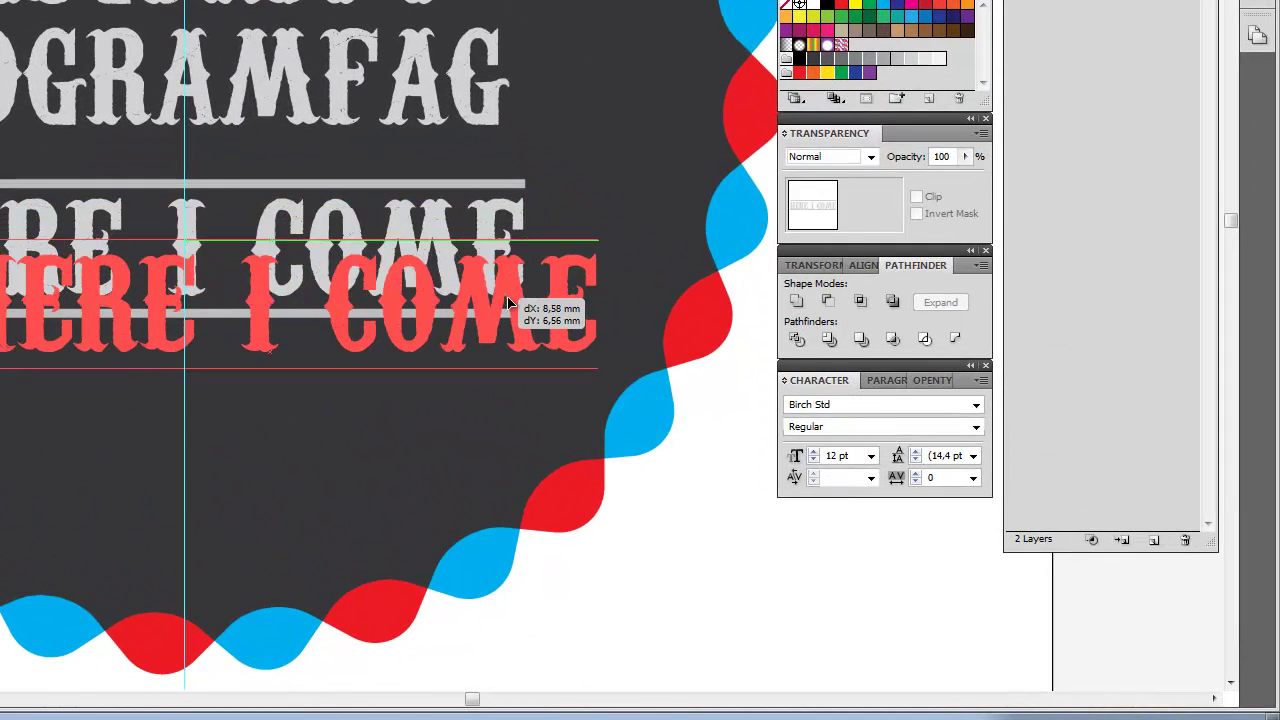
drag(407, 300, 492, 275)
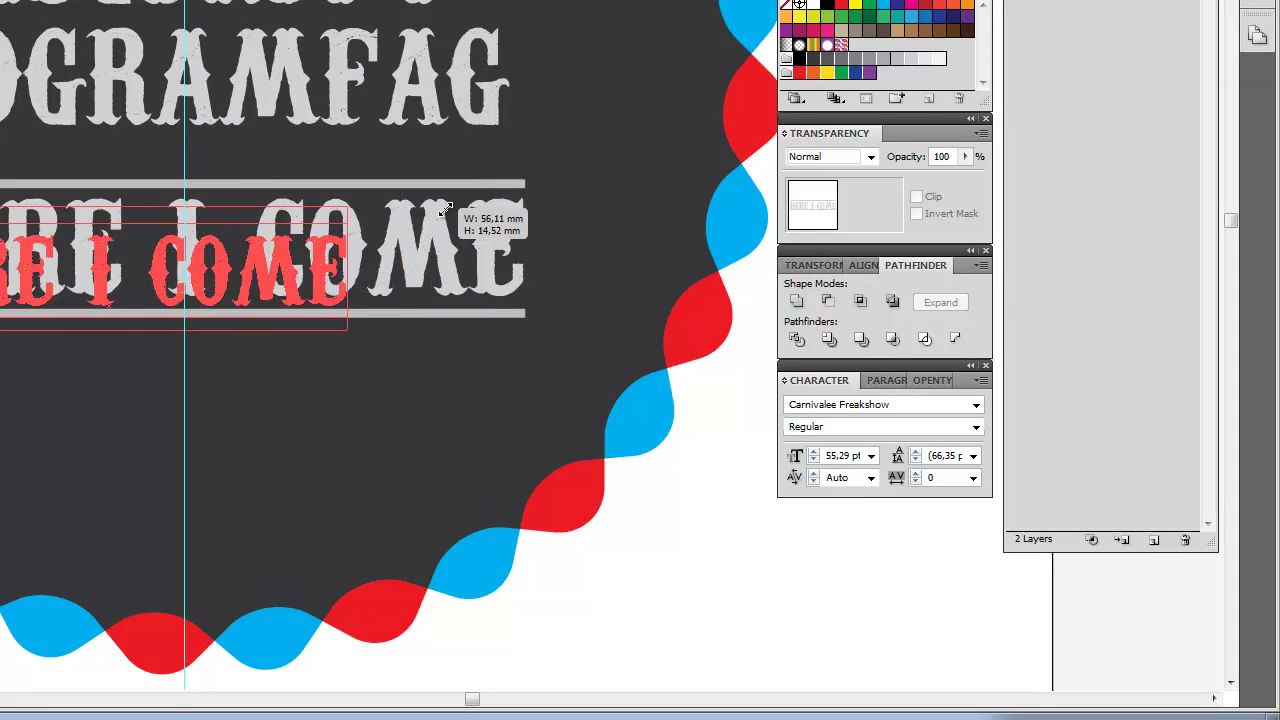
drag(525, 162, 343, 208)
drag(250, 287, 339, 284)
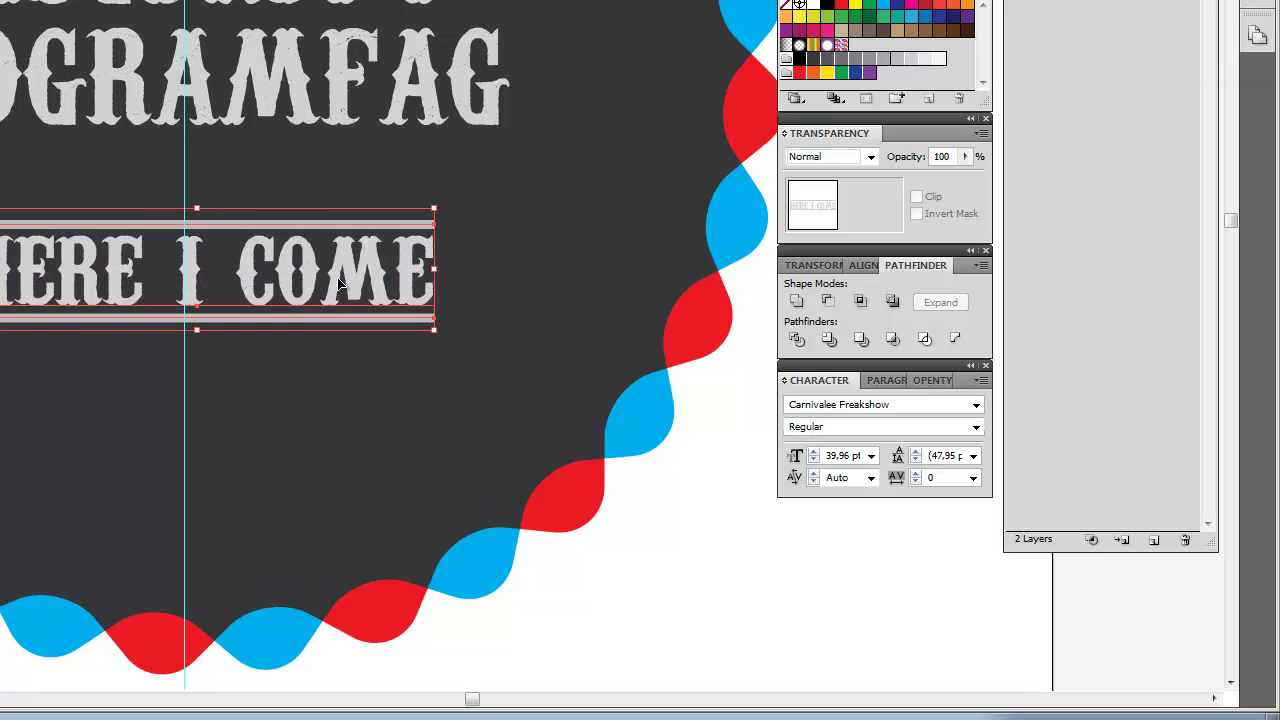
scroll(376, 425, up, 3)
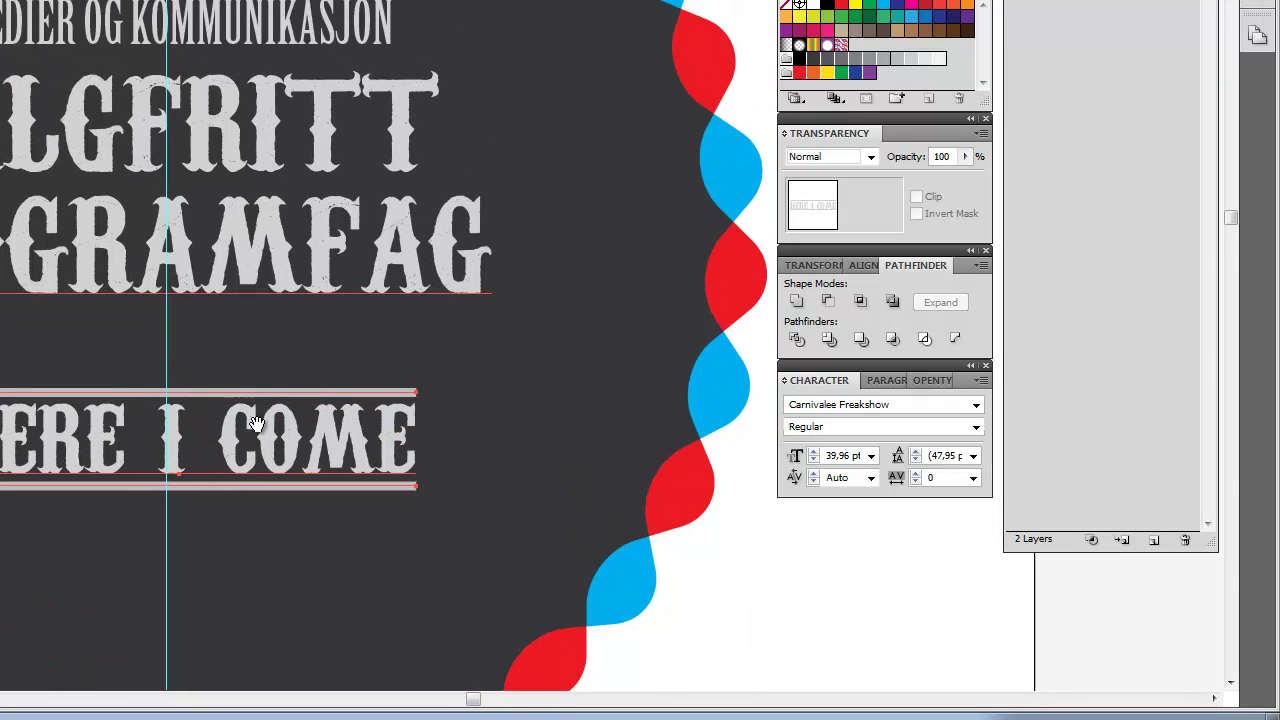
Step: Enlarge VALGFRITT to about 75 pt and move it into place
scroll(168, 262, up, 2)
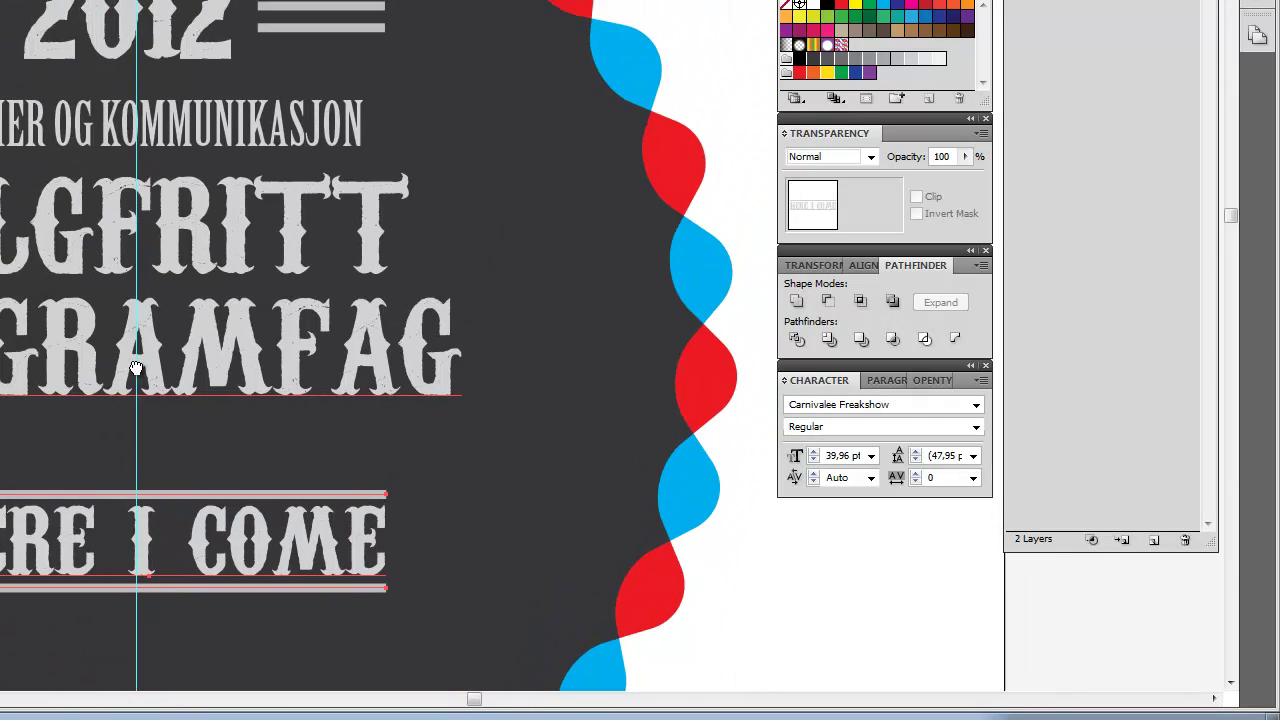
click(193, 290)
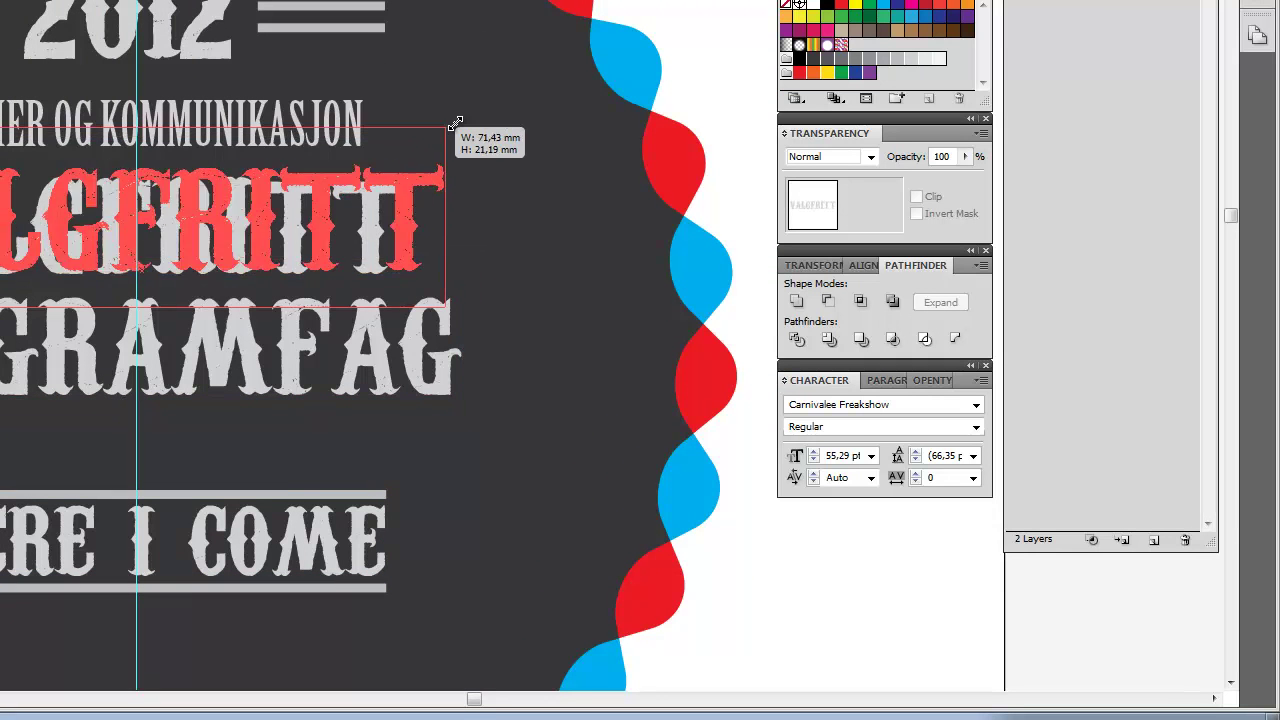
drag(408, 140, 608, 78)
mouse_move(370, 215)
mouse_down()
mouse_move(296, 245)
mouse_move(280, 238)
mouse_move(244, 290)
mouse_up()
Step: Enlarge PROGRAMFAG to about 61 pt and shift it slightly left to centre it
scroll(260, 210, up, 1)
scroll(255, 200, down, 3)
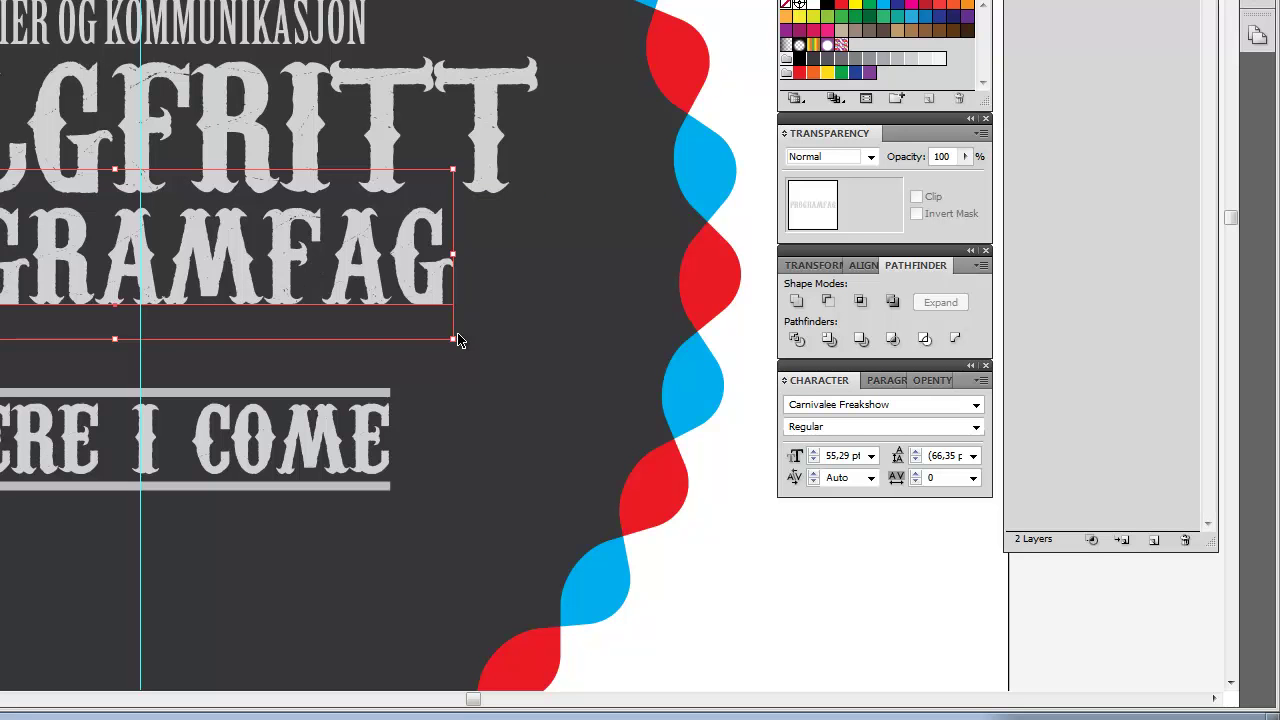
drag(452, 340, 575, 357)
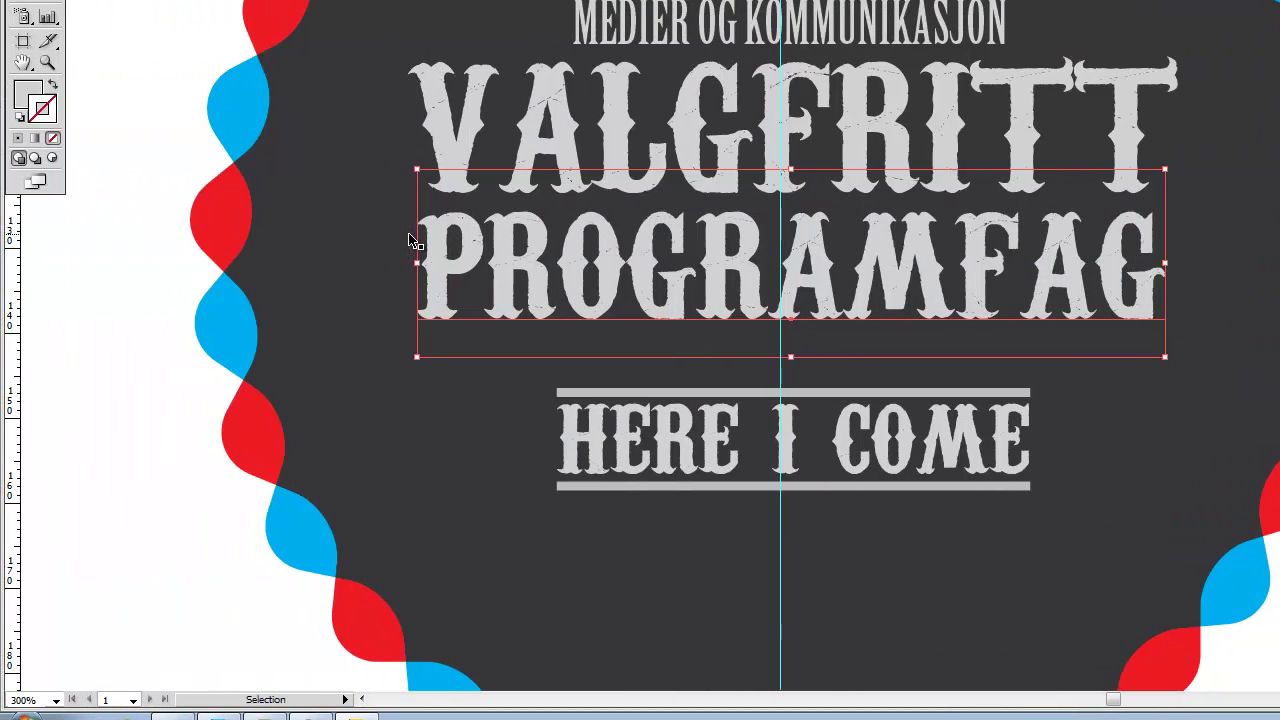
drag(445, 264, 435, 270)
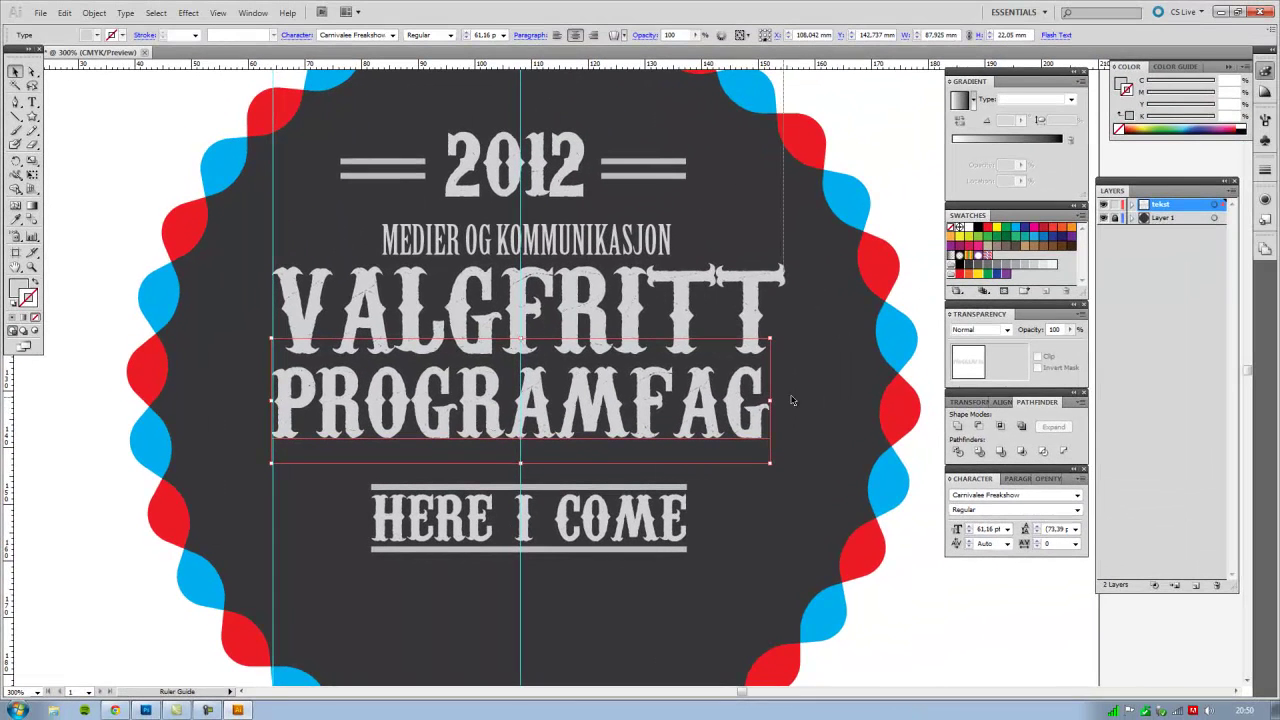
Step: Widen PROGRAMFAG to match VALGFRITT's width and nudge it up closer
drag(791, 400, 784, 398)
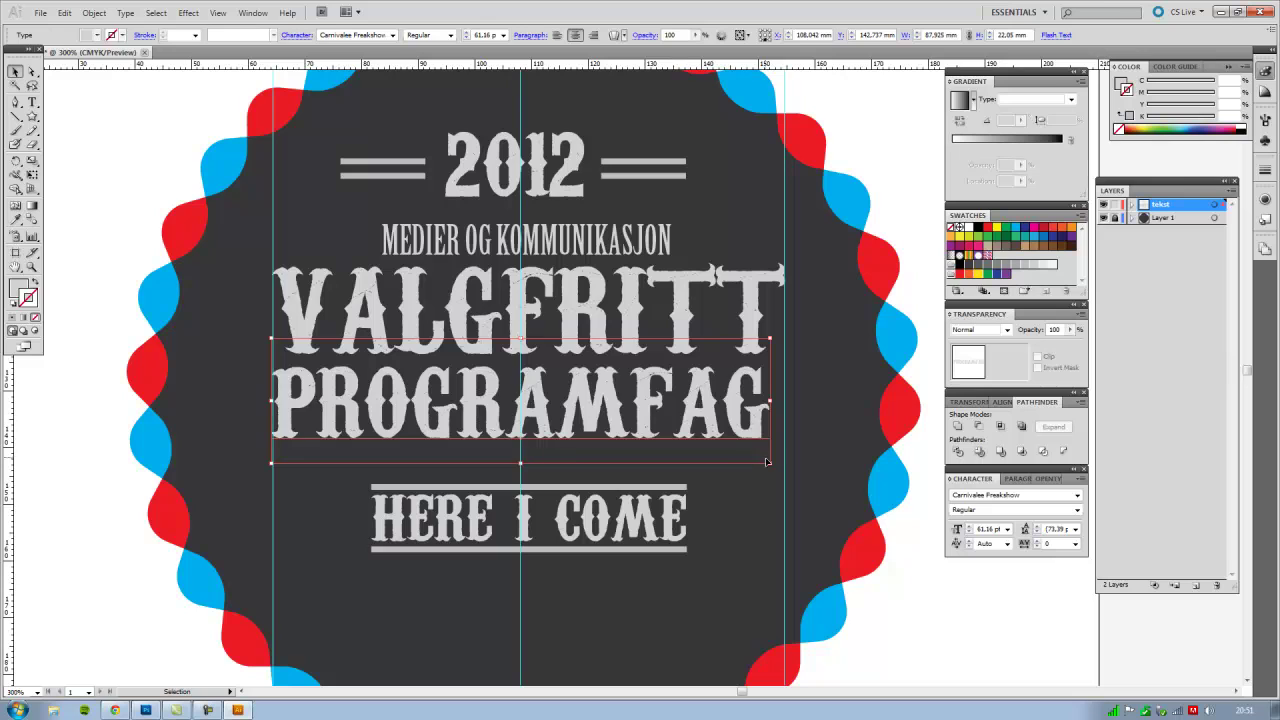
drag(767, 462, 793, 467)
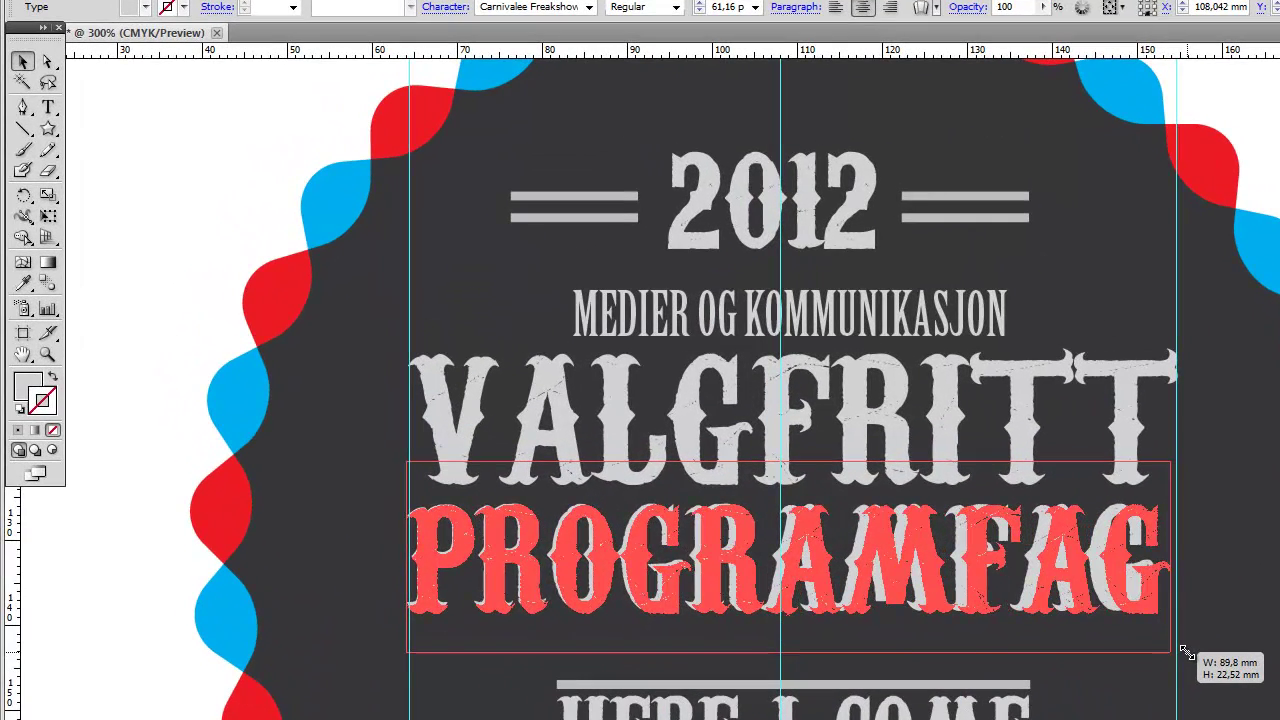
drag(1186, 651, 1184, 648)
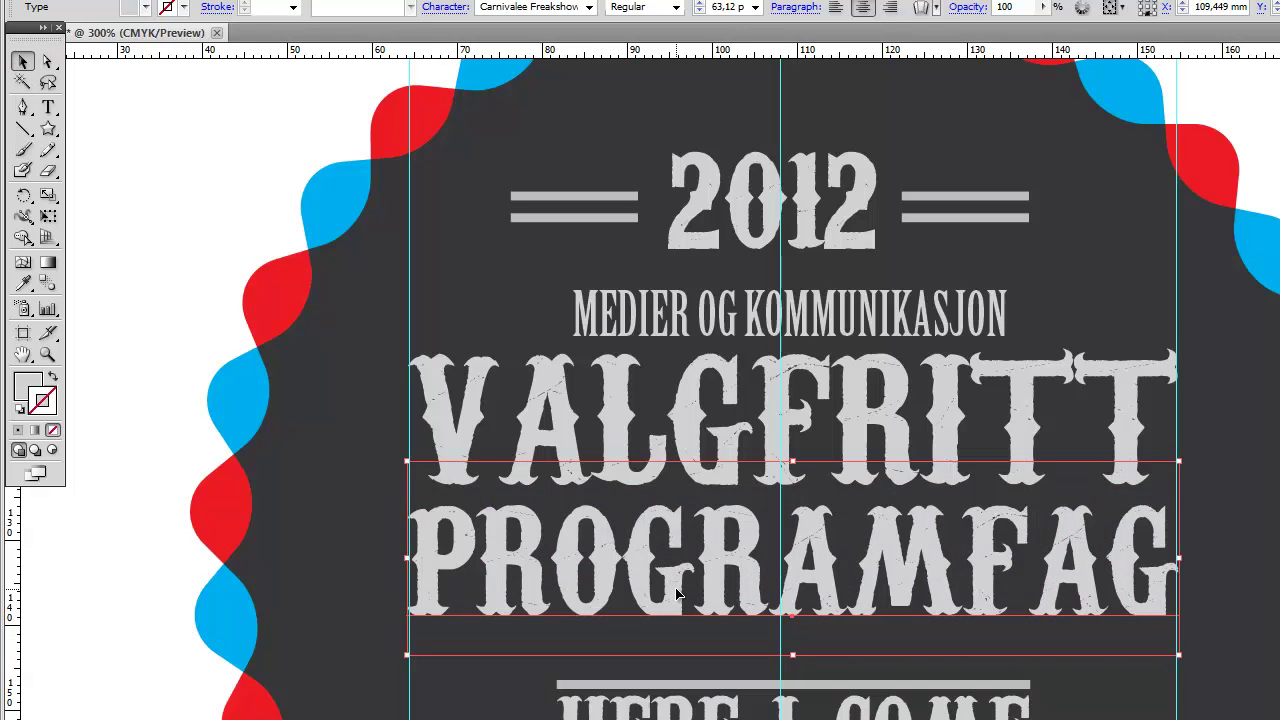
key(Up)
key(Up)
key(Up)
key(Up)
key(Up)
key(Up)
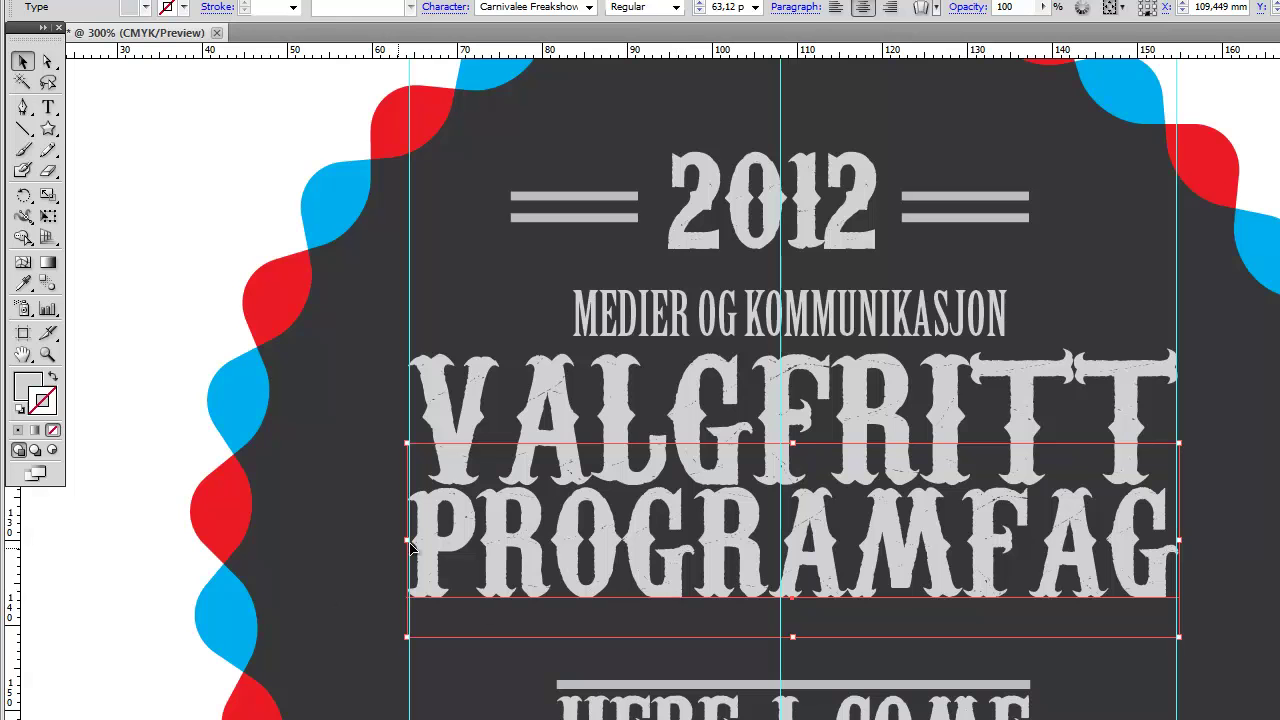
Step: Group VALGFRITT with PROGRAMFAG and move the group slightly down
click(141, 305)
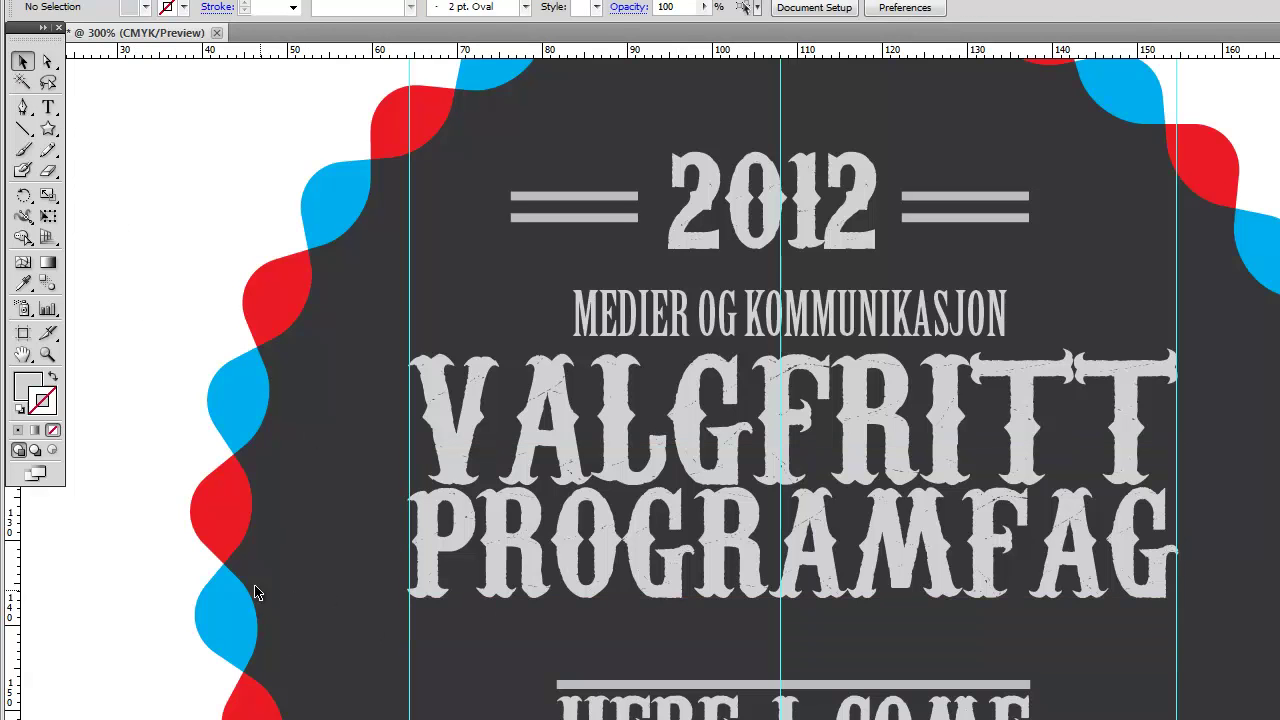
click(872, 436)
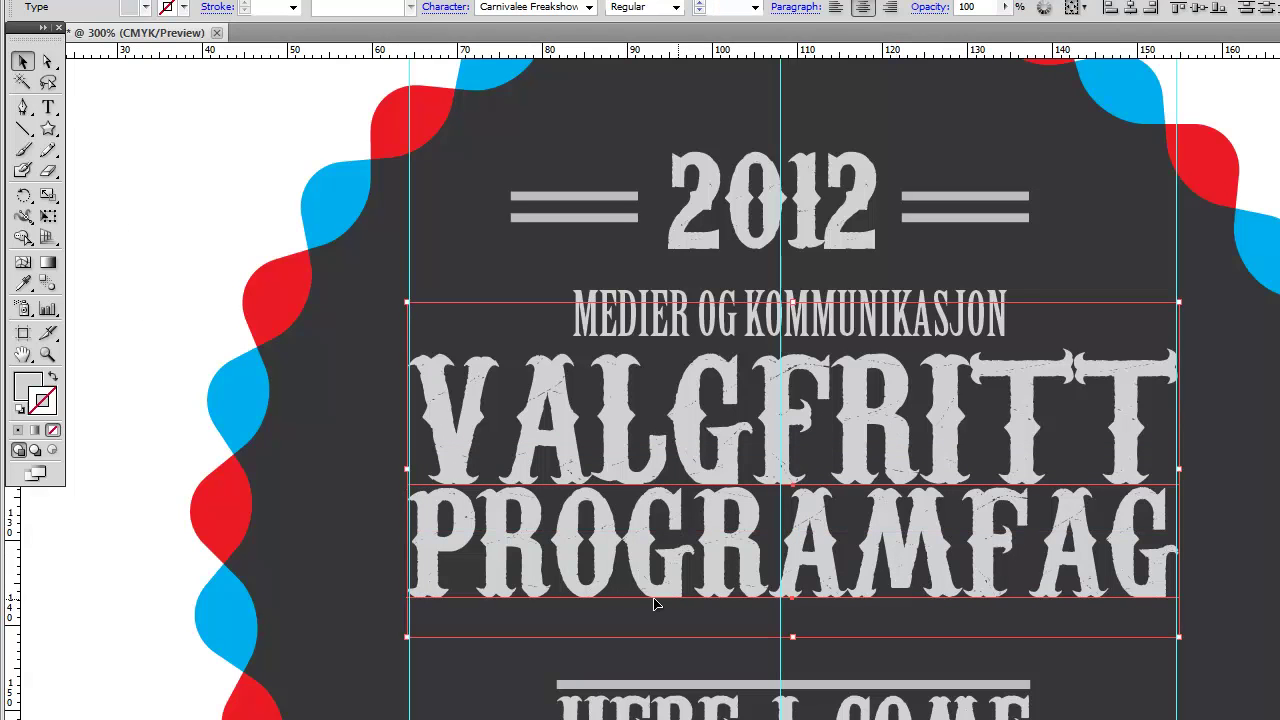
click(614, 512)
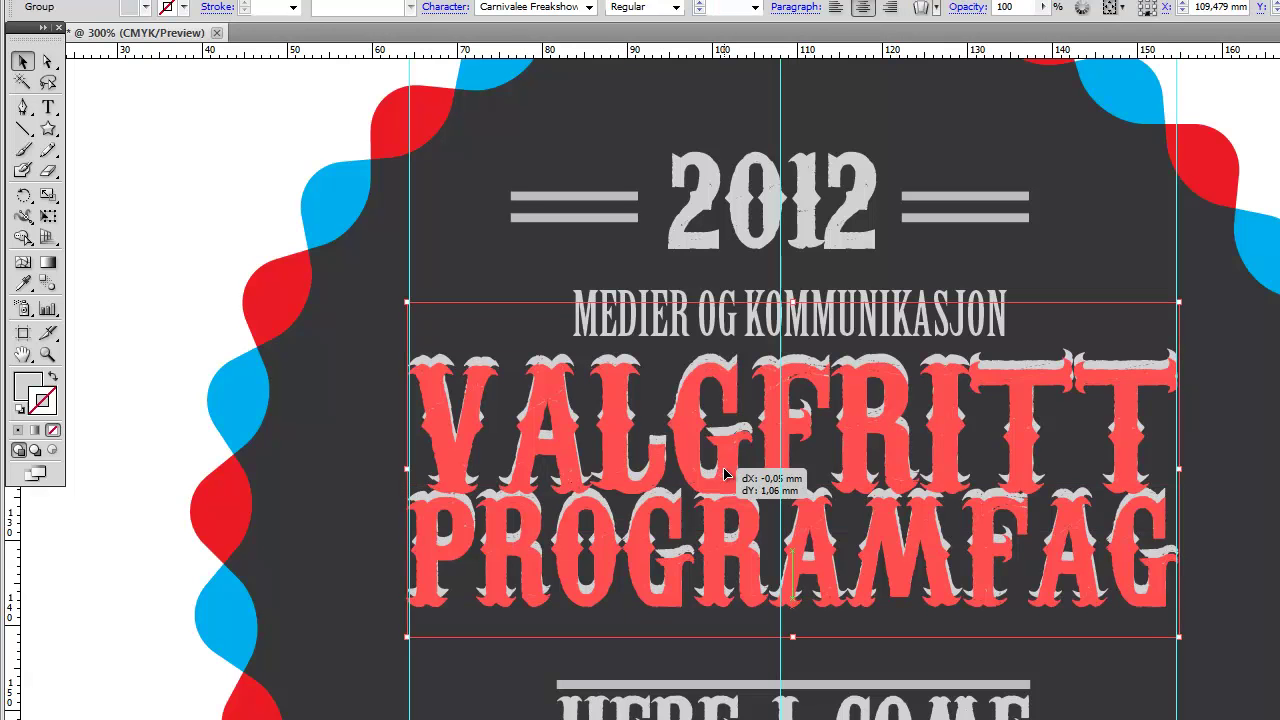
mouse_move(725, 461)
mouse_down()
mouse_move(718, 489)
mouse_move(735, 491)
mouse_up()
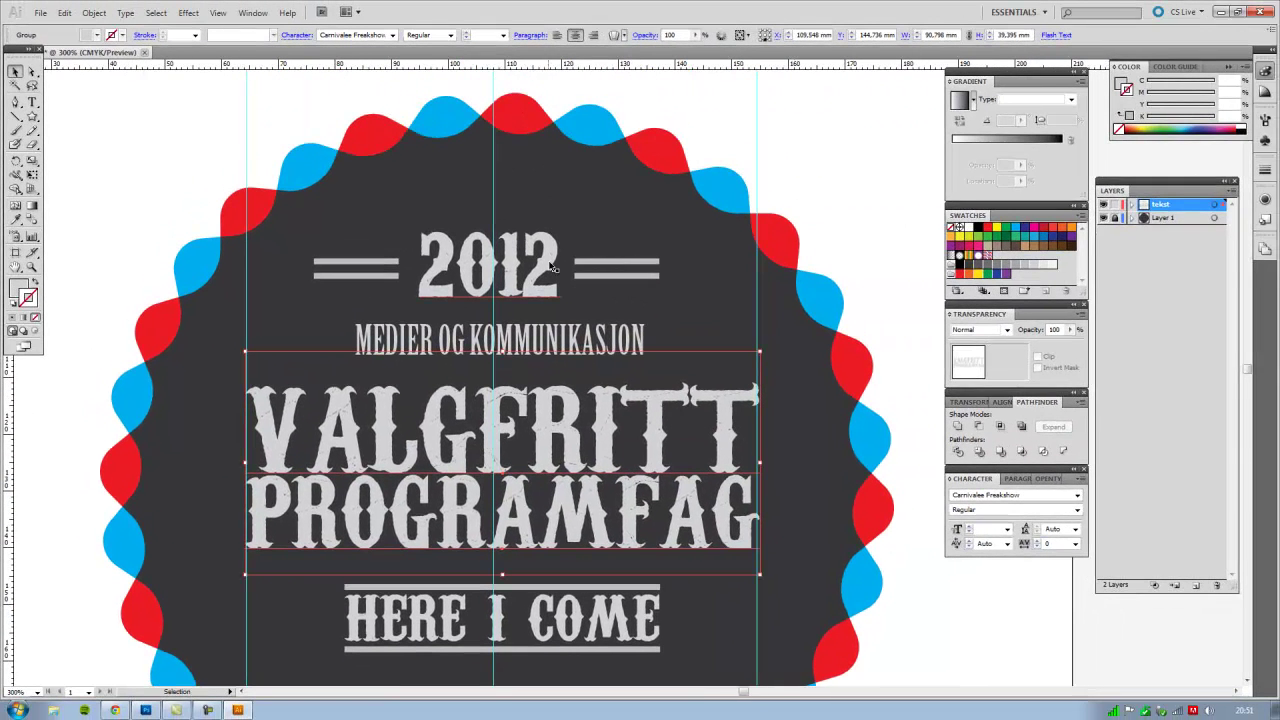
key(alt+Tab)
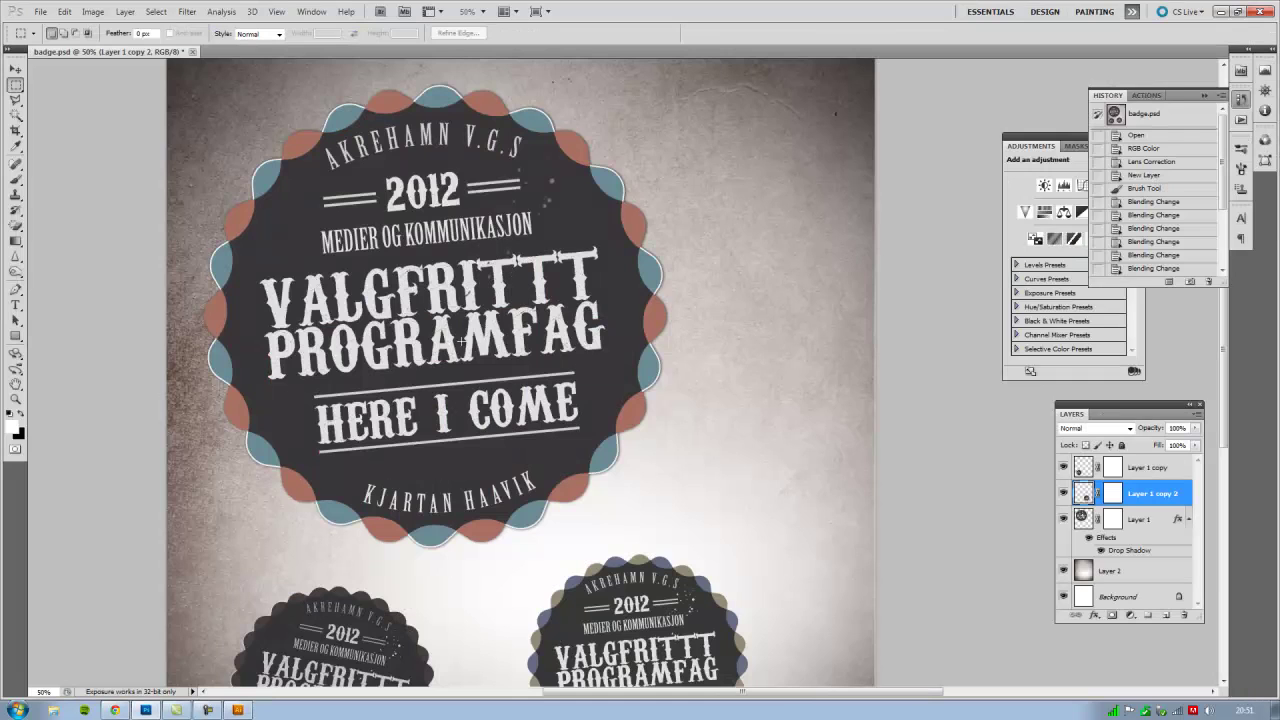
Step: Return from the Photoshop badge.psd reference to the Illustrator badge document
key(alt+Tab)
key(alt+Tab)
key(alt+Tab)
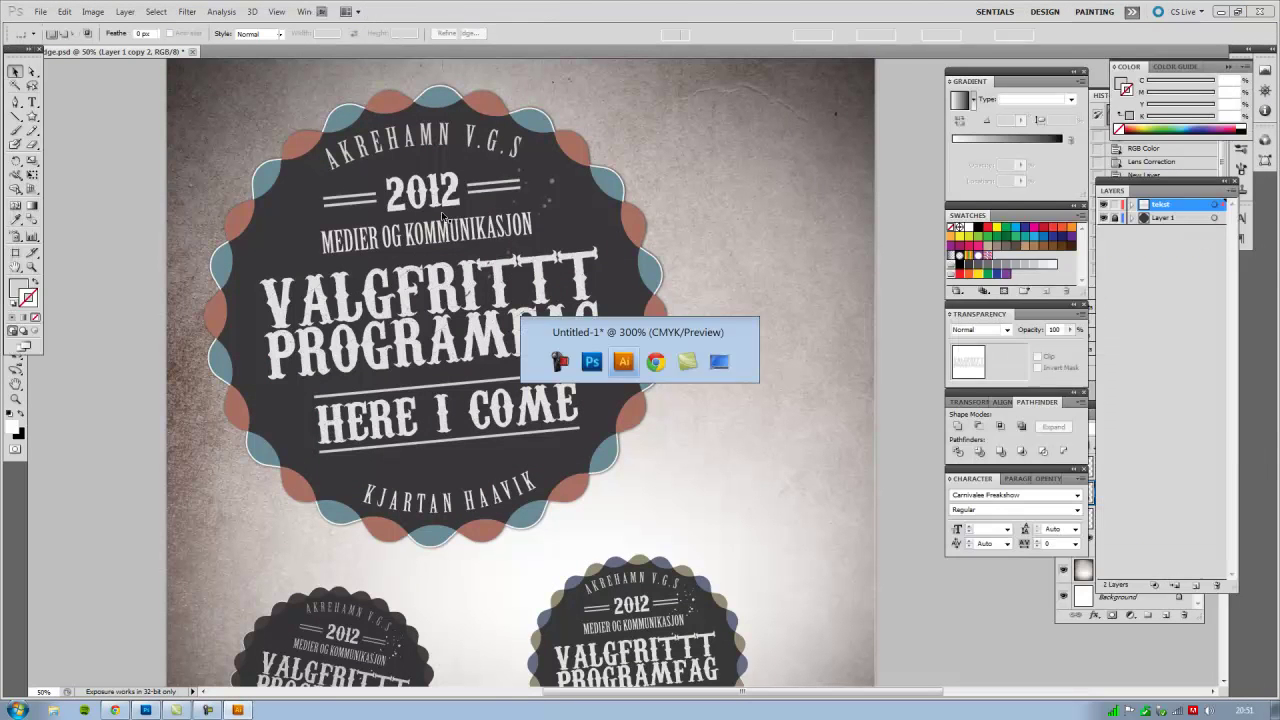
Step: Group 2012 with its double lines, scale the group down and centre it on the guide
click(383, 266)
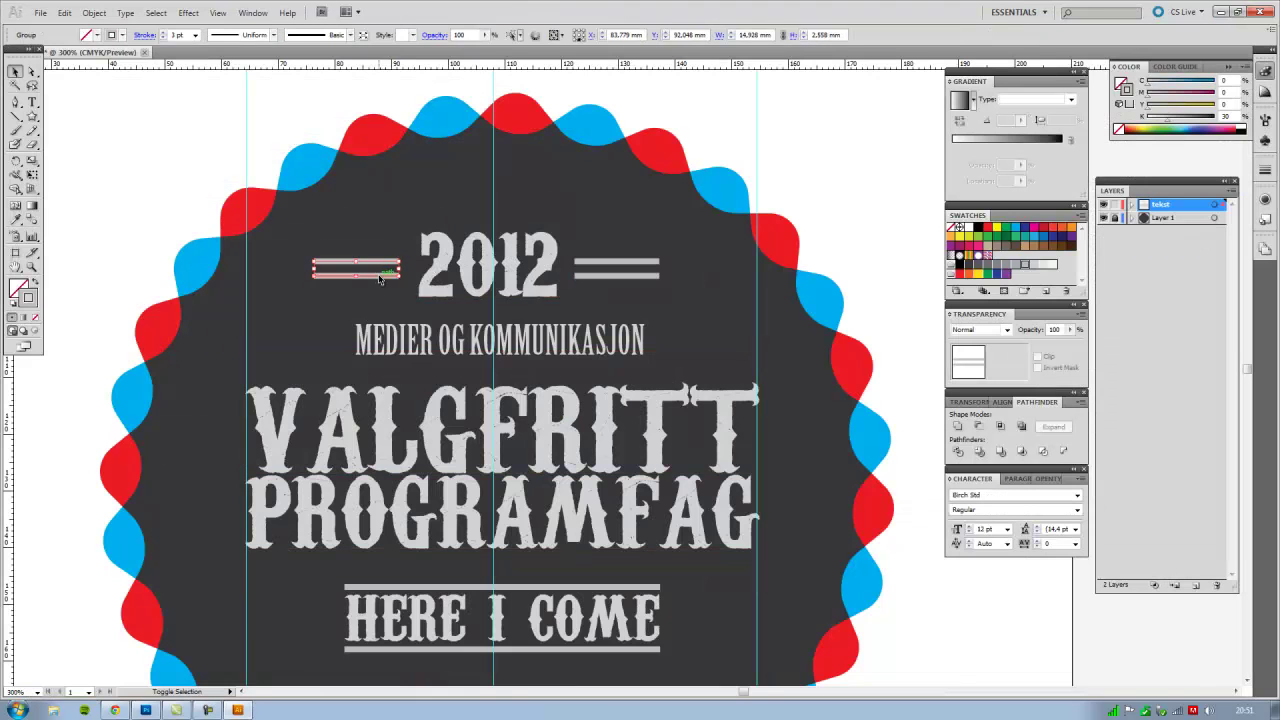
shift+click(610, 266)
shift+click(522, 265)
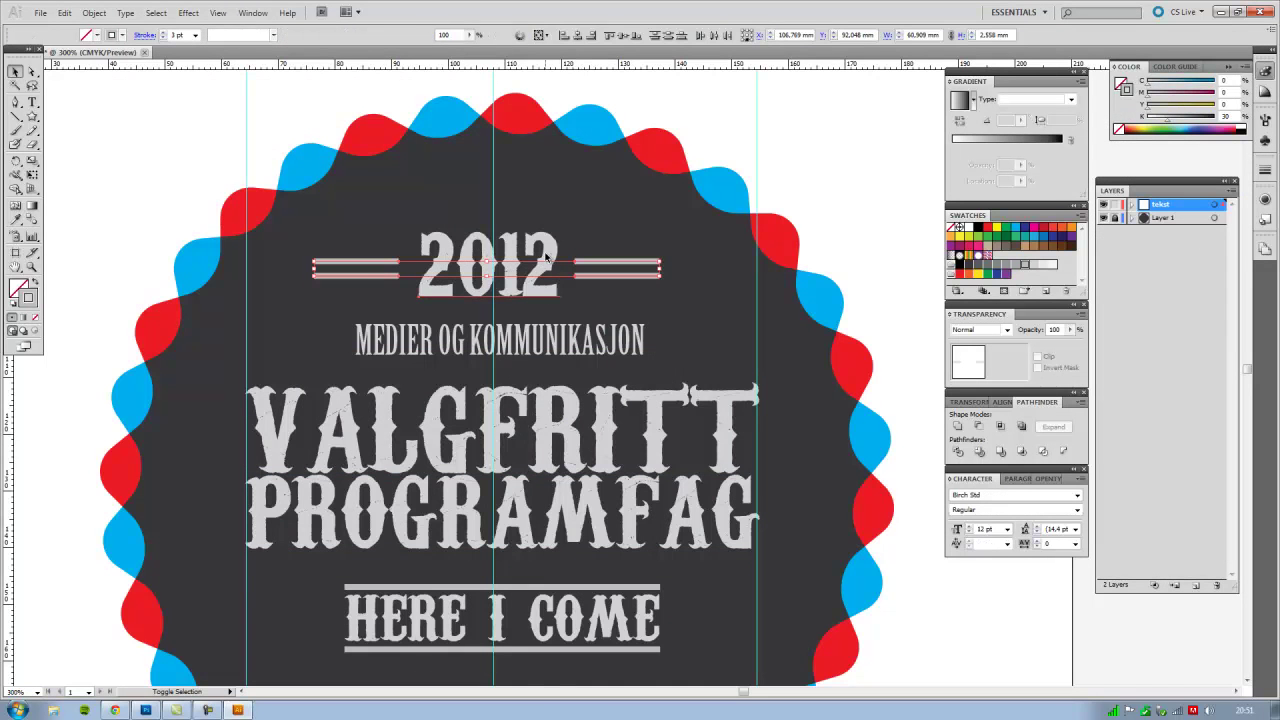
key(ctrl+g)
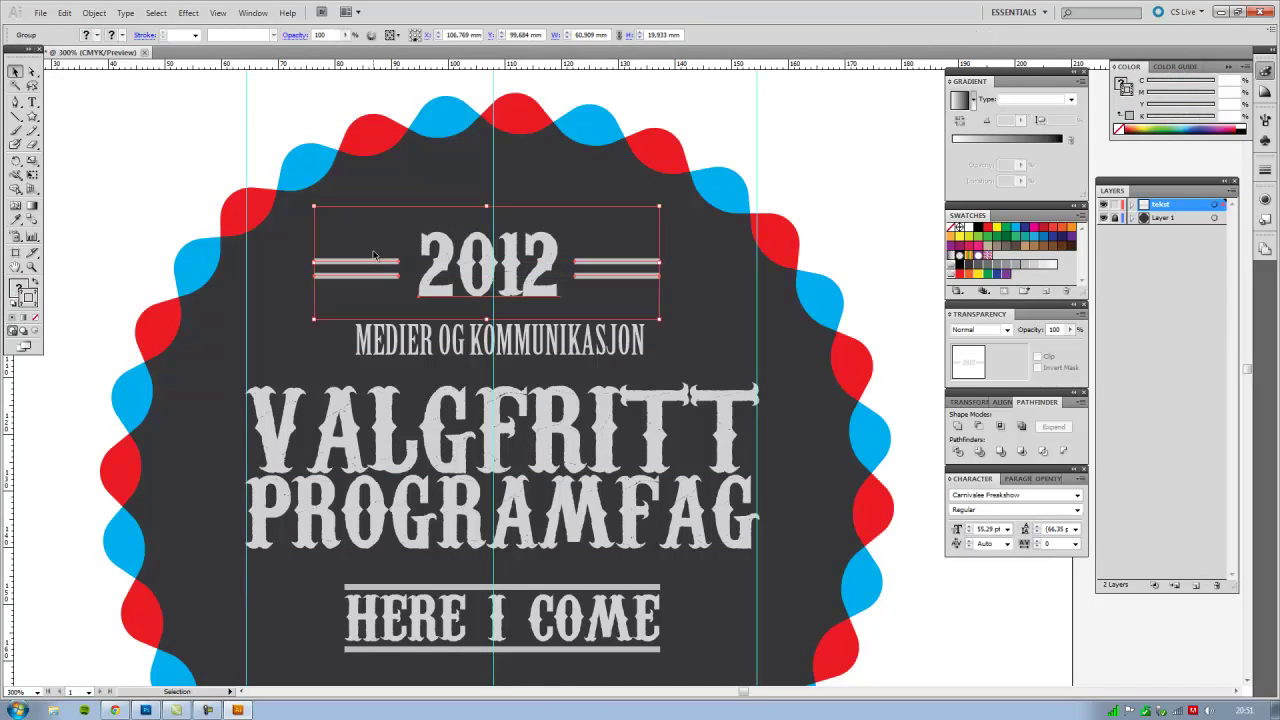
drag(315, 207, 372, 228)
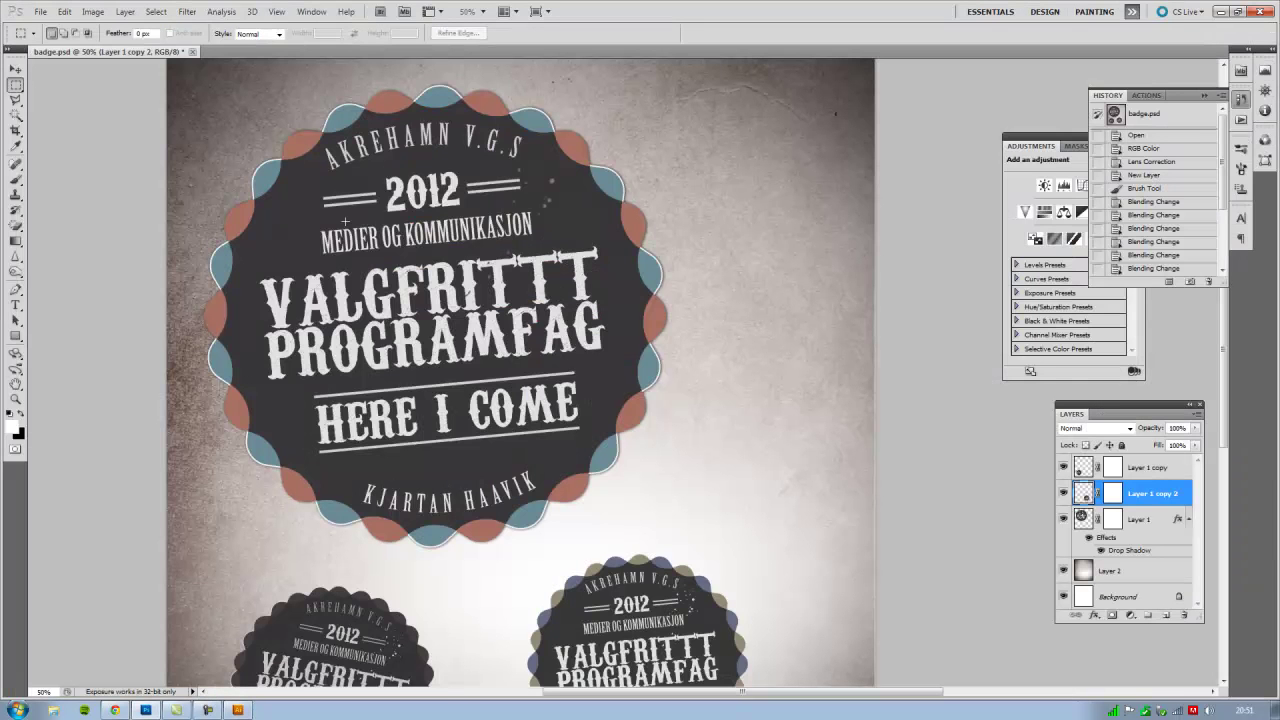
key(alt+Tab)
drag(547, 274, 517, 273)
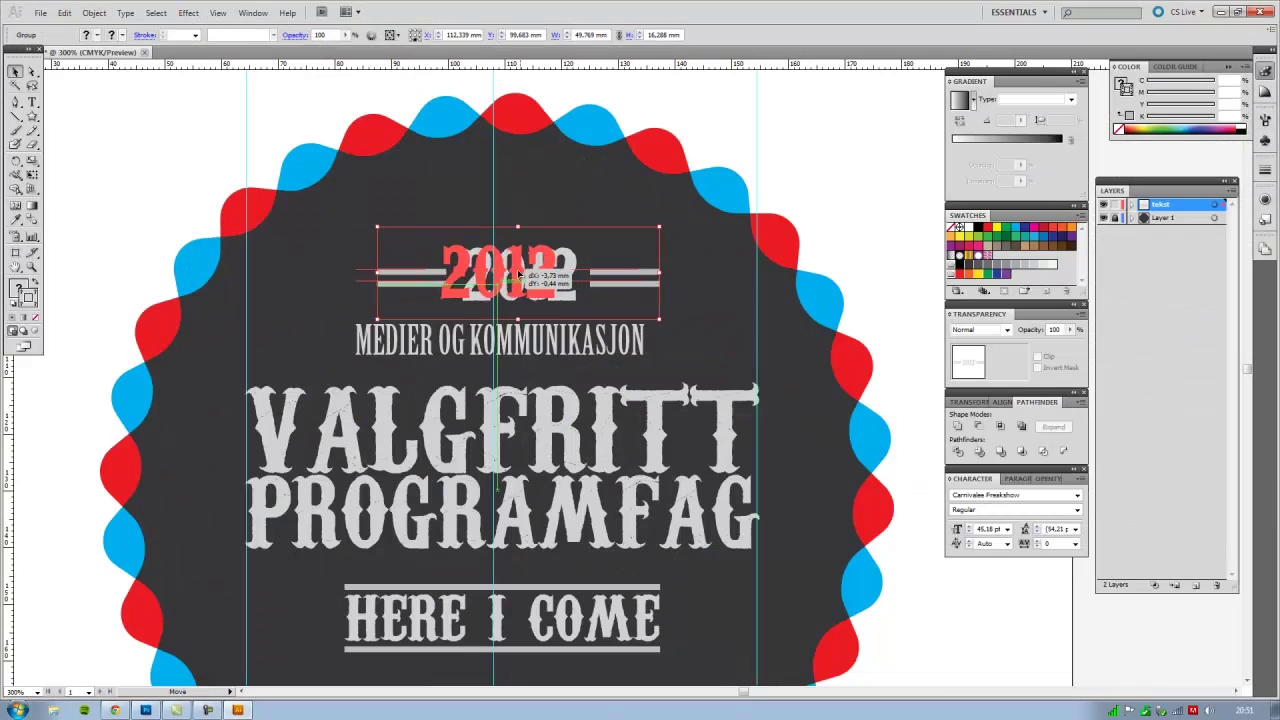
Step: Enlarge MEDIER OG KOMMUNIKASJON to about 24.66 pt and recentre it
click(585, 338)
drag(650, 326, 712, 313)
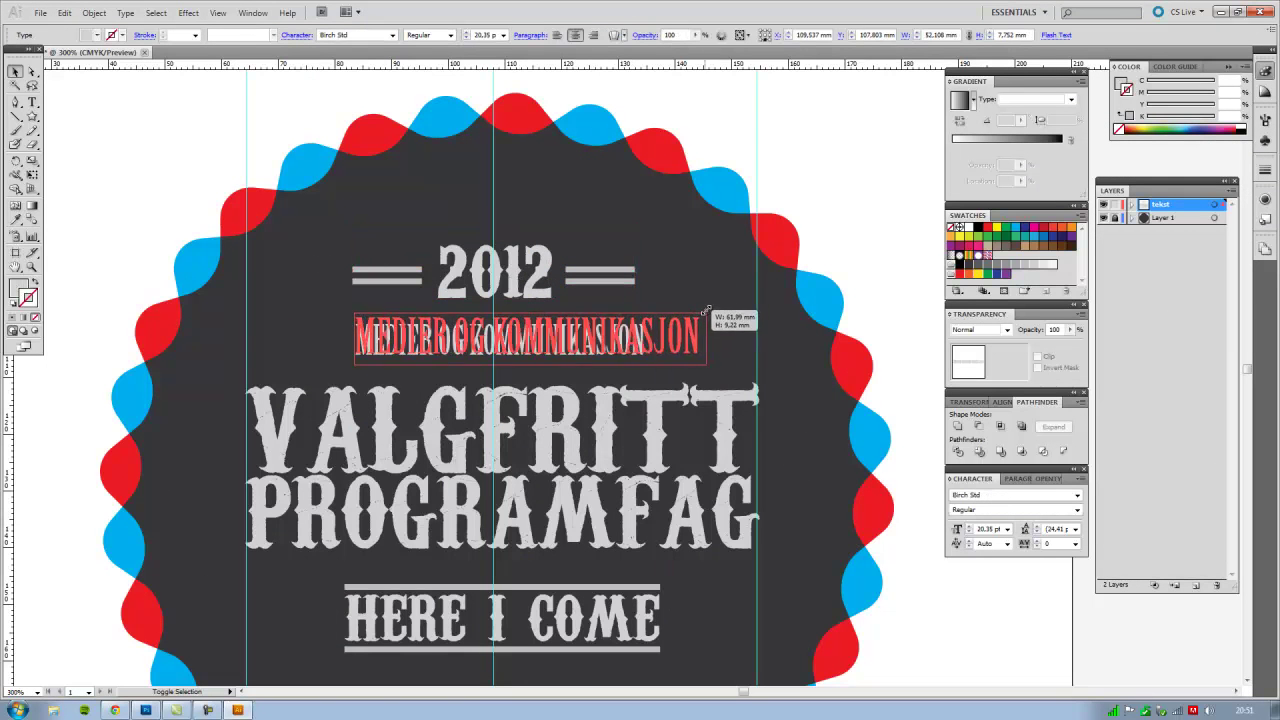
drag(639, 341, 612, 342)
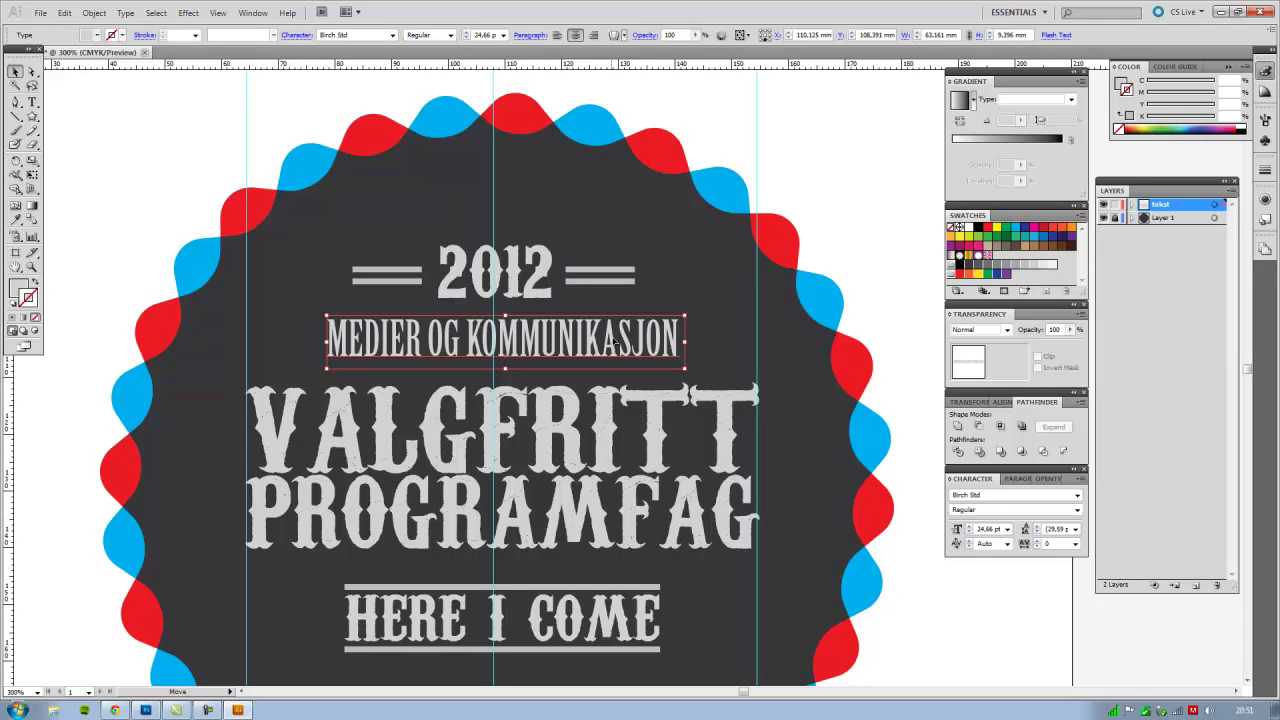
drag(613, 340, 604, 339)
click(811, 172)
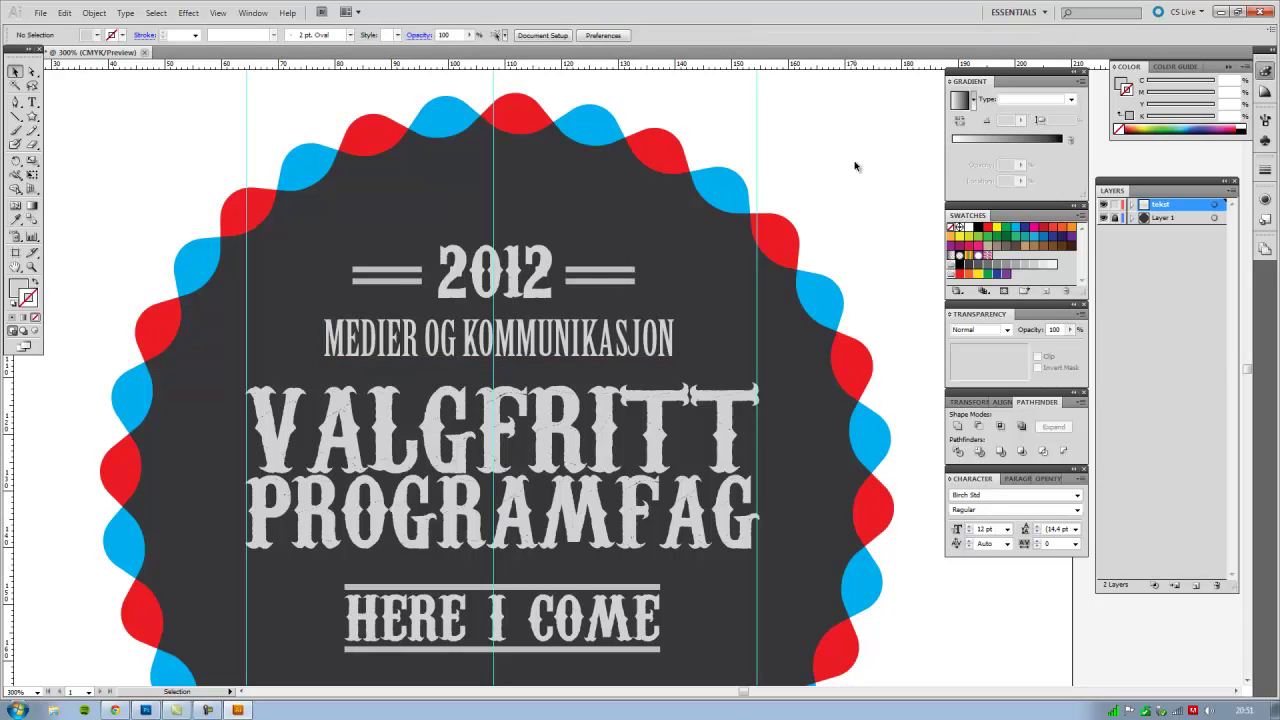
Step: Hide the ruler guides and reframe the view on the badge
click(217, 12)
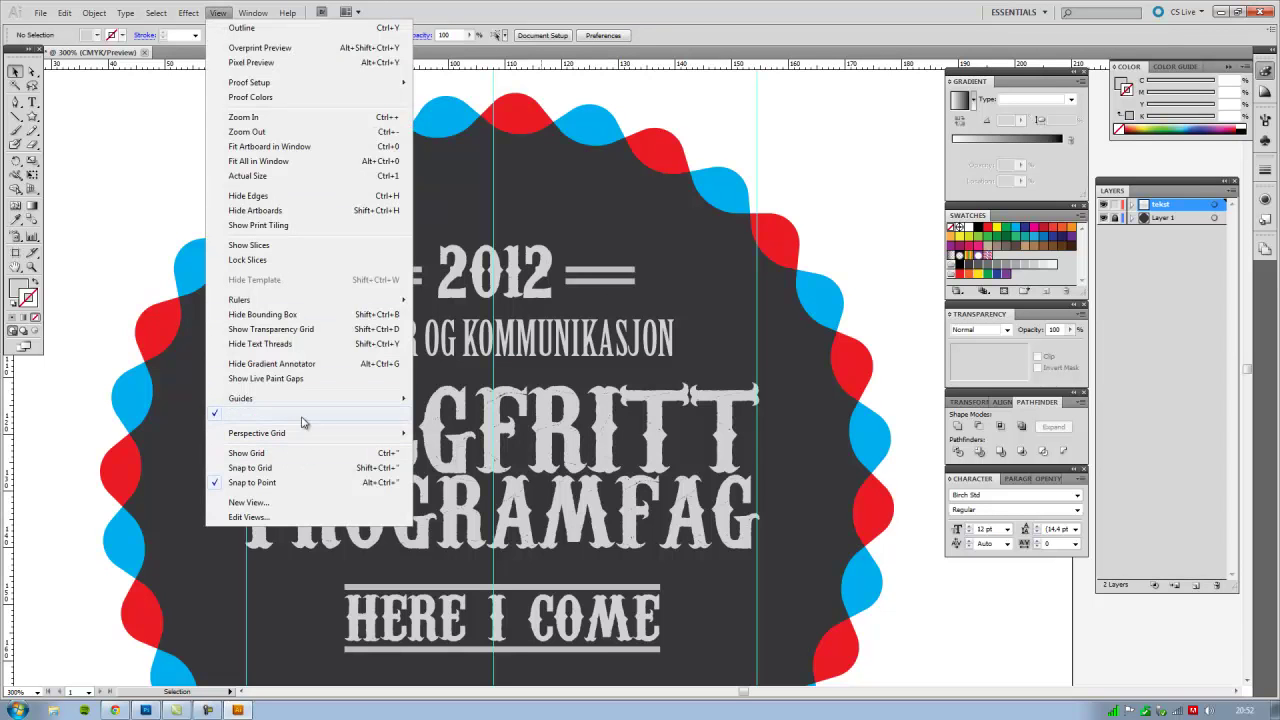
mouse_move(241, 398)
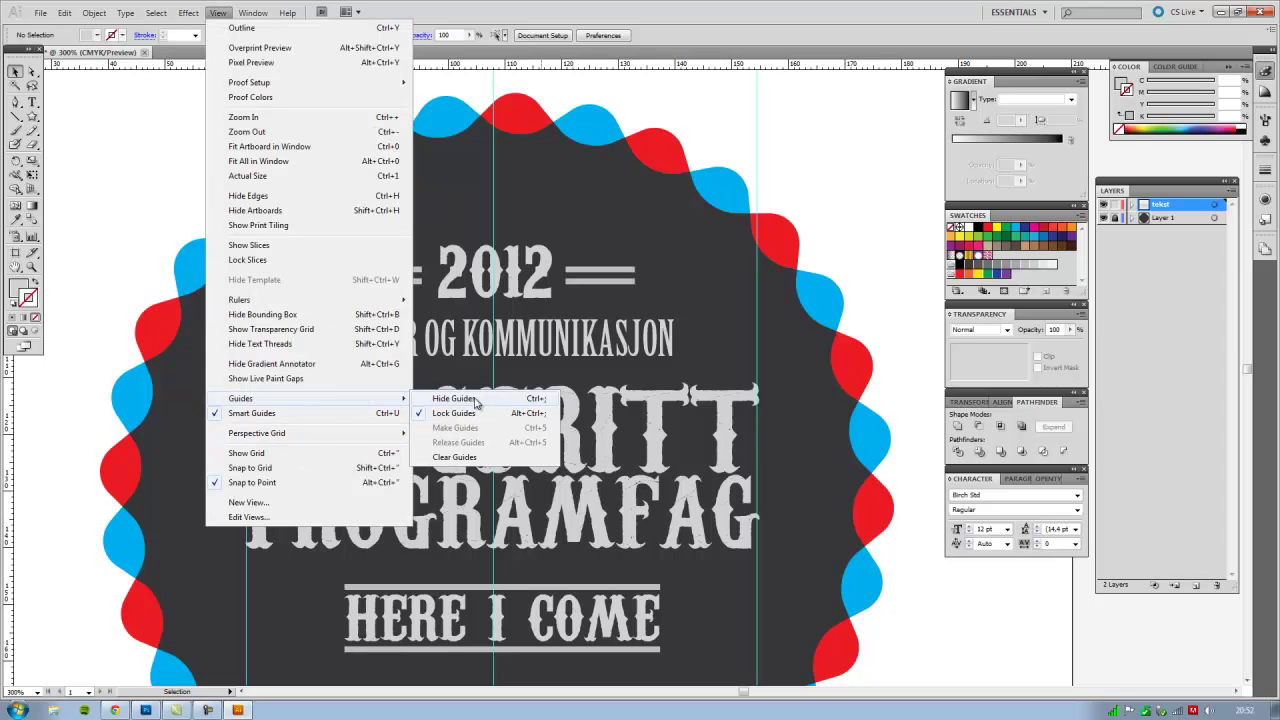
click(476, 399)
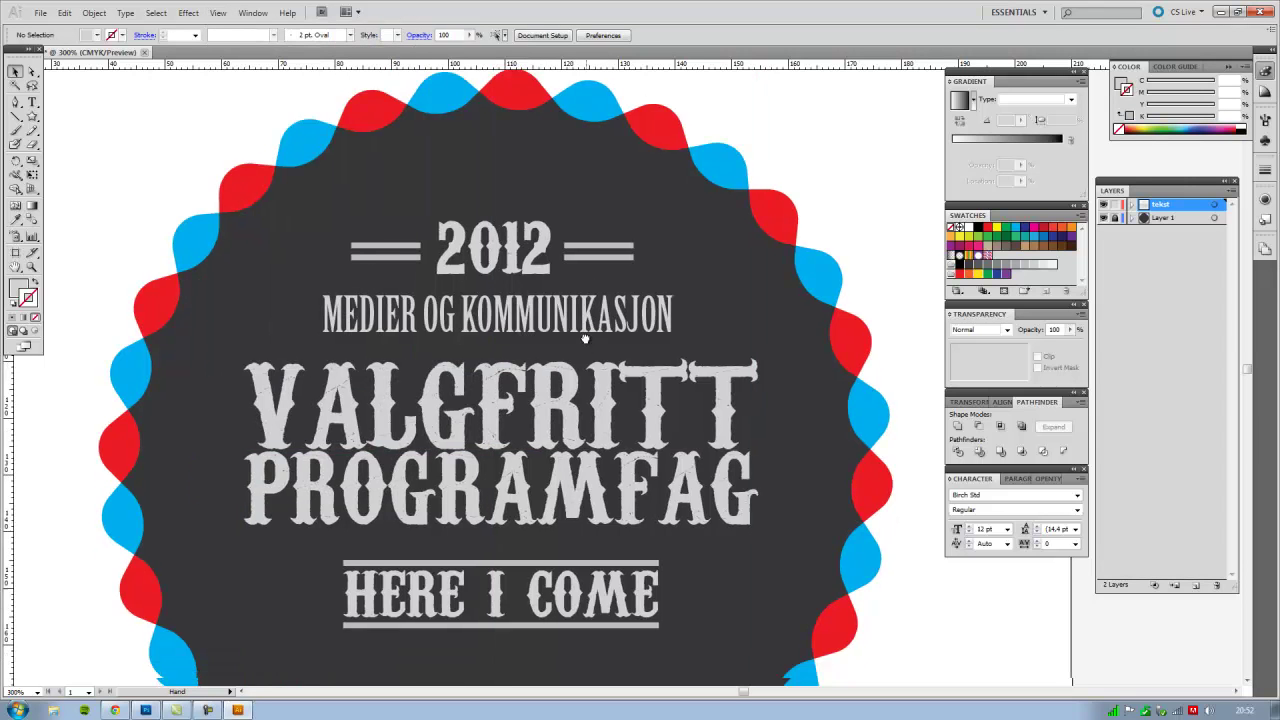
drag(588, 369, 568, 262)
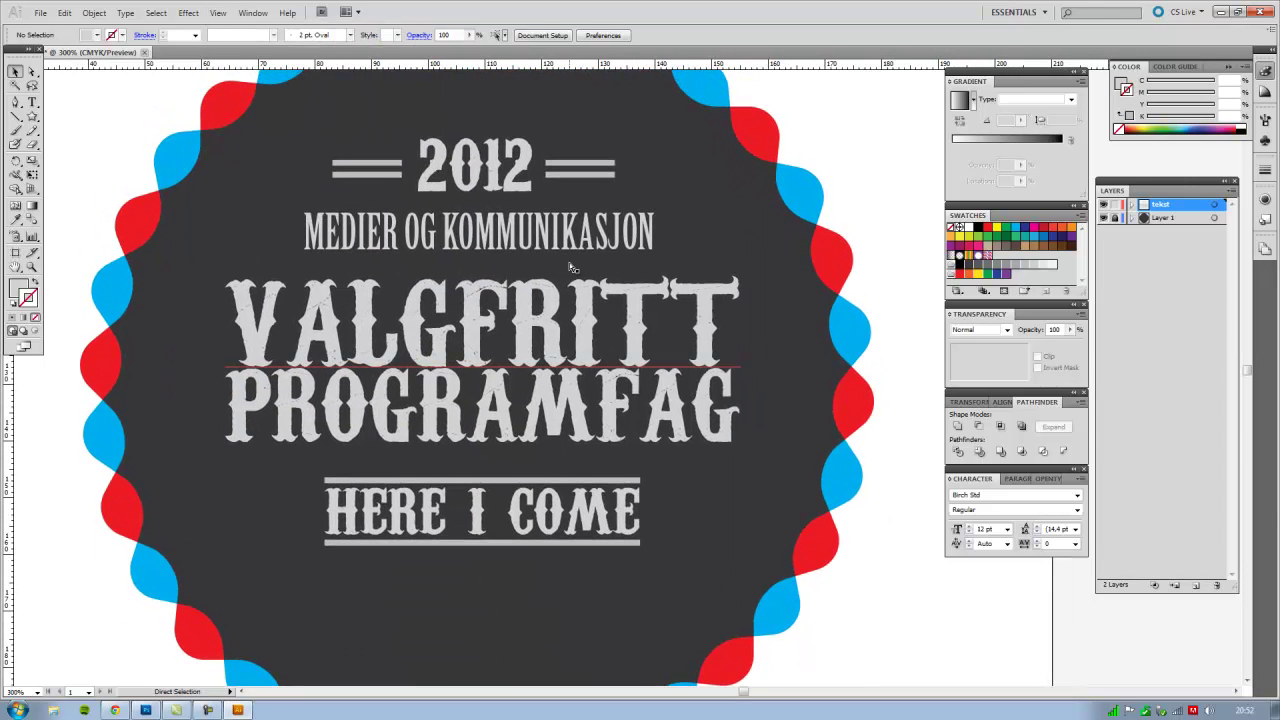
scroll(571, 267, down, 1)
key(alt+Tab)
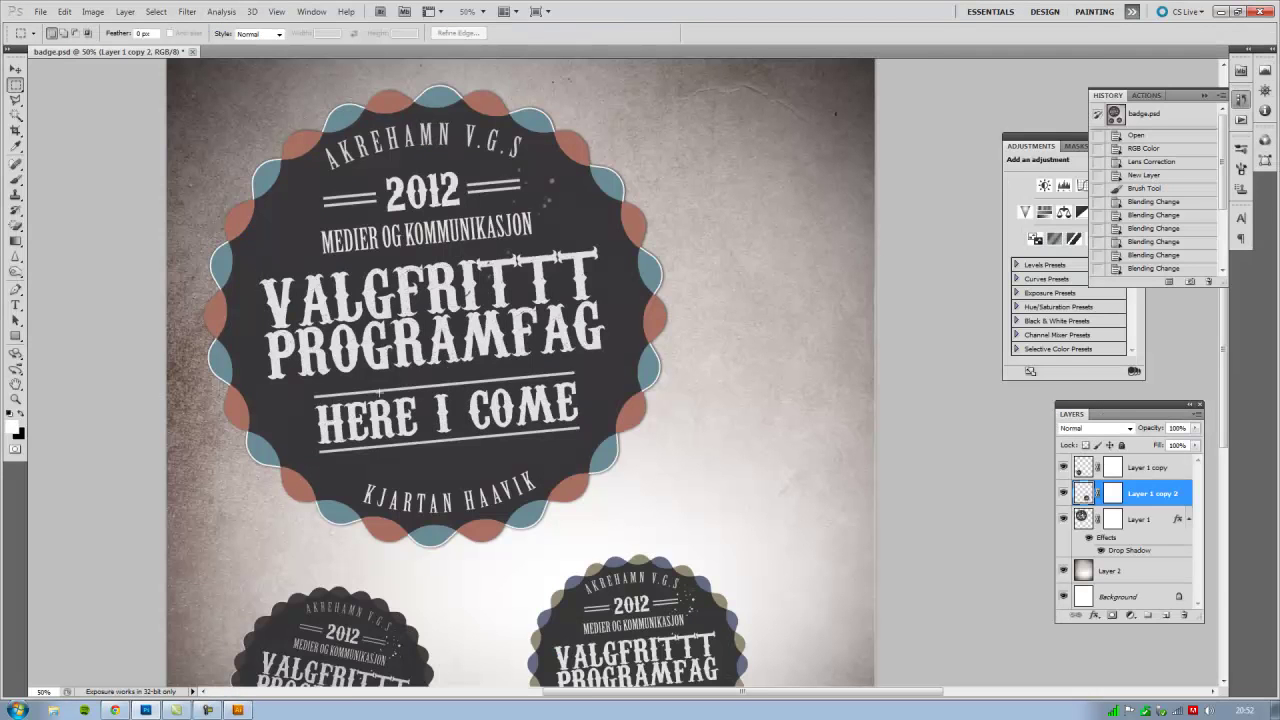
Step: Scale up the HERE I COME group to span about 84.4 mm across the badge
key(alt+Tab)
click(593, 470)
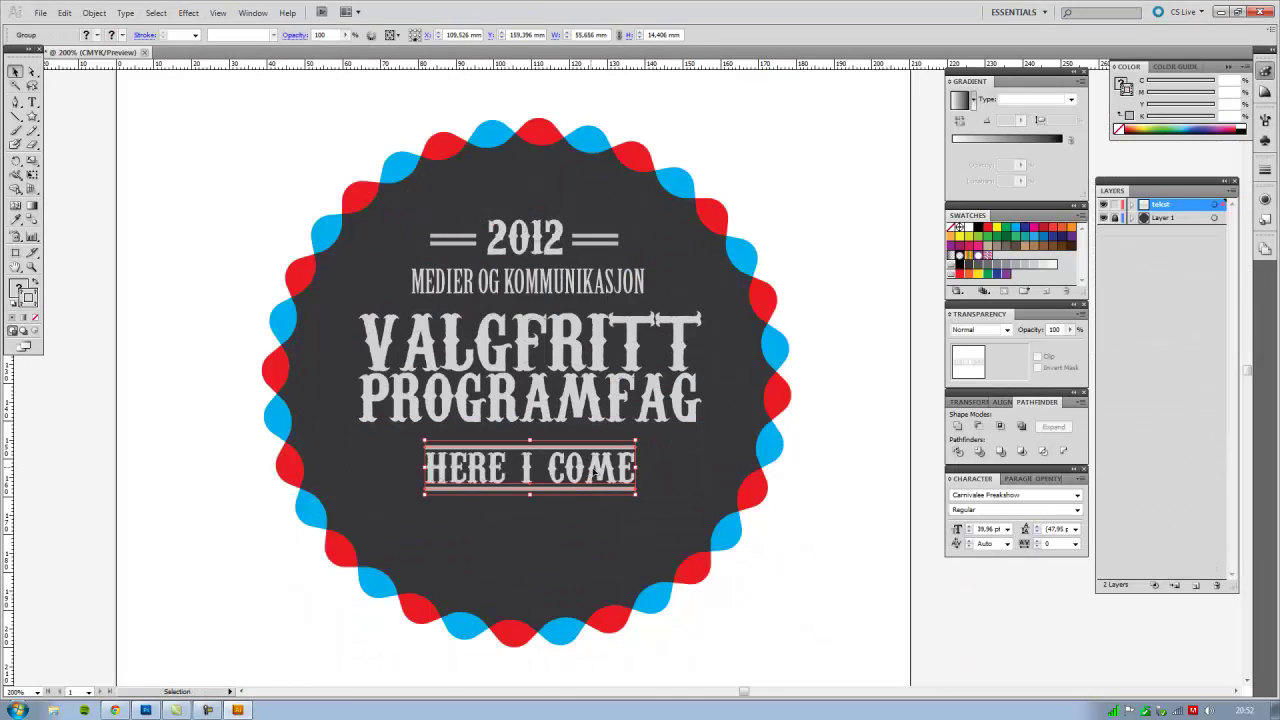
drag(636, 494, 699, 511)
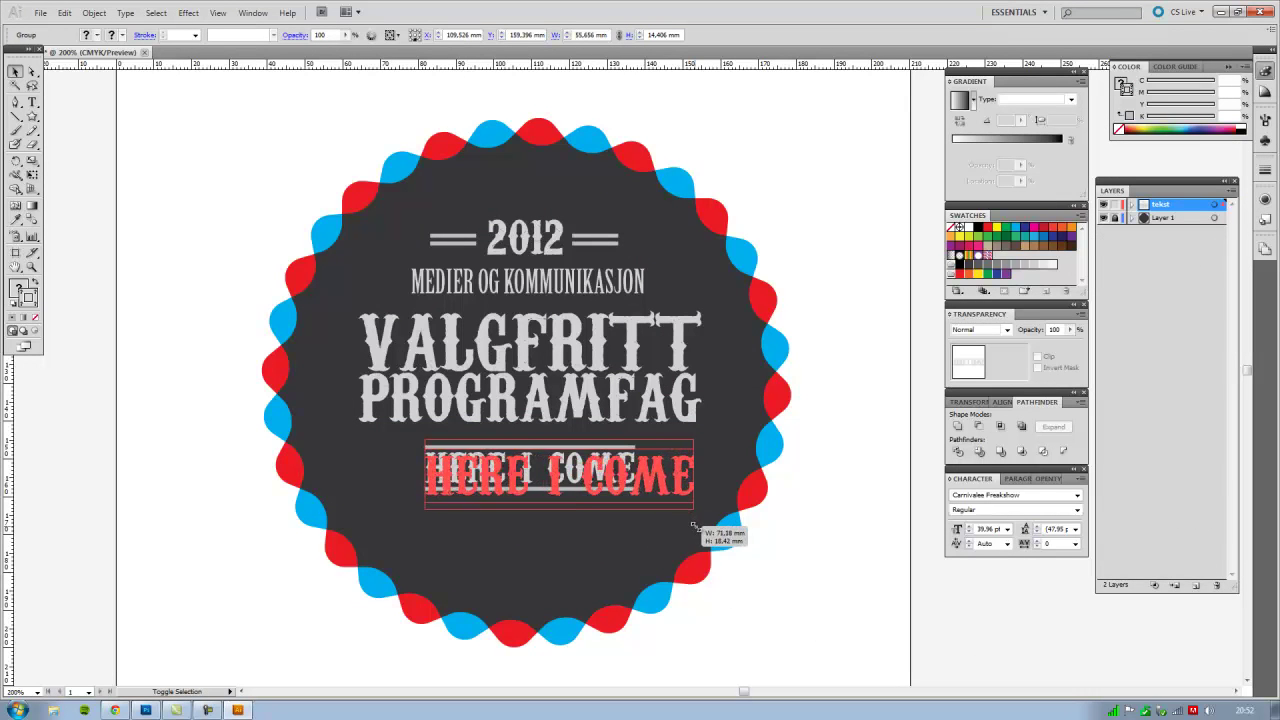
drag(424, 511, 380, 521)
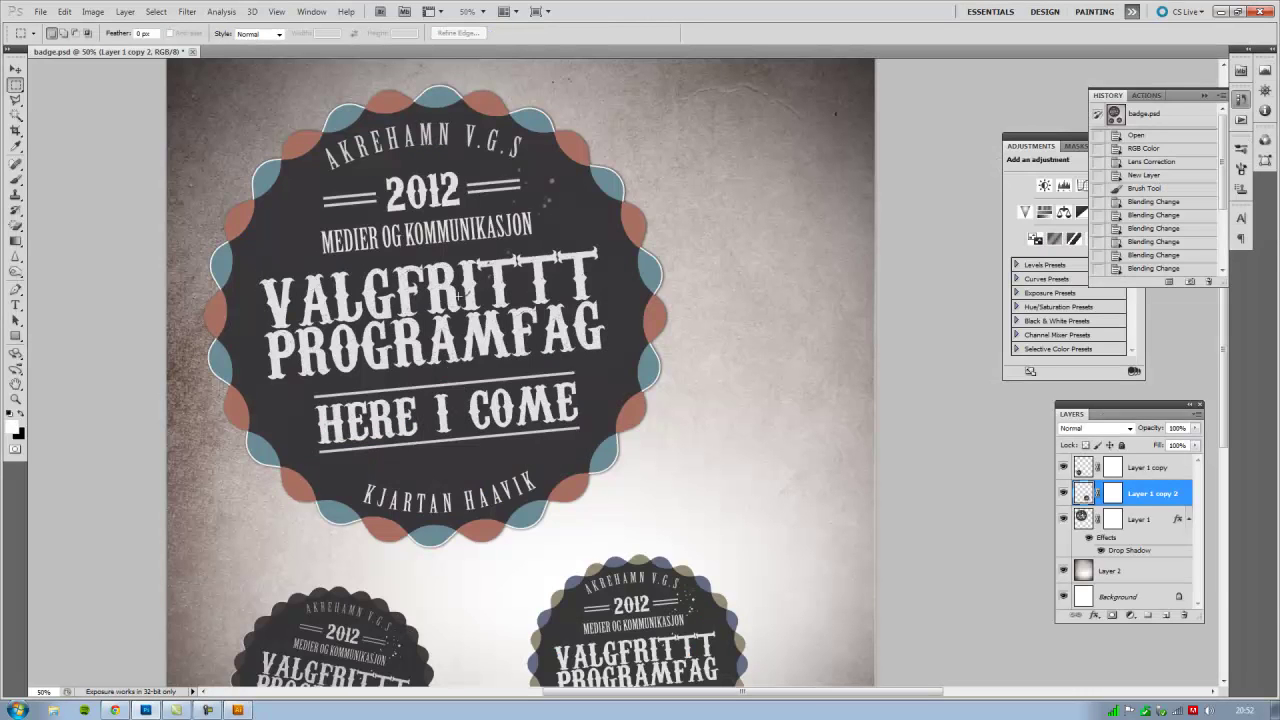
Step: Enlarge VALGFRITT PROGRAMFAG to about 109.5 mm wide, reposition it, and lower HERE I COME slightly
key(alt+Tab)
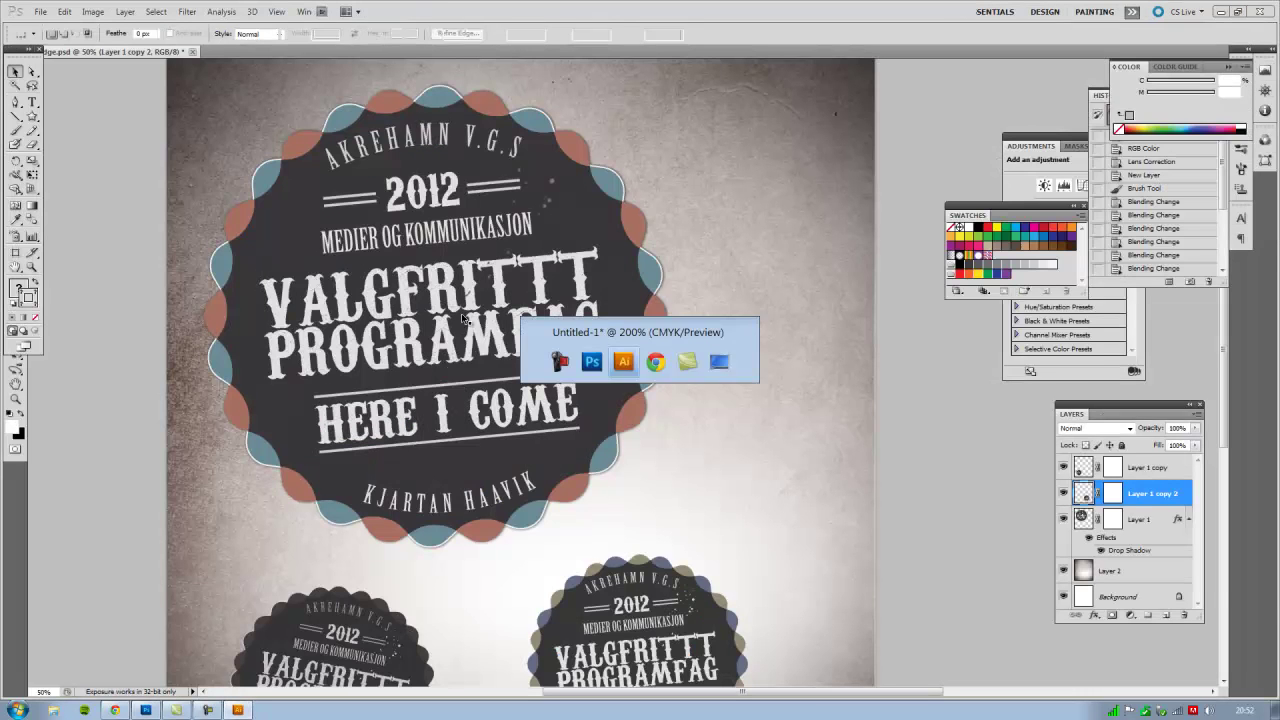
click(697, 340)
drag(702, 292, 736, 275)
drag(358, 446, 321, 455)
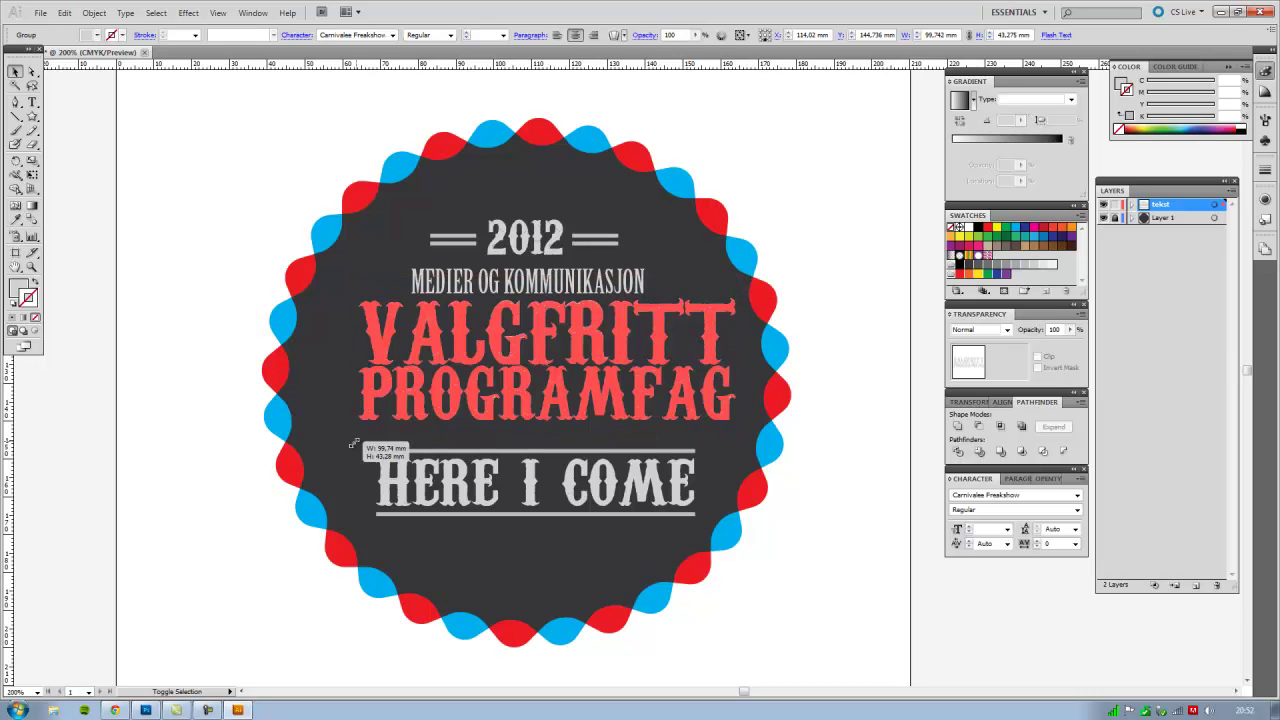
drag(487, 375, 482, 383)
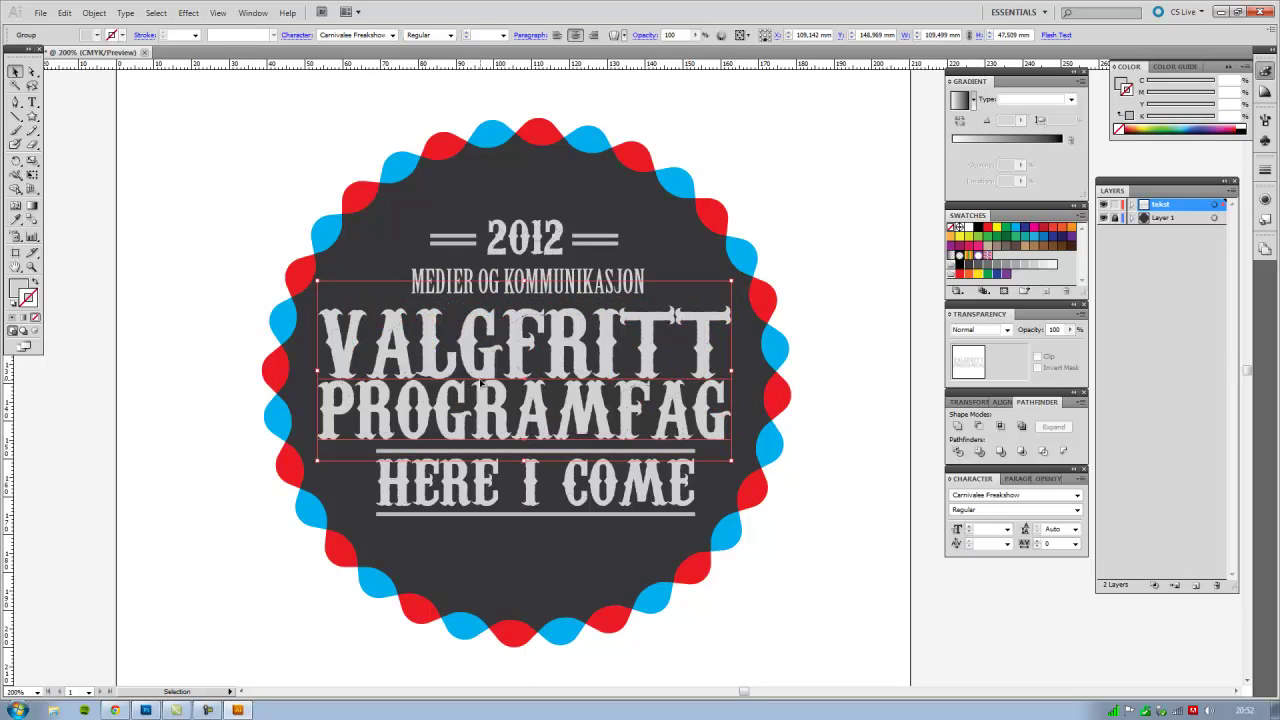
drag(526, 484, 528, 500)
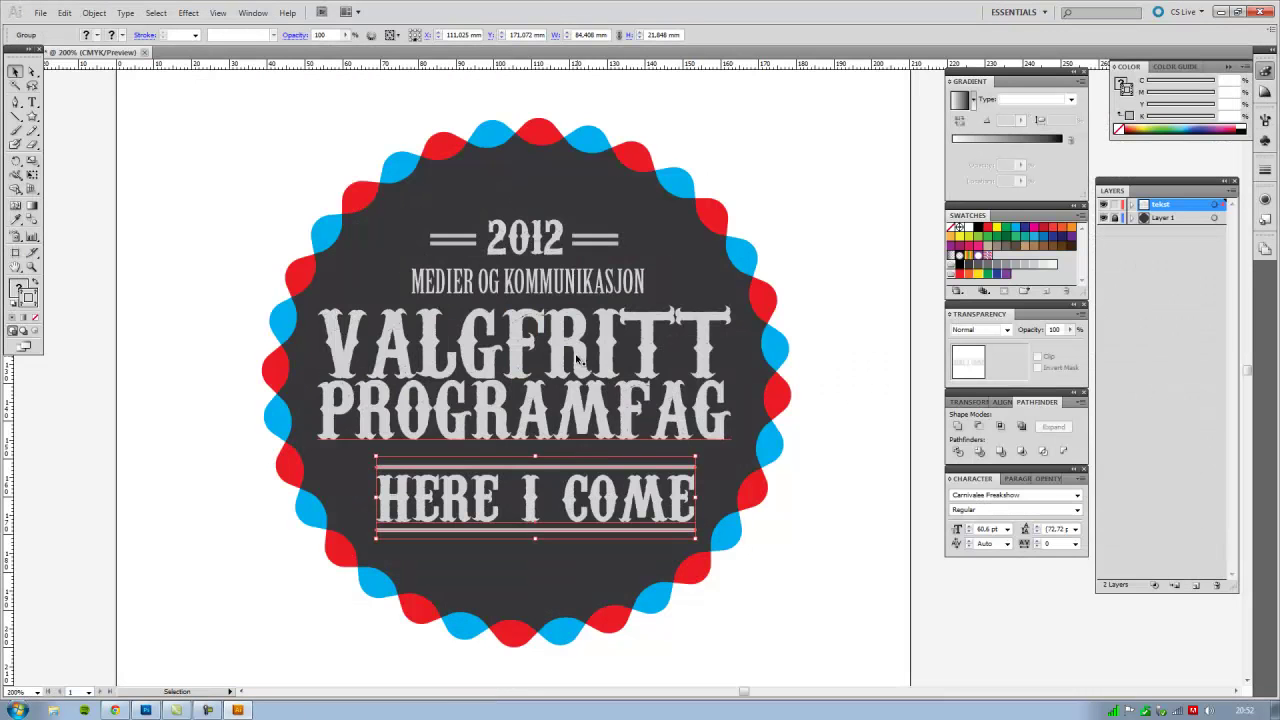
Step: Deselect the badge artwork while comparing with the Photoshop reference, then go back to Illustrator
click(575, 358)
click(890, 650)
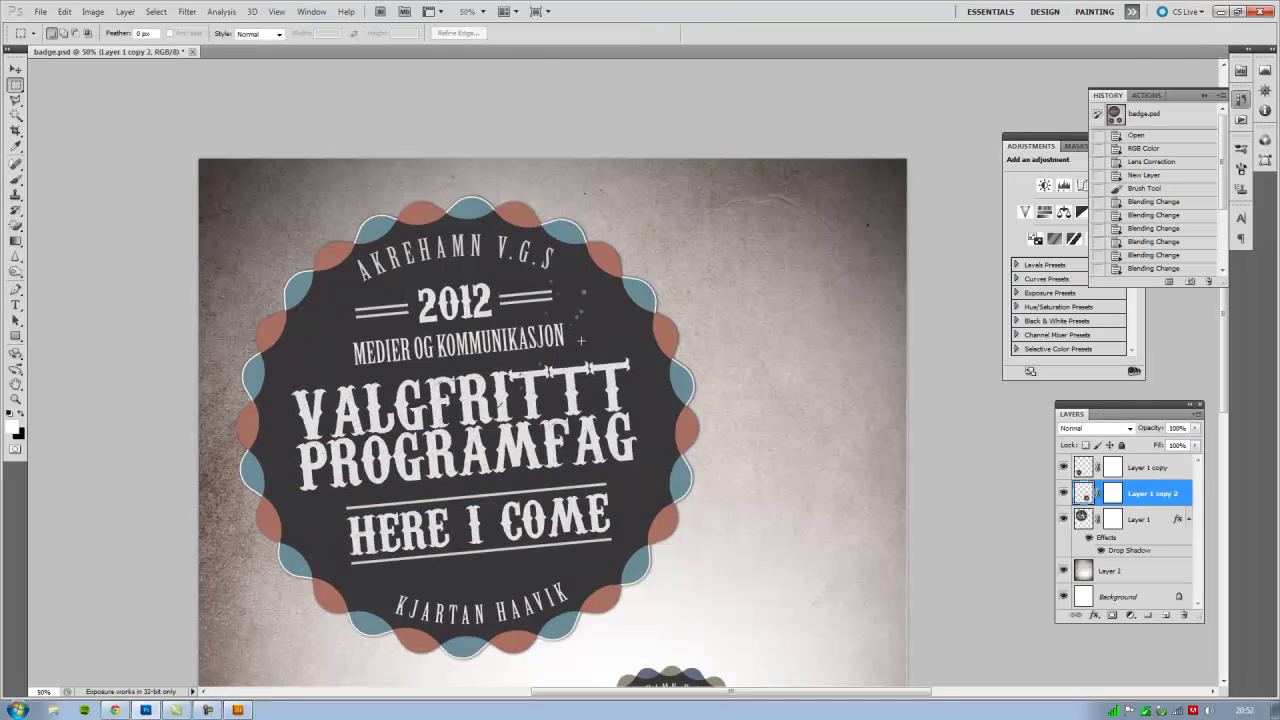
key(Tab)
key(Tab)
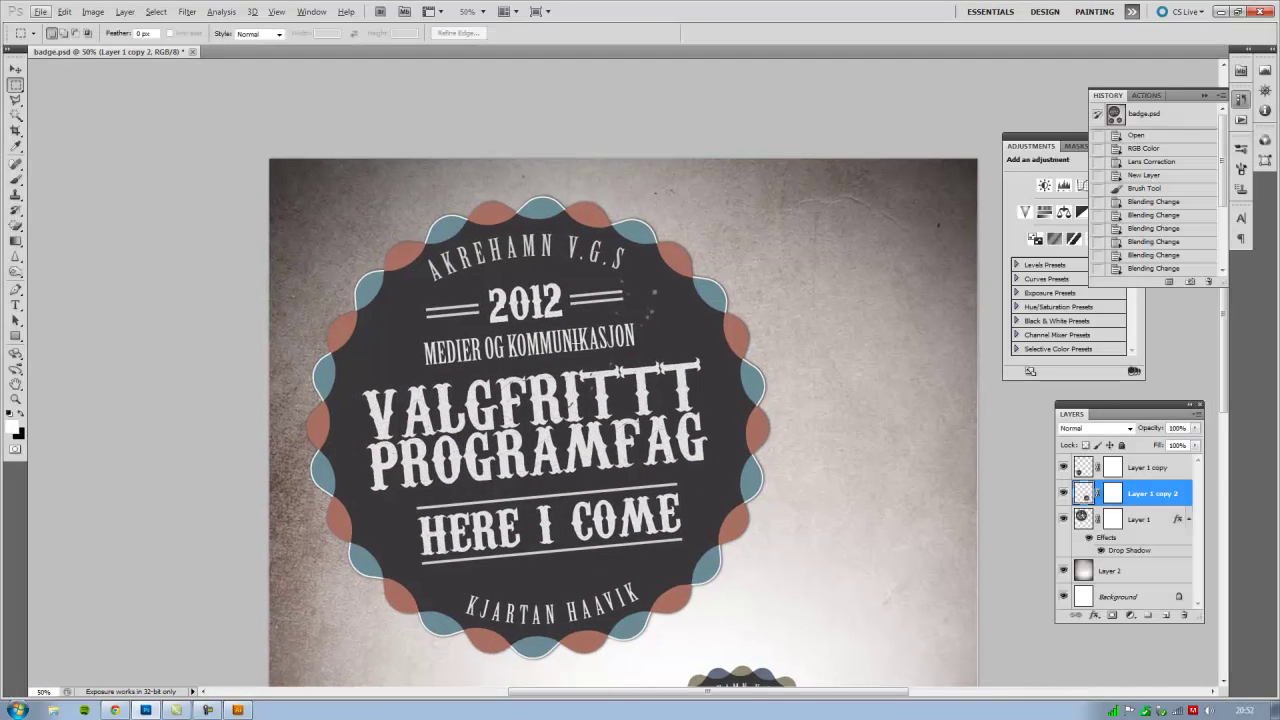
key(alt+Tab)
key(alt+Tab)
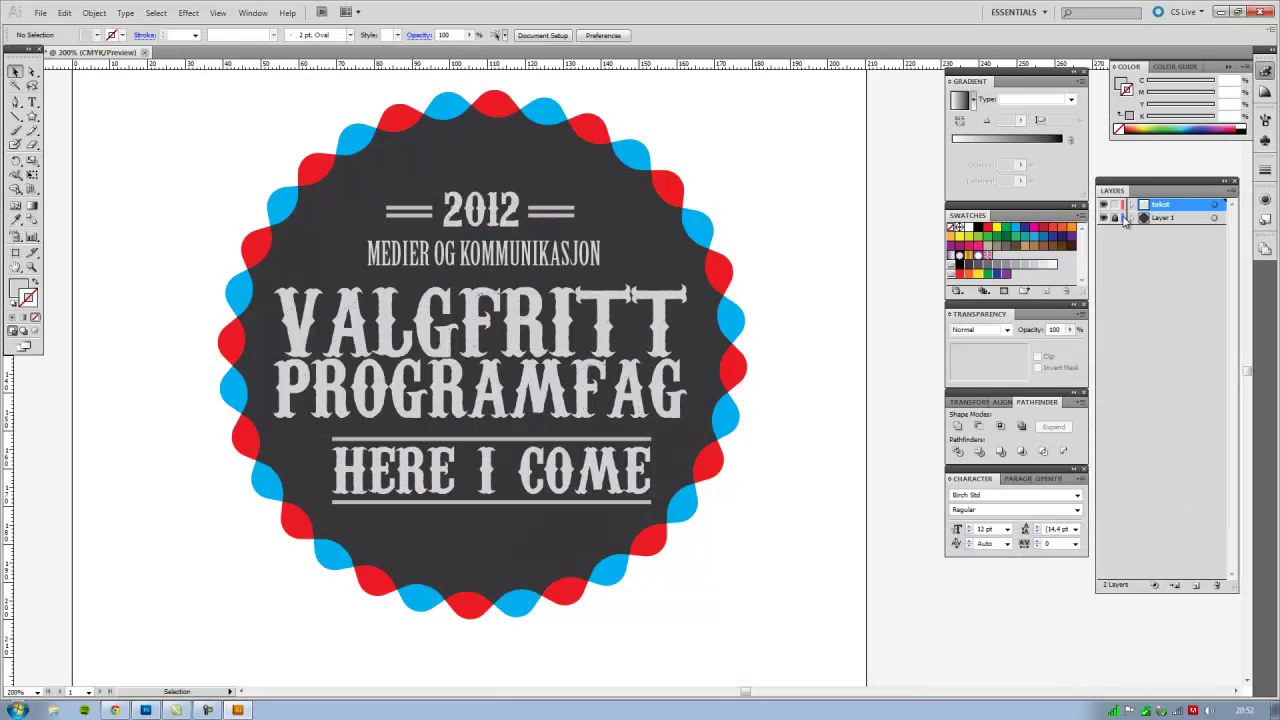
Step: Lock the tekst layer and add a new top layer named 'type path 1'
click(32, 117)
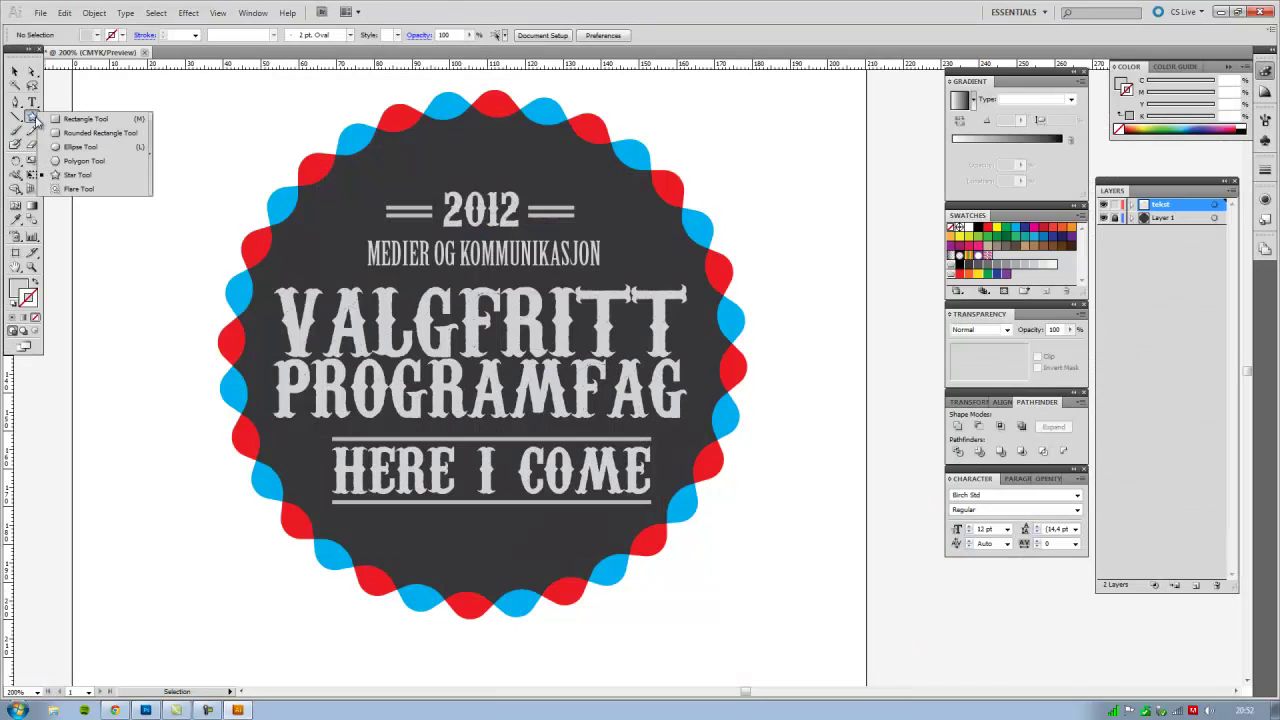
click(110, 152)
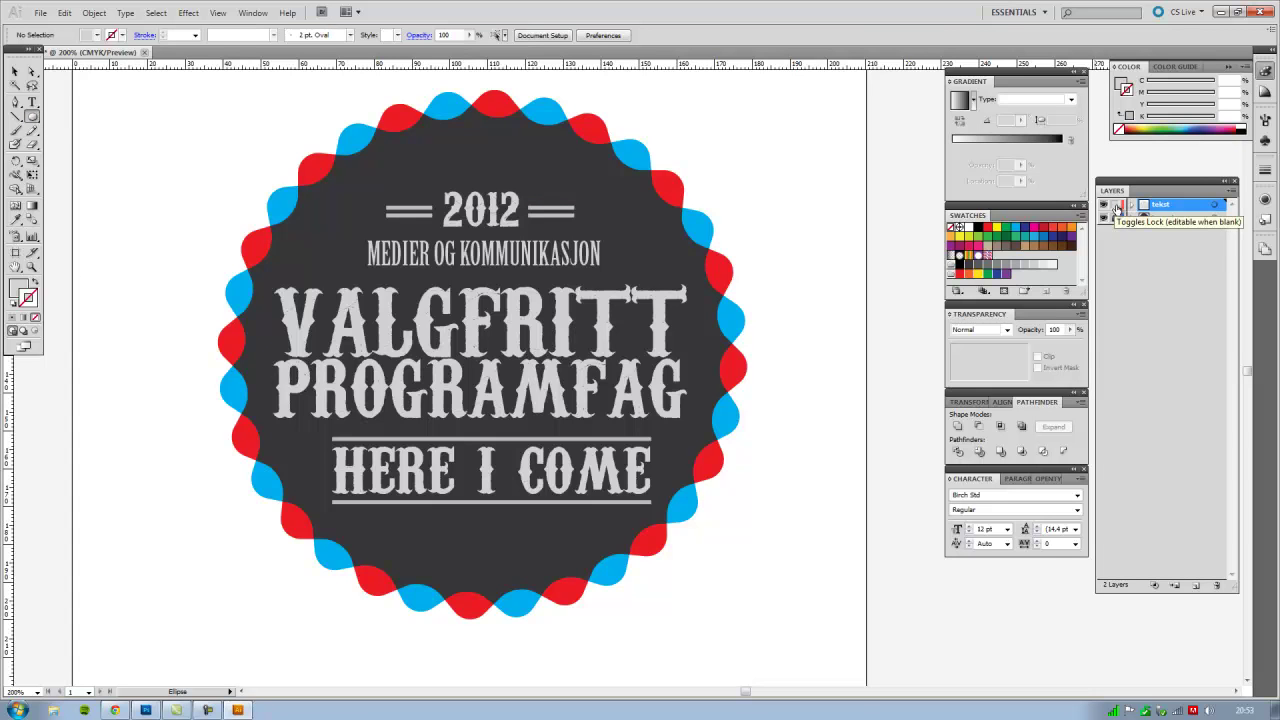
click(1116, 206)
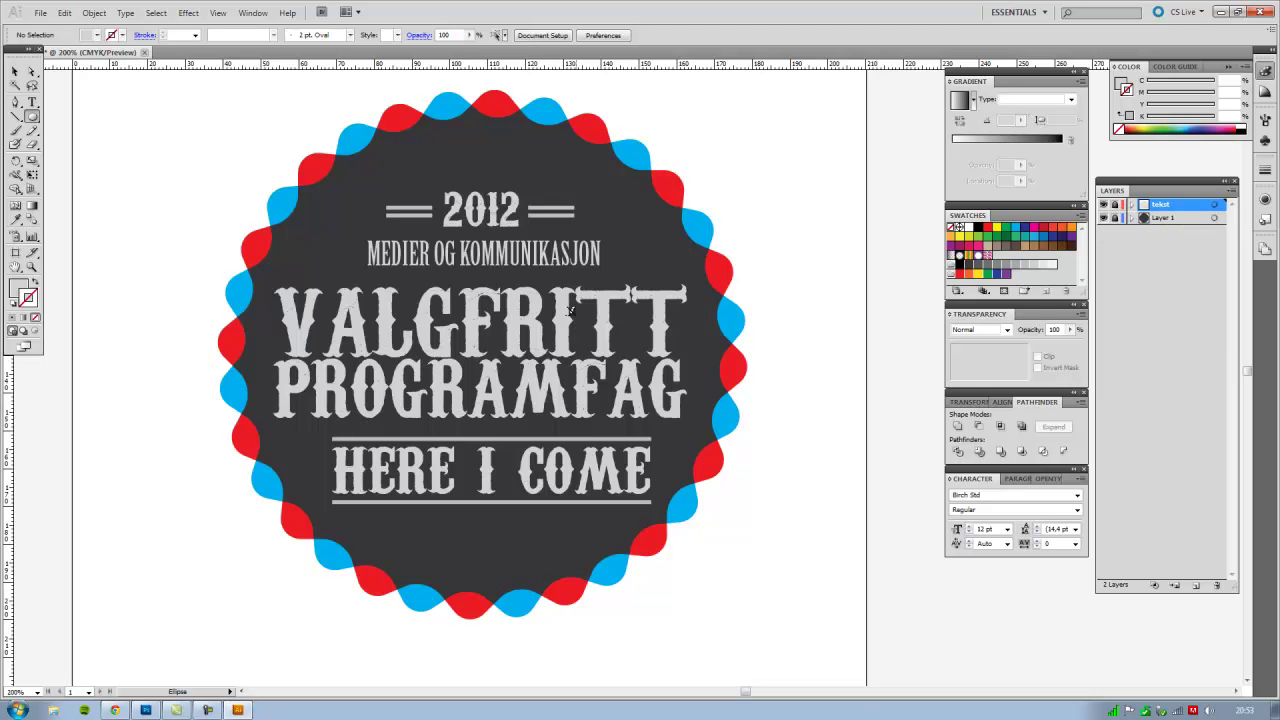
click(1196, 585)
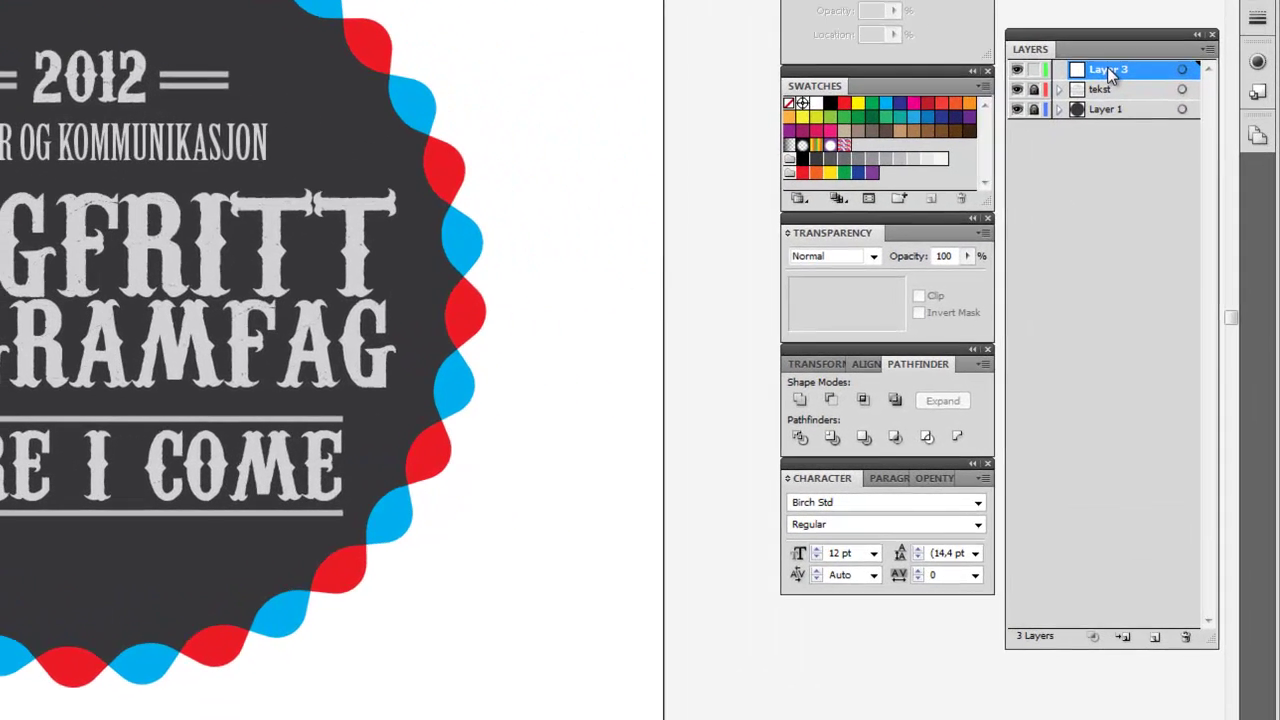
double_click(1109, 70)
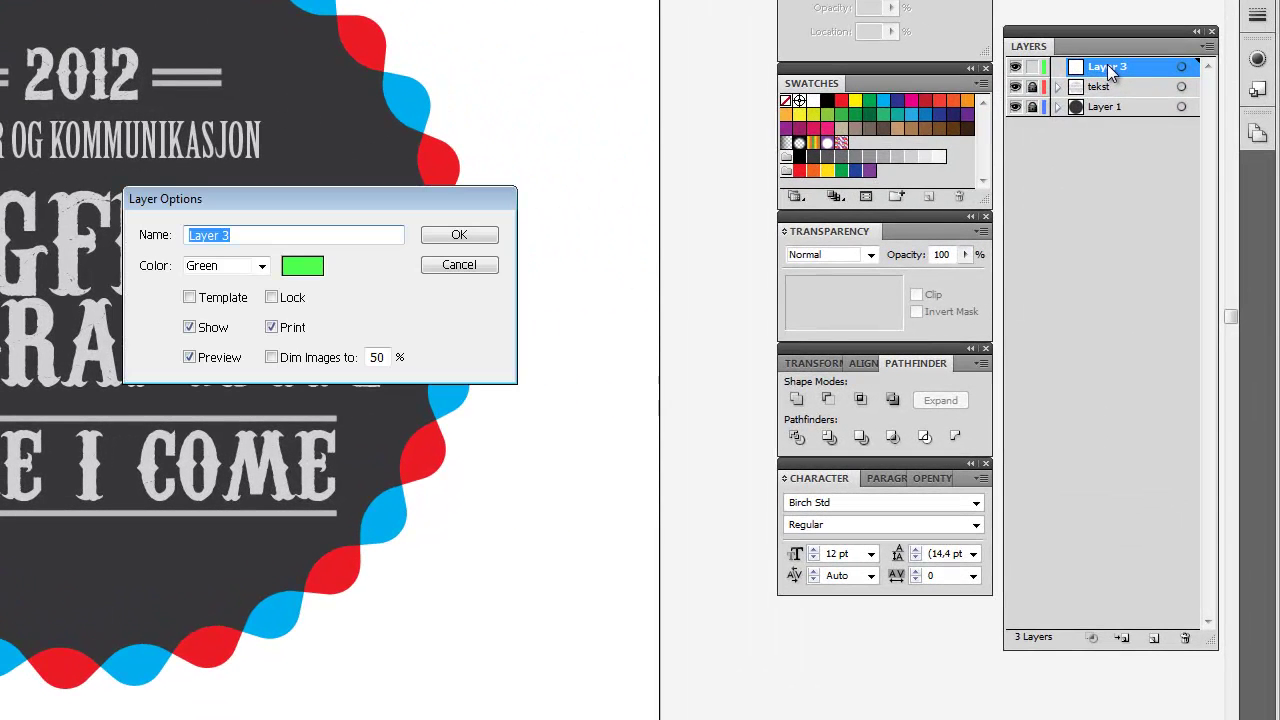
text(type path 1)
click(466, 238)
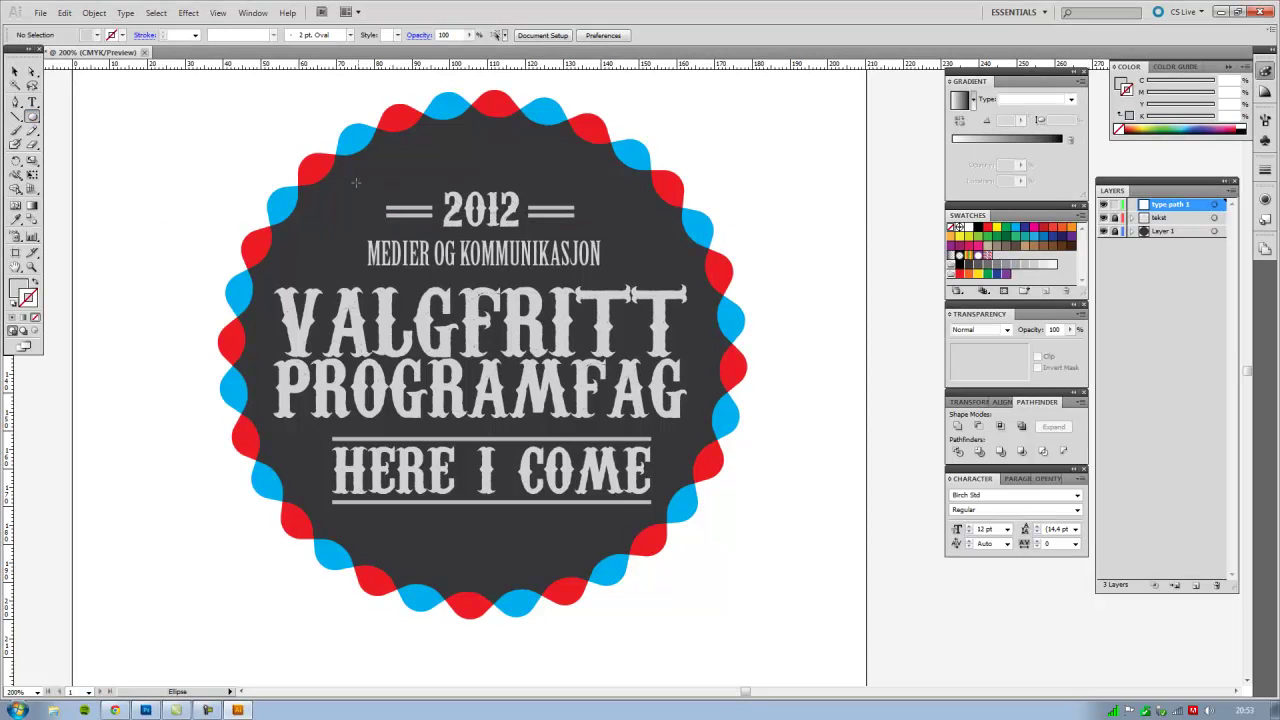
Step: Draw an ellipse over the badge centre, then widen it and shift it into place
drag(298, 190, 692, 576)
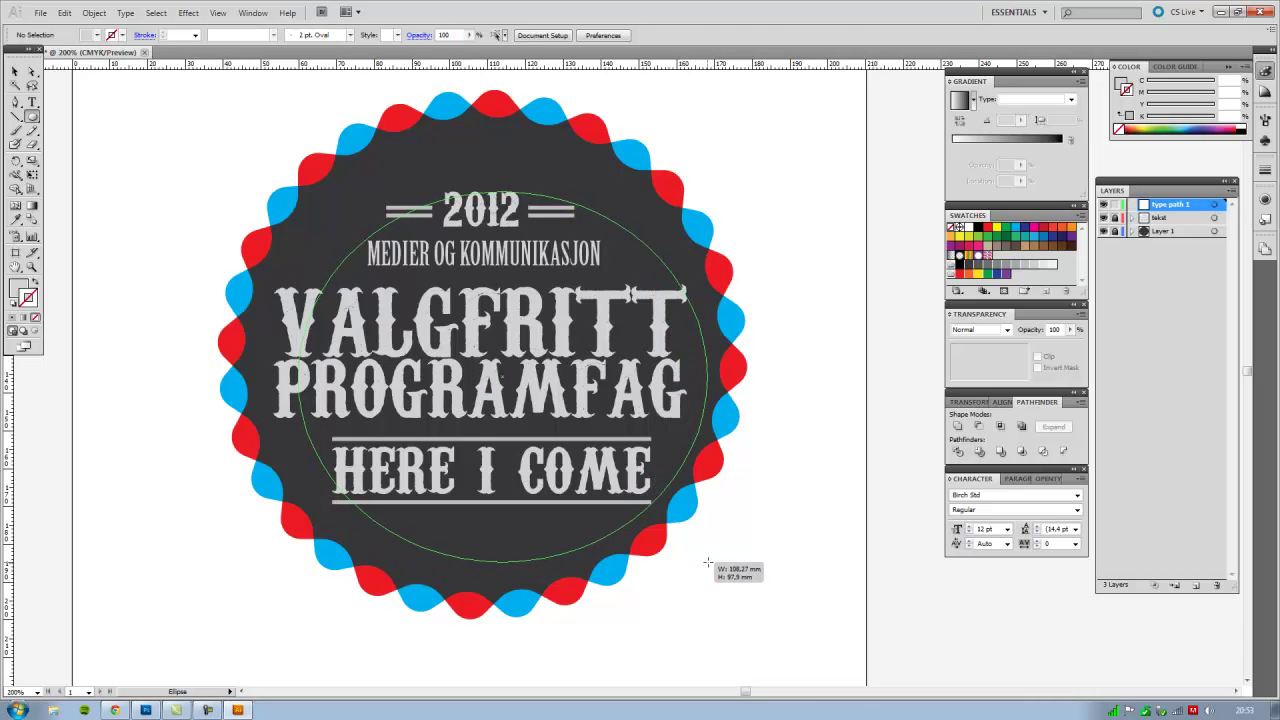
drag(692, 576, 708, 561)
key(v)
drag(293, 375, 257, 376)
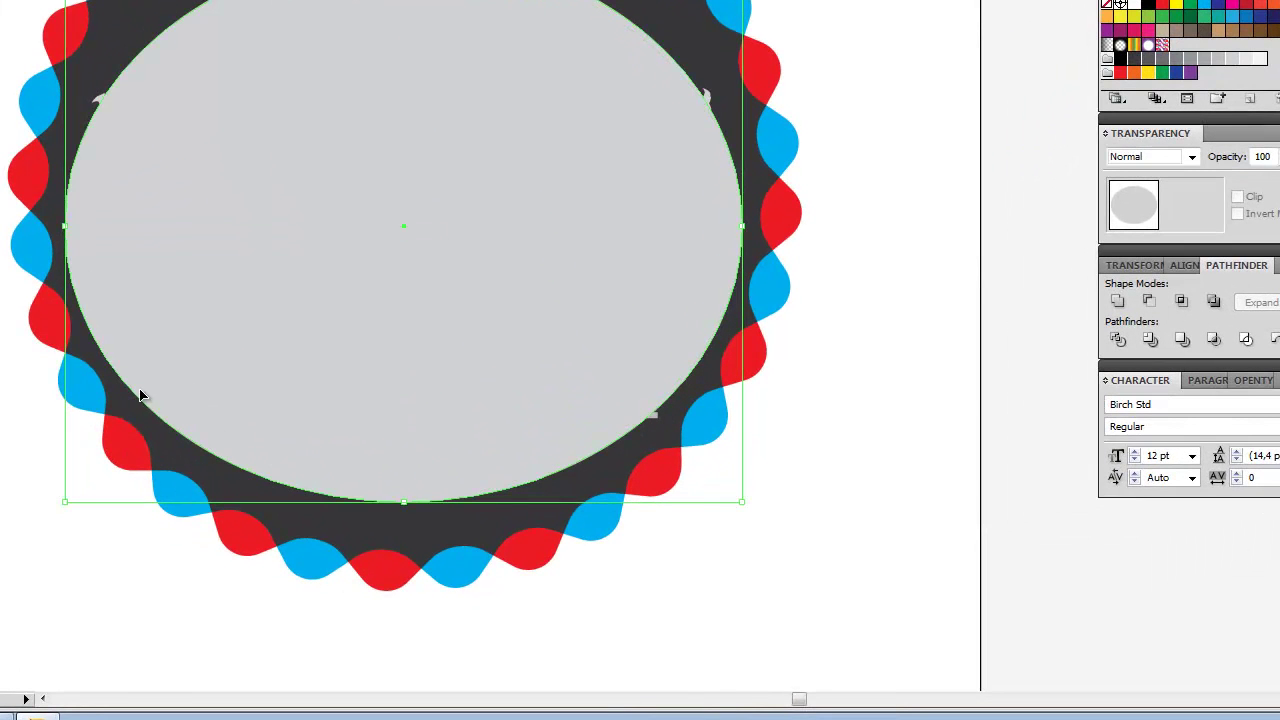
drag(583, 467, 590, 489)
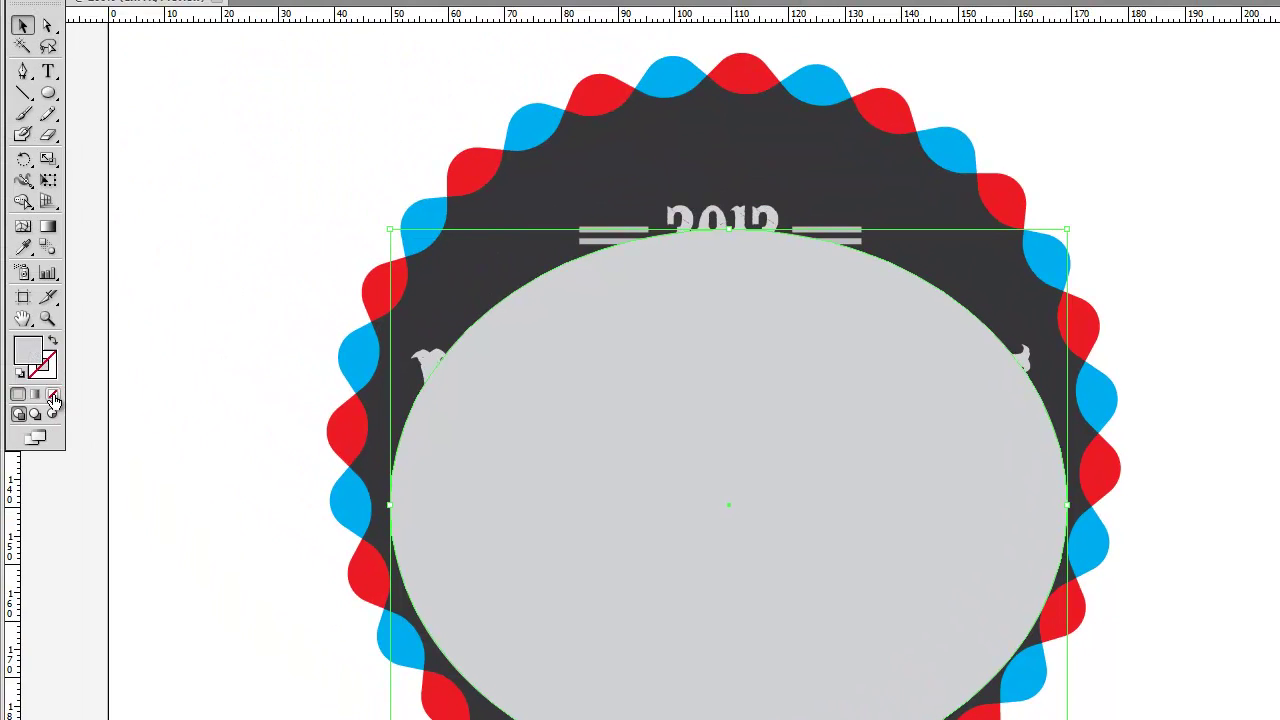
Step: Remove the ellipse's fill and type the author's name along its path in 12 pt Birch Std
click(53, 397)
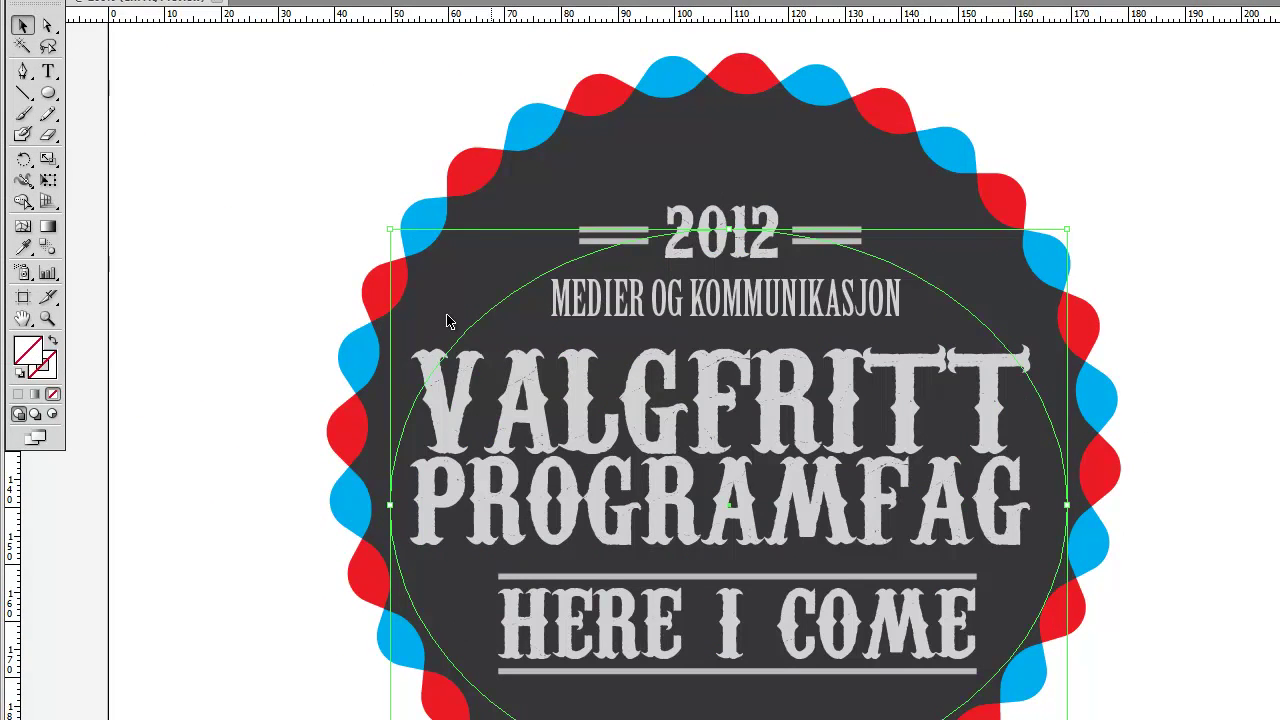
drag(47, 71, 192, 122)
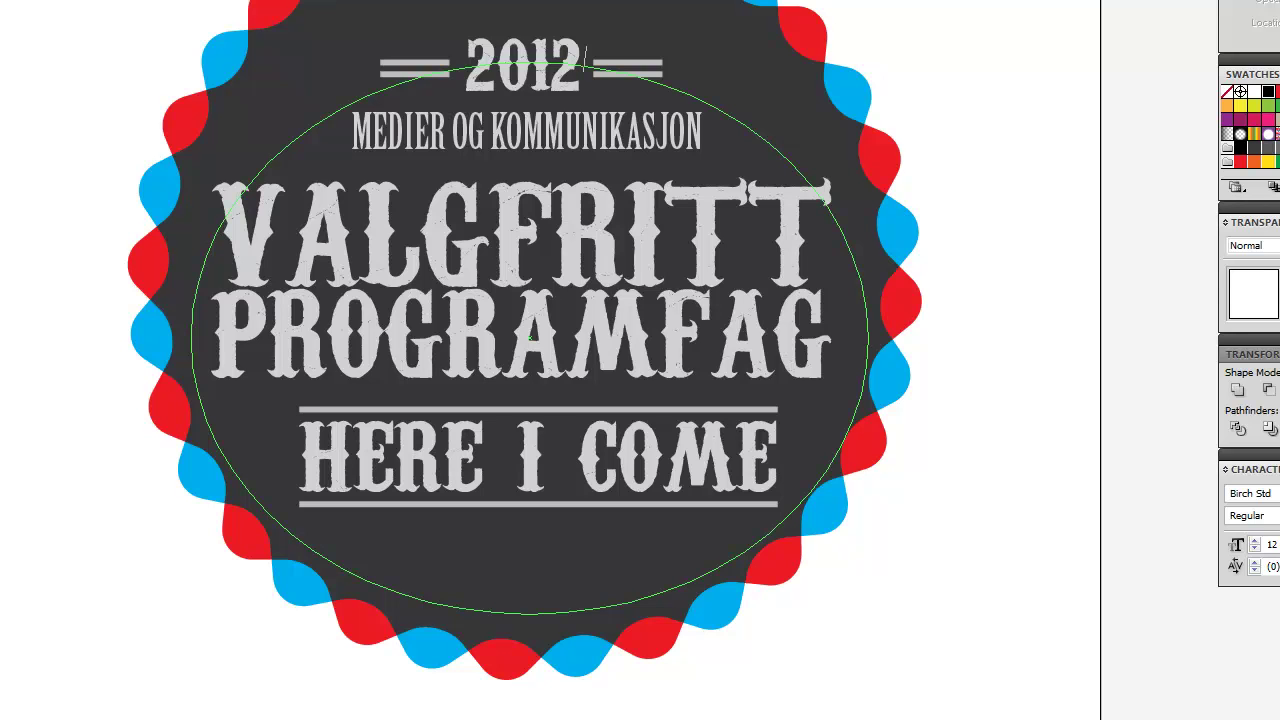
text(KJARTAN HAAV)
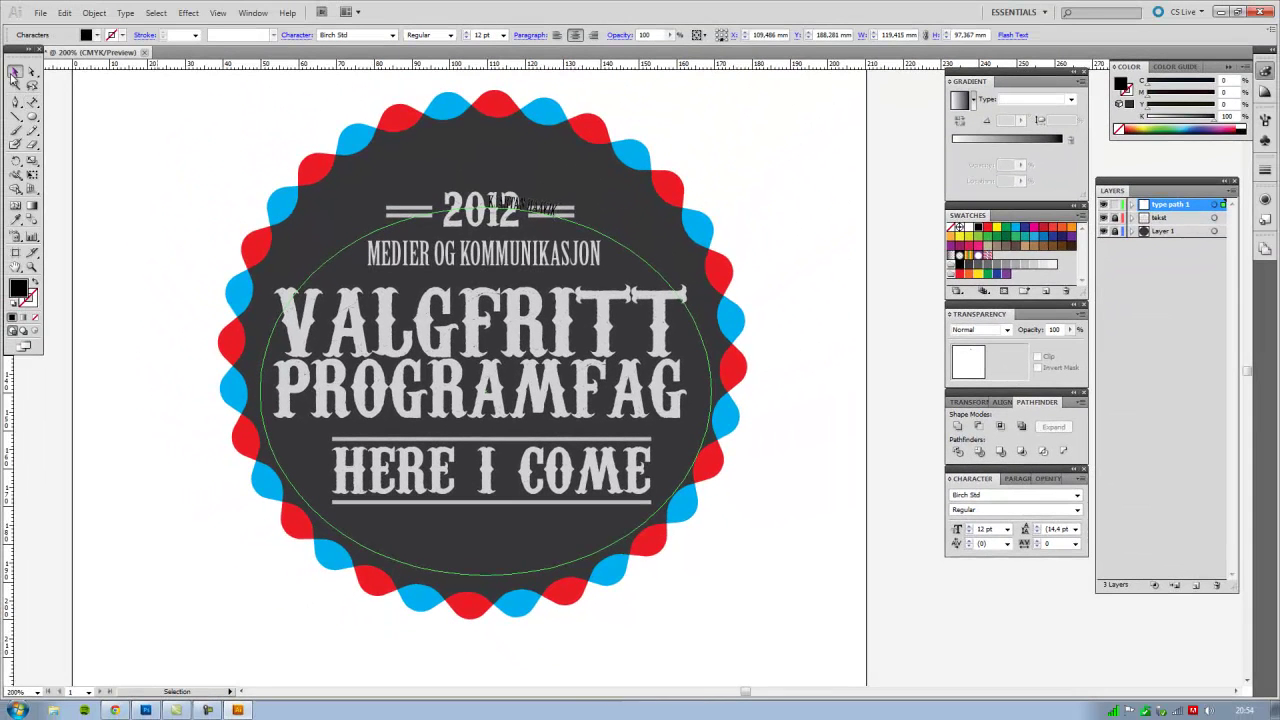
Step: Move the curved name text to the bottom of the circle, reading right side up
click(15, 72)
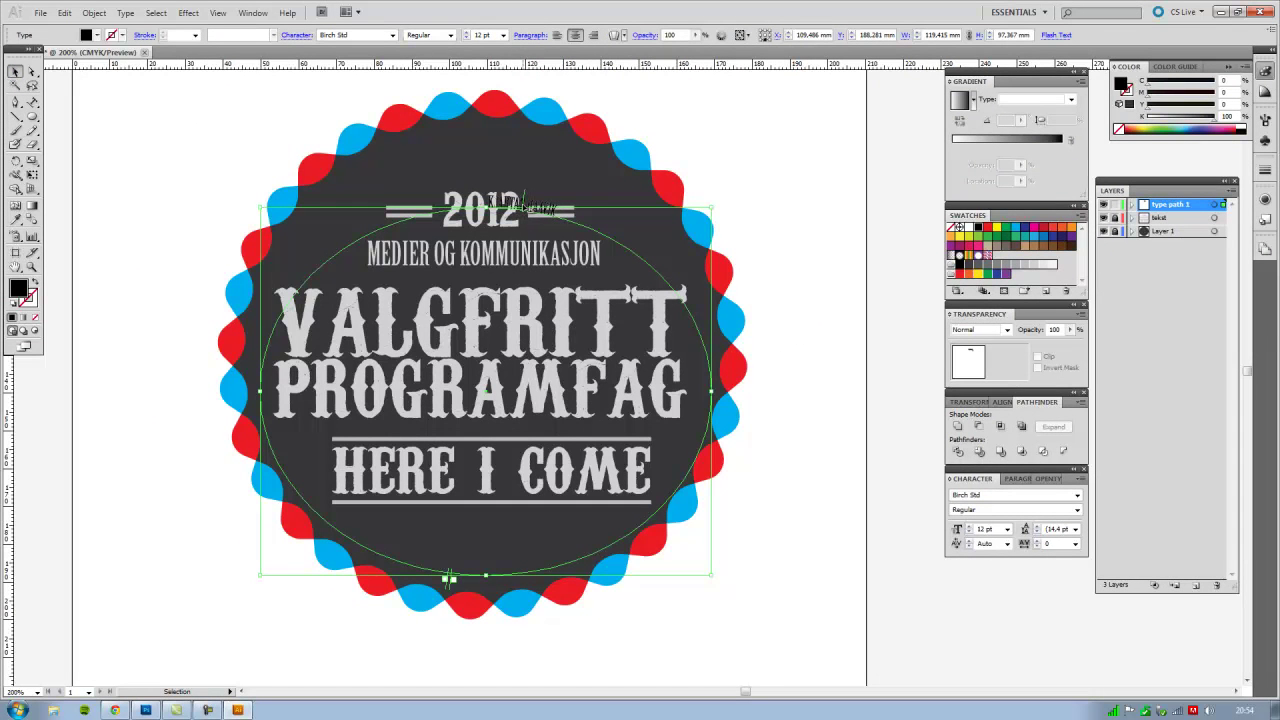
drag(522, 200, 540, 578)
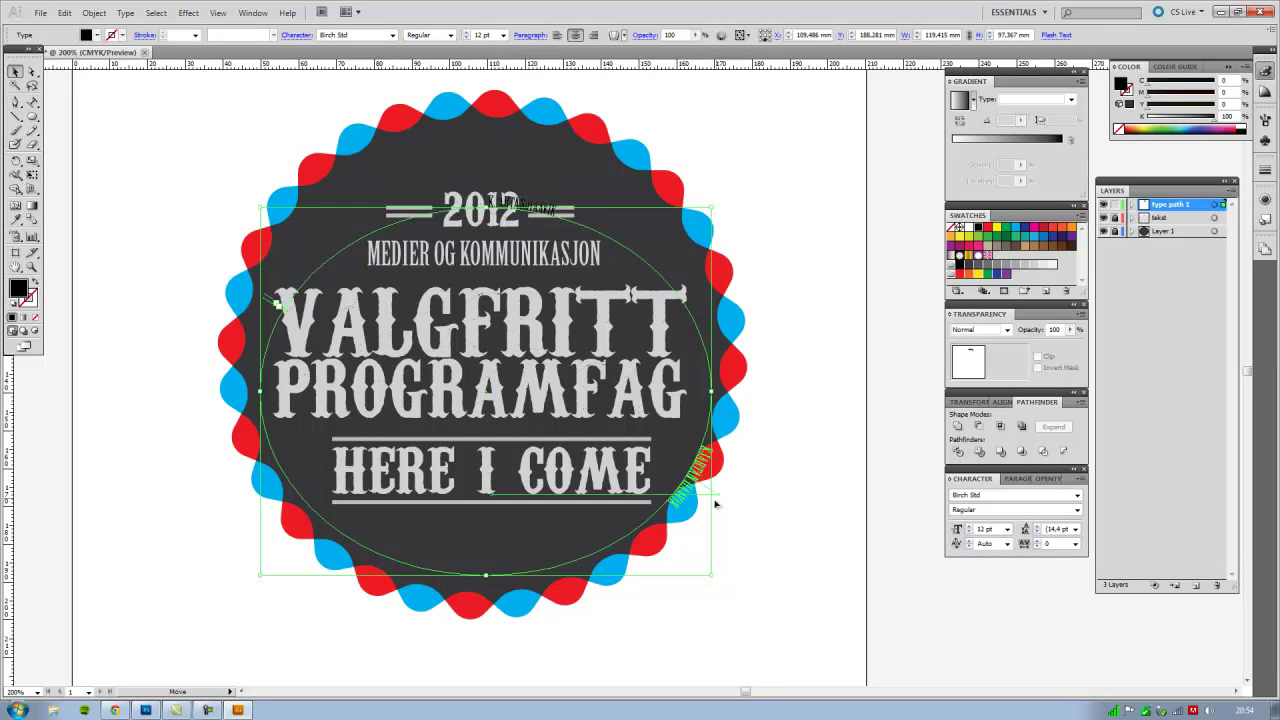
mouse_move(540, 578)
mouse_down()
mouse_move(566, 570)
mouse_move(486, 580)
mouse_move(499, 568)
mouse_up()
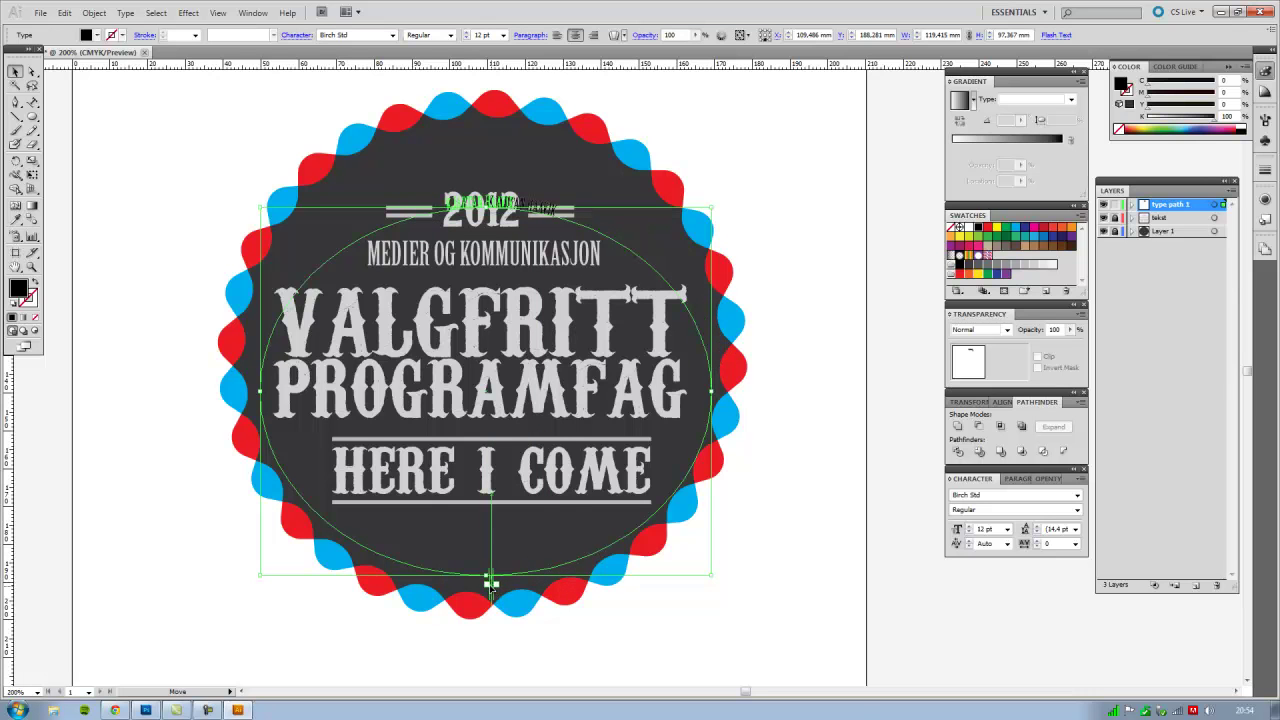
drag(499, 568, 518, 577)
Step: Zoom in on the name text and colour all of it light grey
key(z)
drag(455, 525, 549, 608)
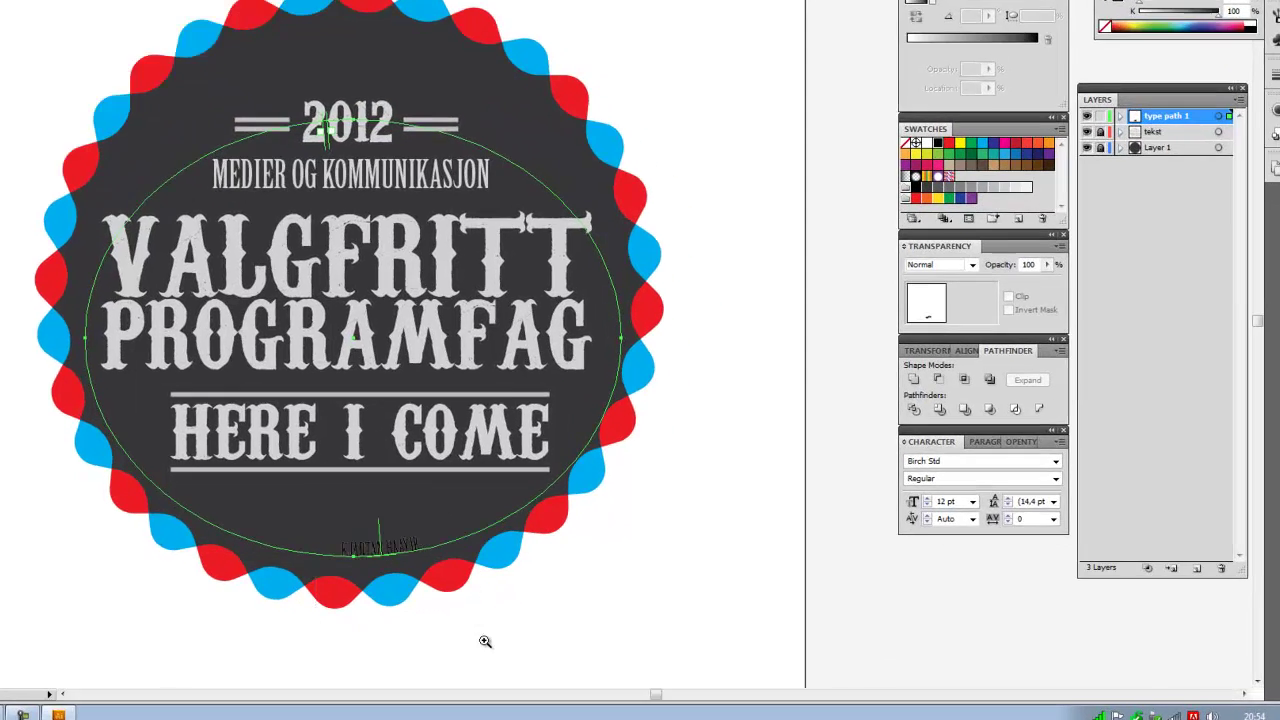
drag(228, 315, 60, 500)
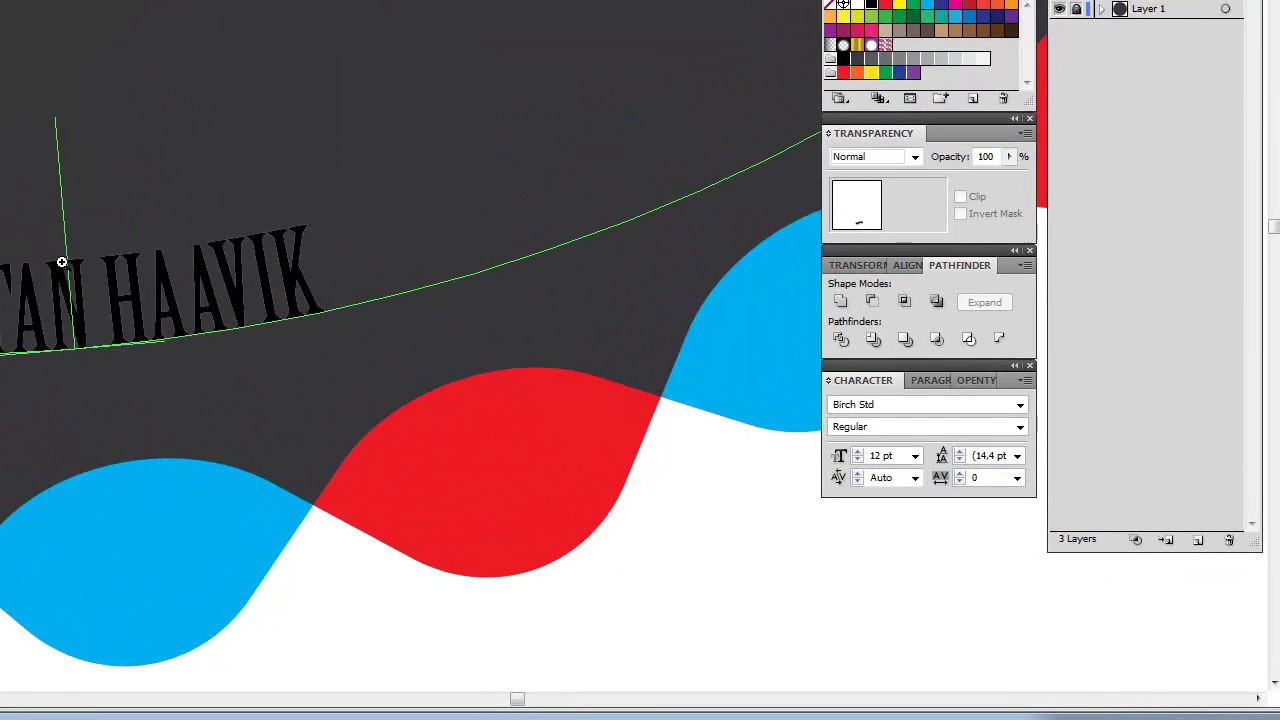
scroll(183, 223, down, 2)
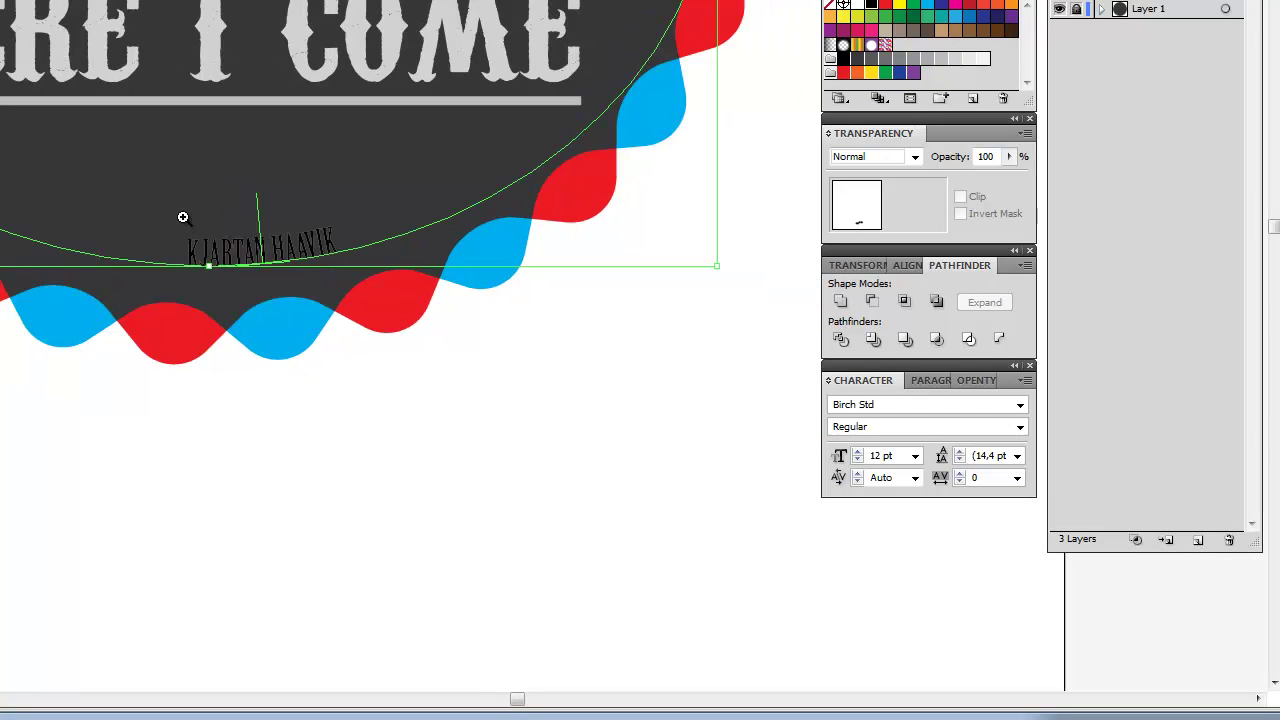
click(183, 217)
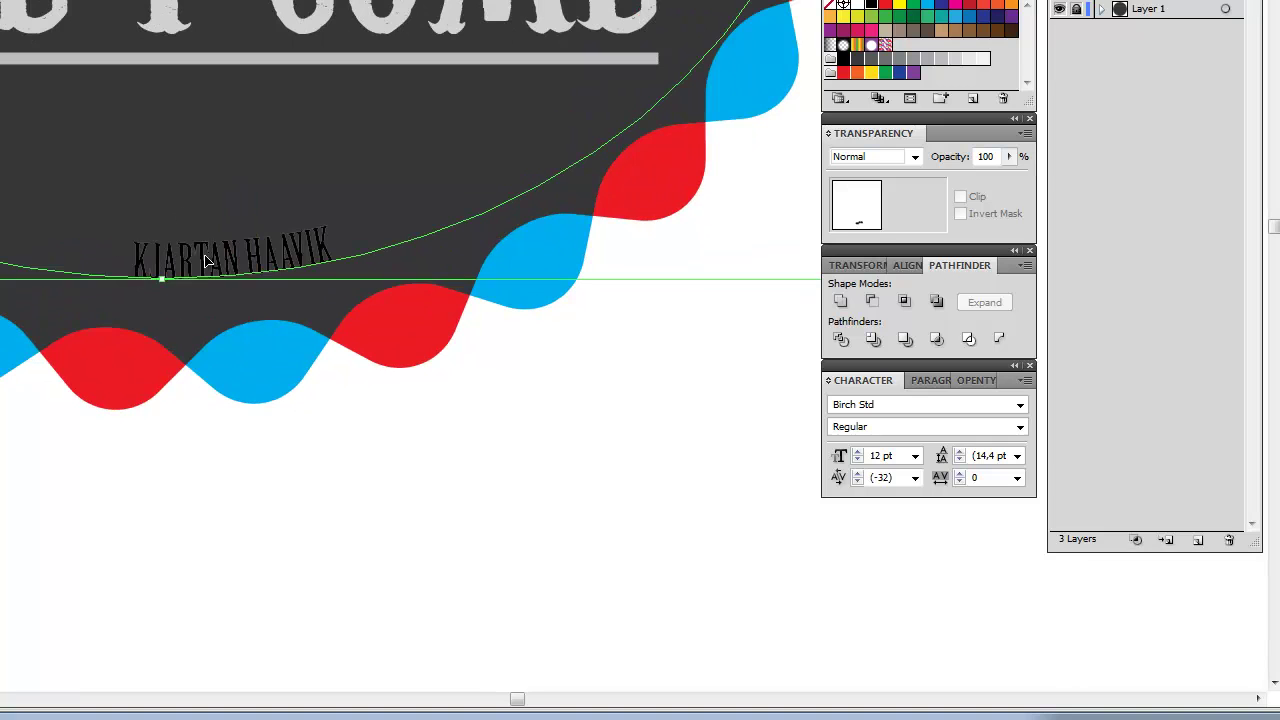
key(ctrl+a)
click(955, 60)
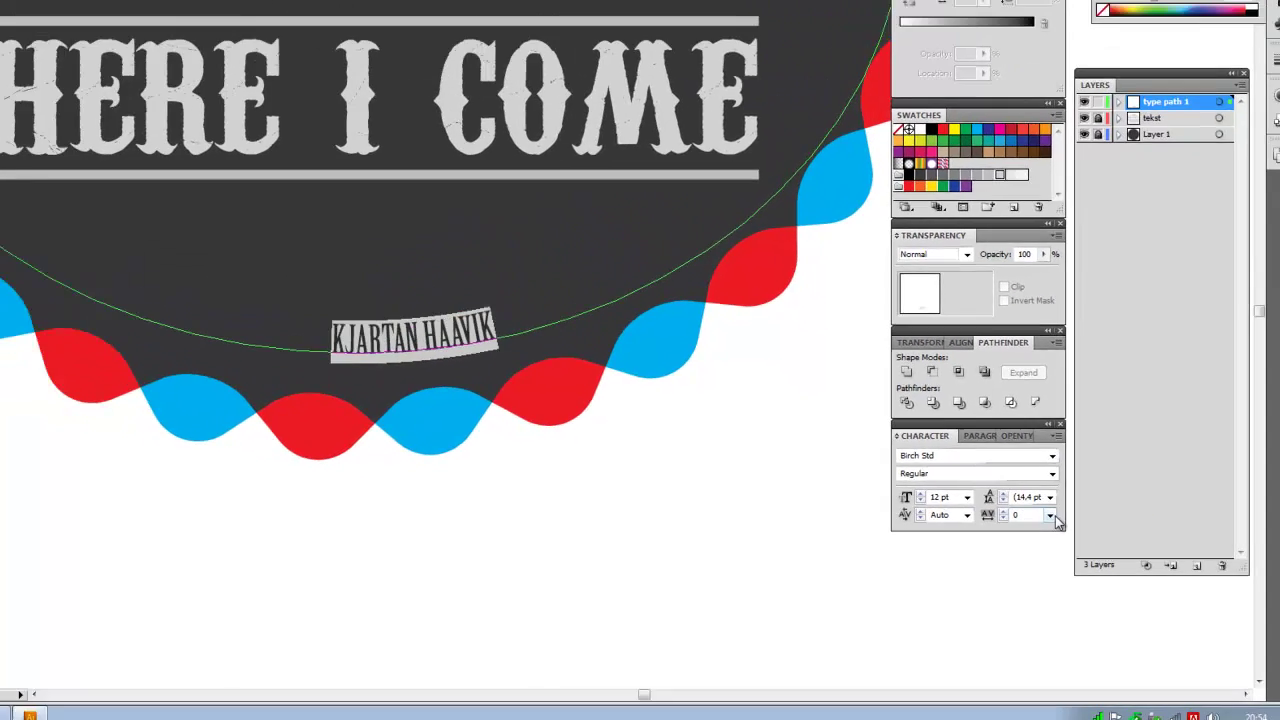
Step: Give the name text 200 tracking and a larger font size
click(1076, 545)
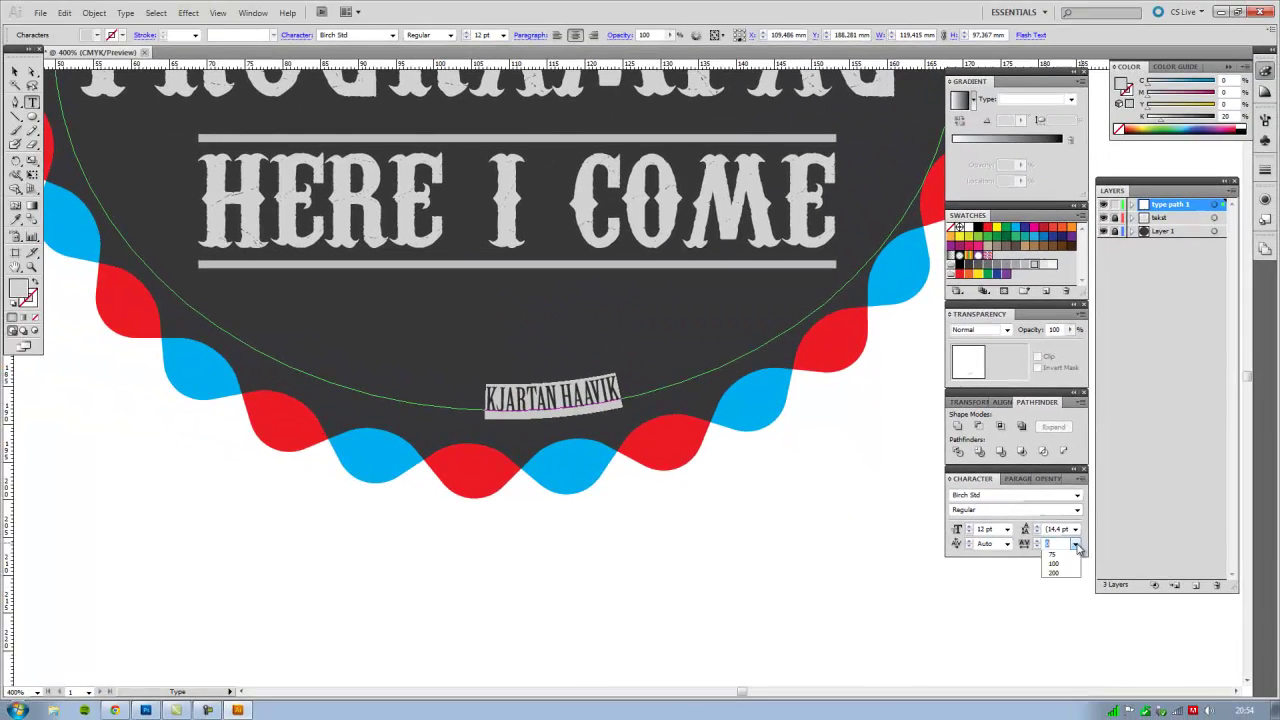
click(1056, 694)
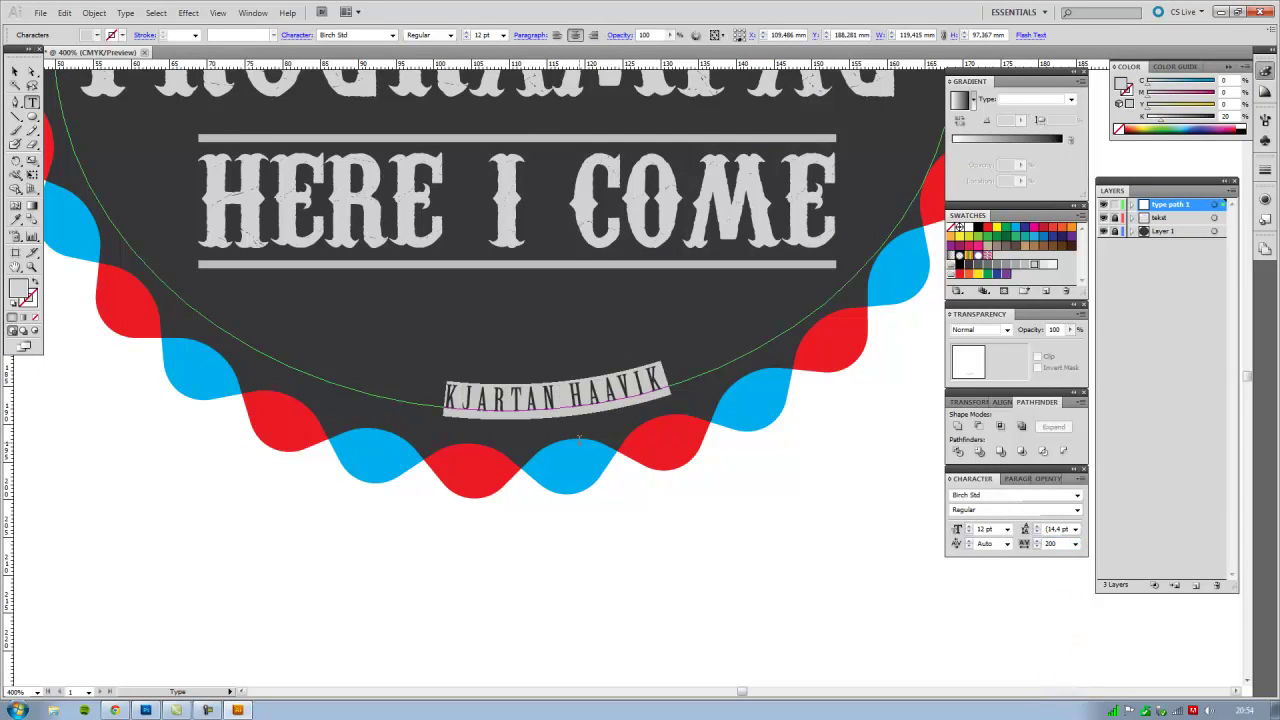
click(975, 530)
click(975, 530)
click(975, 530)
click(975, 530)
click(975, 530)
click(975, 530)
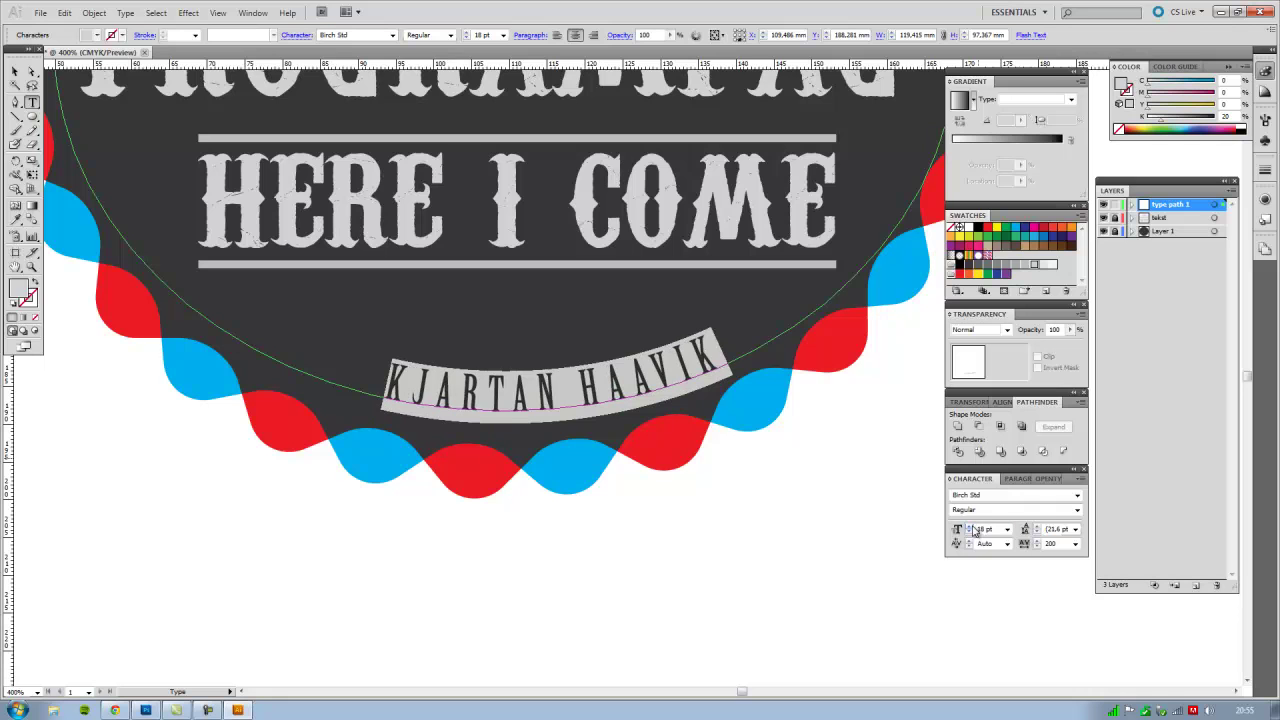
click(975, 530)
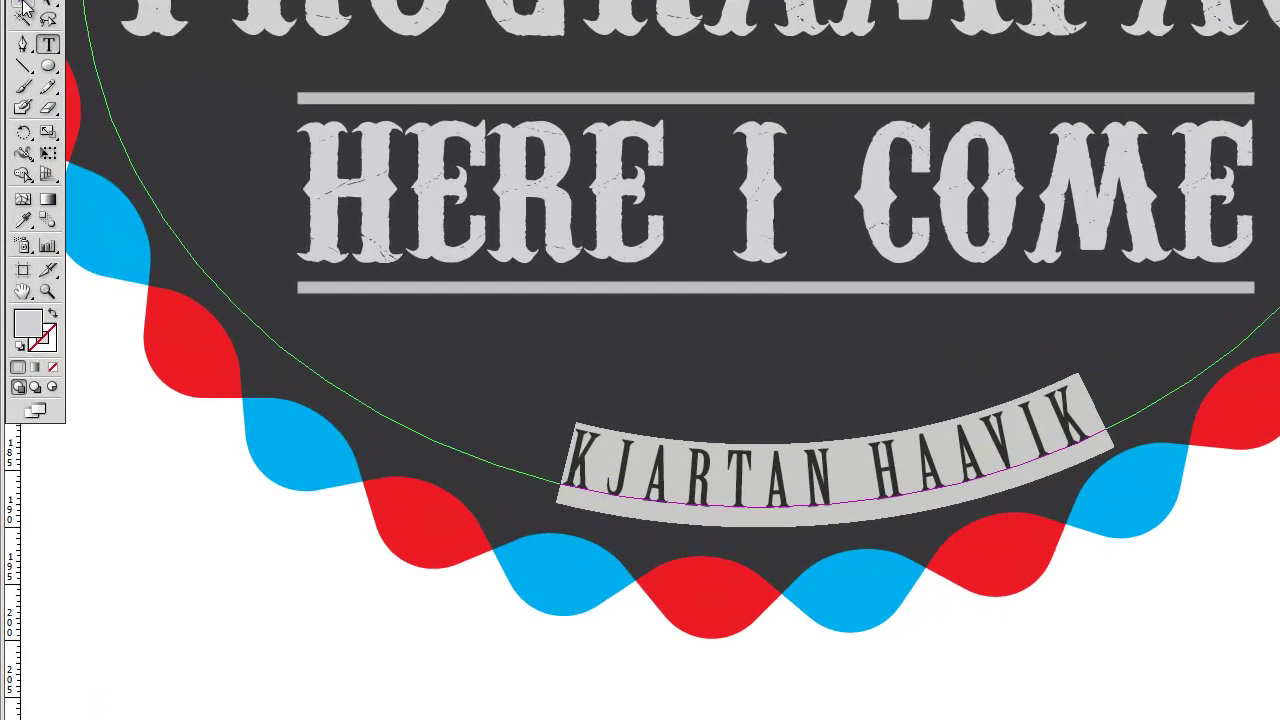
Step: Recentre the name text along the bottom curve and compare with the Photoshop reference
click(22, 8)
drag(822, 425, 743, 430)
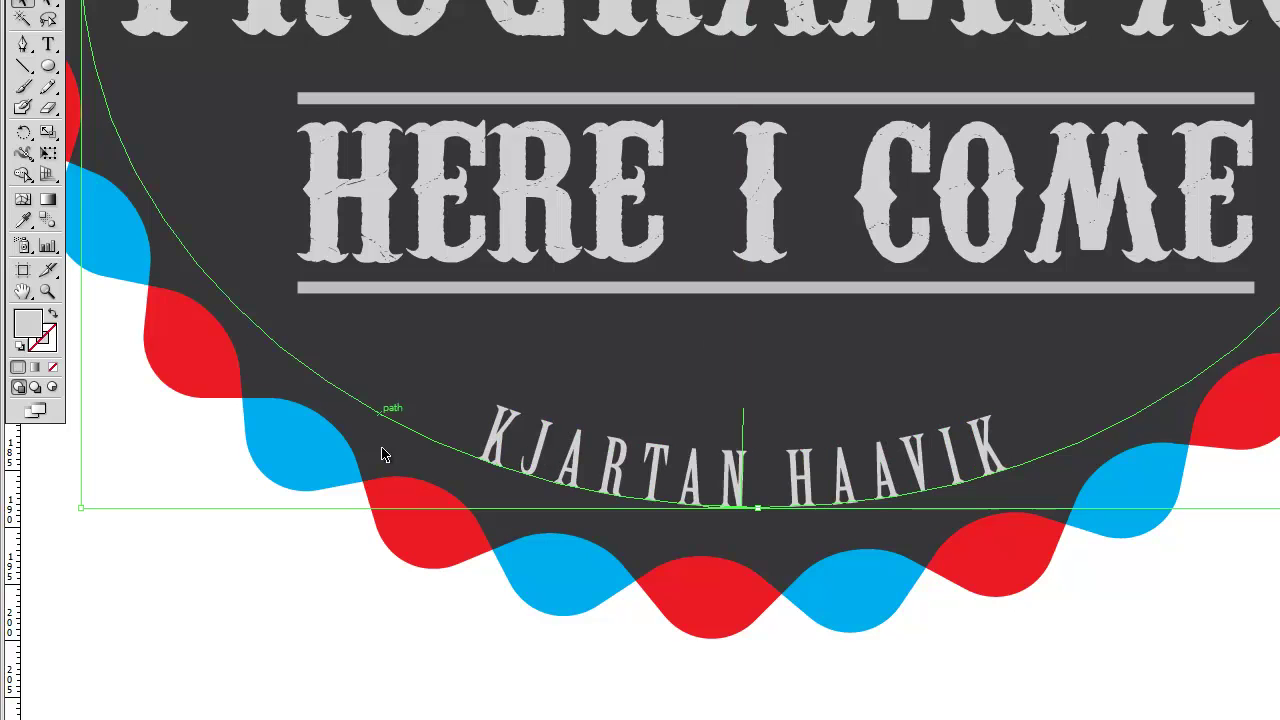
click(915, 718)
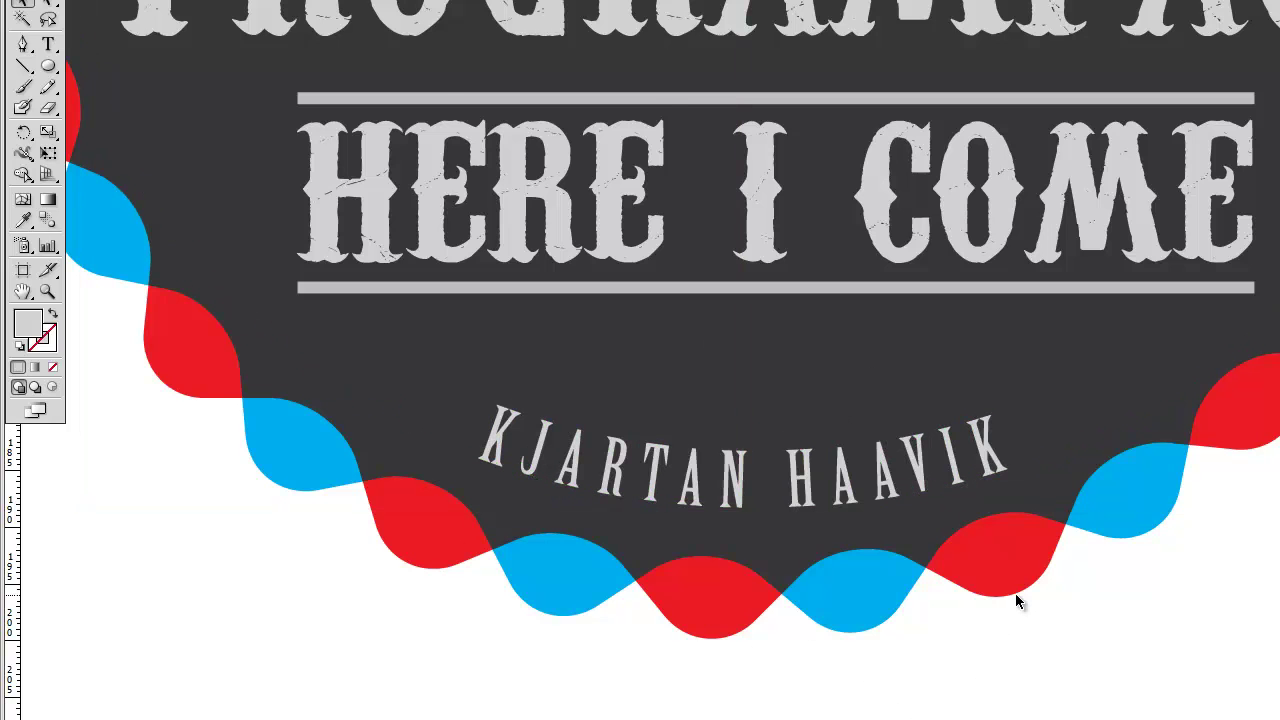
key(alt+Tab)
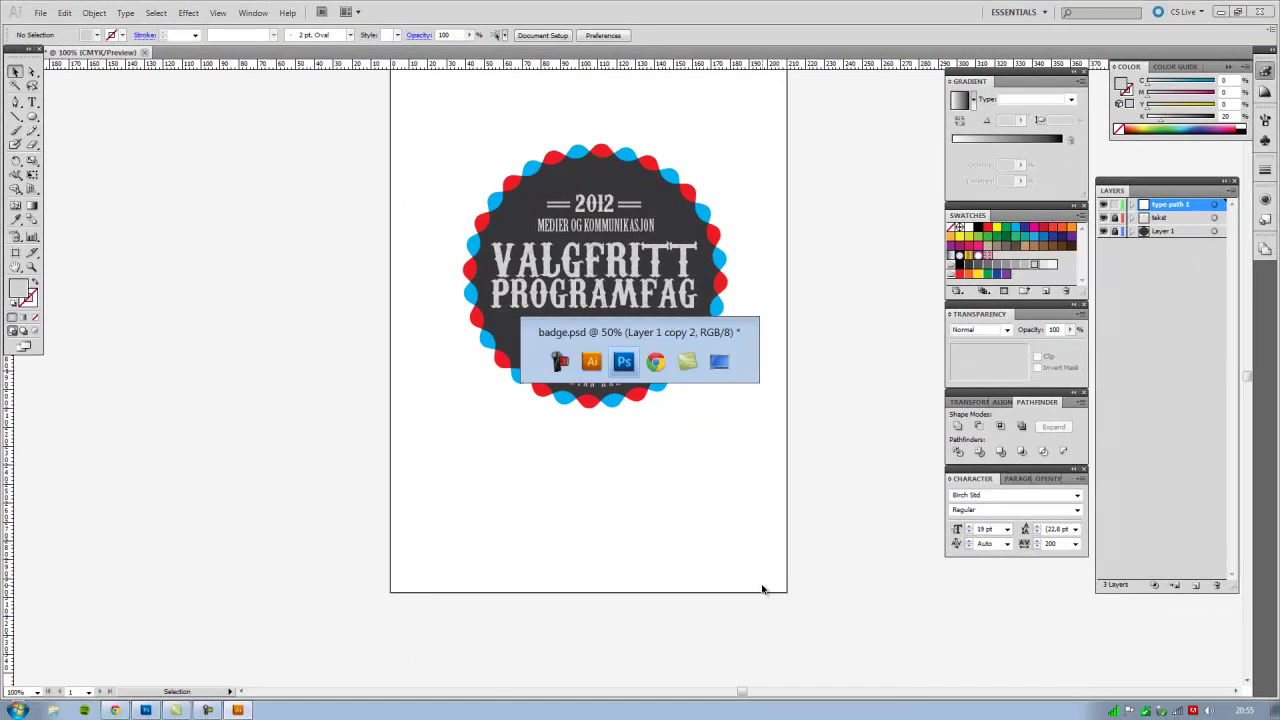
key(alt+Tab)
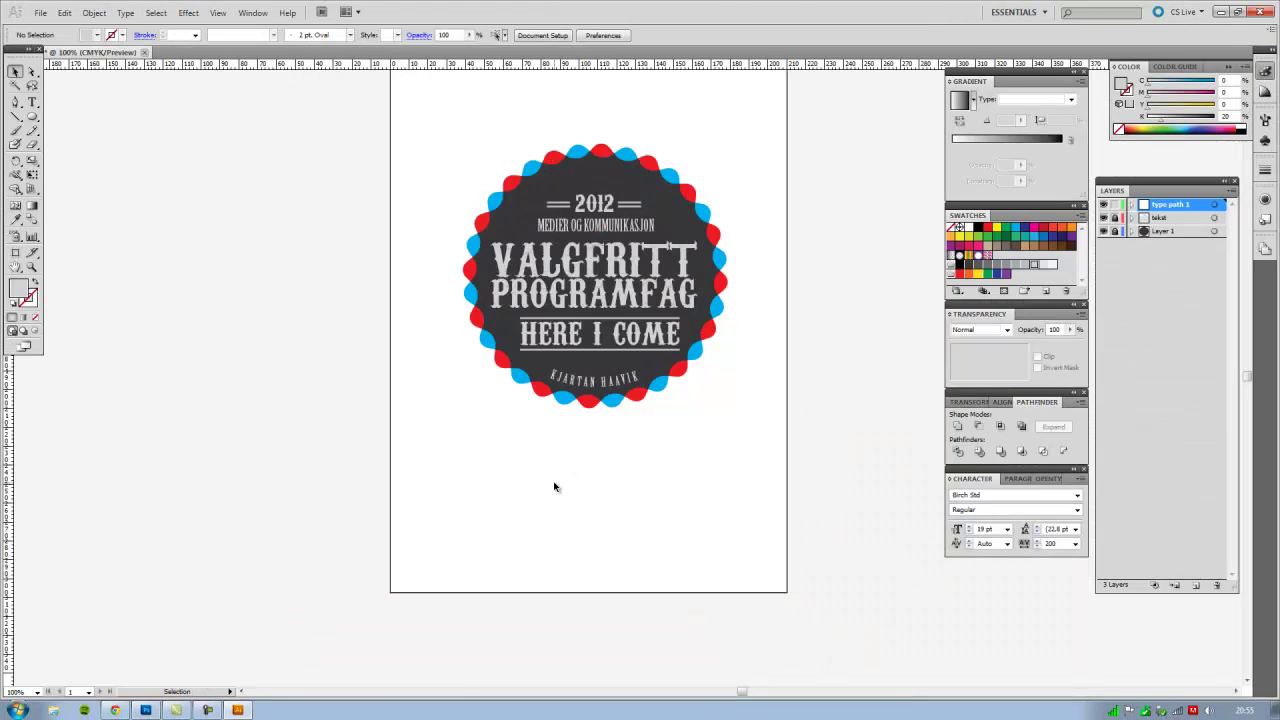
Step: Increase the name text size from 19 pt to 23 pt
double_click(612, 386)
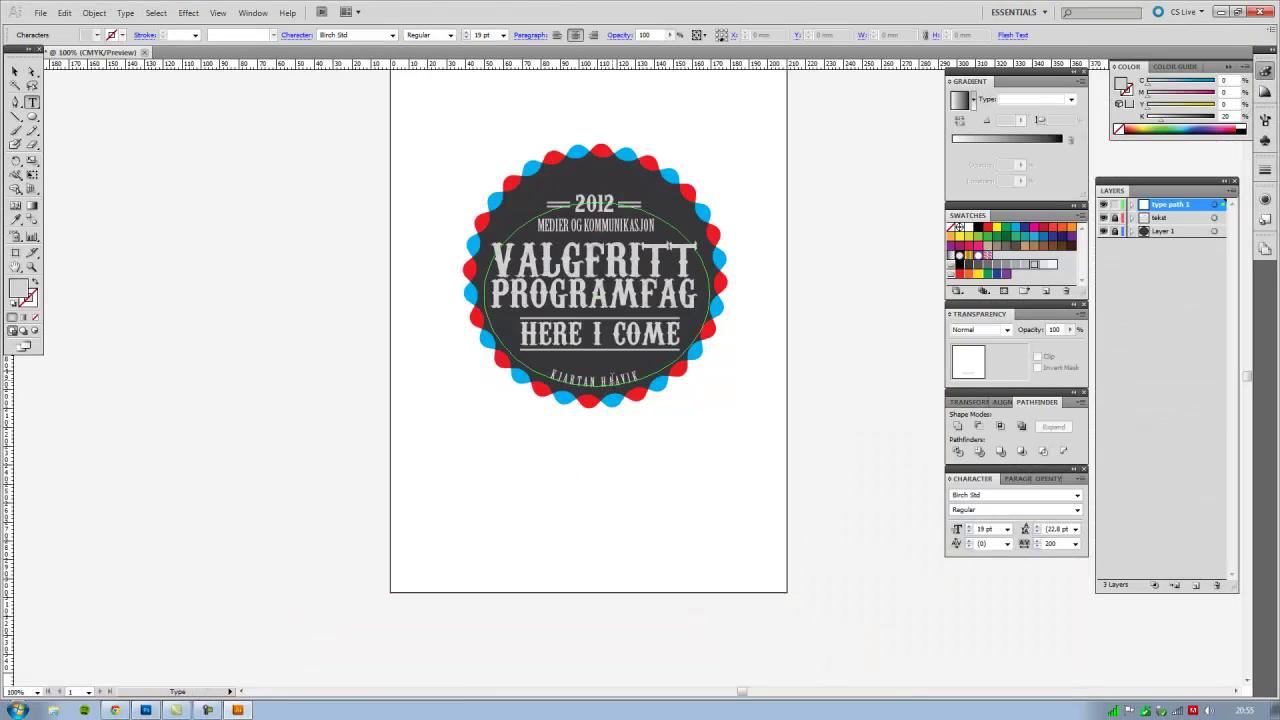
click(968, 528)
click(968, 528)
click(968, 528)
click(968, 528)
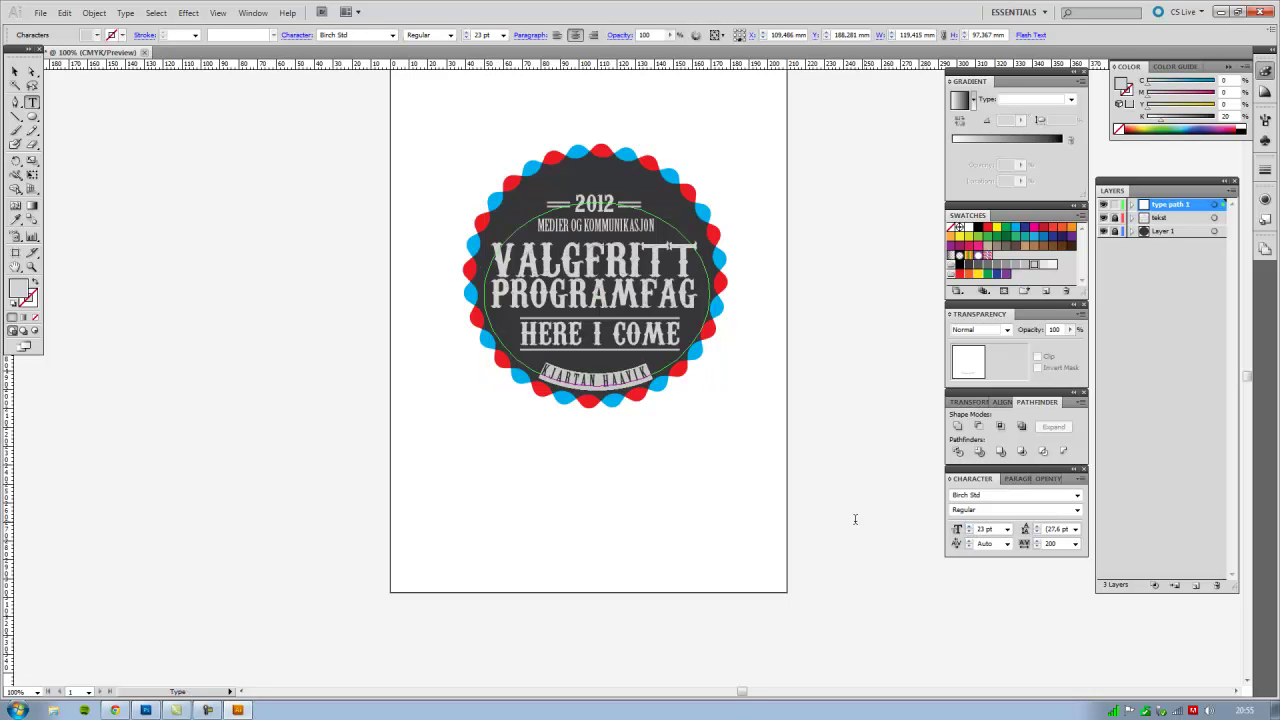
click(15, 71)
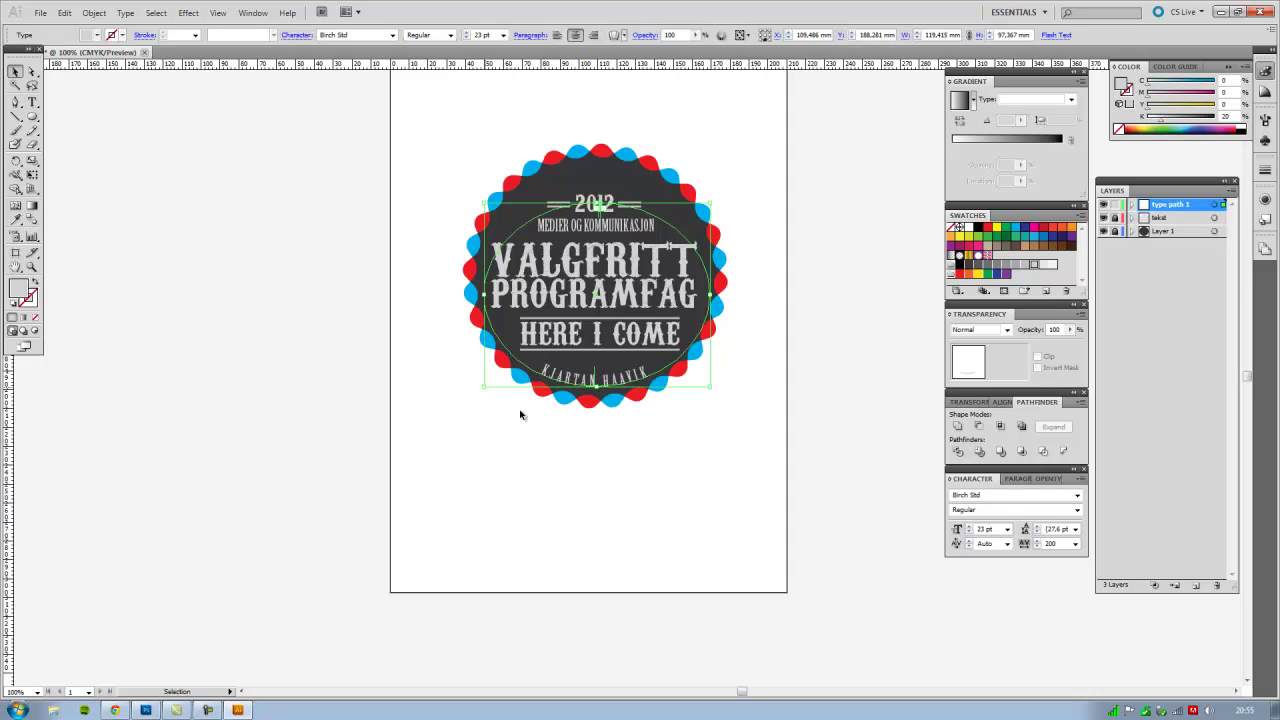
click(523, 537)
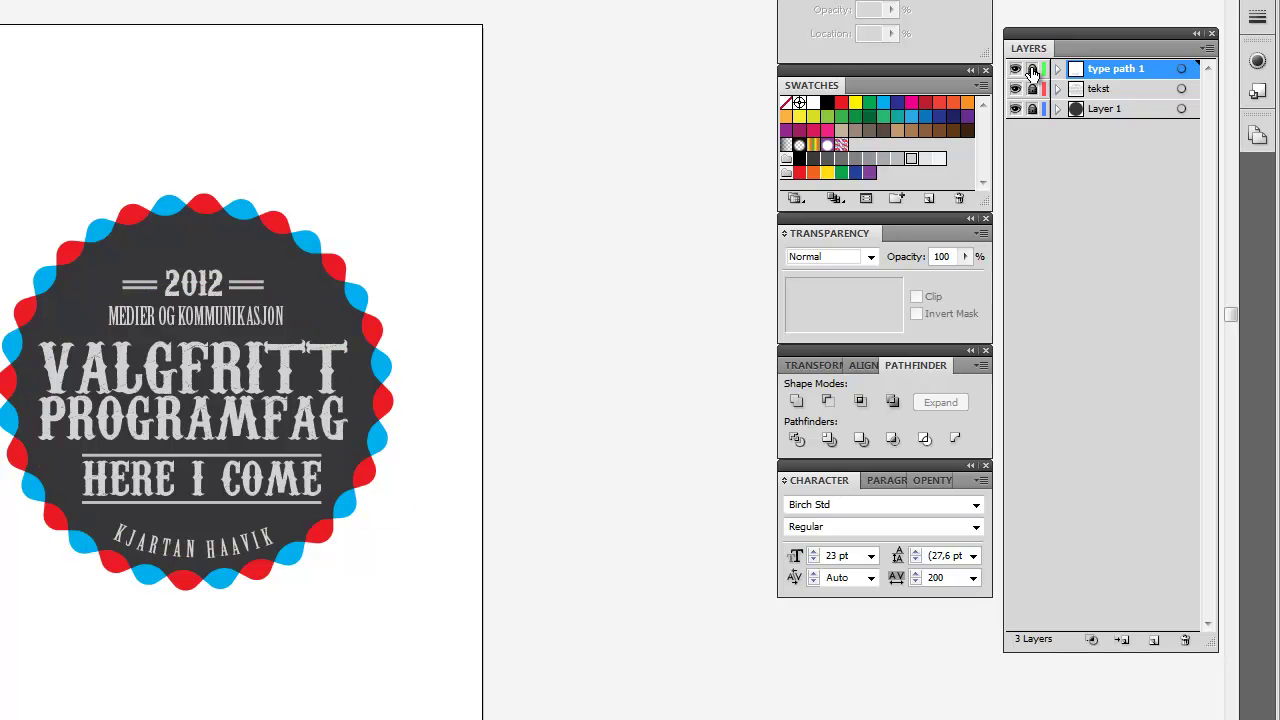
Step: Add a new layer and name it 'type on path 2'
click(1154, 639)
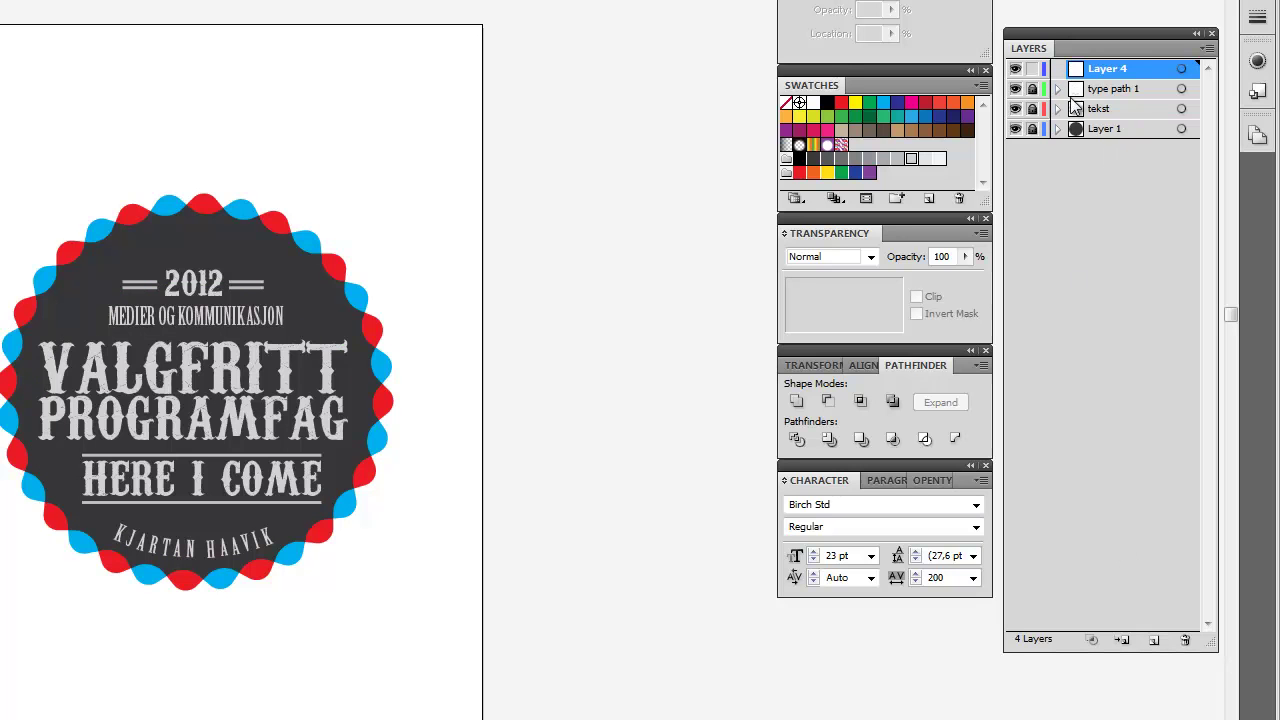
double_click(1122, 70)
text(type on path 2)
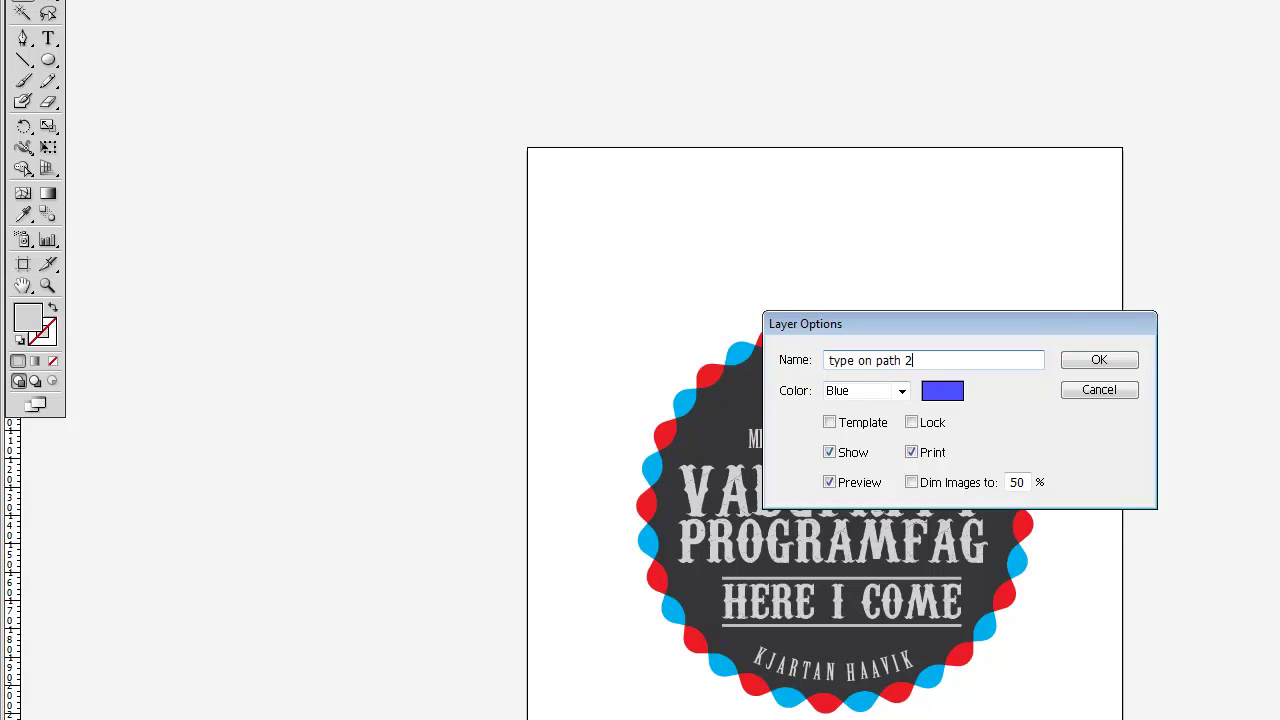
click(1133, 367)
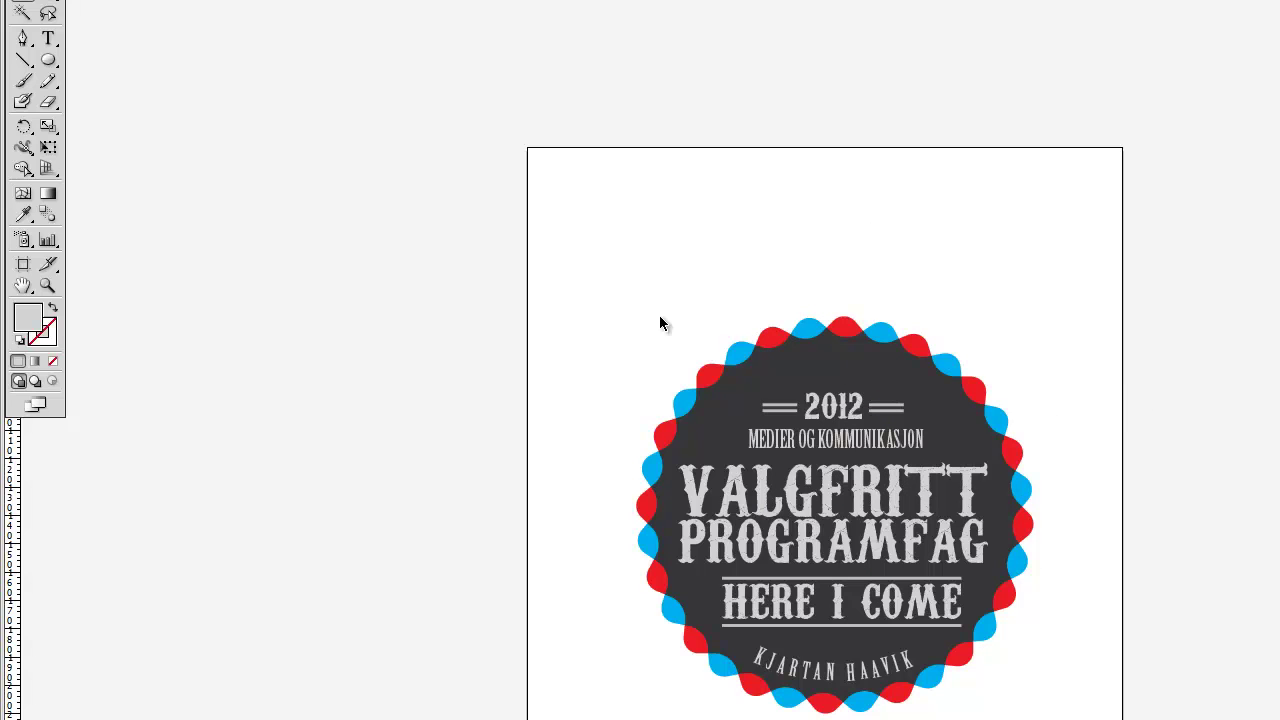
Step: Draw a circle over the badge, centre and widen it, and set its fill to None
click(50, 62)
drag(752, 356, 1063, 668)
key(v)
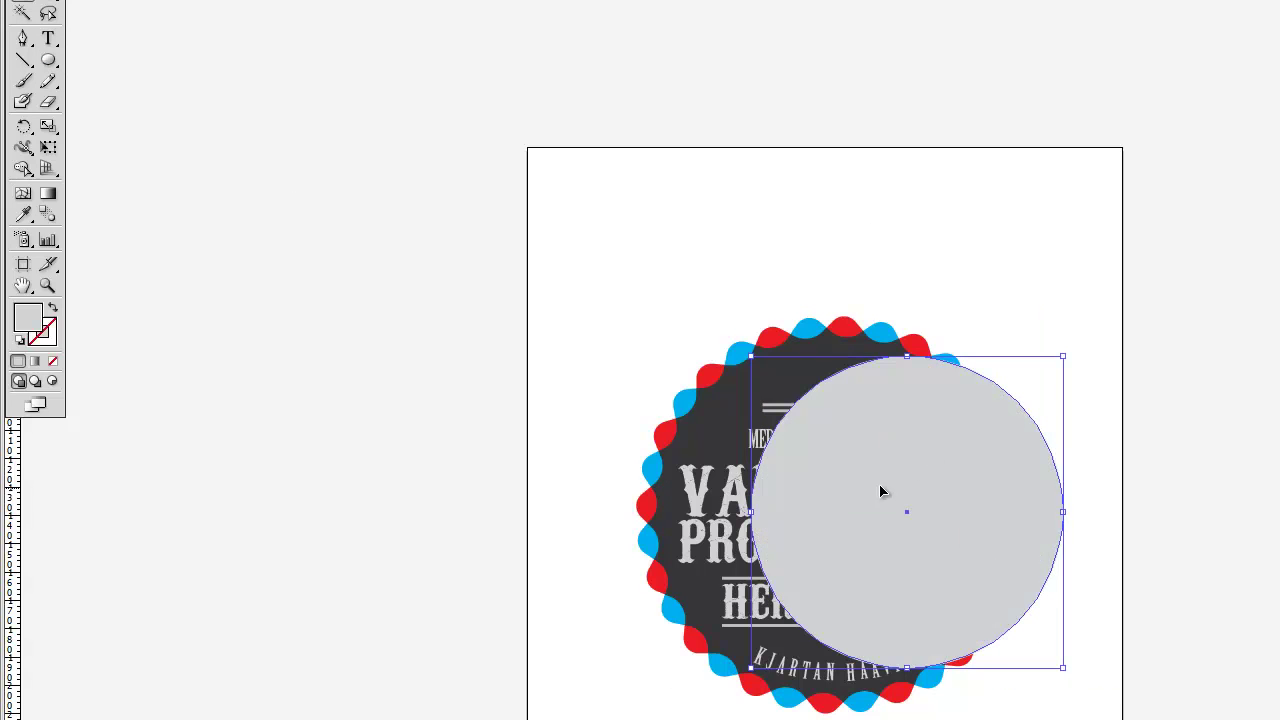
drag(881, 491, 820, 452)
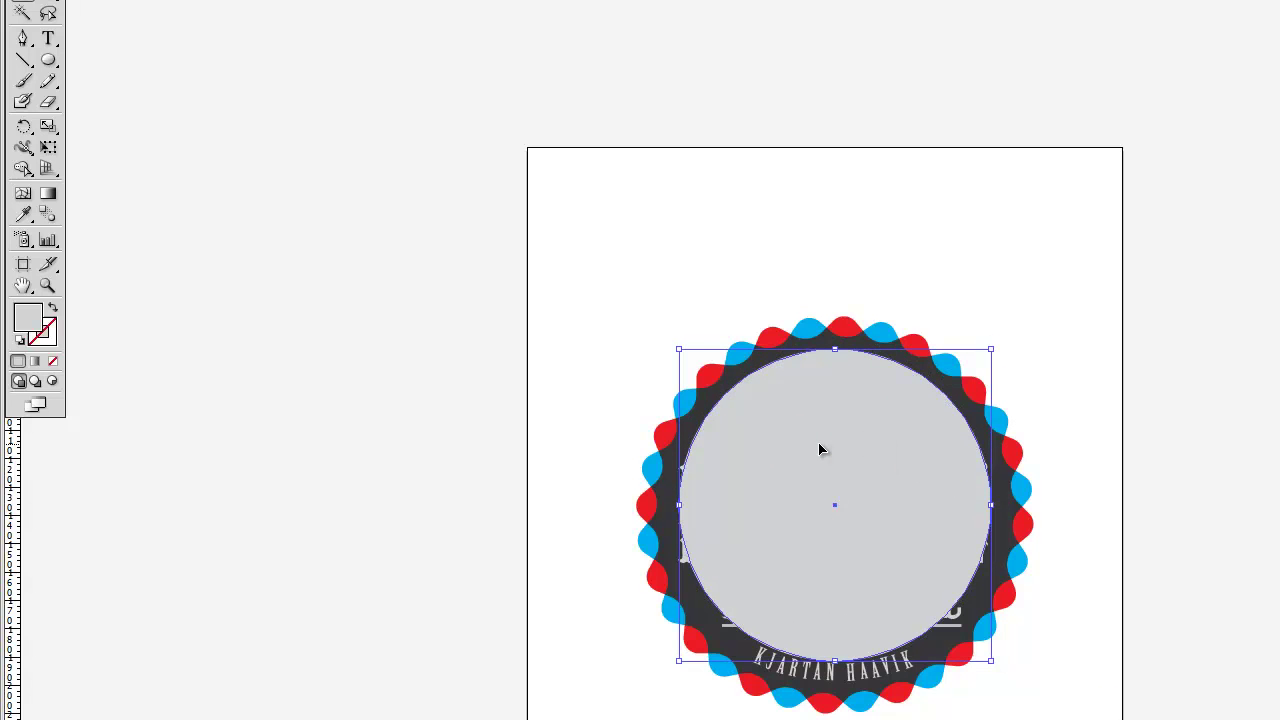
drag(893, 402, 883, 411)
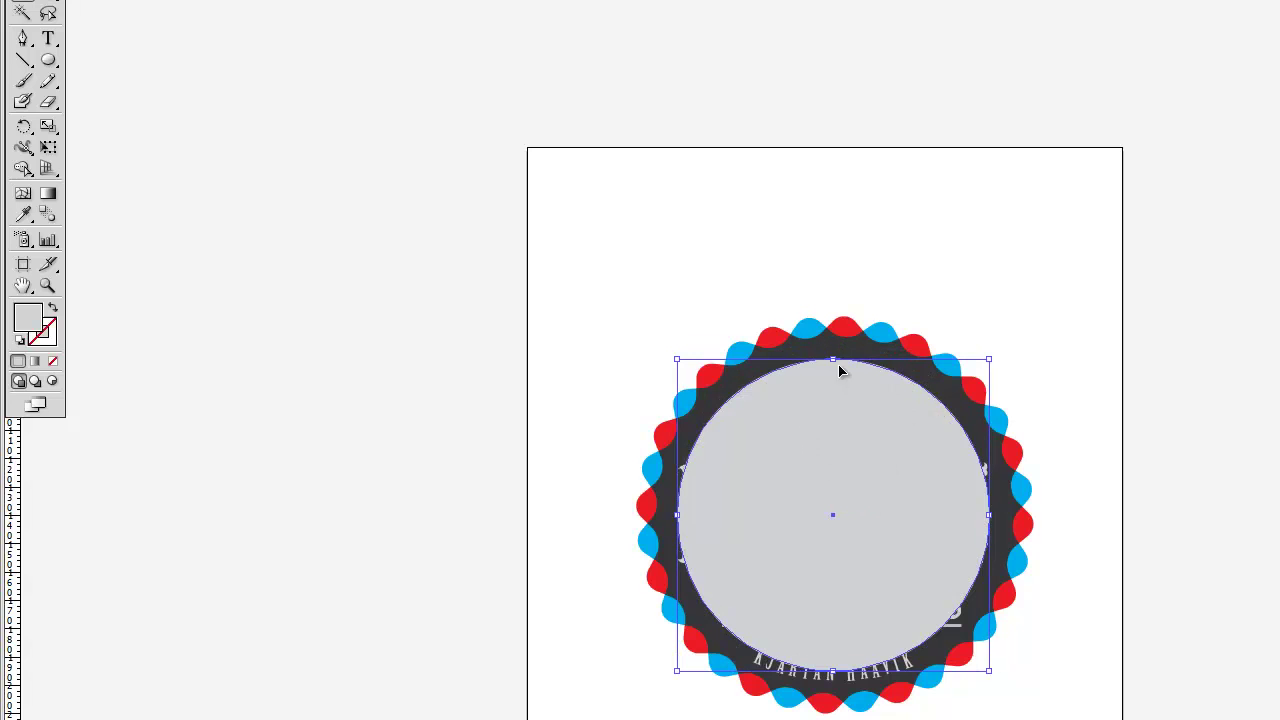
key(ctrl+plus)
key(ctrl+plus)
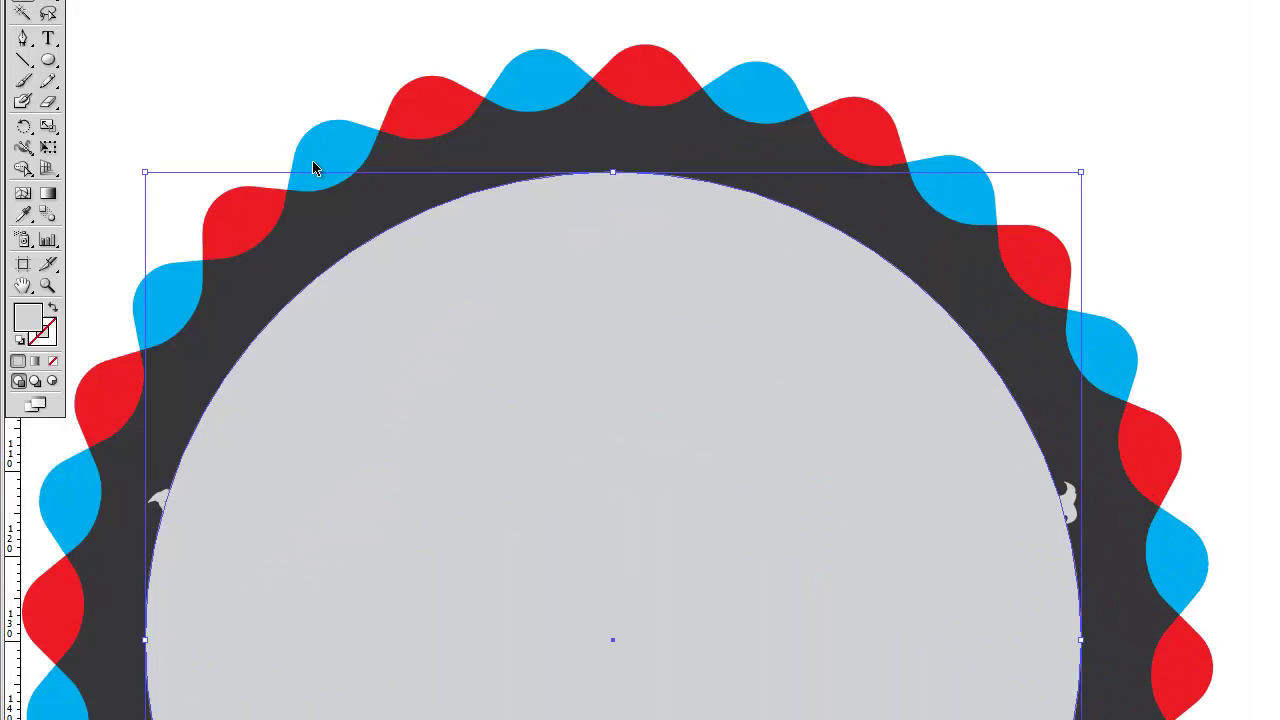
mouse_move(745, 340)
mouse_down()
mouse_move(757, 353)
mouse_move(679, 393)
mouse_up()
drag(1086, 652, 1140, 652)
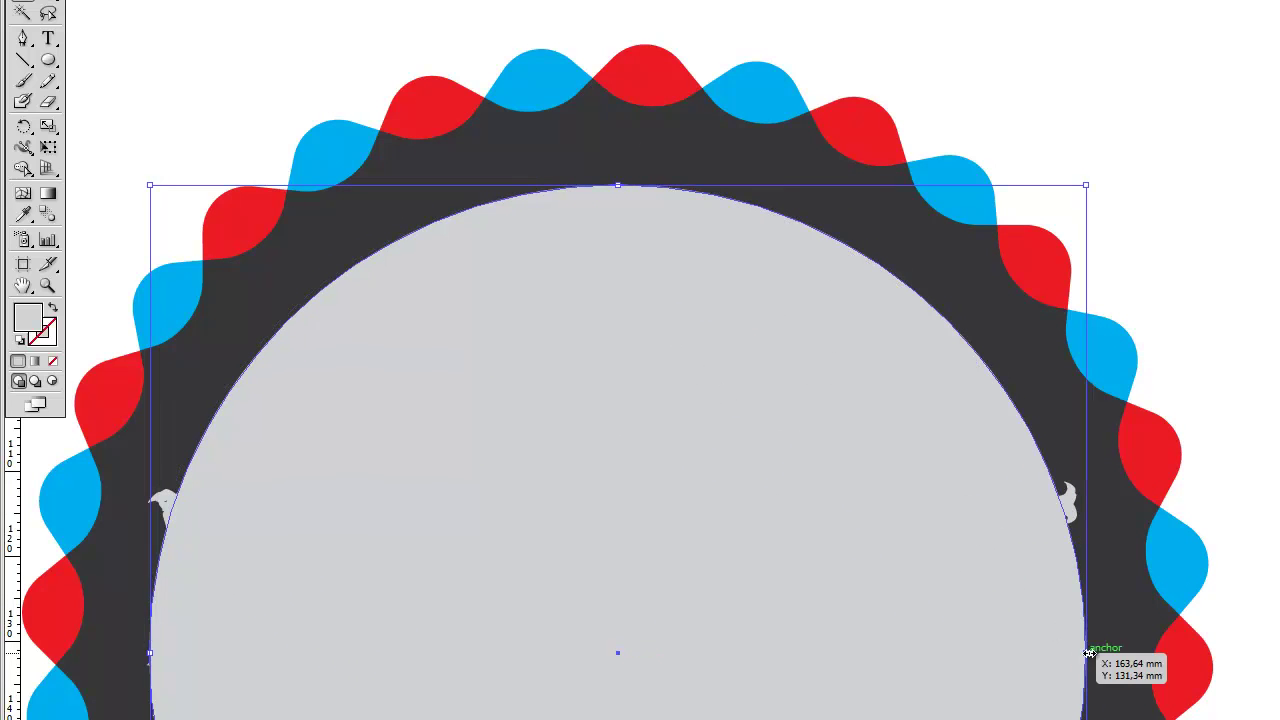
drag(149, 652, 95, 652)
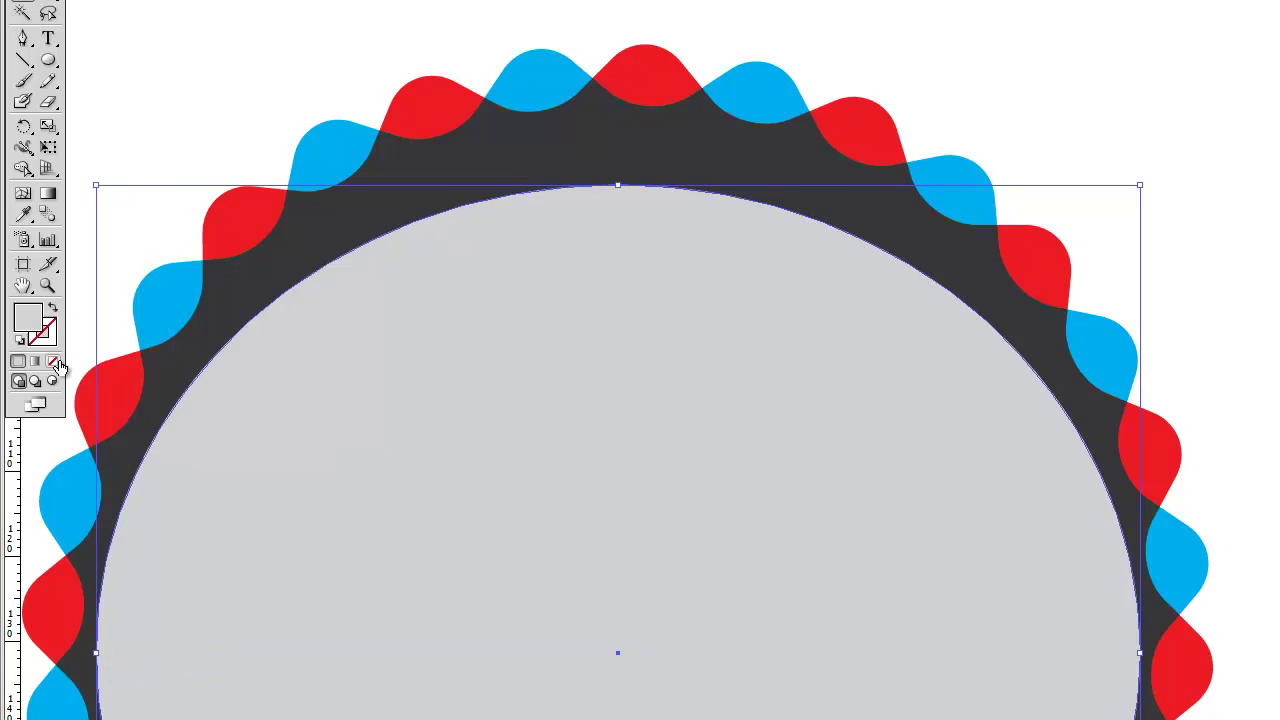
click(52, 361)
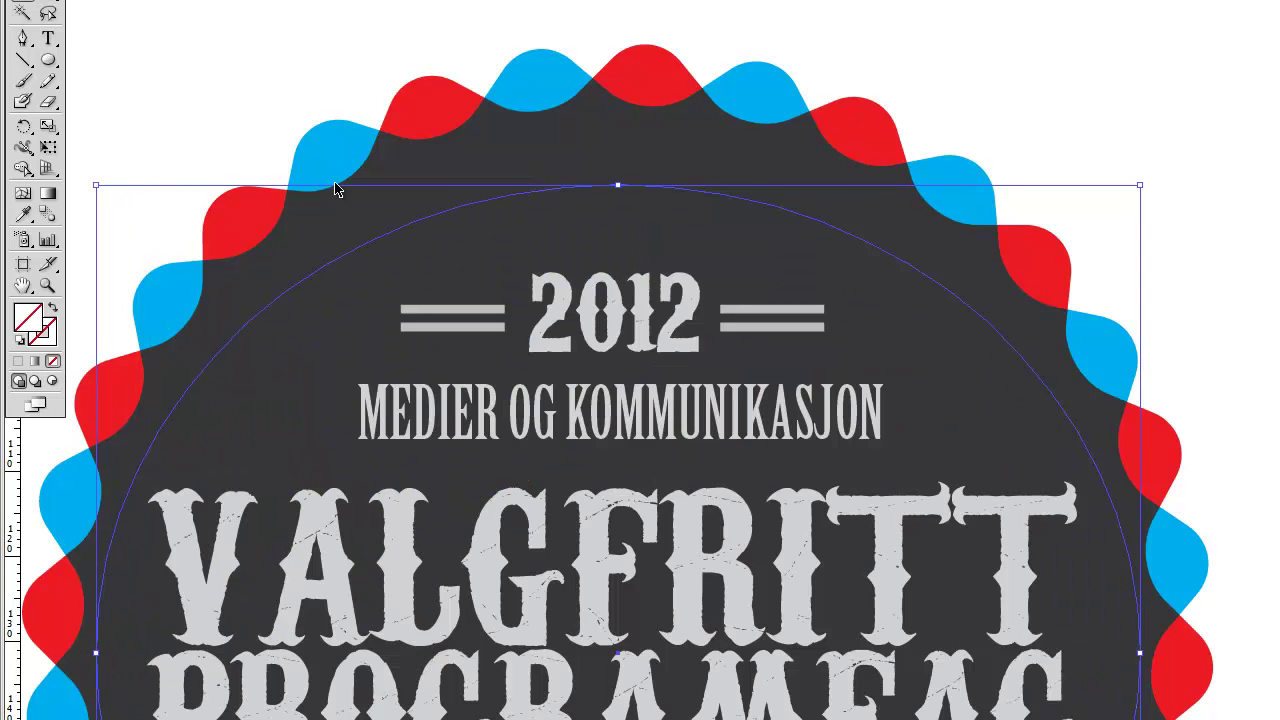
click(48, 40)
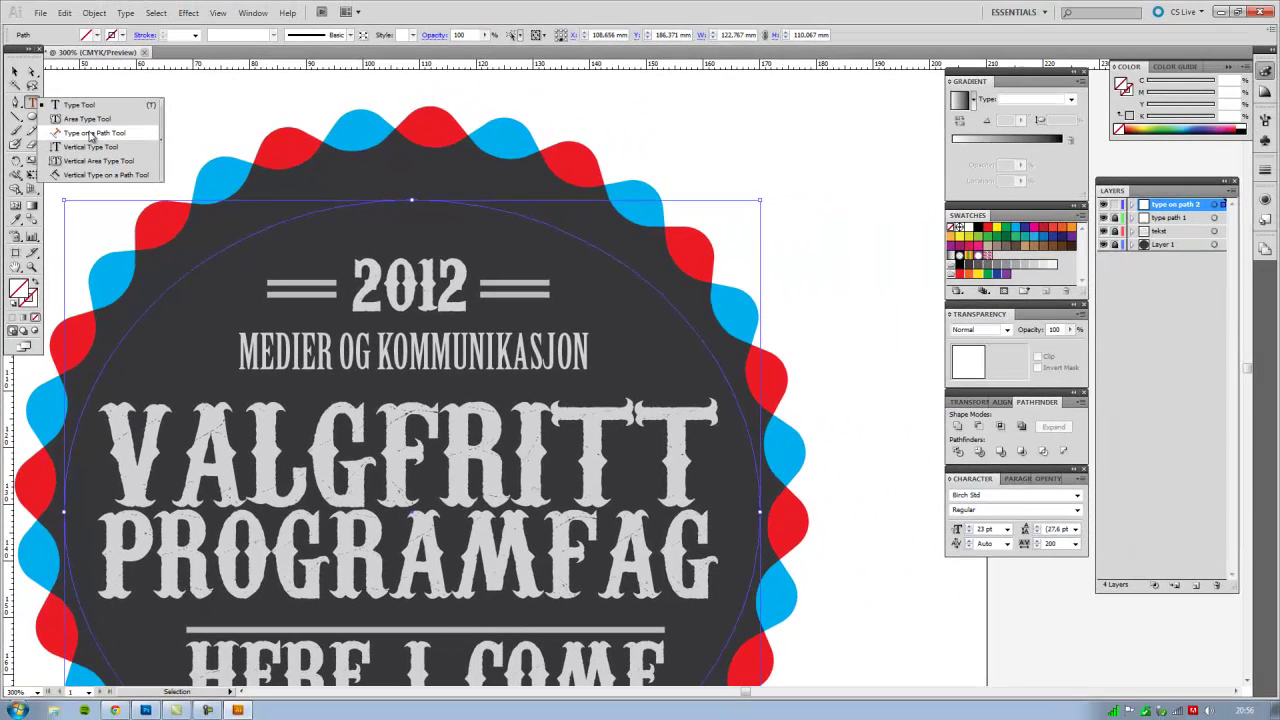
Step: Type AKREHAMN along the circle path with the Type on a Path tool
drag(48, 40, 129, 85)
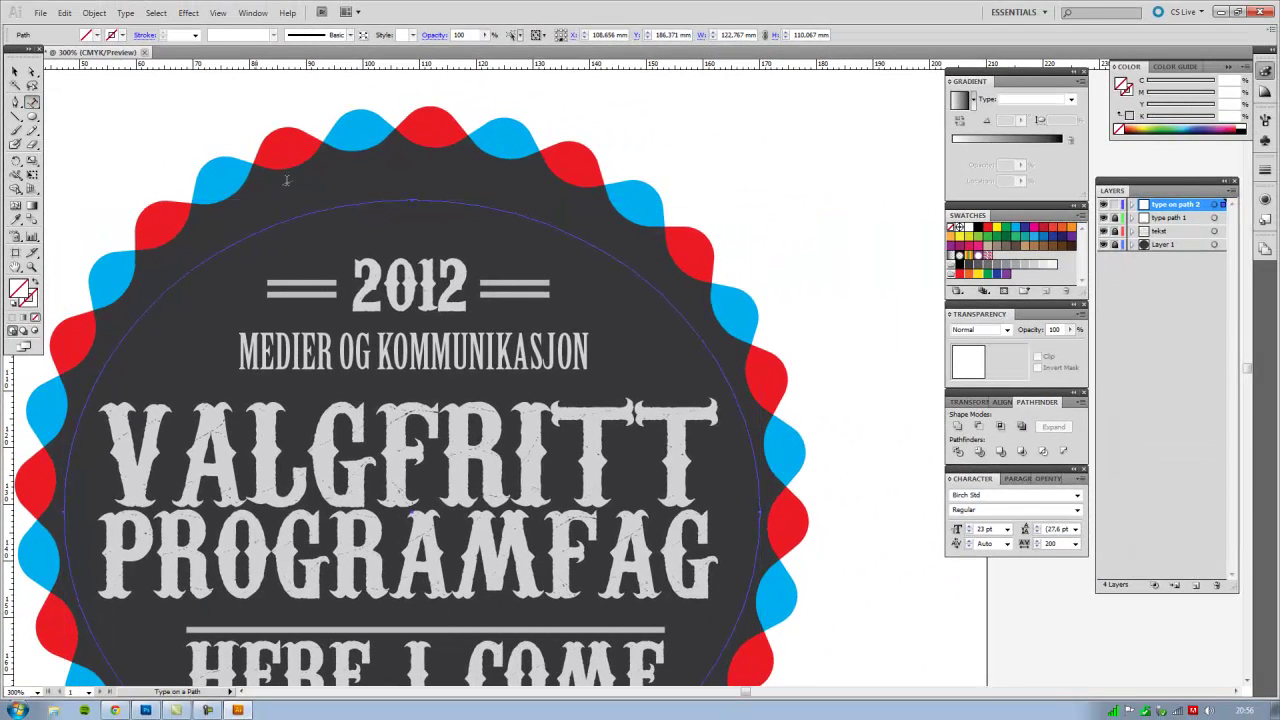
click(367, 200)
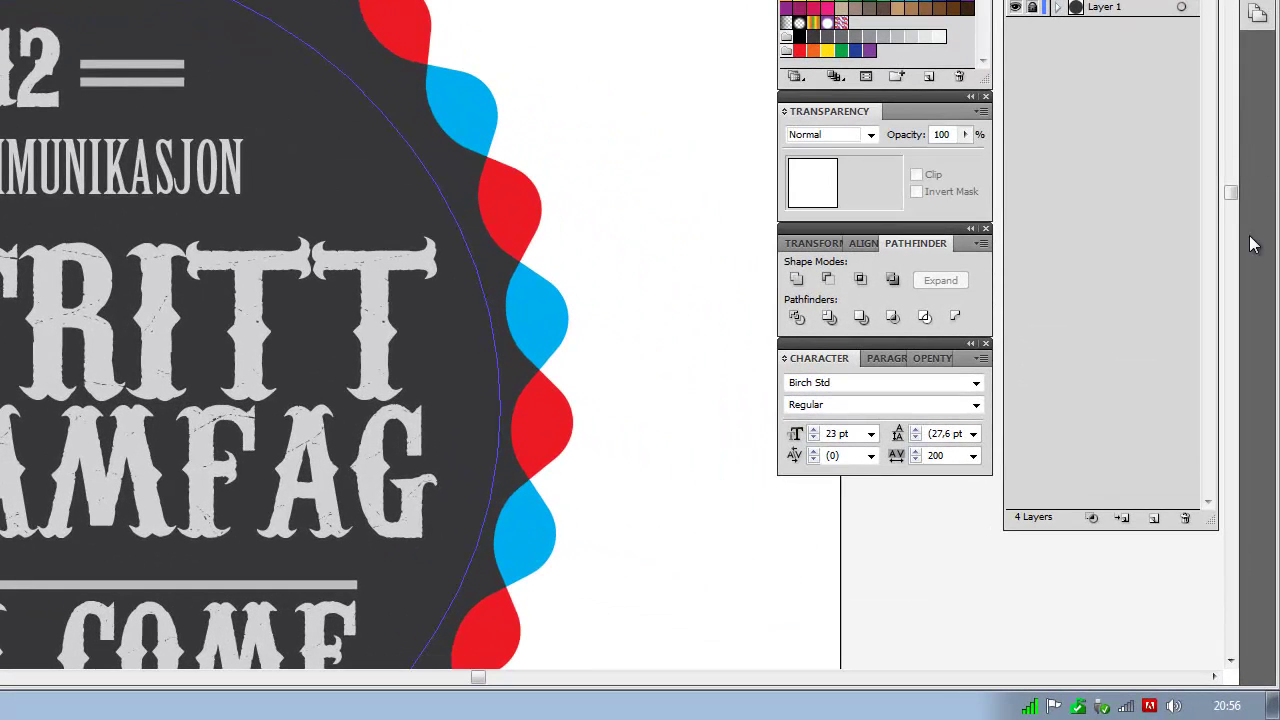
drag(1233, 195, 1233, 202)
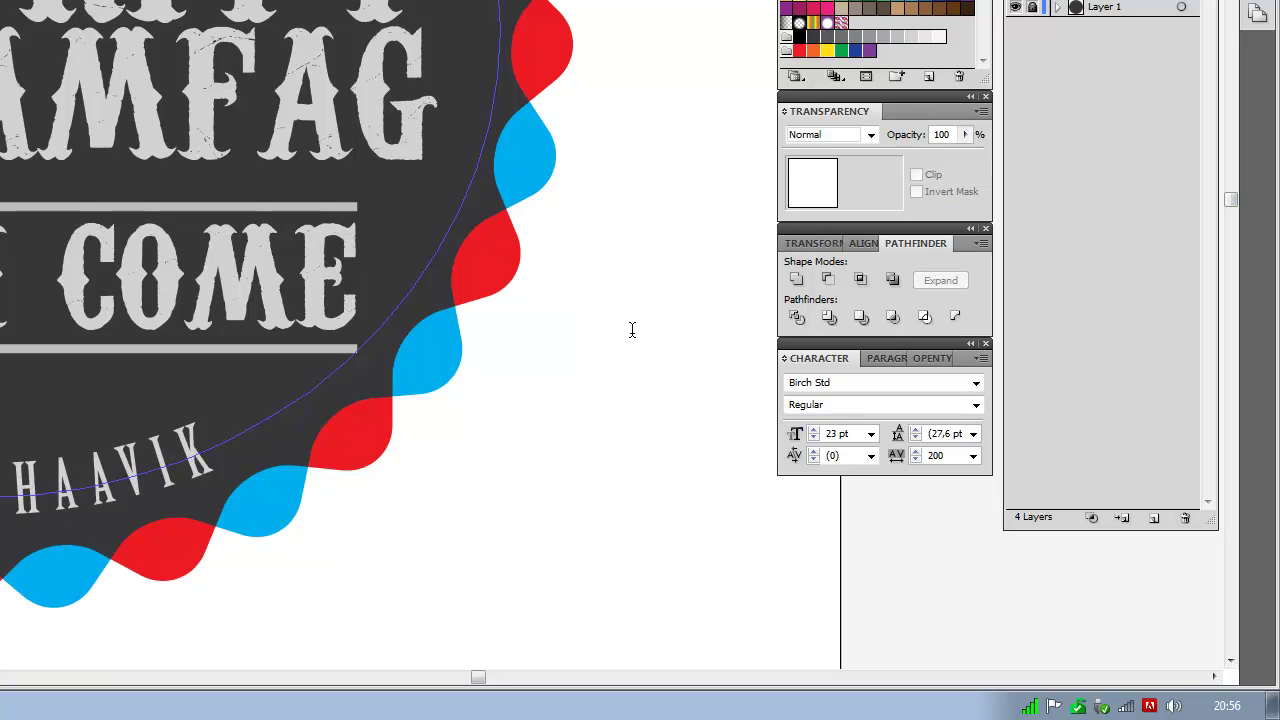
text(p)
text(akreham)
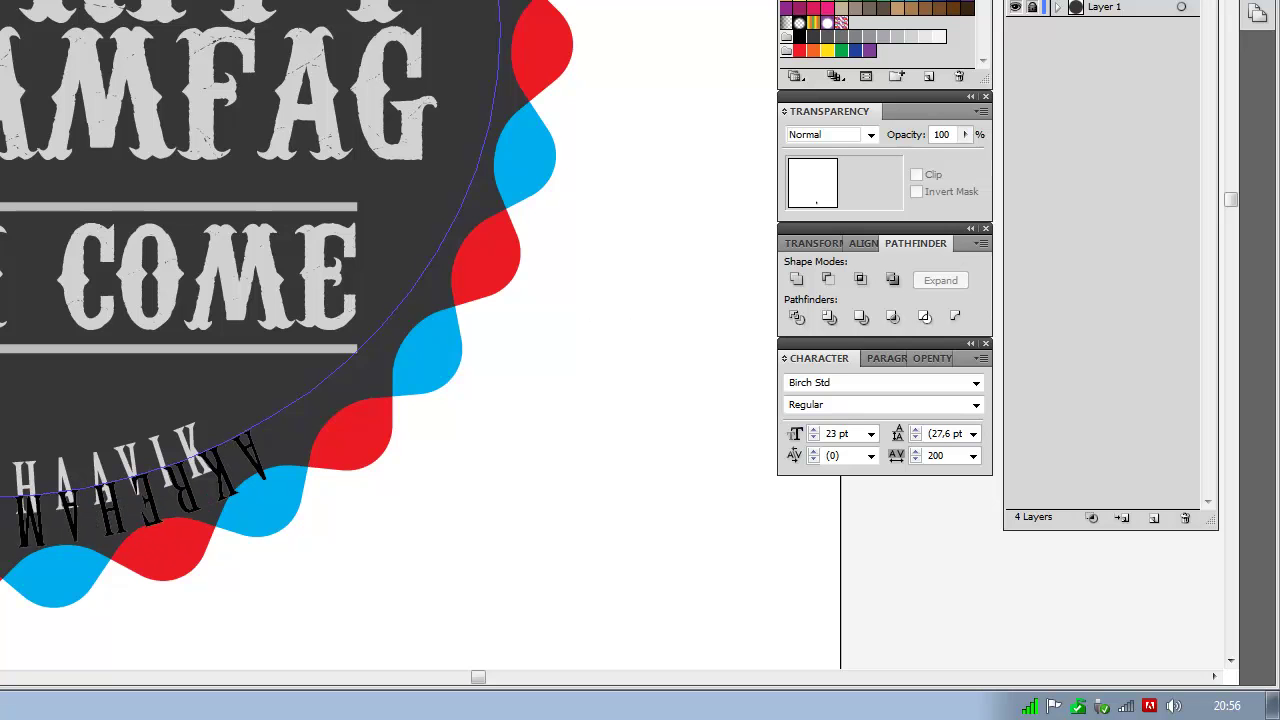
text(n)
key(Escape)
Step: Zoom out, select the curved AKREHAMN text and slide it around the circle
mouse_move(34, 561)
mouse_down()
mouse_move(90, 651)
mouse_move(110, 578)
mouse_move(135, 598)
mouse_move(120, 600)
mouse_up()
key(ctrl+minus)
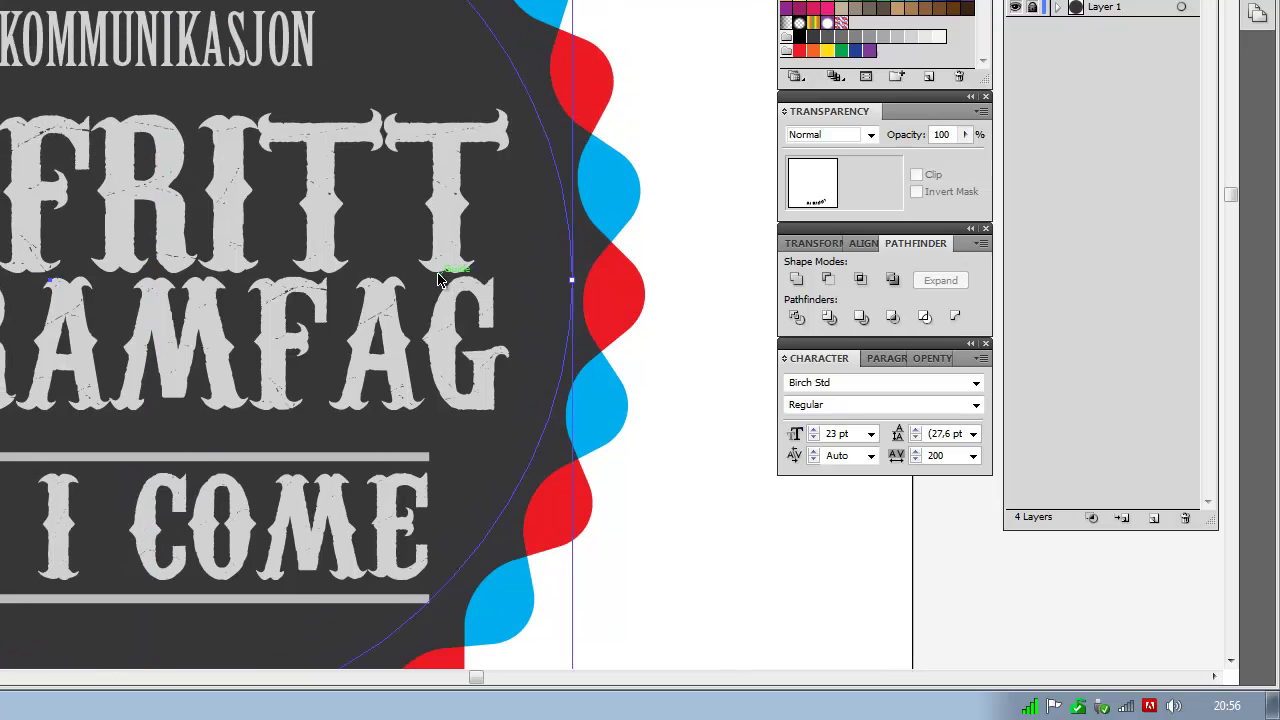
key(ctrl+minus)
click(438, 274)
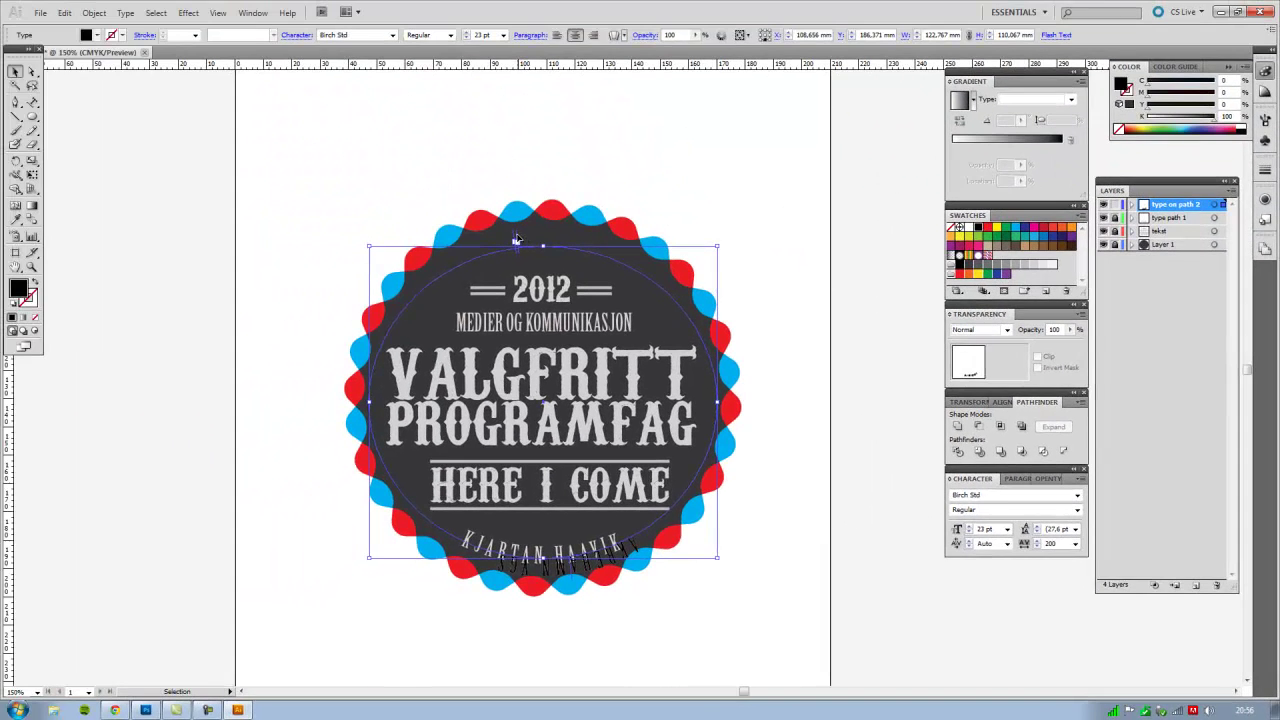
drag(531, 240, 562, 595)
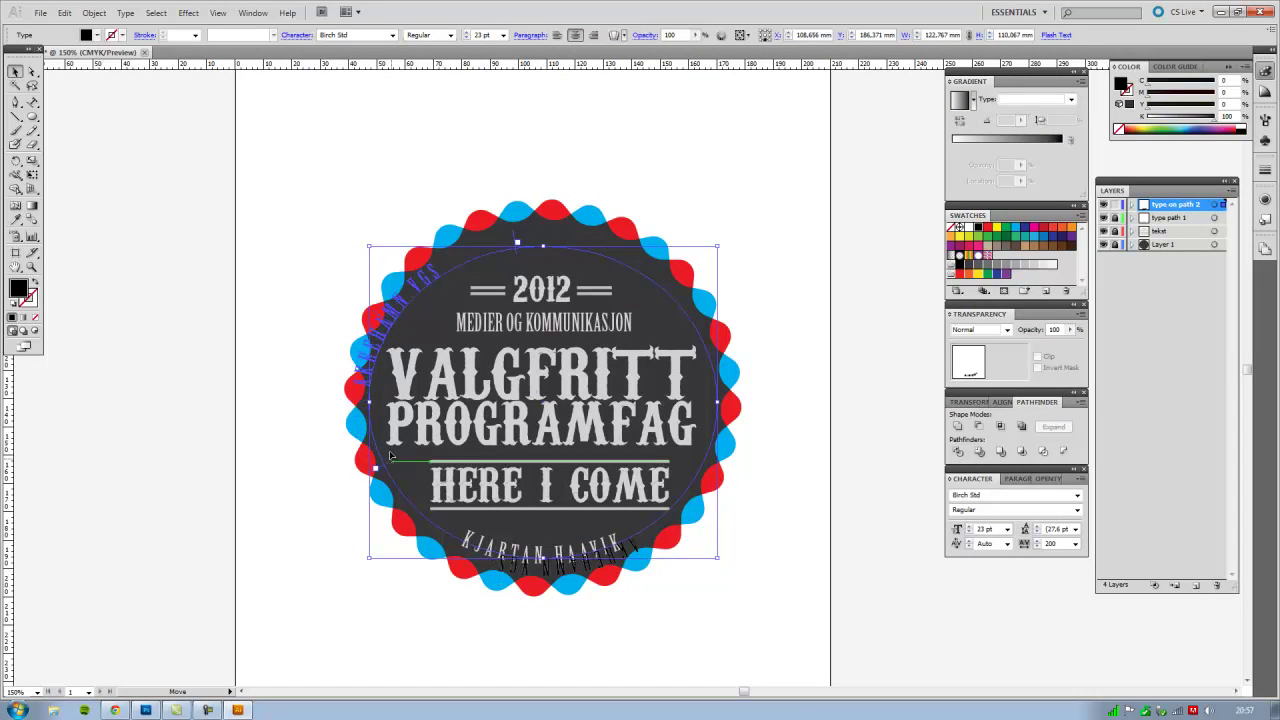
Step: Add 'VGS' after AKREHAMN and position the text across the badge's top arc
mouse_move(562, 595)
mouse_down()
mouse_move(410, 348)
mouse_move(493, 287)
mouse_up()
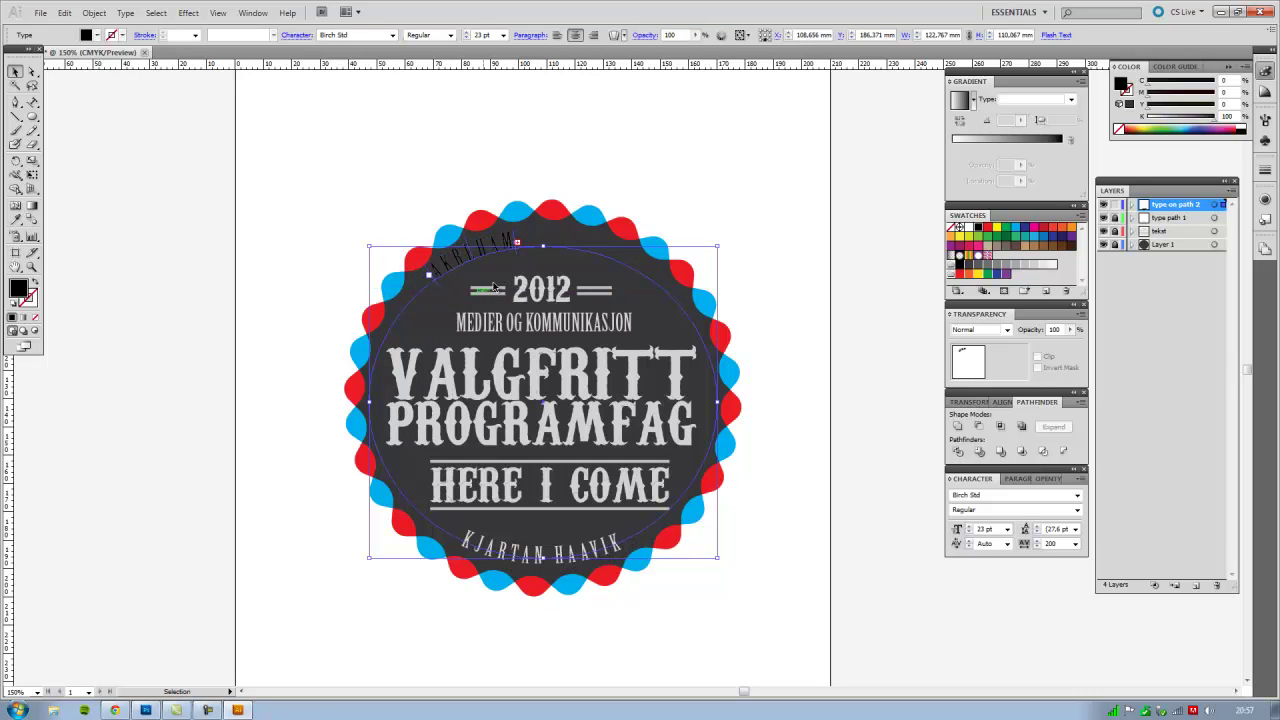
text(VGS)
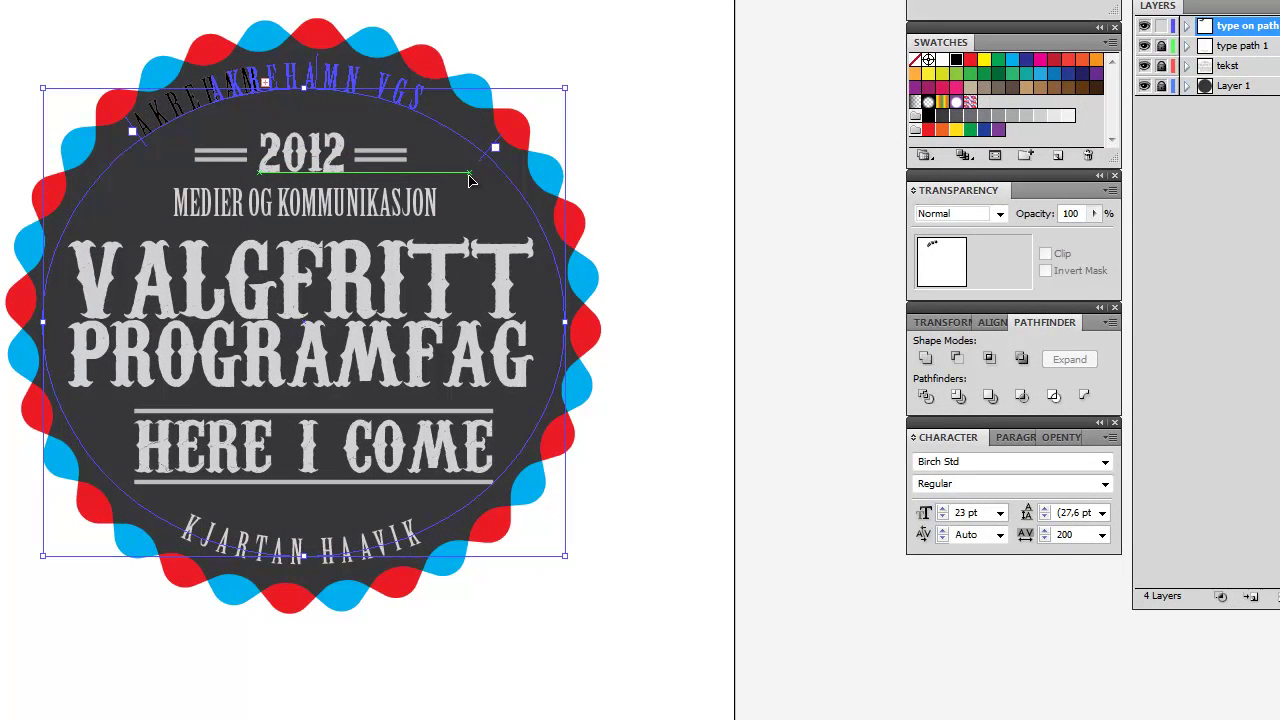
drag(470, 180, 470, 178)
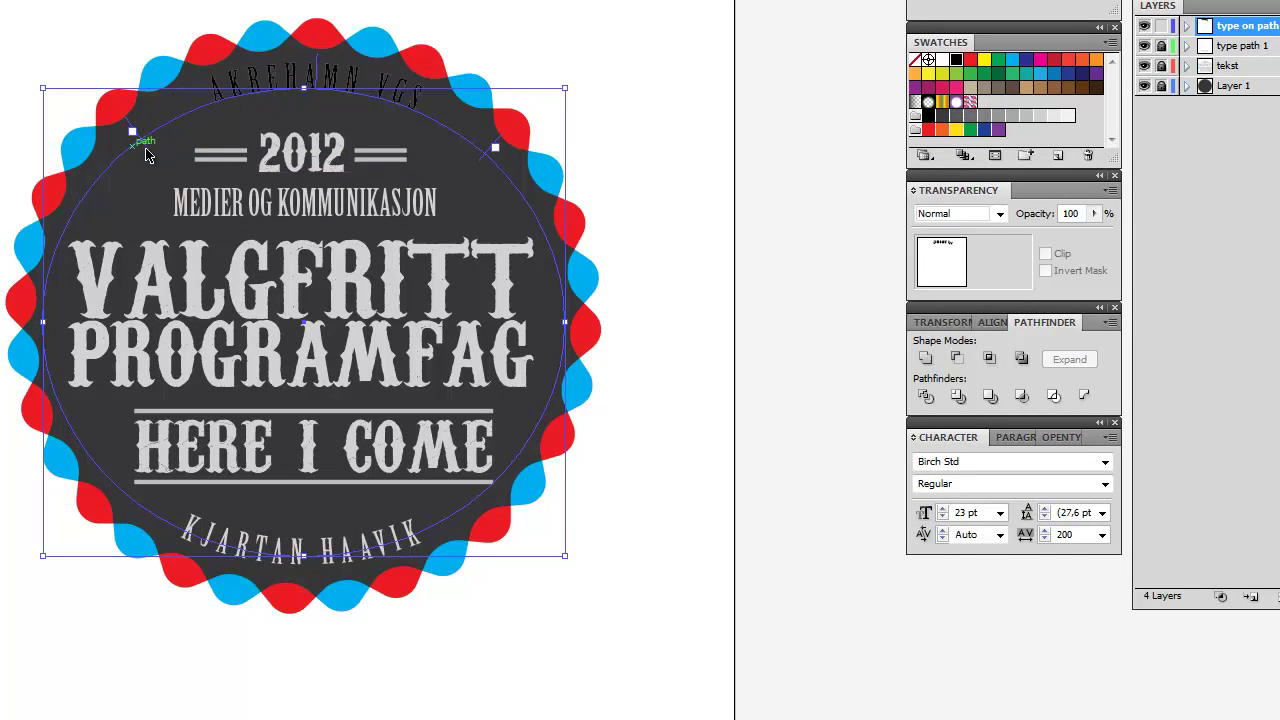
drag(132, 131, 62, 215)
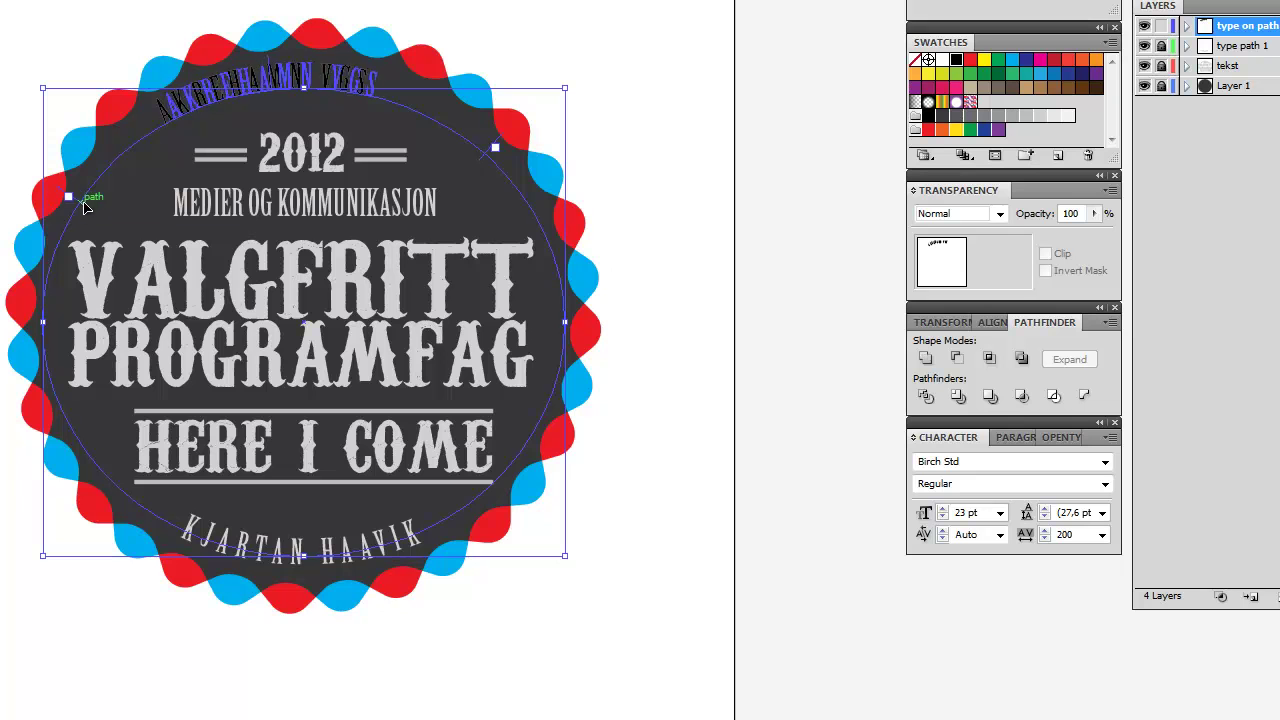
drag(72, 227, 146, 171)
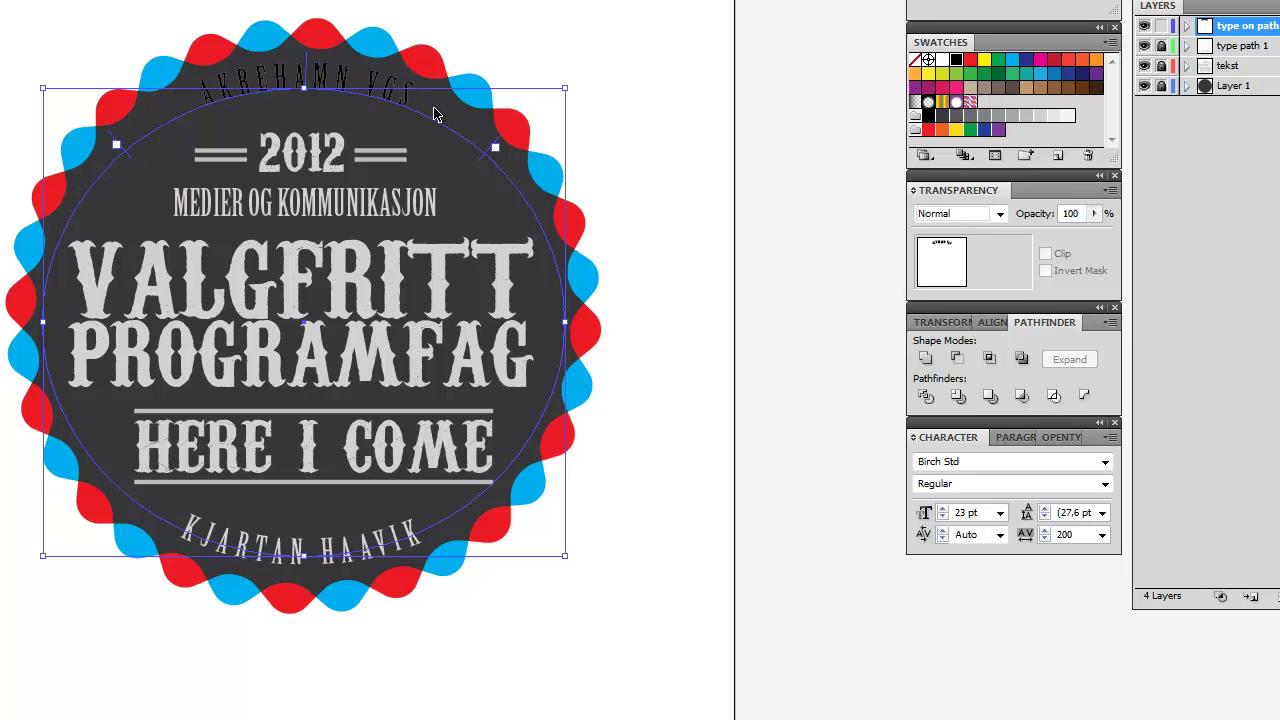
mouse_move(482, 154)
mouse_down()
mouse_move(471, 177)
mouse_move(484, 188)
mouse_up()
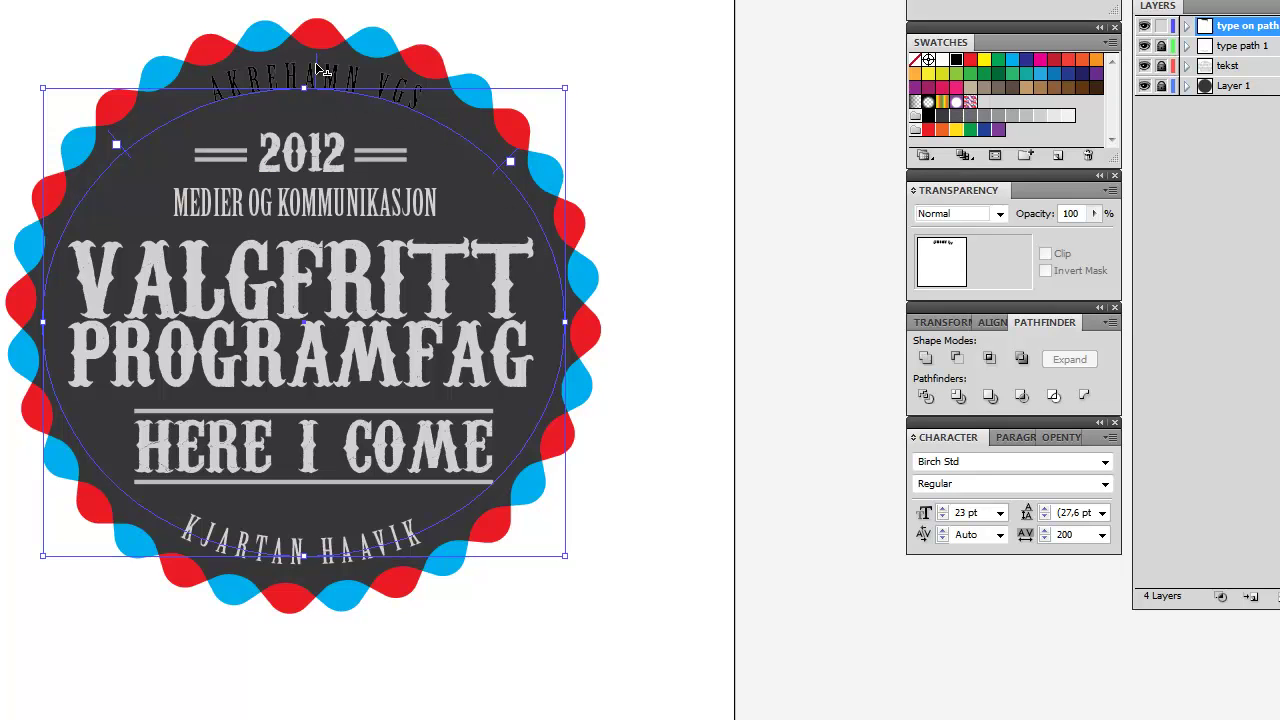
mouse_move(316, 73)
mouse_down()
mouse_move(316, 113)
mouse_move(316, 79)
mouse_up()
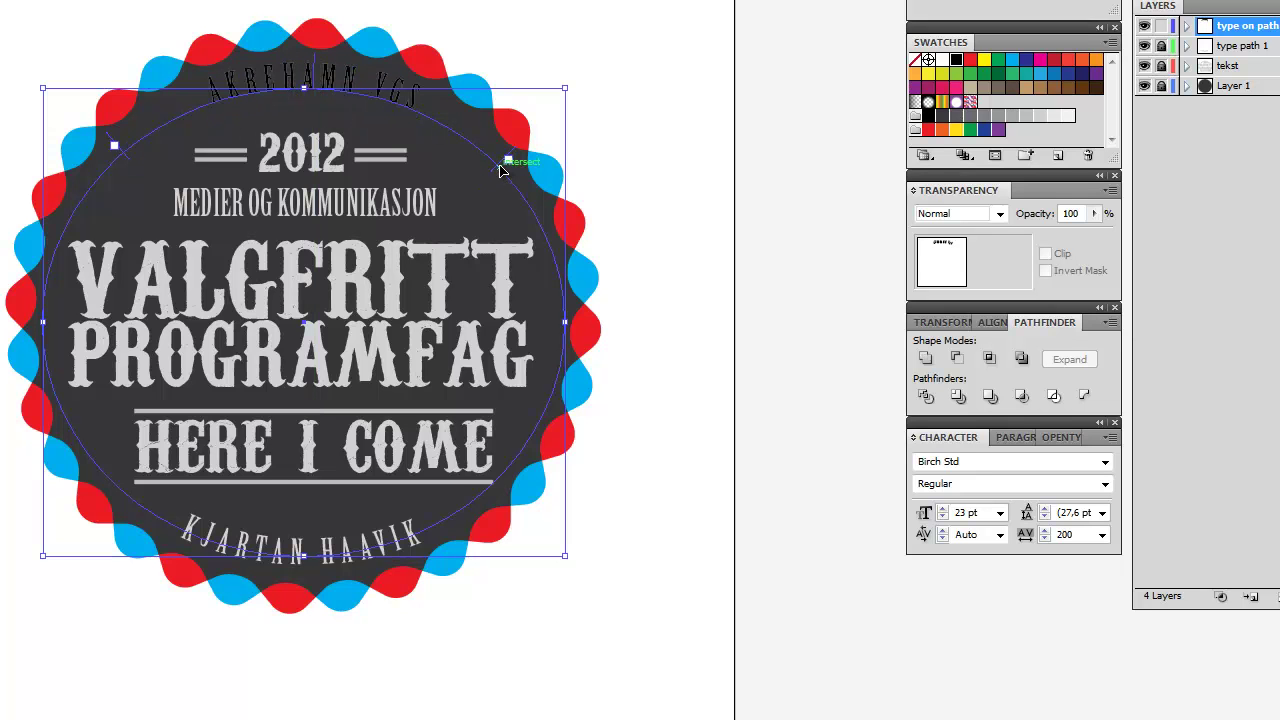
drag(505, 160, 509, 182)
Step: Make all the curved text light grey, with tracking 250 and 24 pt size
double_click(348, 84)
key(ctrl+a)
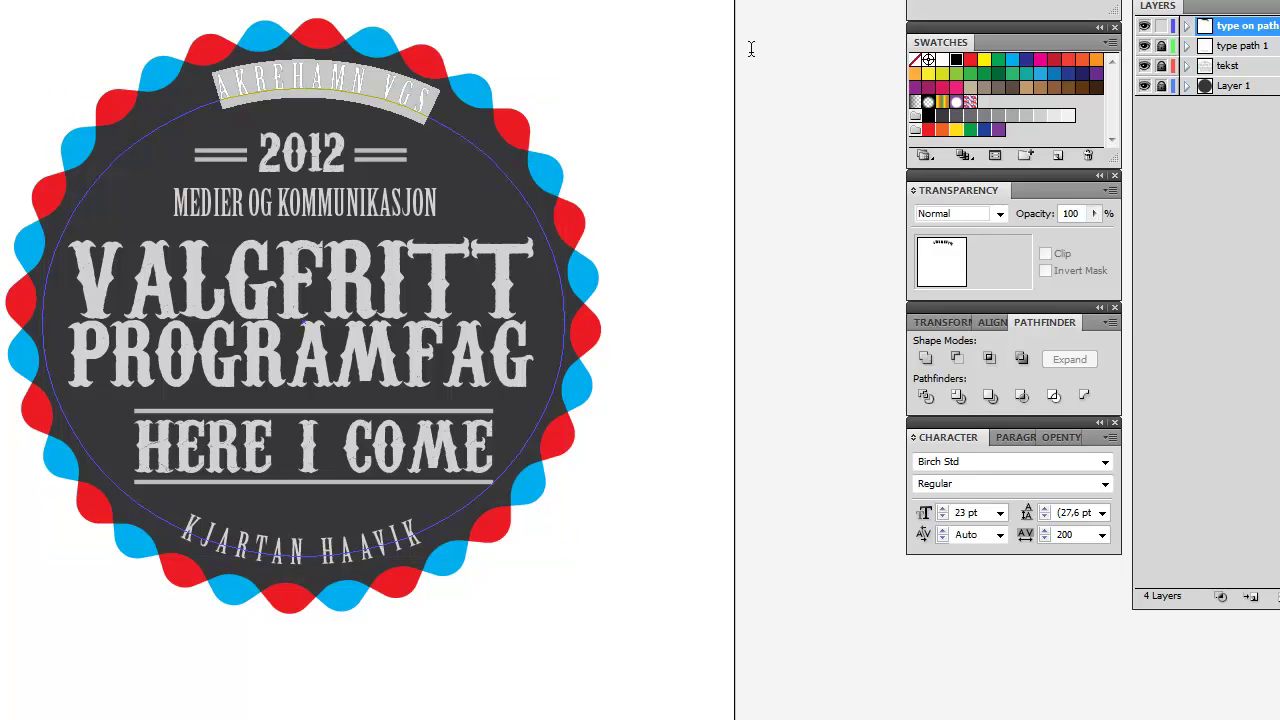
click(1040, 115)
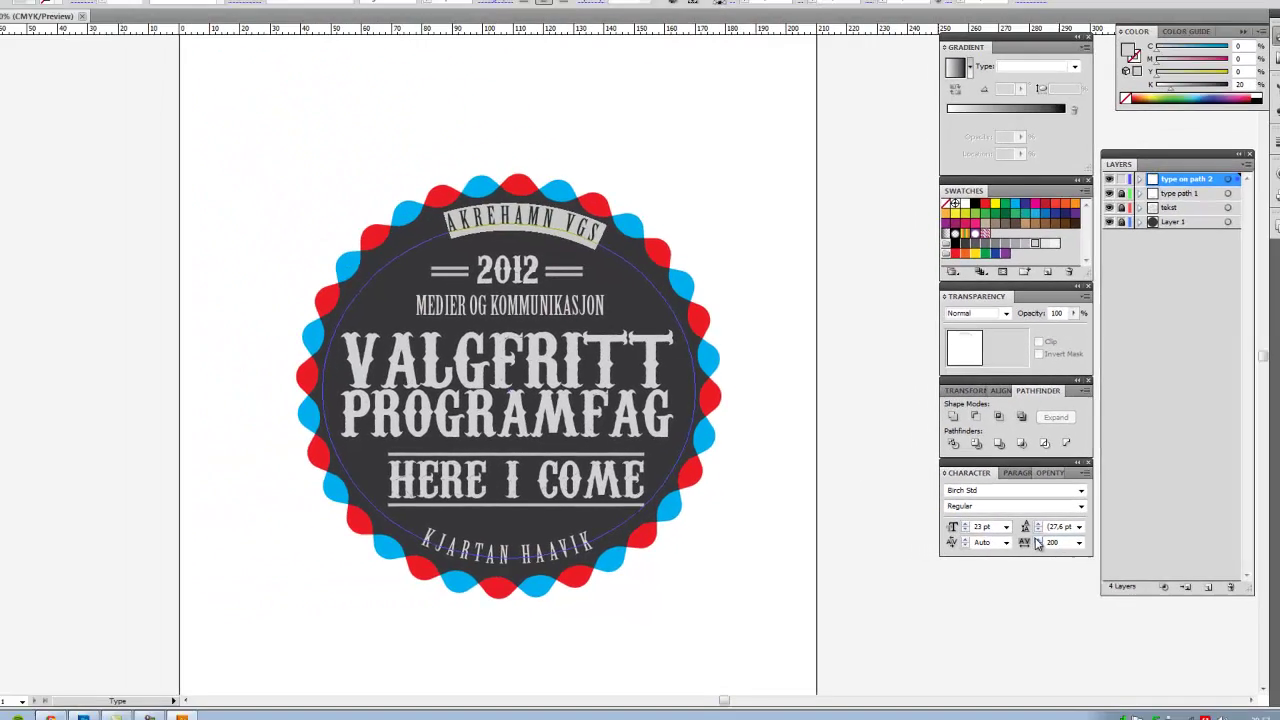
click(1037, 541)
click(1037, 540)
click(1037, 540)
click(1037, 540)
double_click(1059, 544)
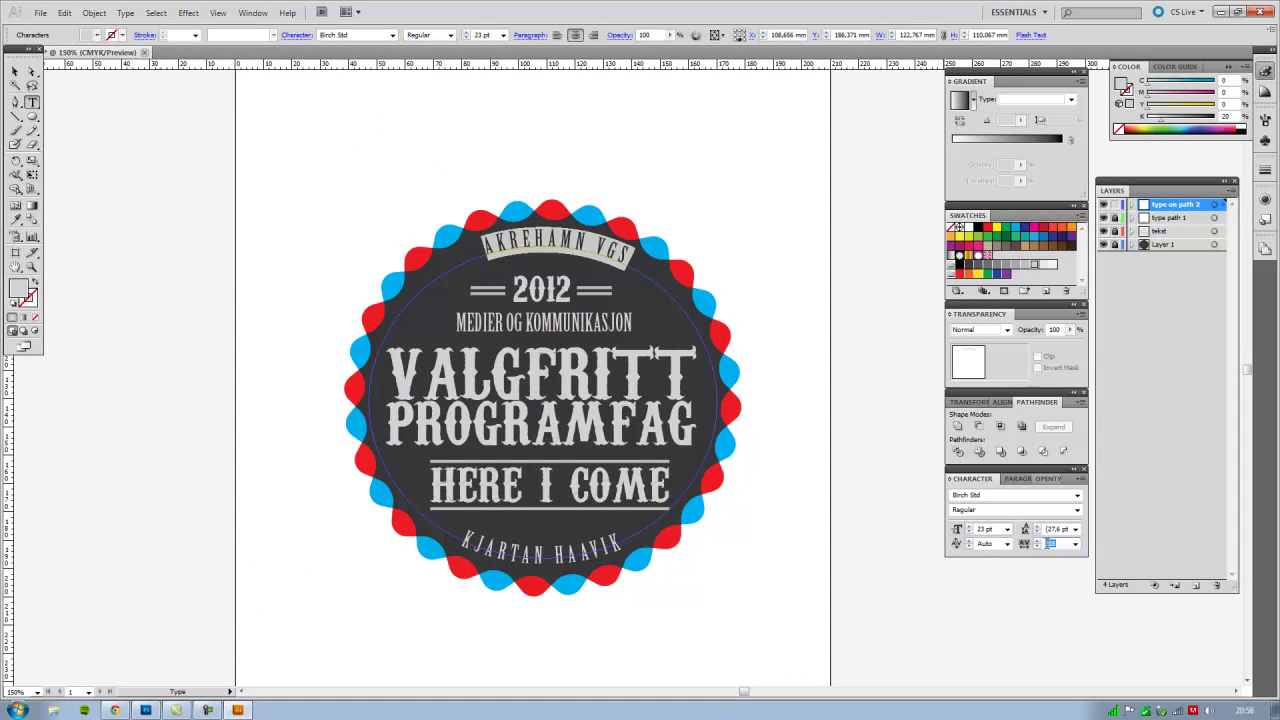
text(150)
key(Return)
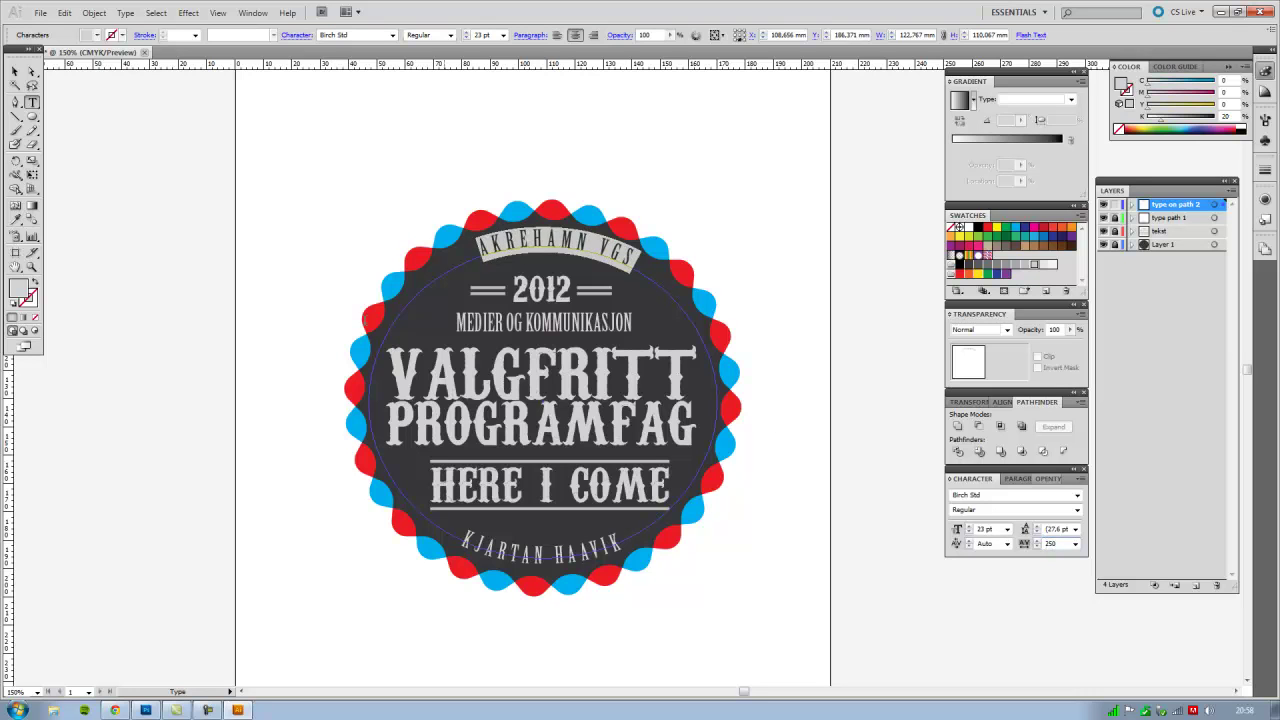
click(968, 527)
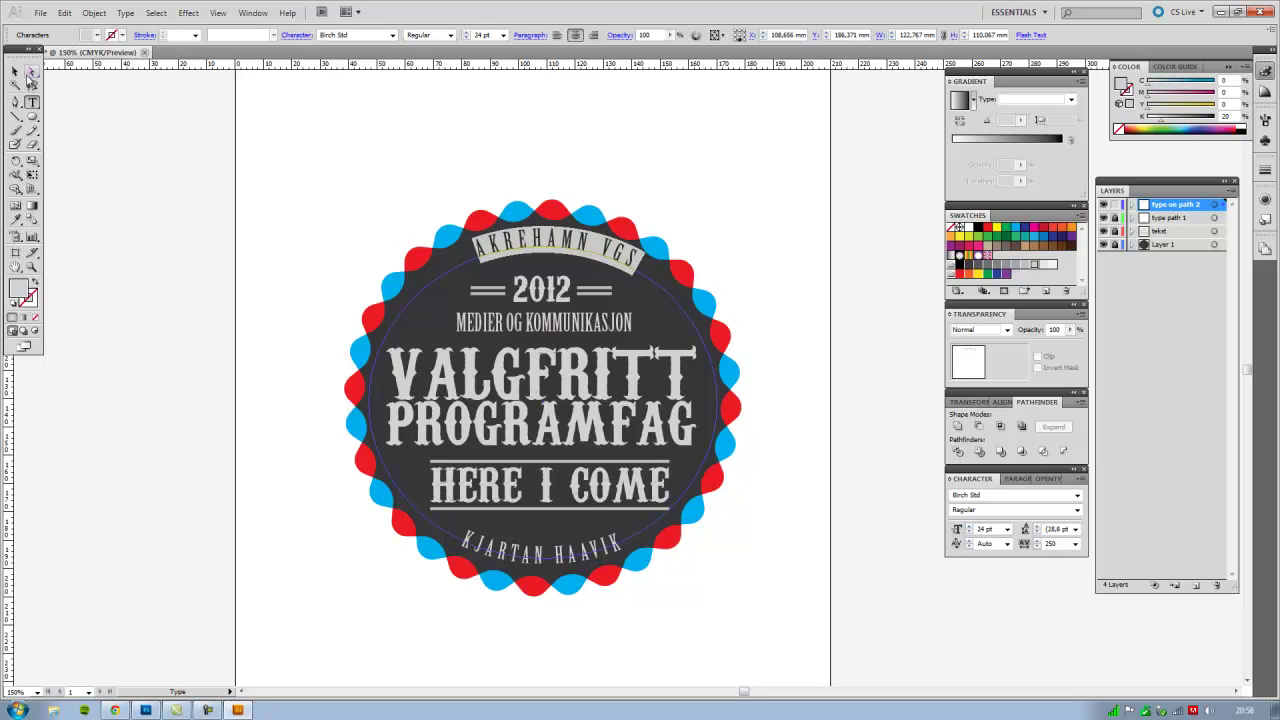
Step: Insert periods so it reads AKREHAMN V.G.S and recentre it on the arc
click(16, 72)
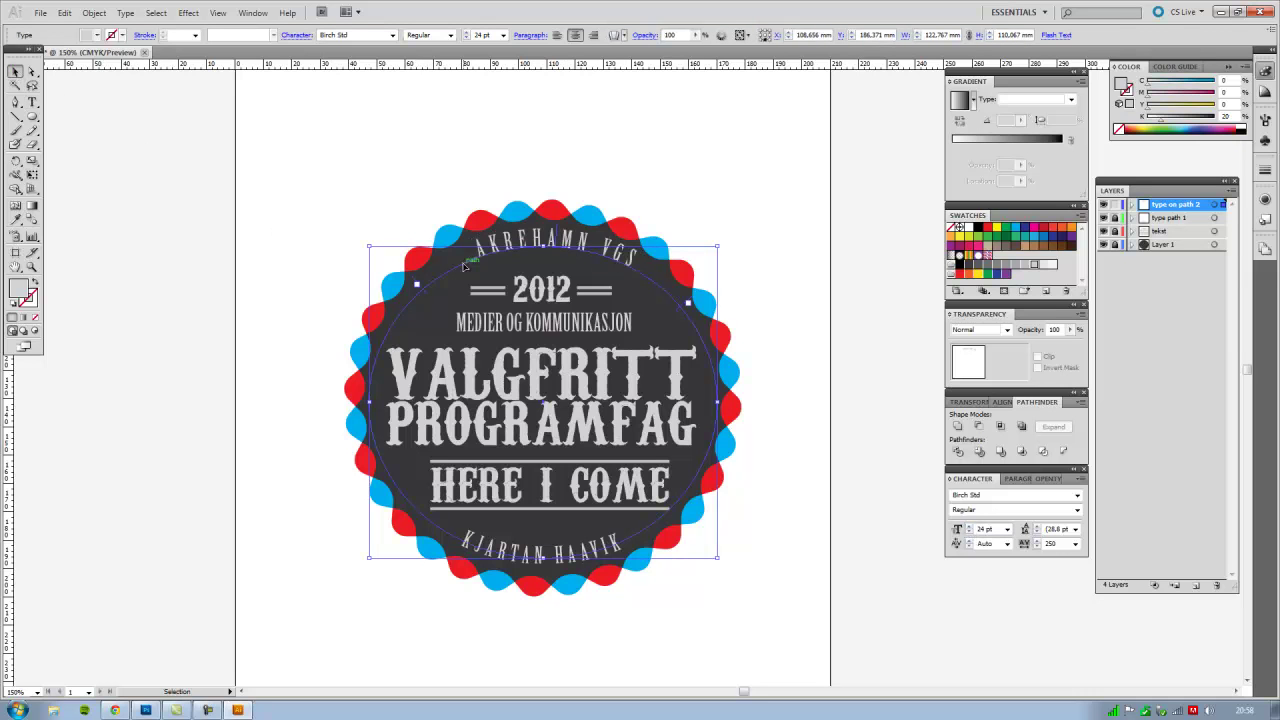
drag(418, 286, 406, 293)
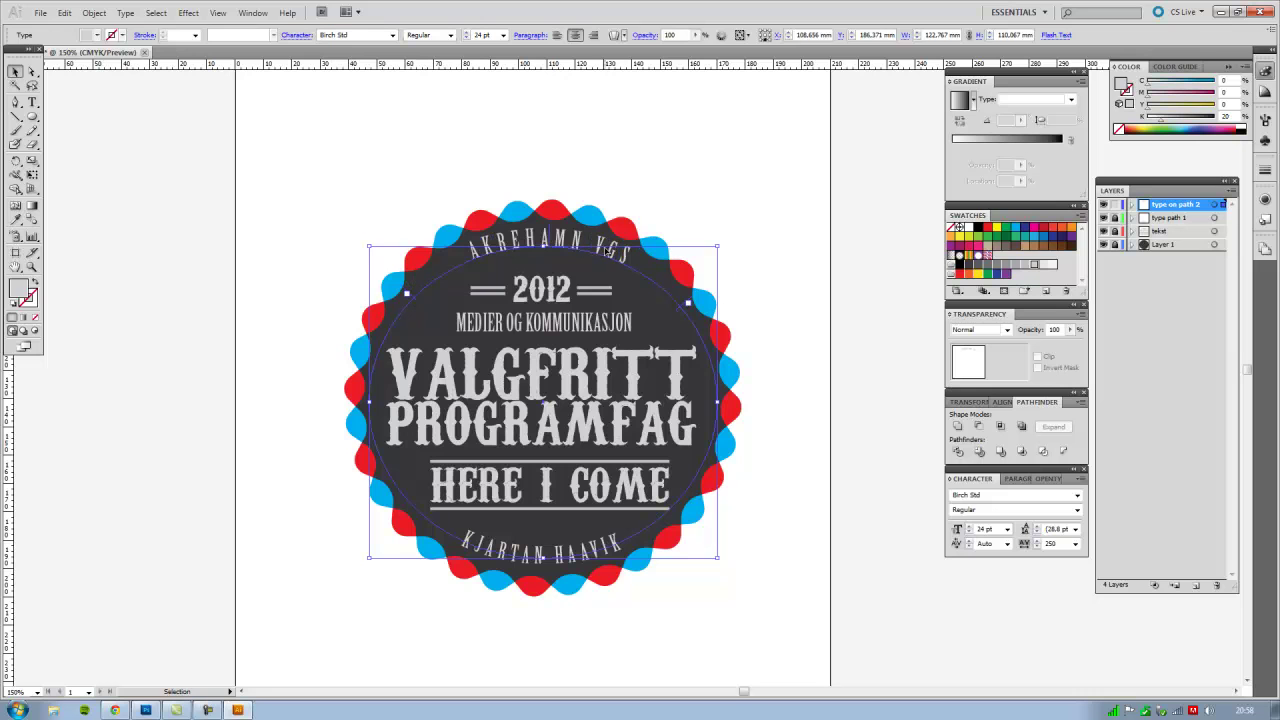
double_click(607, 249)
text(.)
key(Right)
text(.)
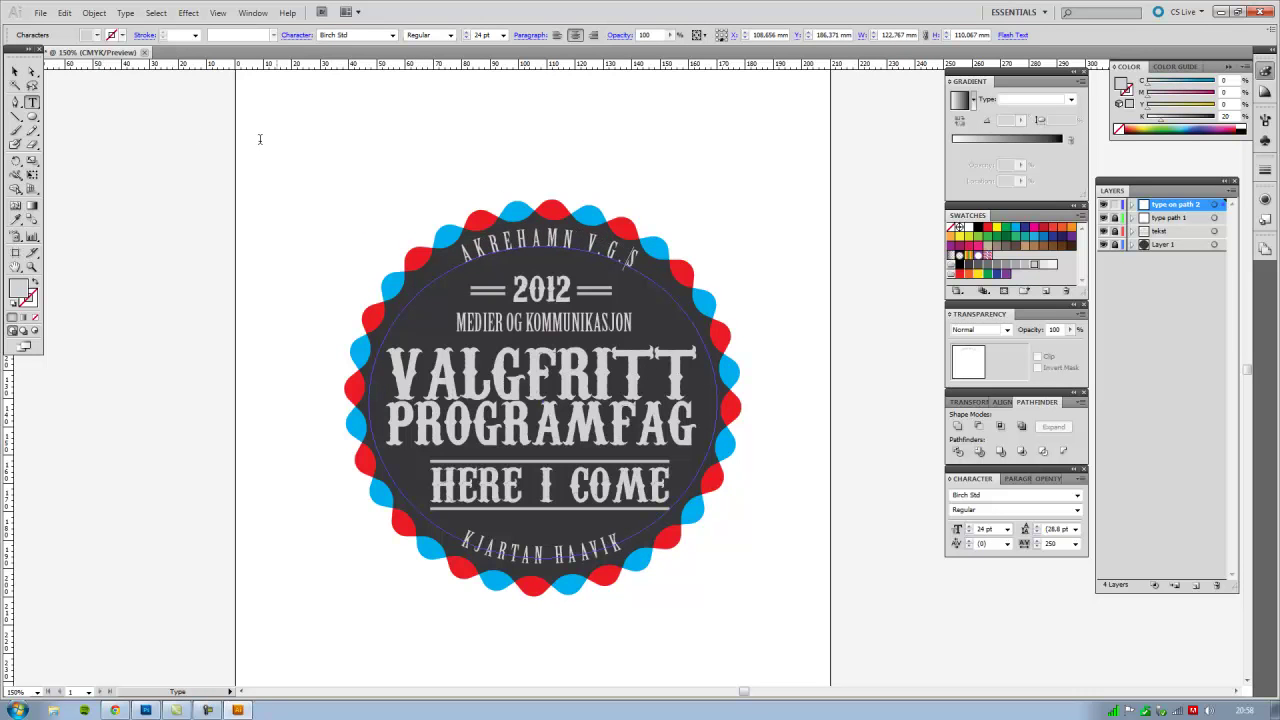
click(16, 71)
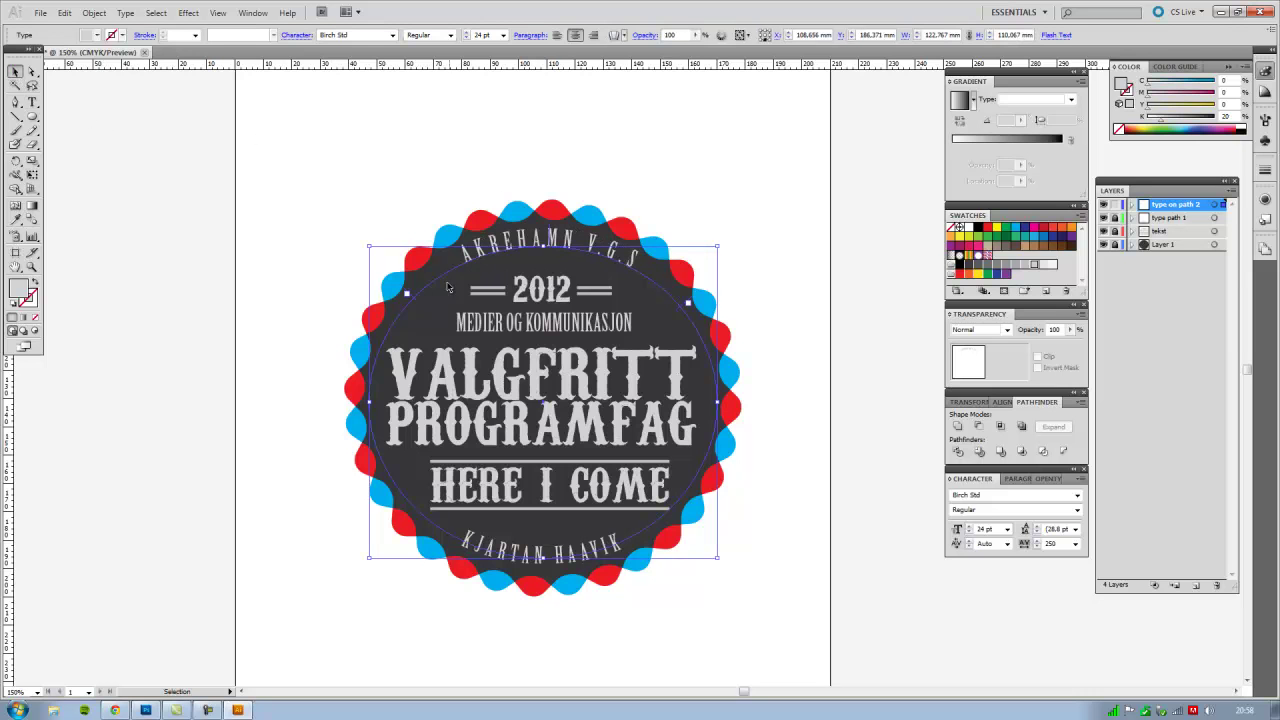
drag(415, 303, 467, 273)
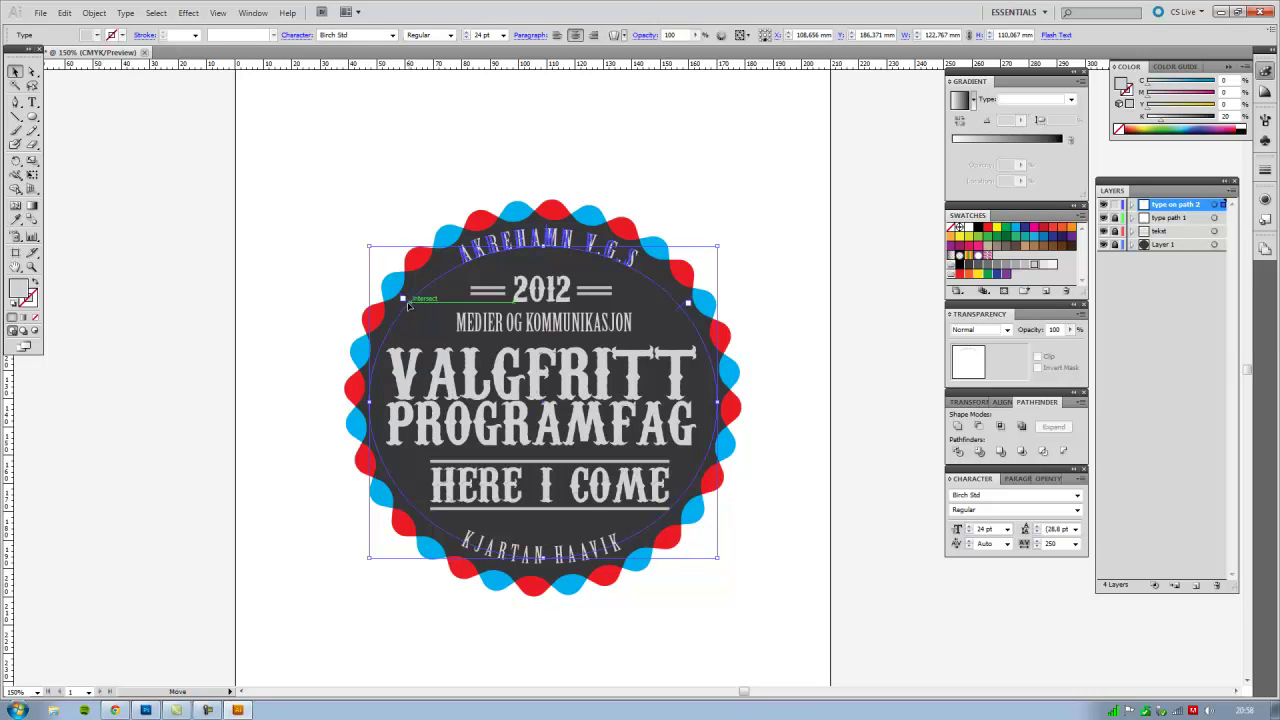
Step: Marquee-select every part of the badge
click(756, 175)
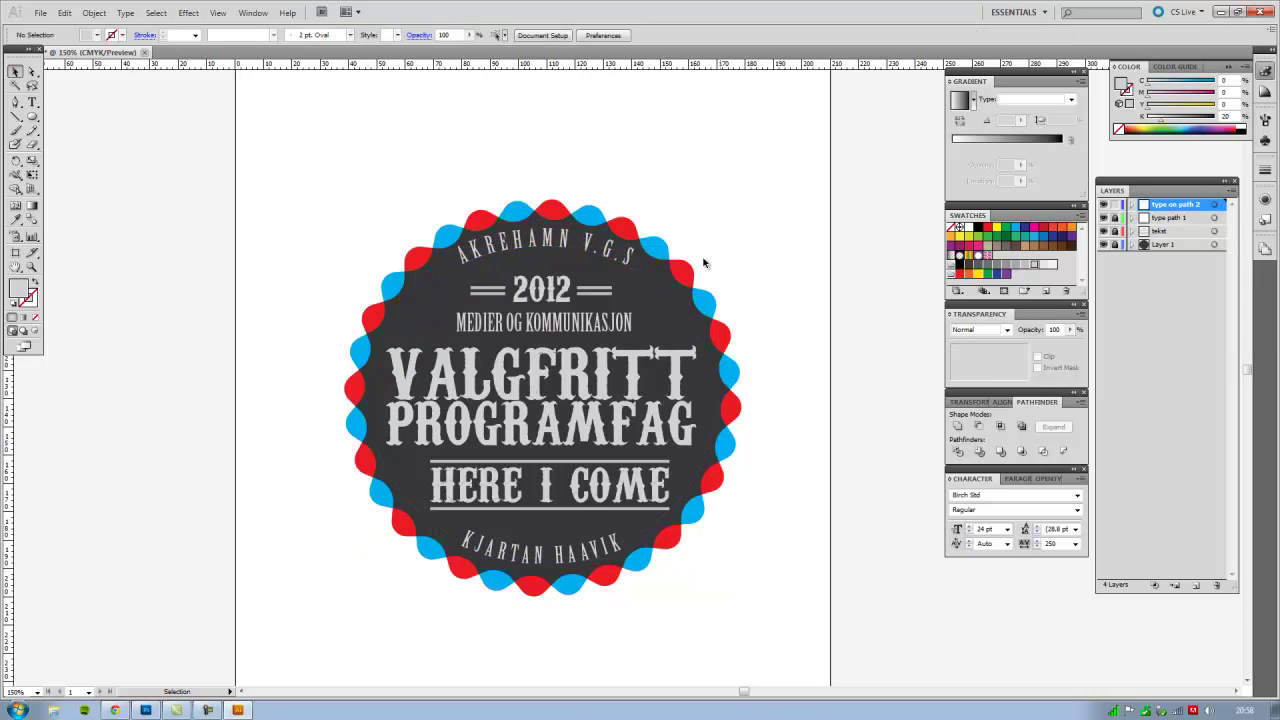
drag(645, 375, 546, 325)
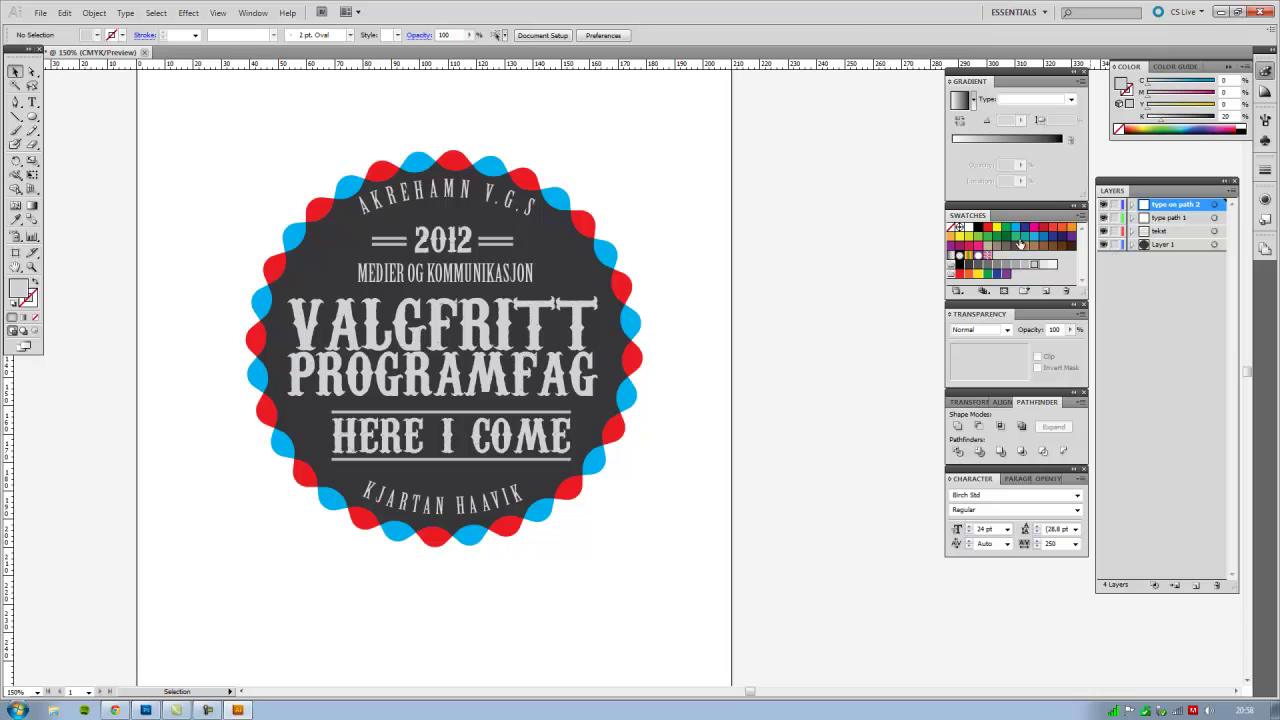
drag(215, 126, 693, 587)
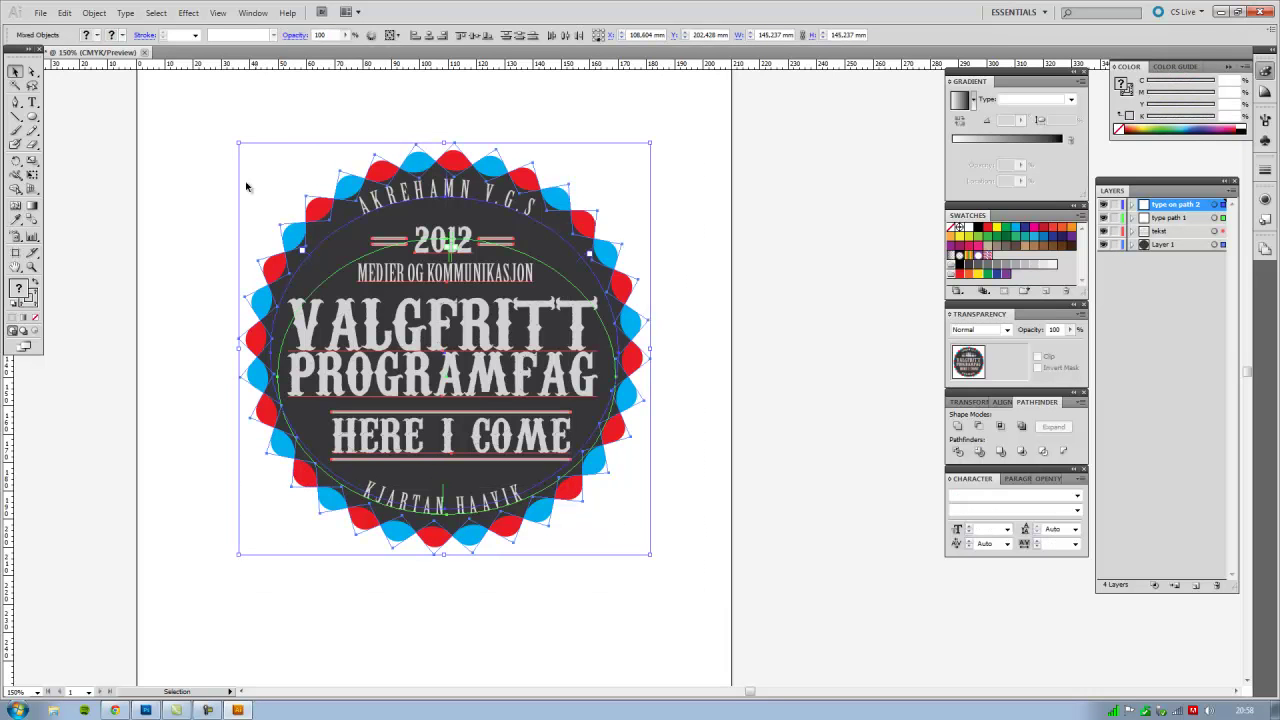
Step: Group all the badge parts into a single object
click(94, 12)
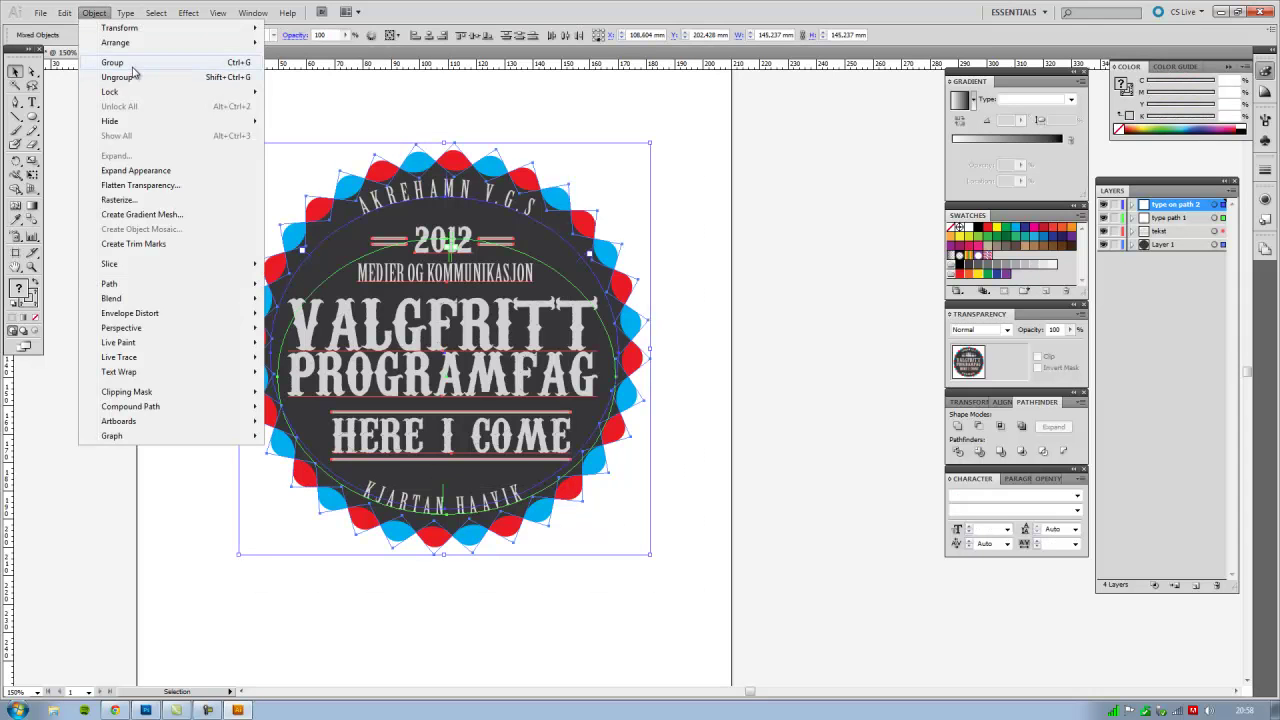
click(133, 66)
click(751, 383)
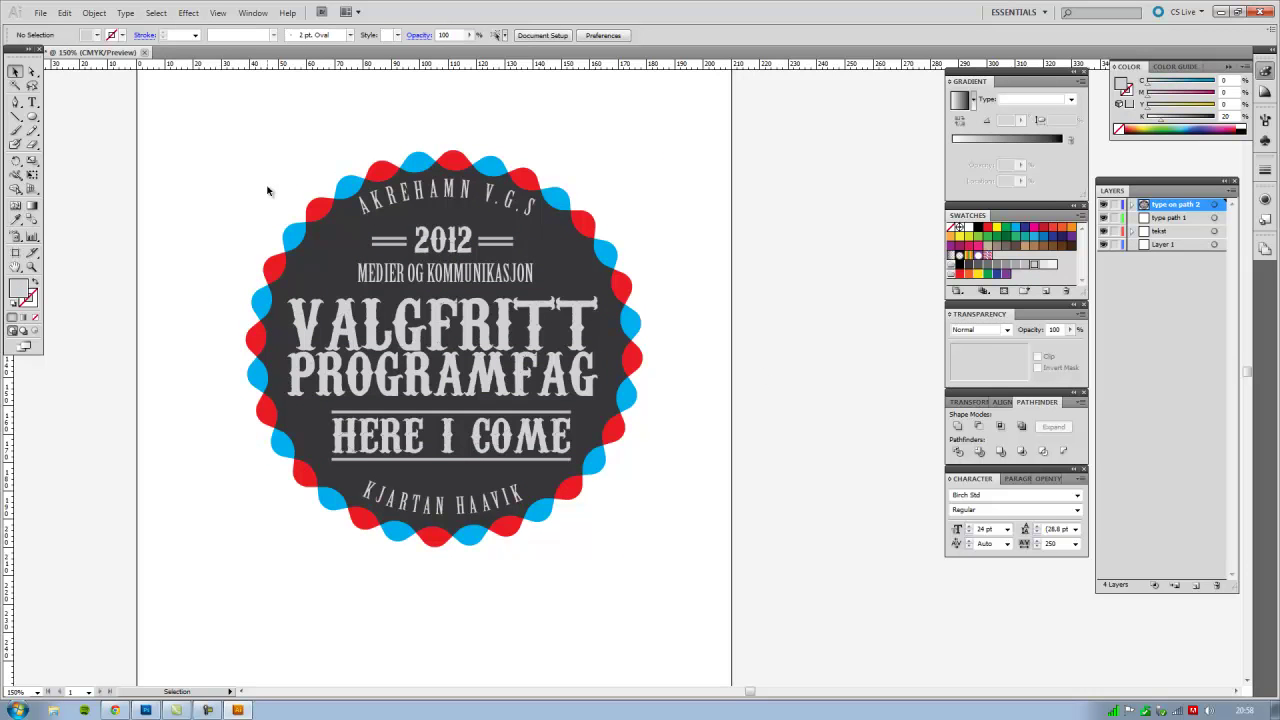
click(350, 184)
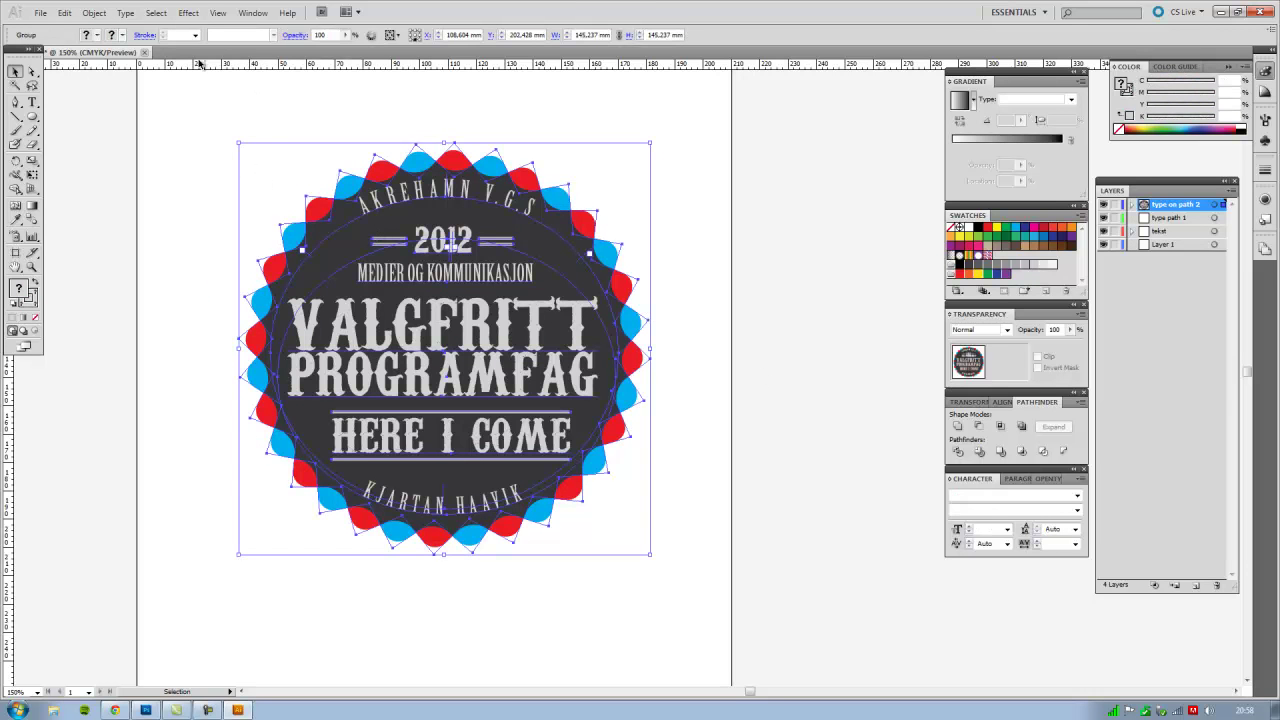
click(187, 13)
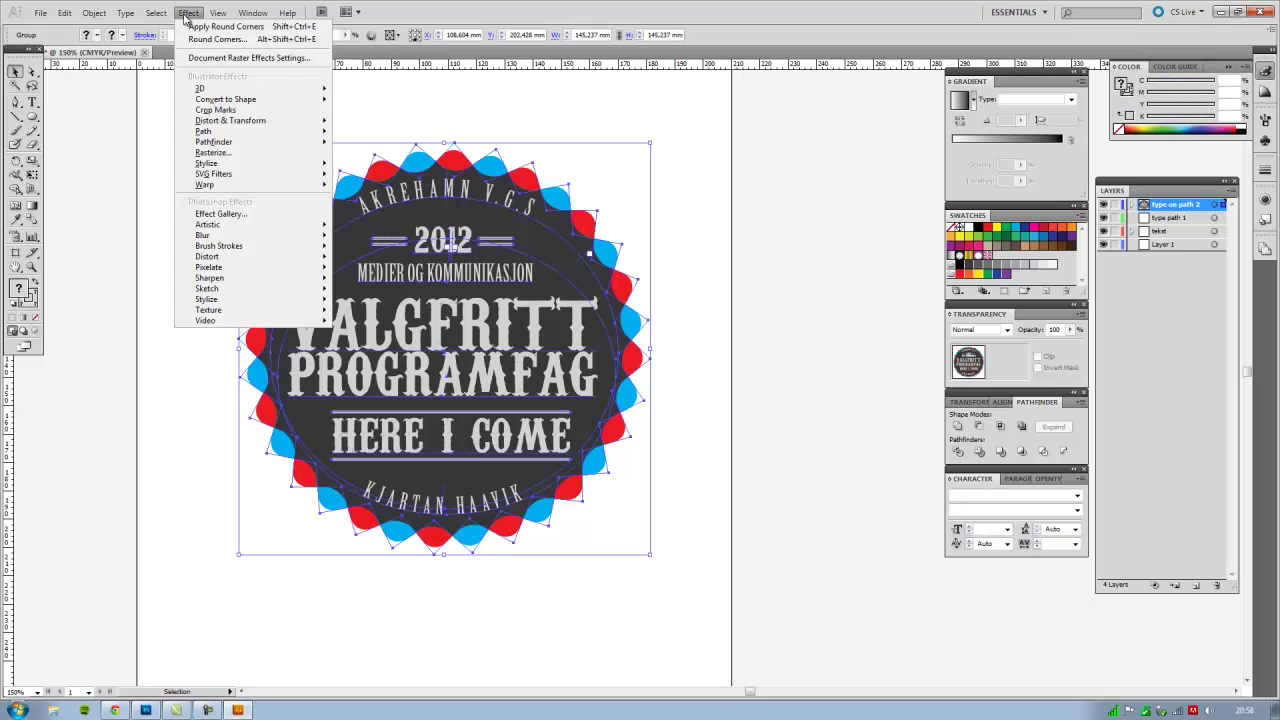
click(132, 62)
click(158, 211)
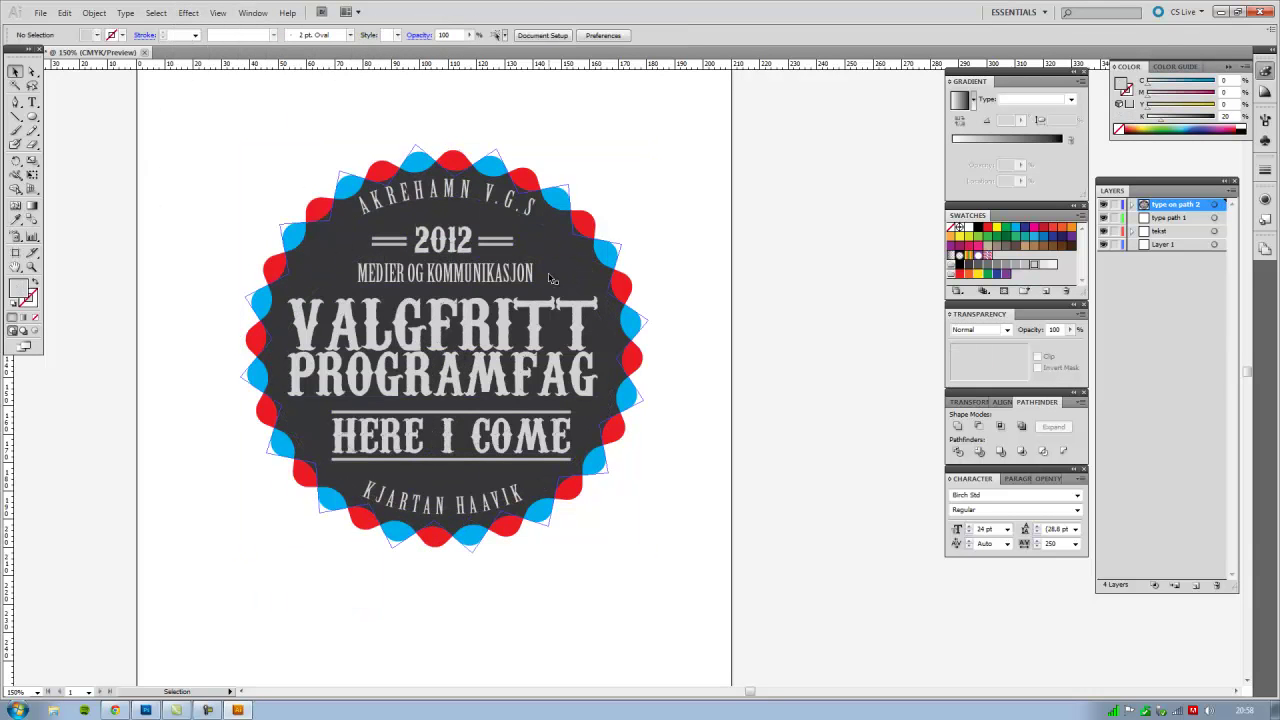
Step: Zoom in on the AKREHAMN V.G.S title and 2012, then bring up the Effect menu
key(z)
drag(552, 282, 574, 306)
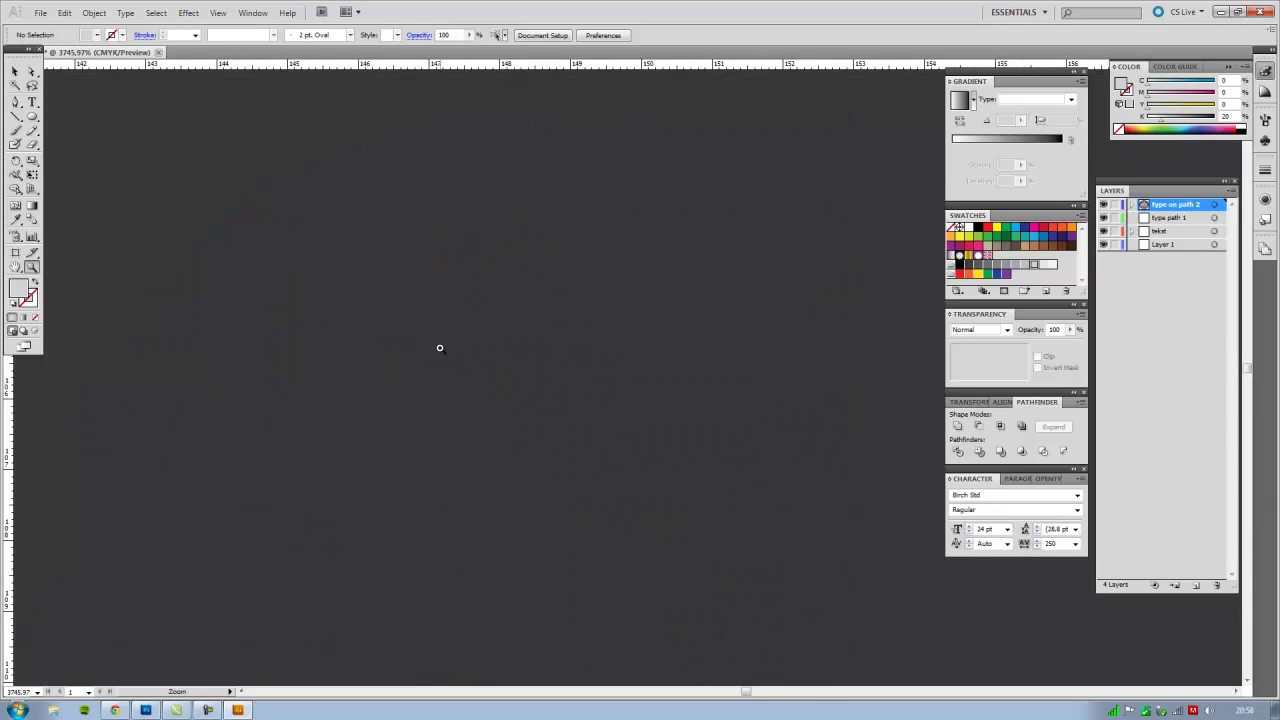
key(ctrl+minus)
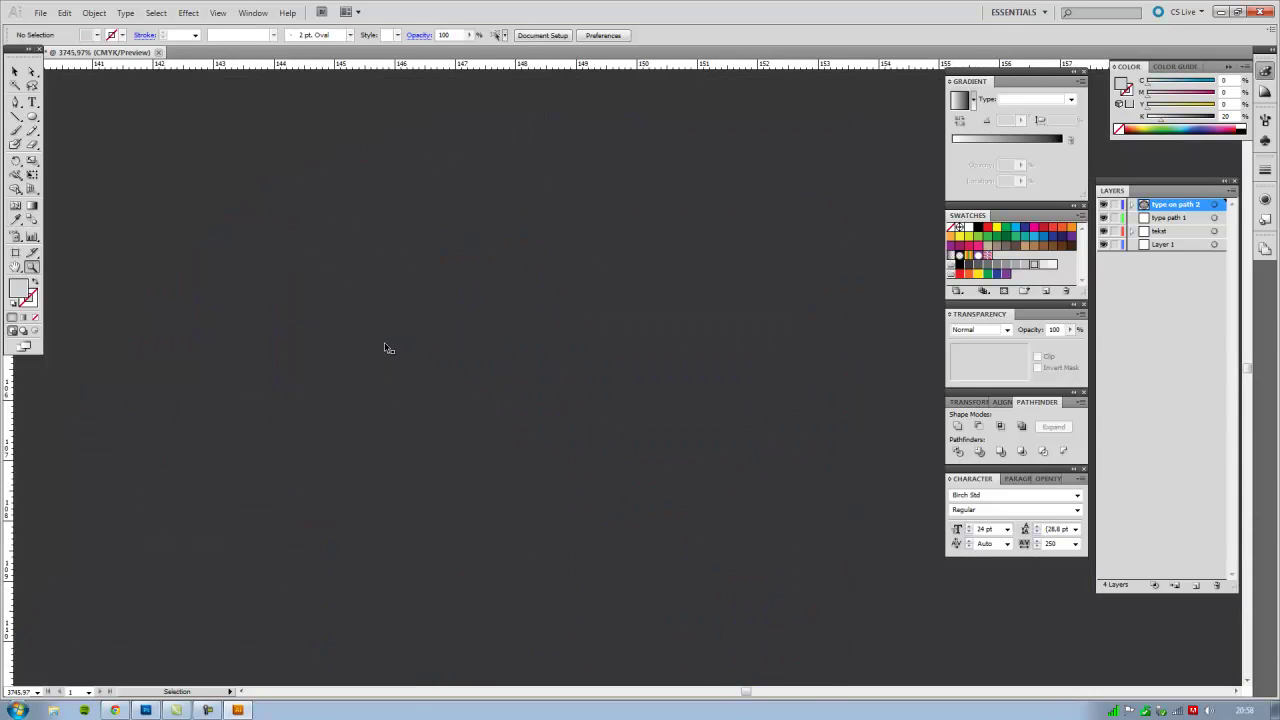
key(ctrl+minus)
key(ctrl+minus)
key(ctrl+minus)
key(ctrl+minus)
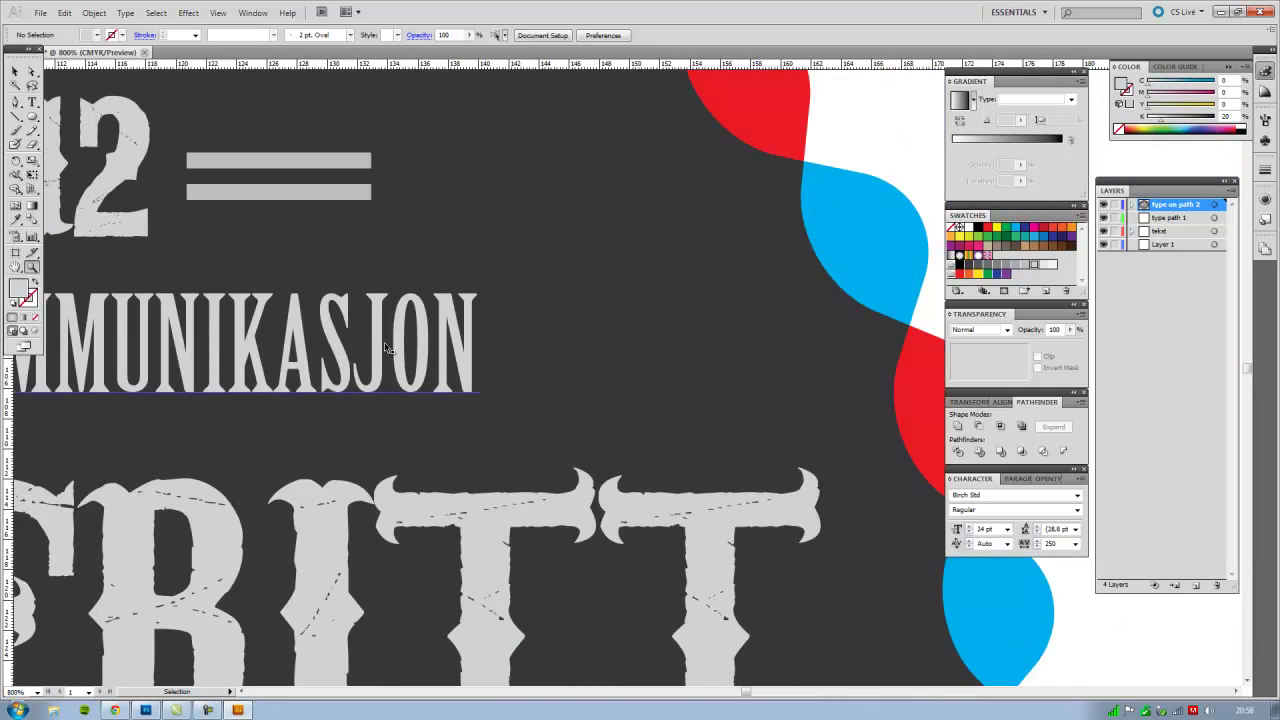
scroll(483, 324, up, 5)
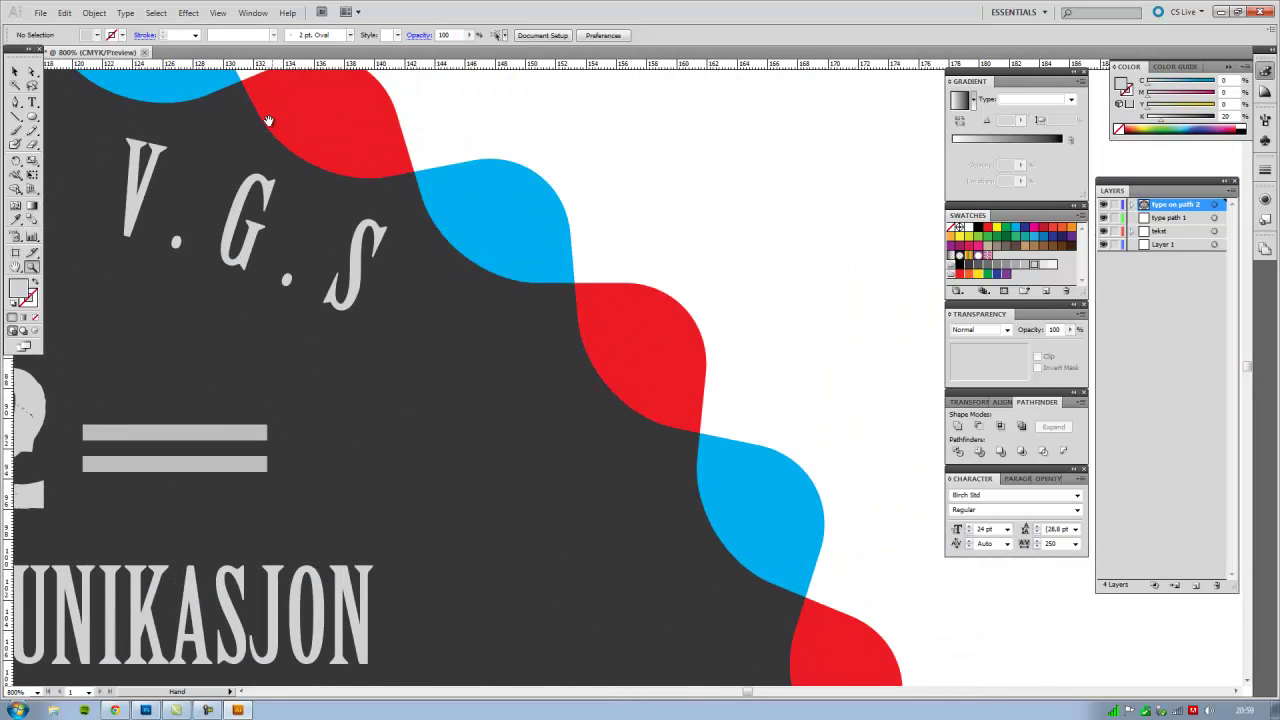
drag(268, 120, 617, 362)
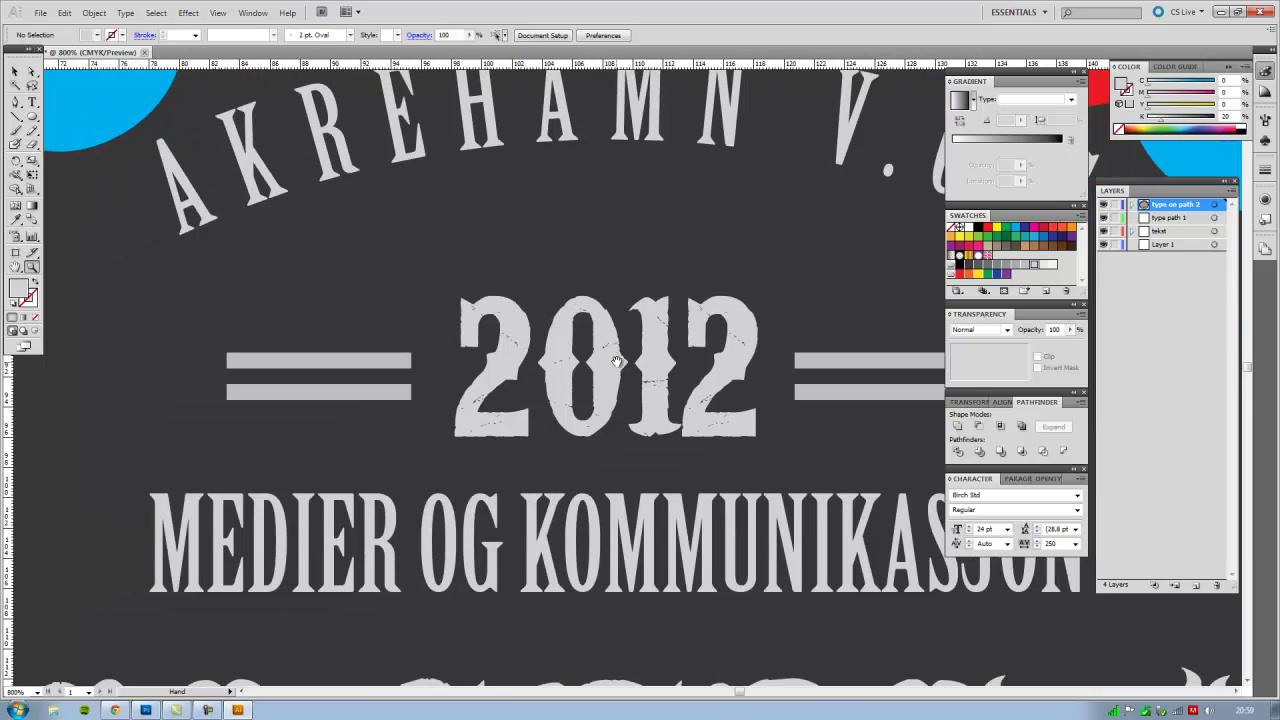
scroll(435, 329, up, 2)
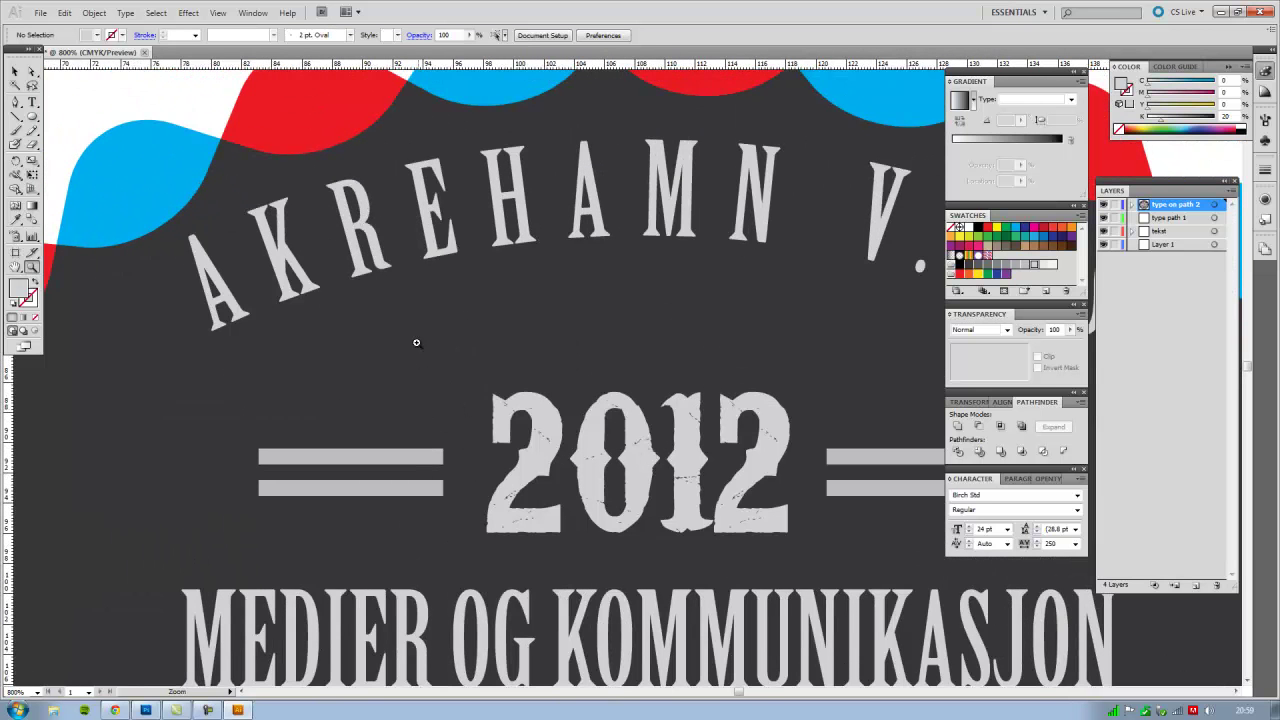
click(188, 13)
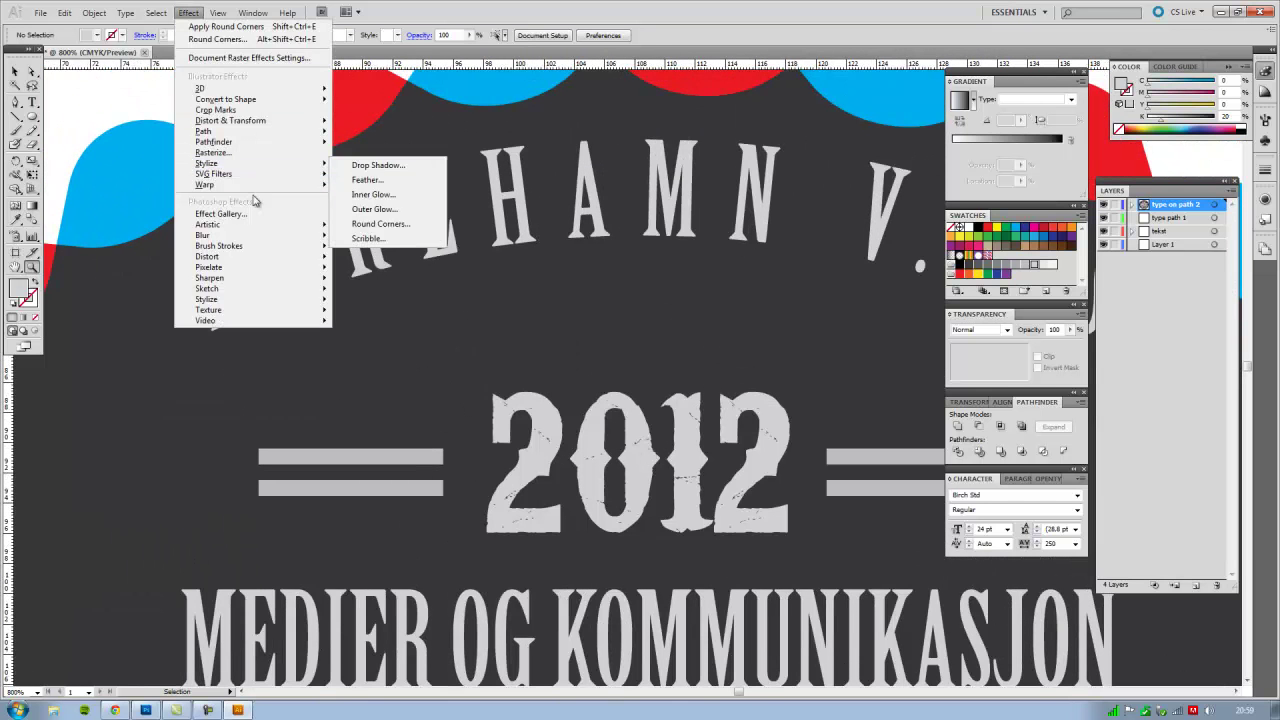
mouse_move(250, 224)
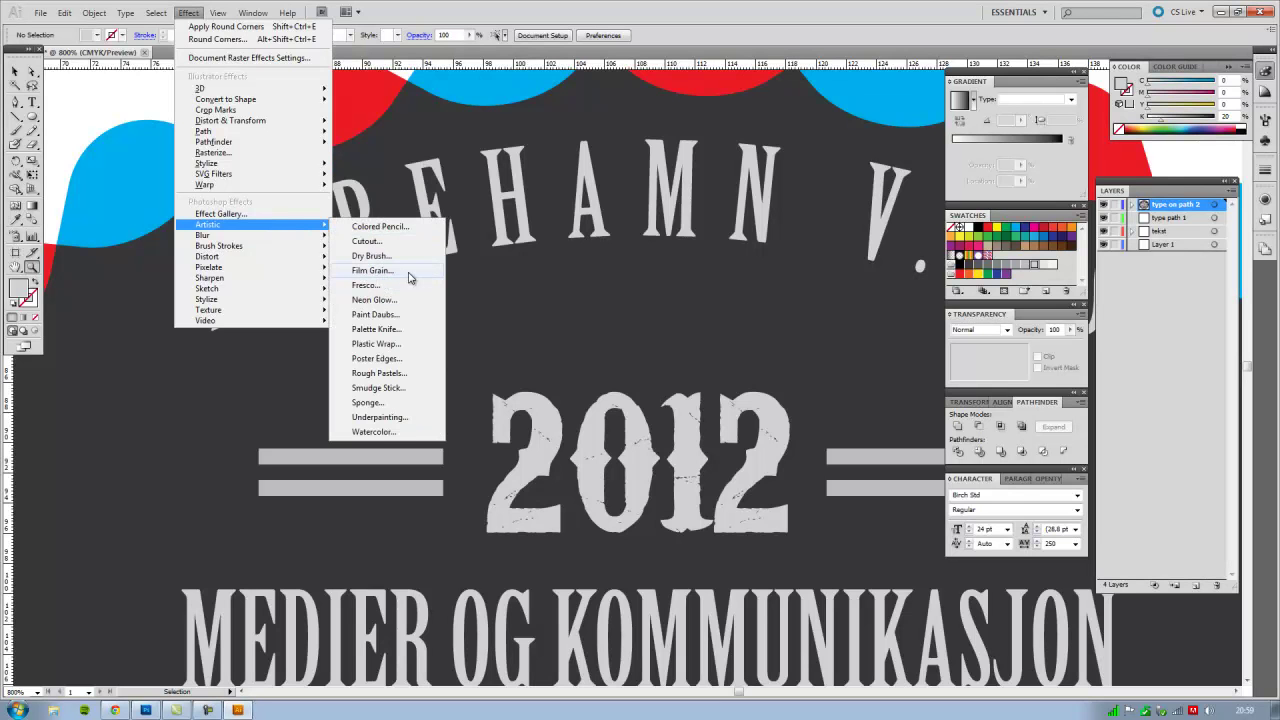
Step: Apply Film Grain to the badge with a slightly lowered Grain amount
click(372, 270)
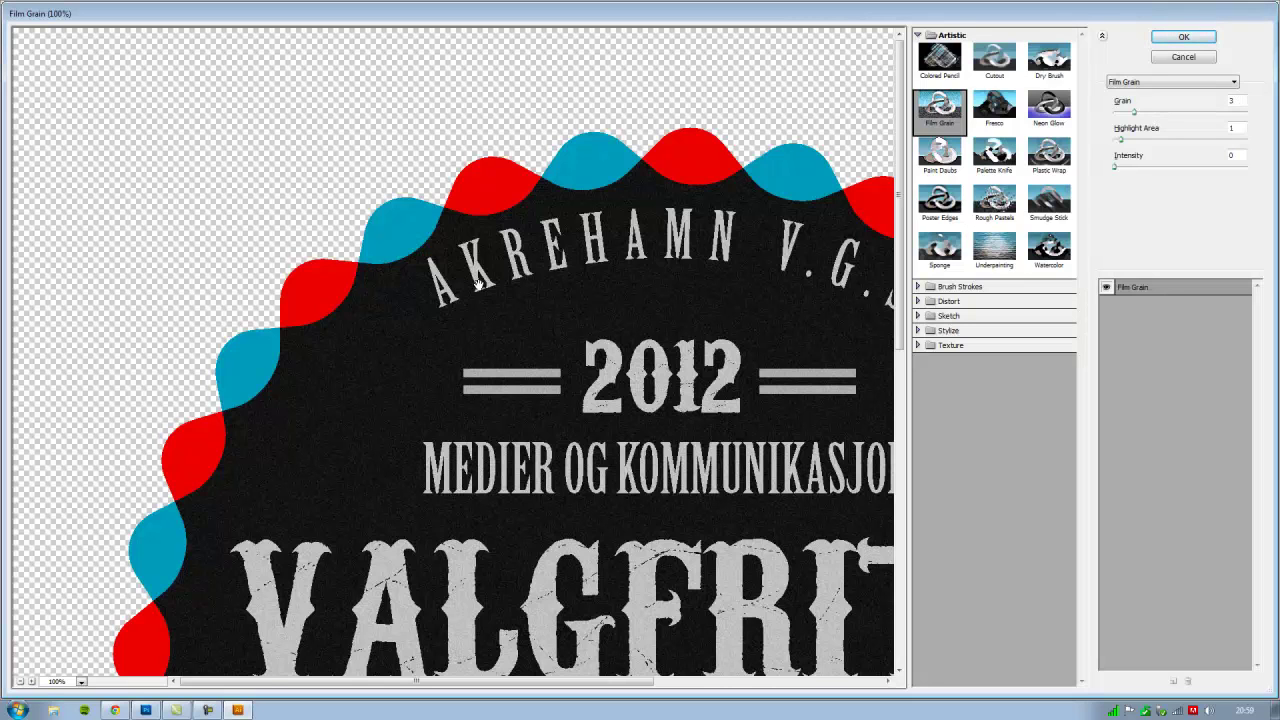
mouse_move(539, 313)
mouse_down()
mouse_move(465, 133)
mouse_move(442, 158)
mouse_up()
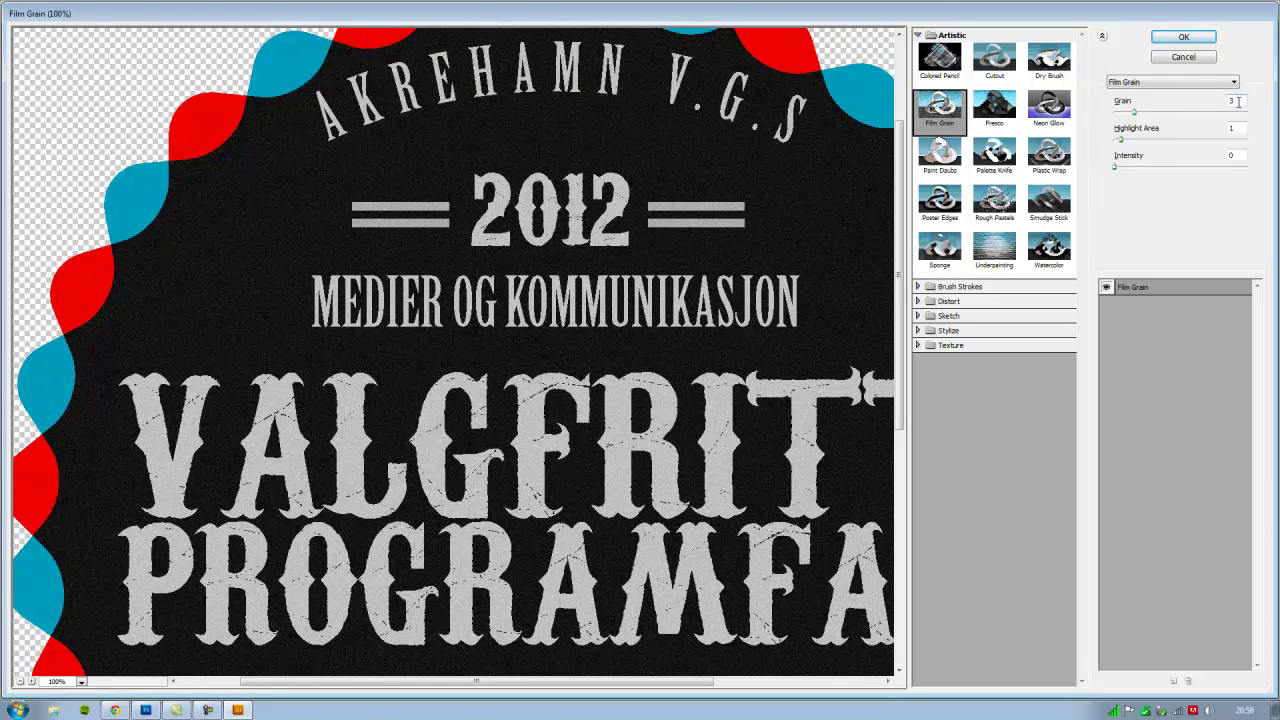
mouse_move(1133, 115)
mouse_down()
mouse_move(1178, 117)
mouse_move(1133, 118)
mouse_up()
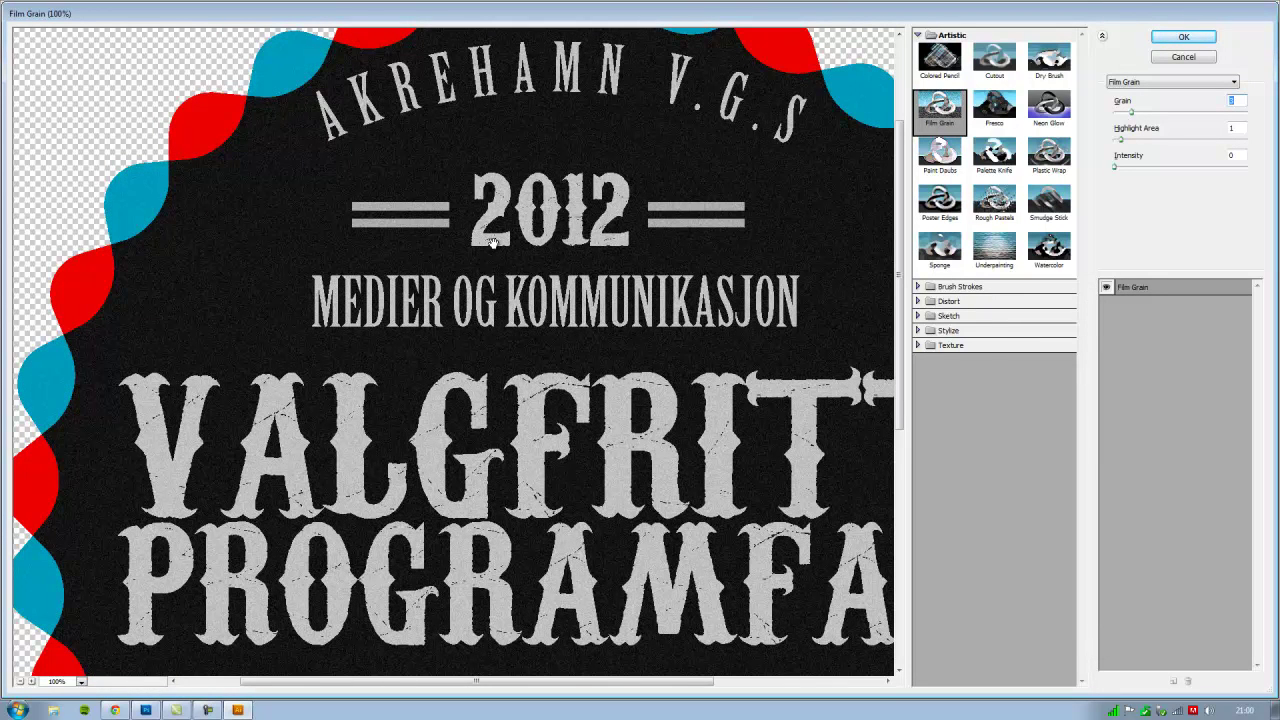
click(1185, 40)
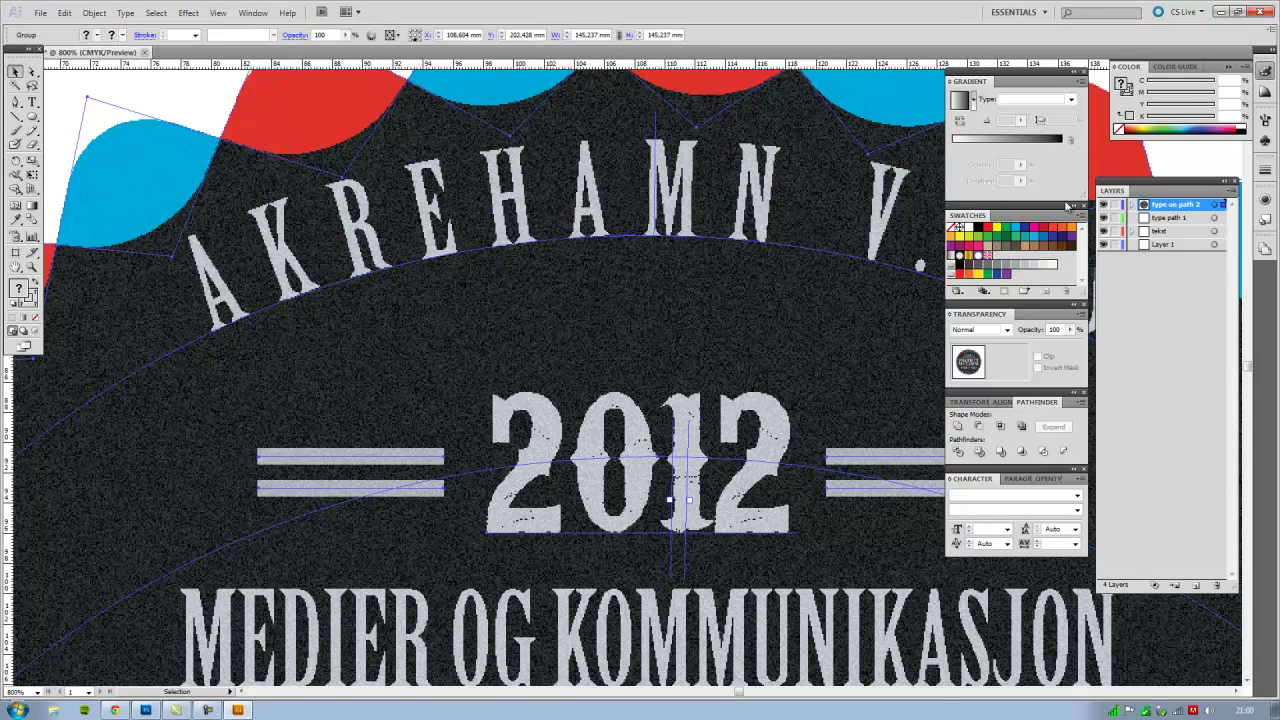
Step: Zoom out to 100%, marquee-select the entire textured badge and copy it
key(ctrl+minus)
key(ctrl+minus)
key(ctrl+minus)
key(ctrl+minus)
key(ctrl+minus)
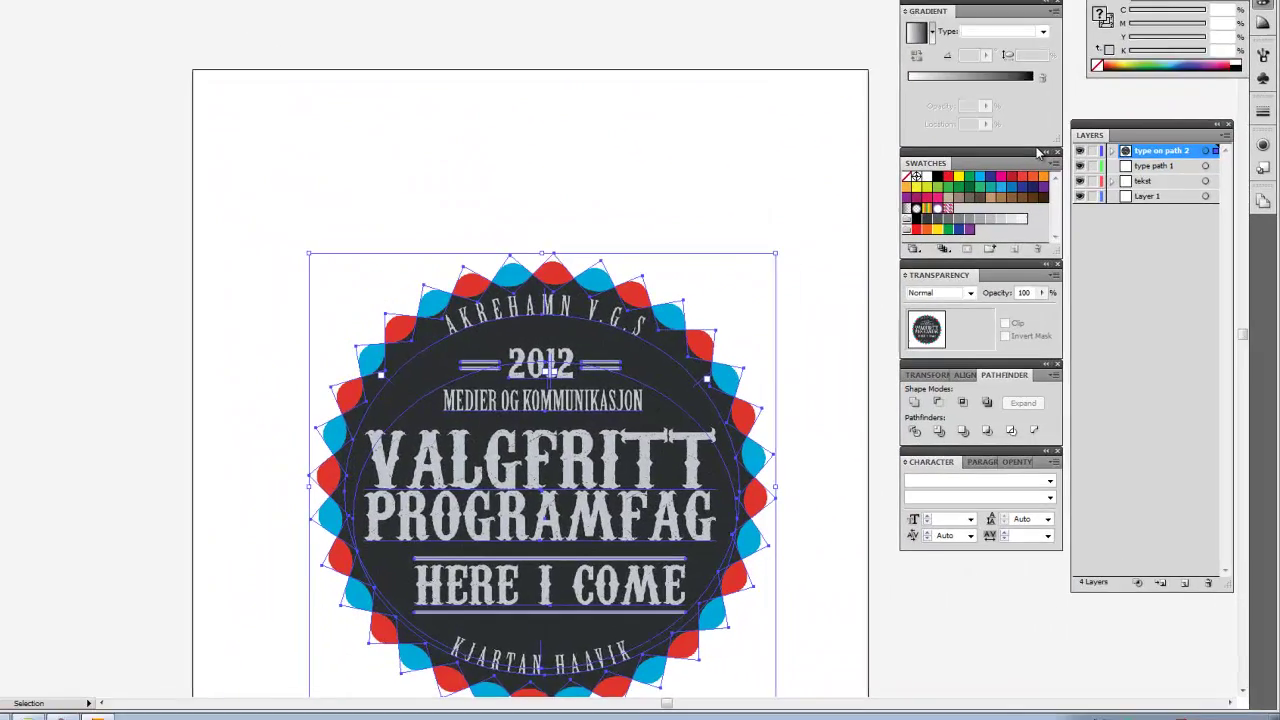
key(ctrl+minus)
click(527, 341)
drag(527, 341, 449, 227)
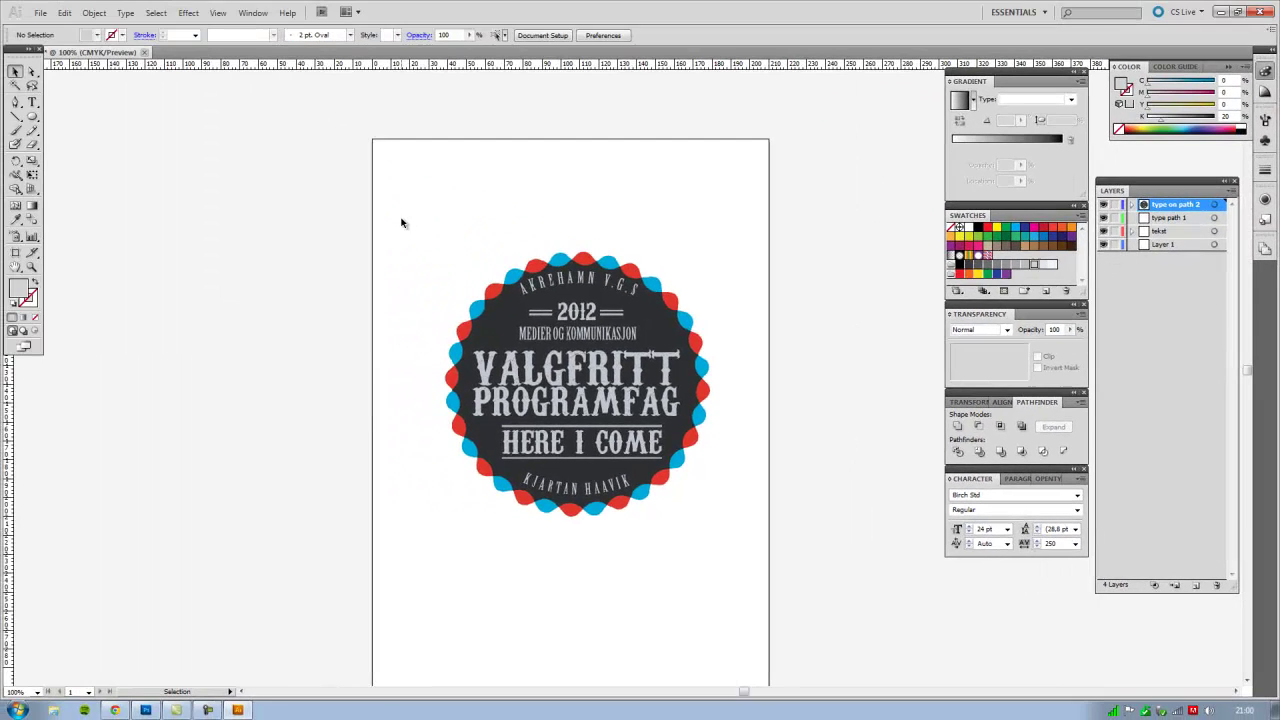
mouse_move(401, 219)
mouse_down()
mouse_move(489, 290)
mouse_move(755, 566)
mouse_up()
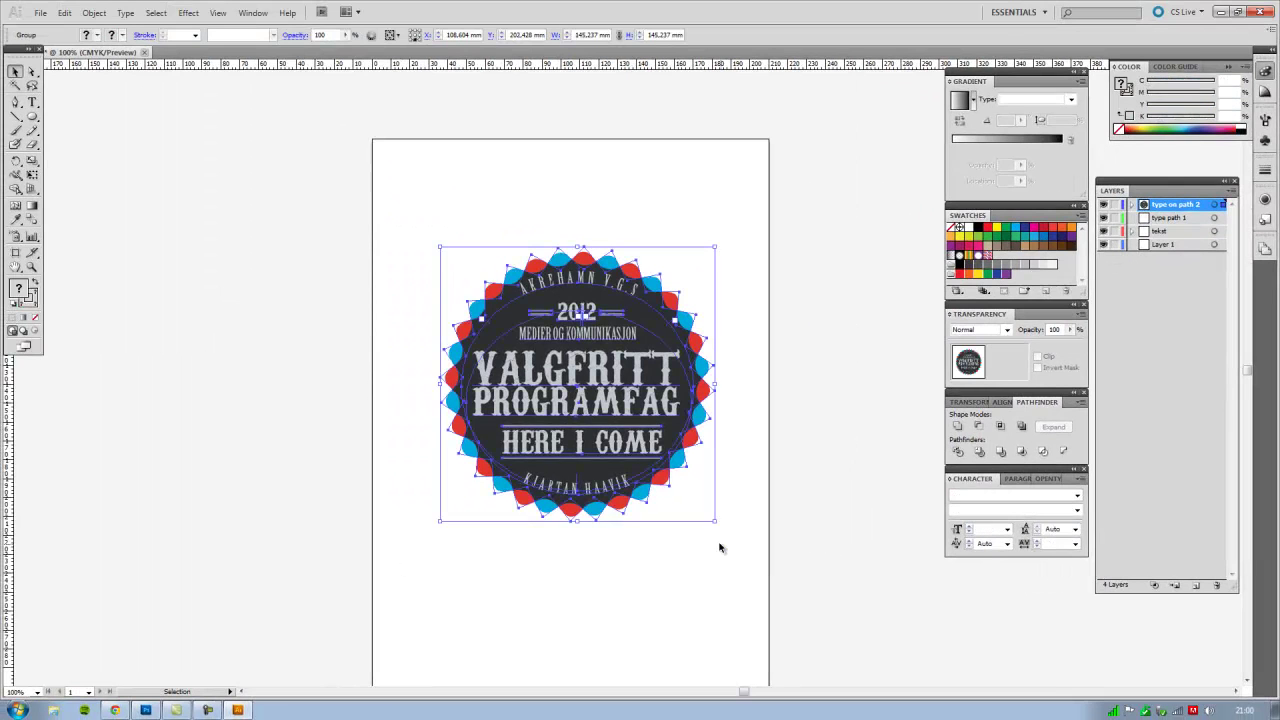
click(66, 13)
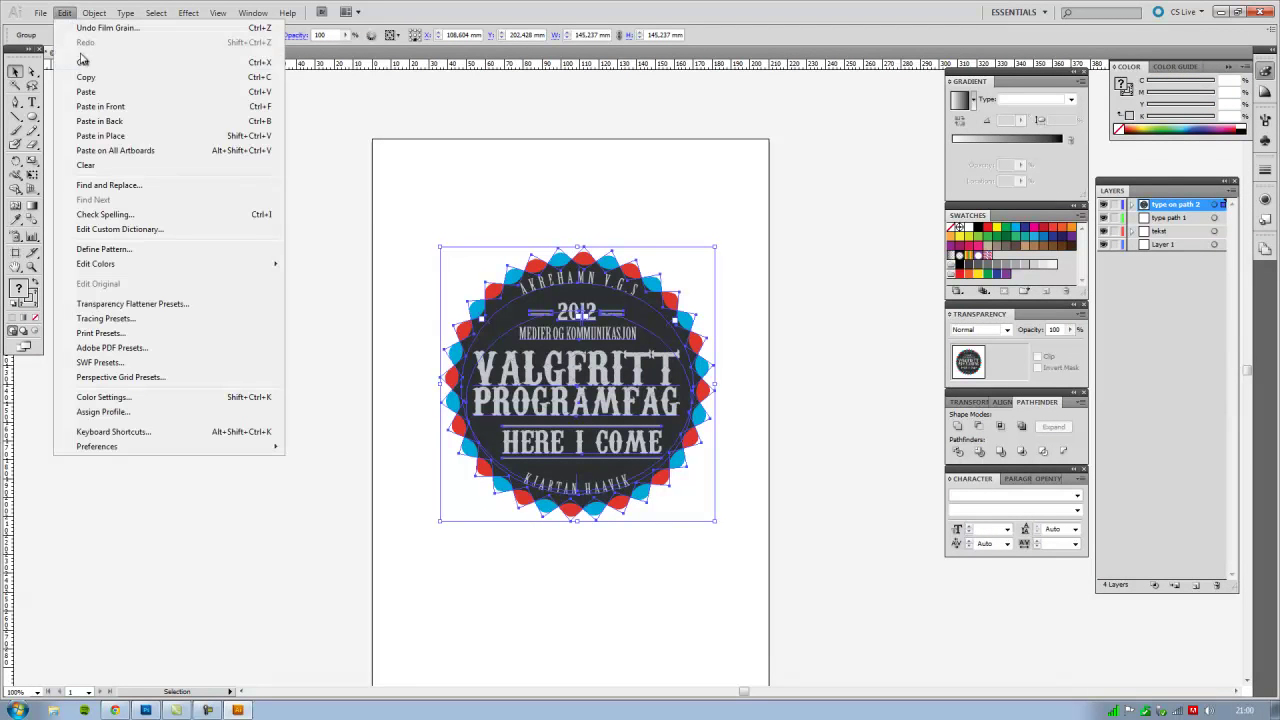
click(95, 80)
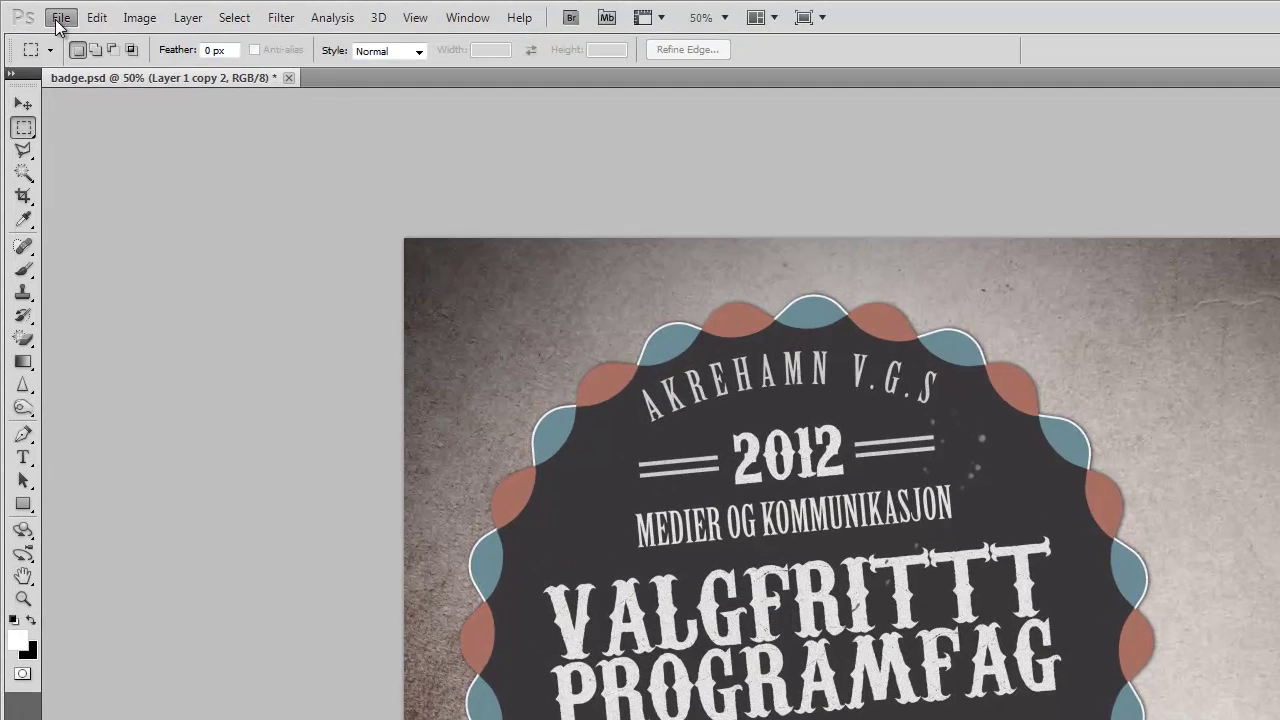
Step: Create a new International Paper A4 document, 210 × 297 mm at 300 ppi, in CMYK Color
click(58, 18)
click(75, 37)
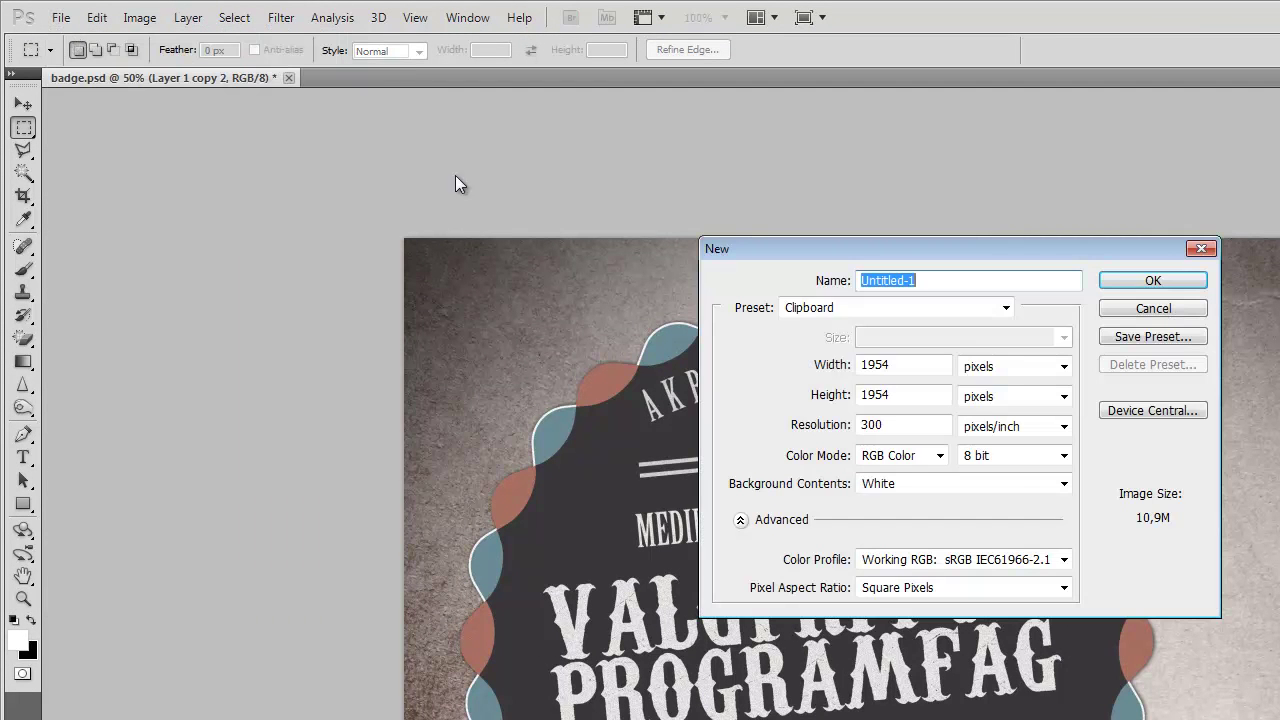
click(900, 300)
click(845, 386)
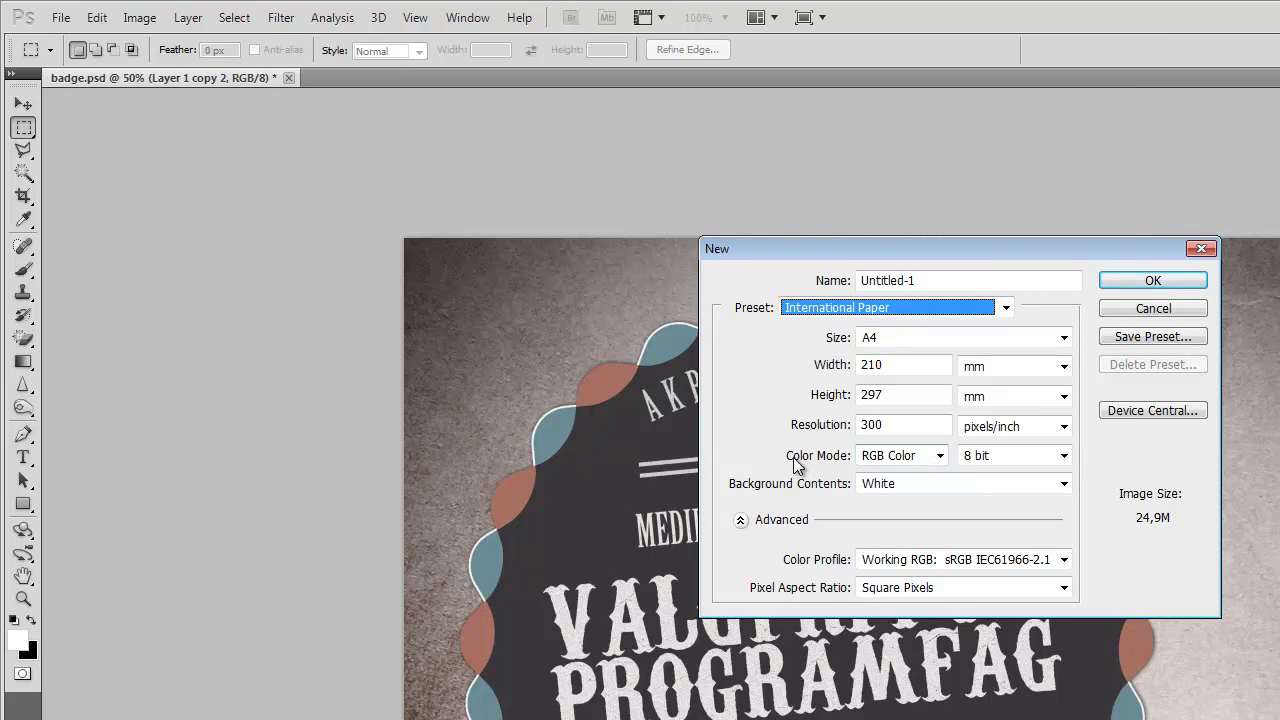
click(916, 457)
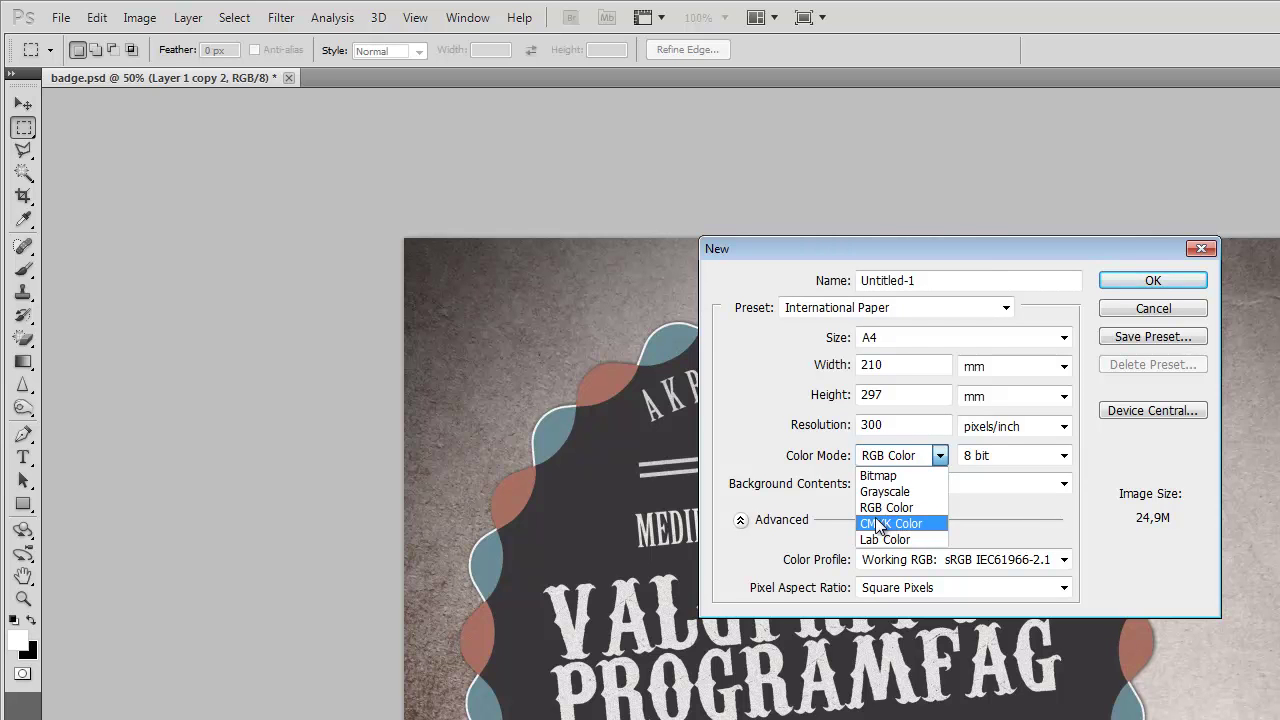
click(918, 524)
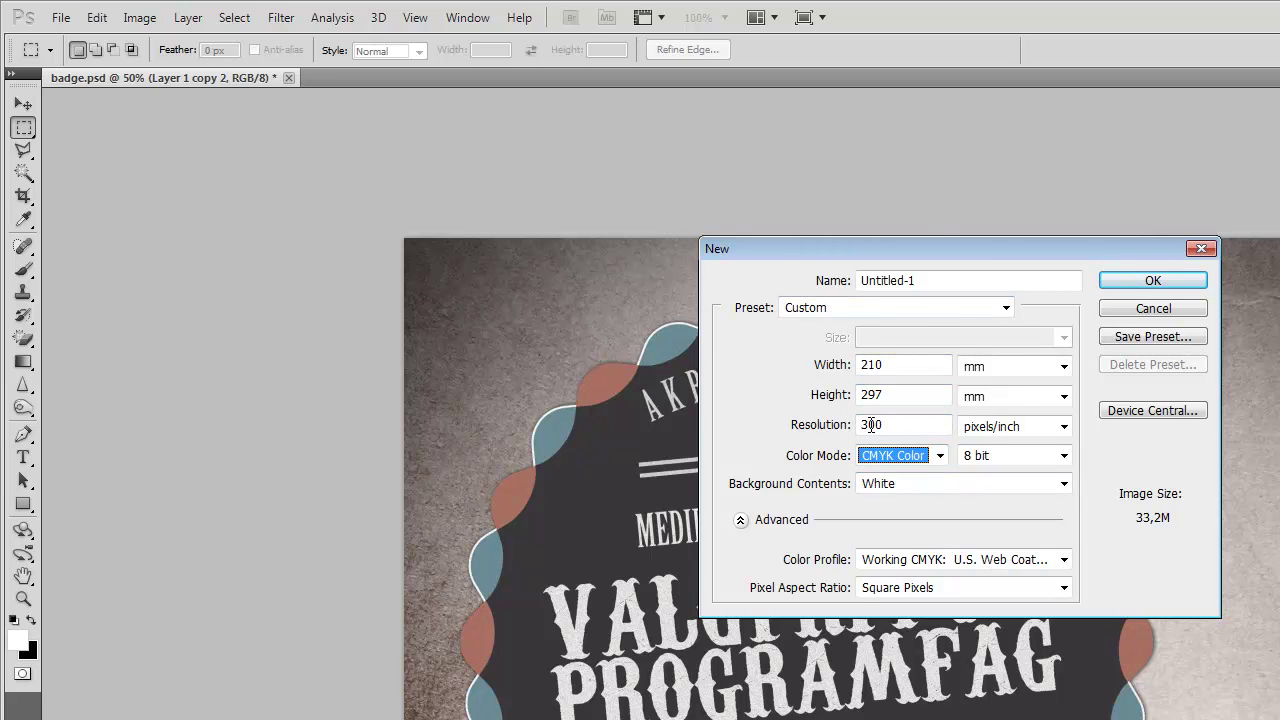
click(1178, 282)
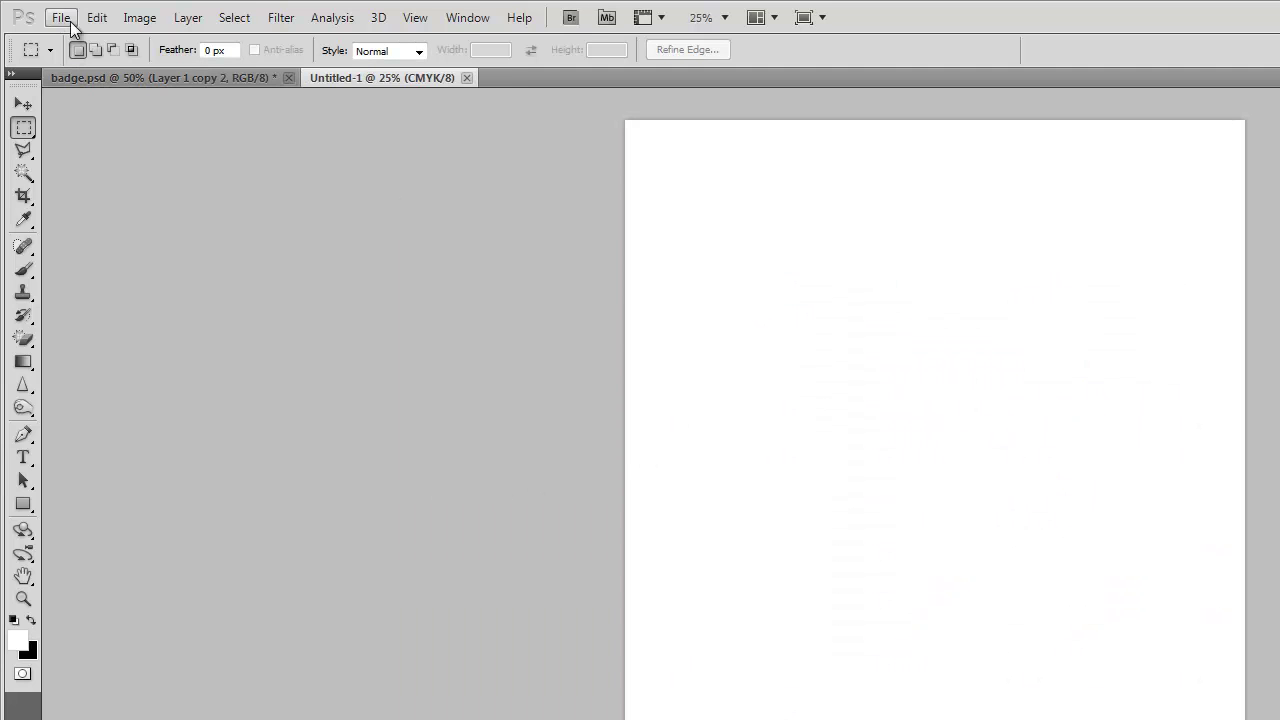
Step: Paste the badge as pixels onto Layer 1, commit its placement, and zoom in
click(97, 17)
click(60, 186)
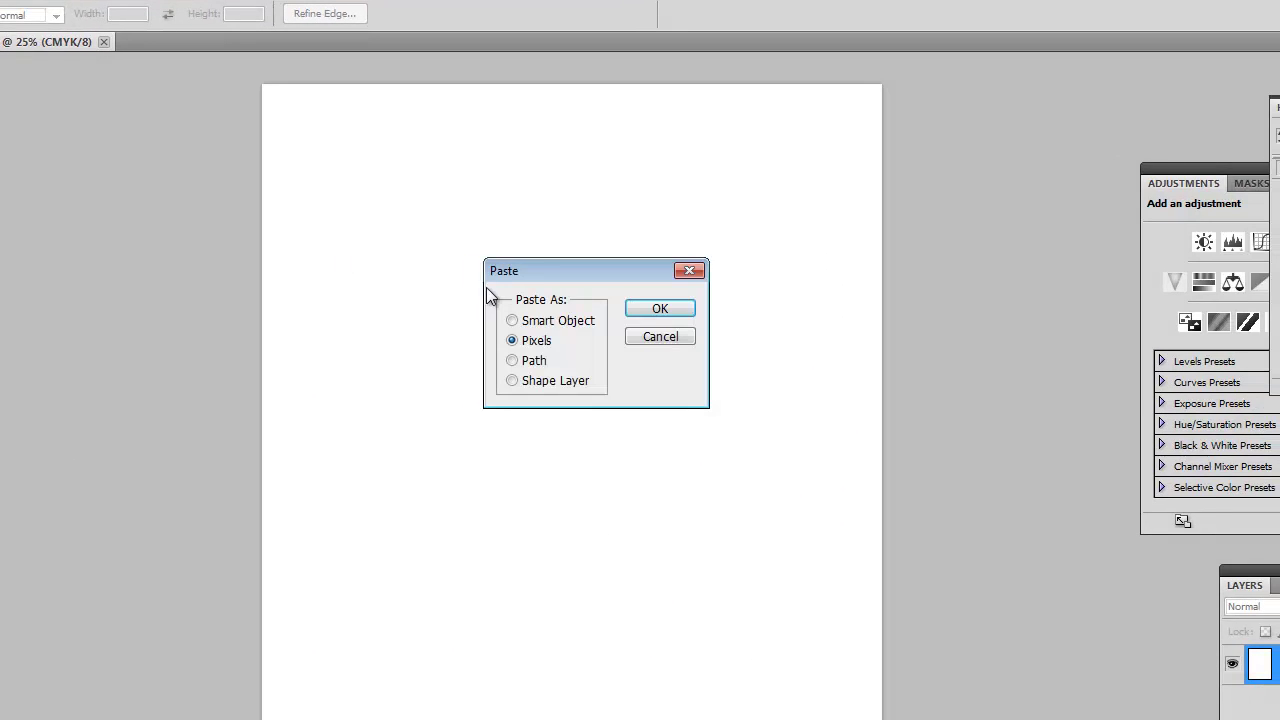
mouse_move(590, 271)
mouse_down()
mouse_move(713, 384)
mouse_move(557, 448)
mouse_up()
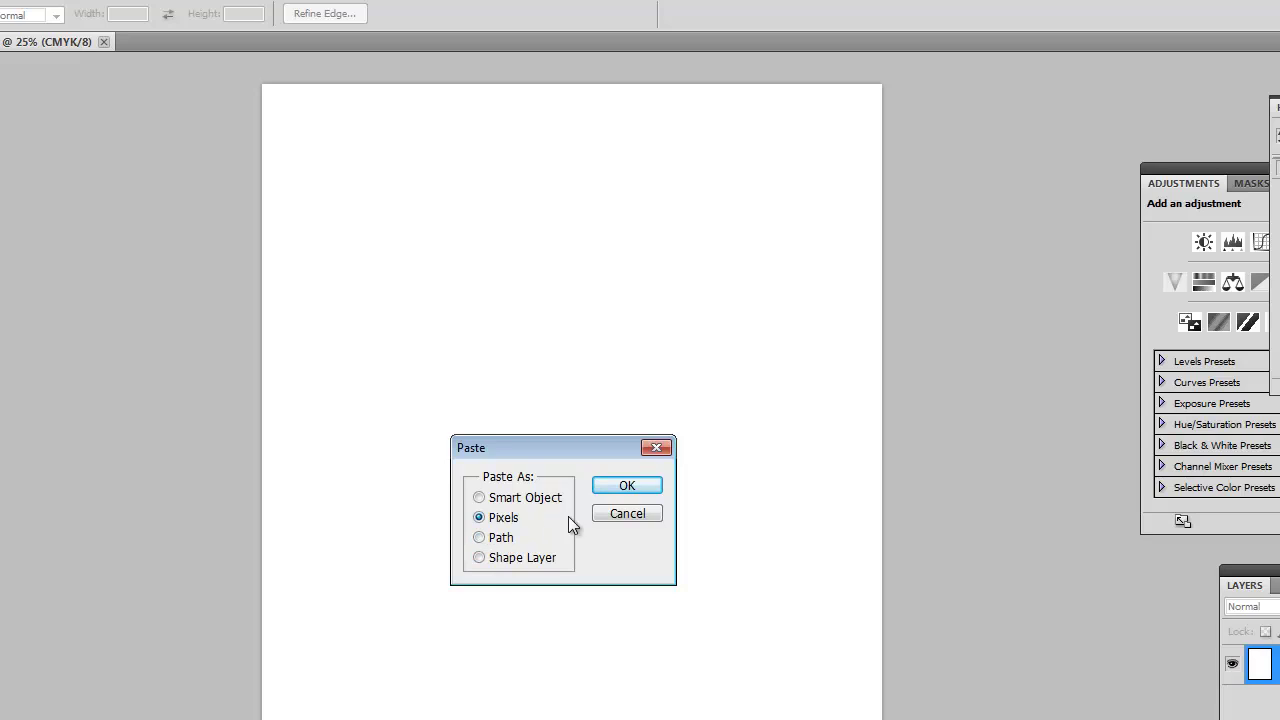
click(627, 485)
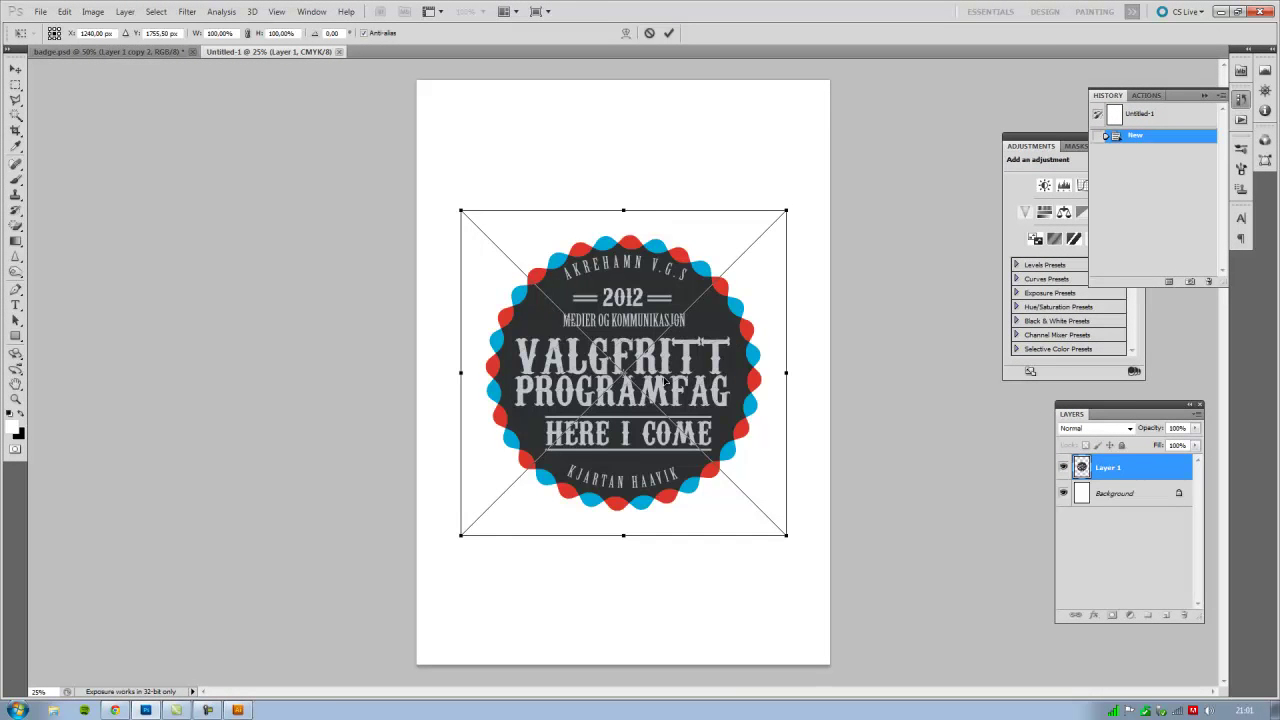
key(Return)
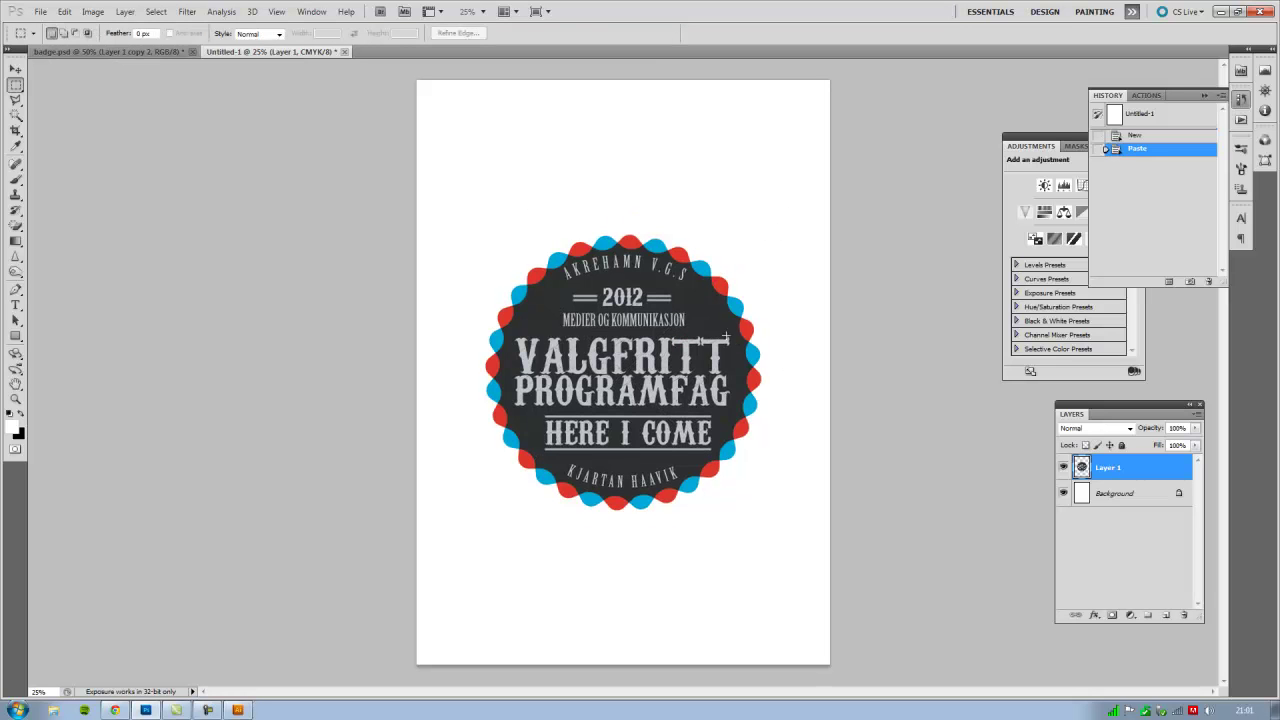
key(ctrl+plus)
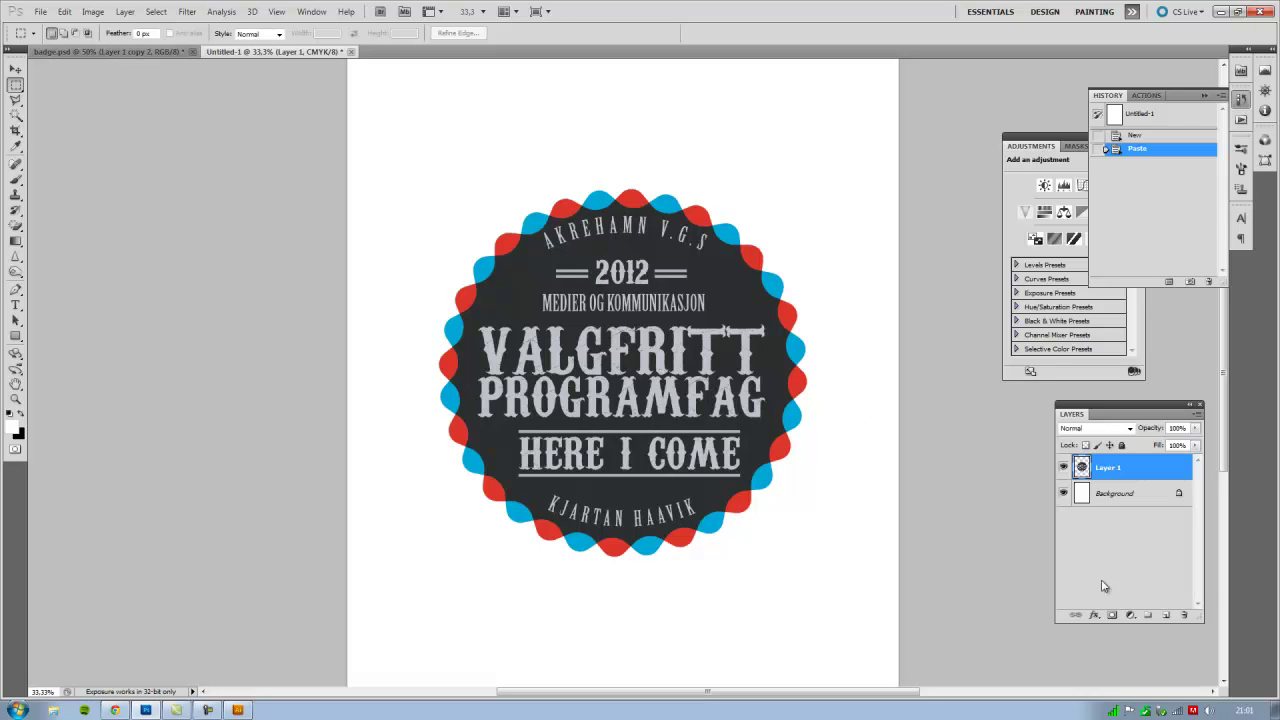
Step: Pan the badge canvas aside and bring the Chrome browser to the front
drag(594, 318, 493, 300)
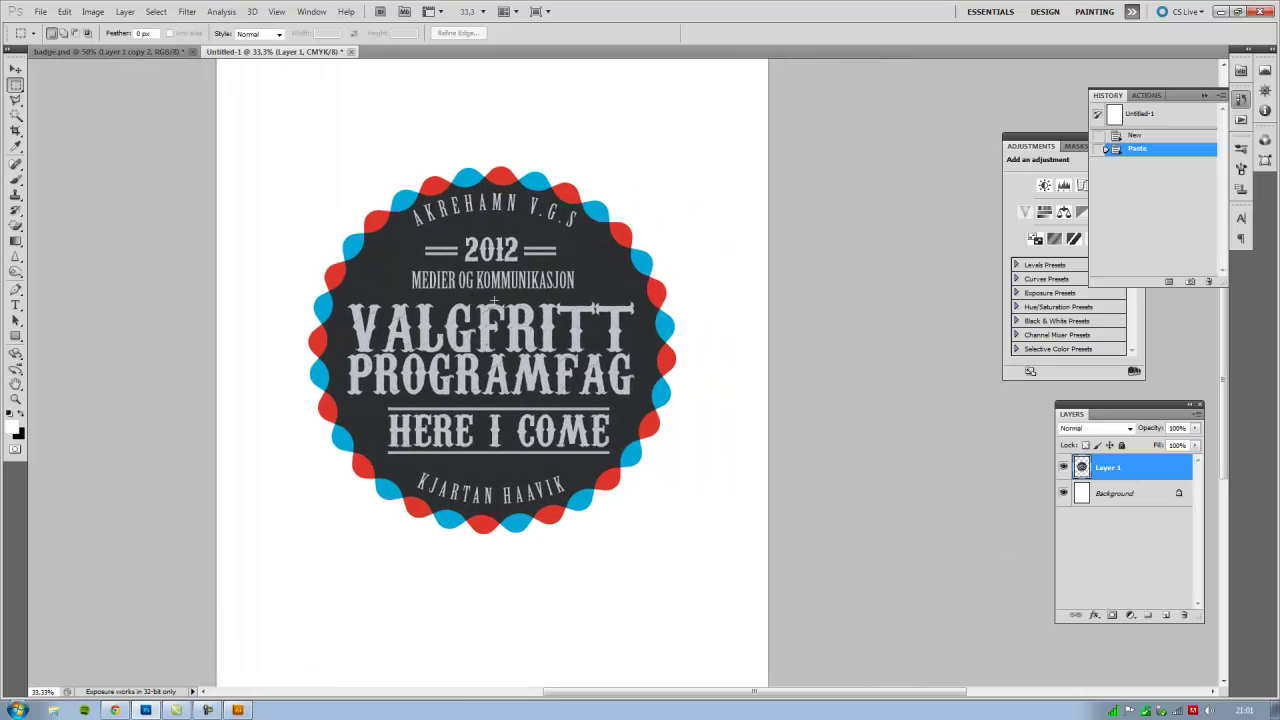
click(116, 709)
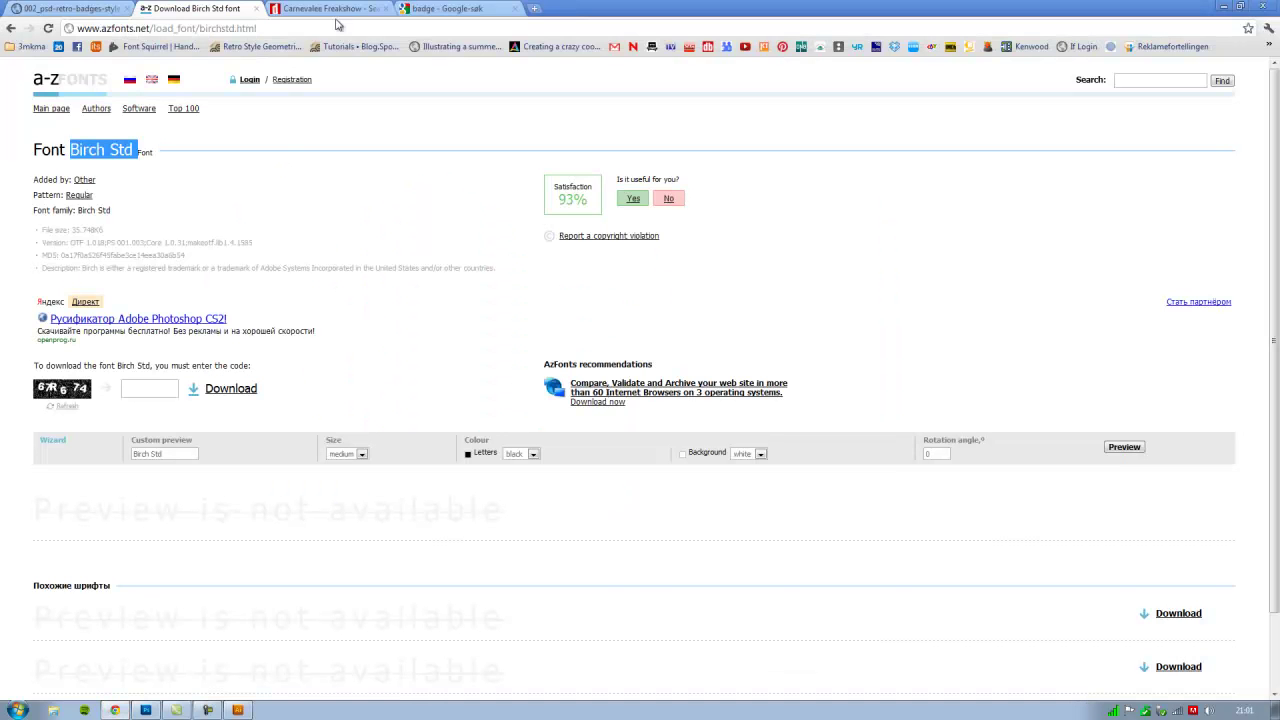
Step: From the badge search tab, search for Lost and Taken and open its texture site
click(495, 9)
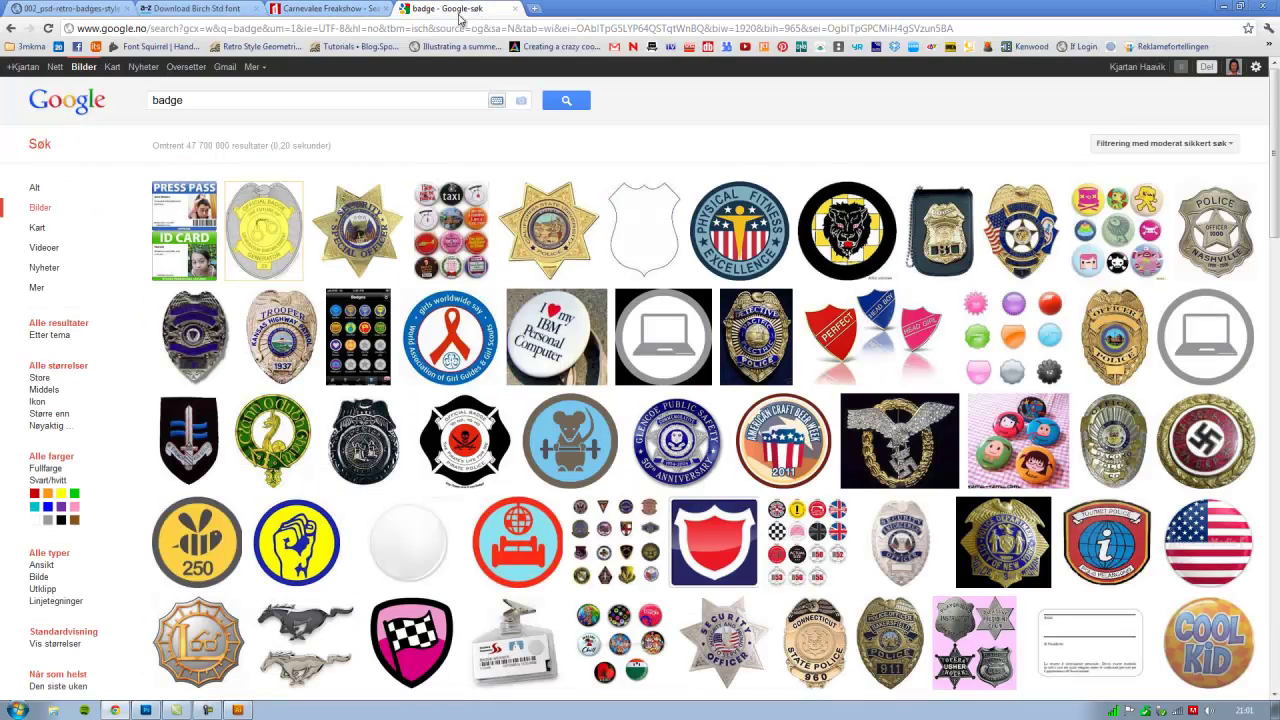
click(455, 29)
text(lost an)
text(n)
key(Return)
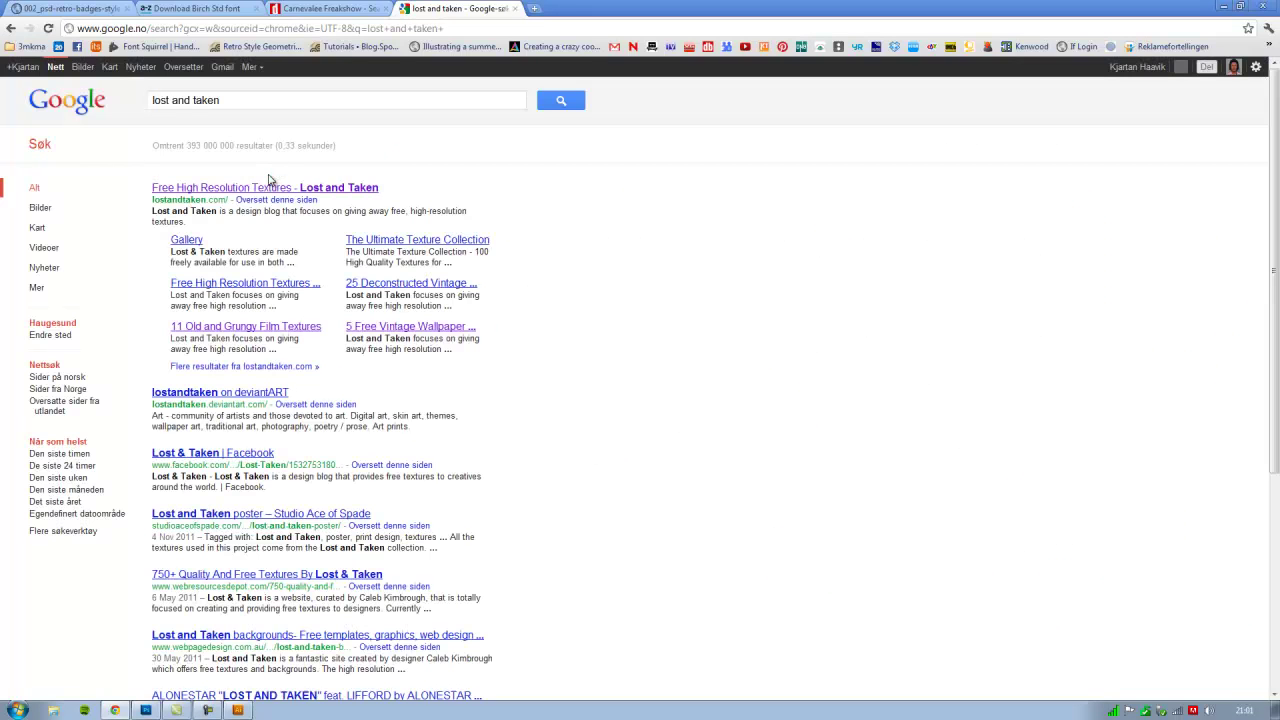
click(228, 192)
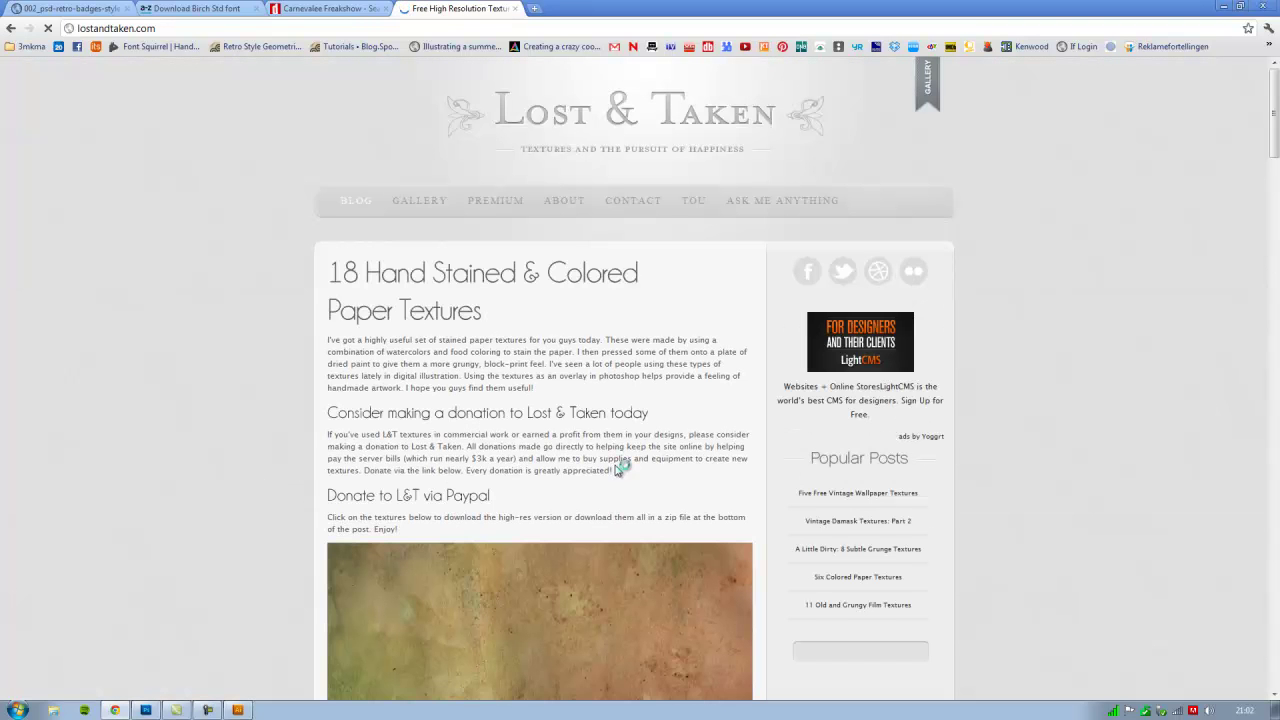
Step: Open the Six Colored Paper Textures post and its full-size paper texture image
mouse_move(1276, 157)
mouse_down()
mouse_move(1276, 527)
mouse_move(1276, 112)
mouse_up()
click(850, 578)
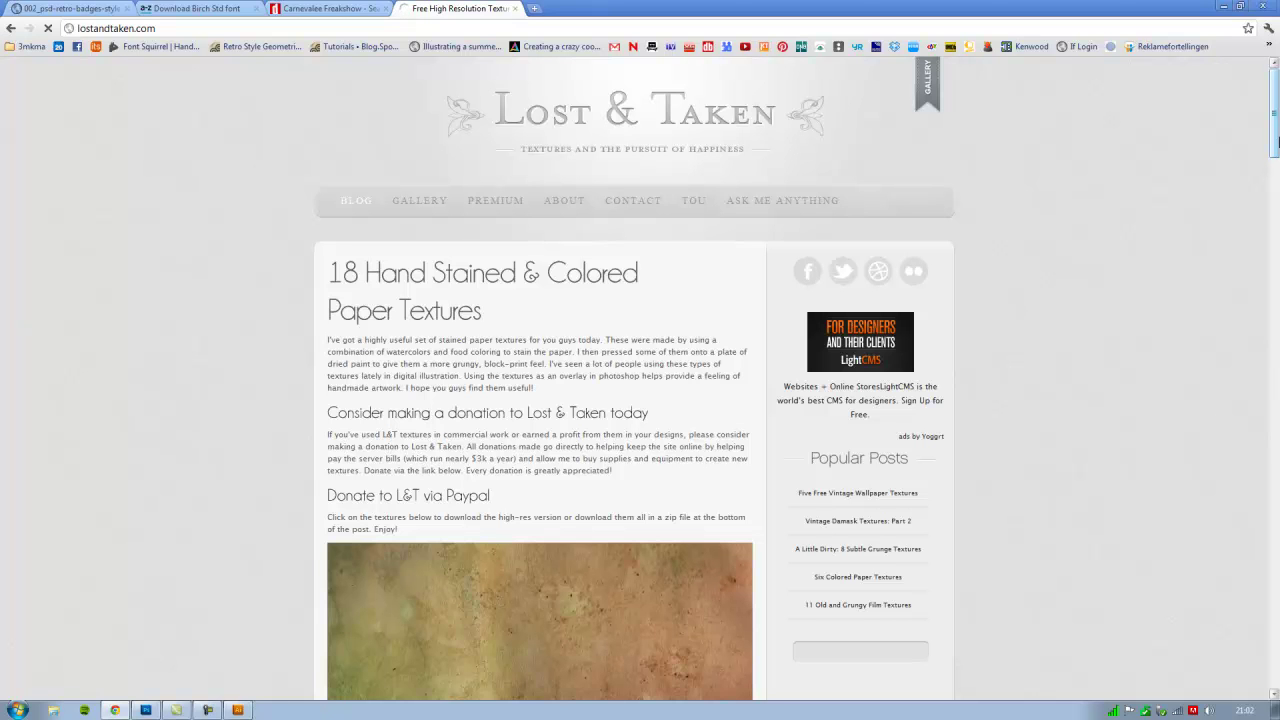
drag(1276, 142, 1275, 402)
click(541, 381)
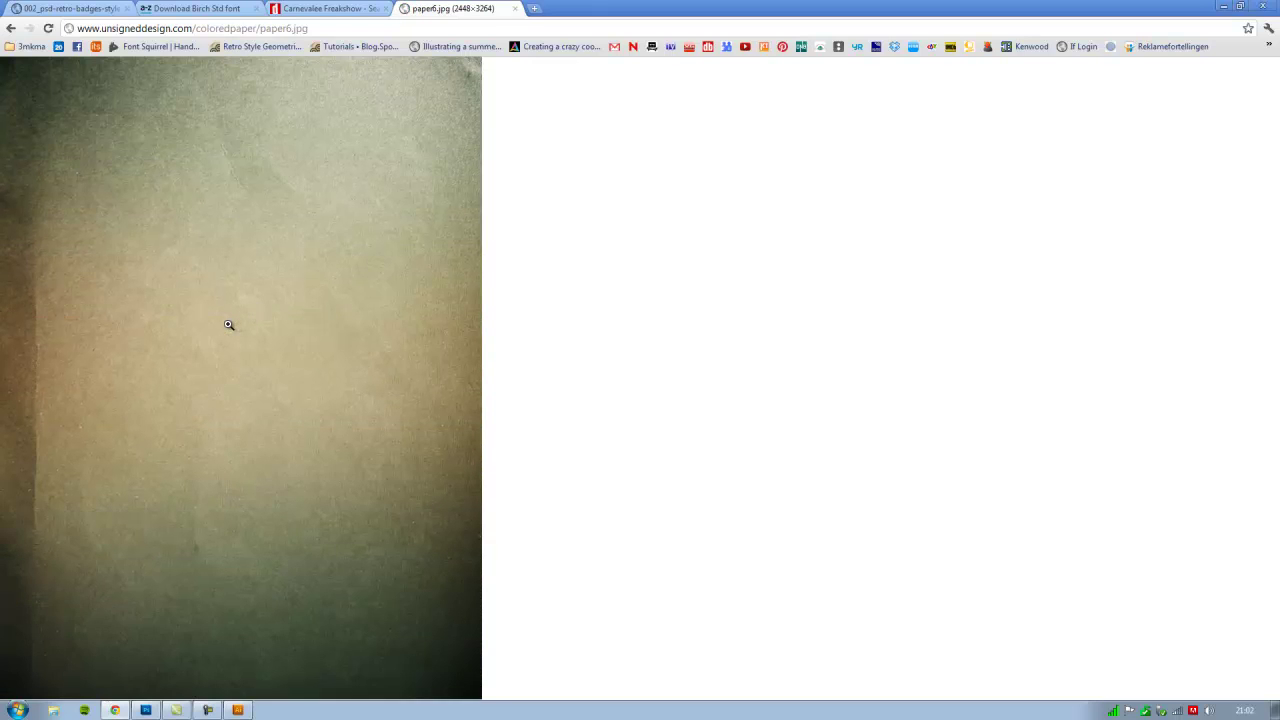
Step: Save the paper6.jpg texture image to the Desktop
click(228, 324)
right_click(228, 324)
click(245, 334)
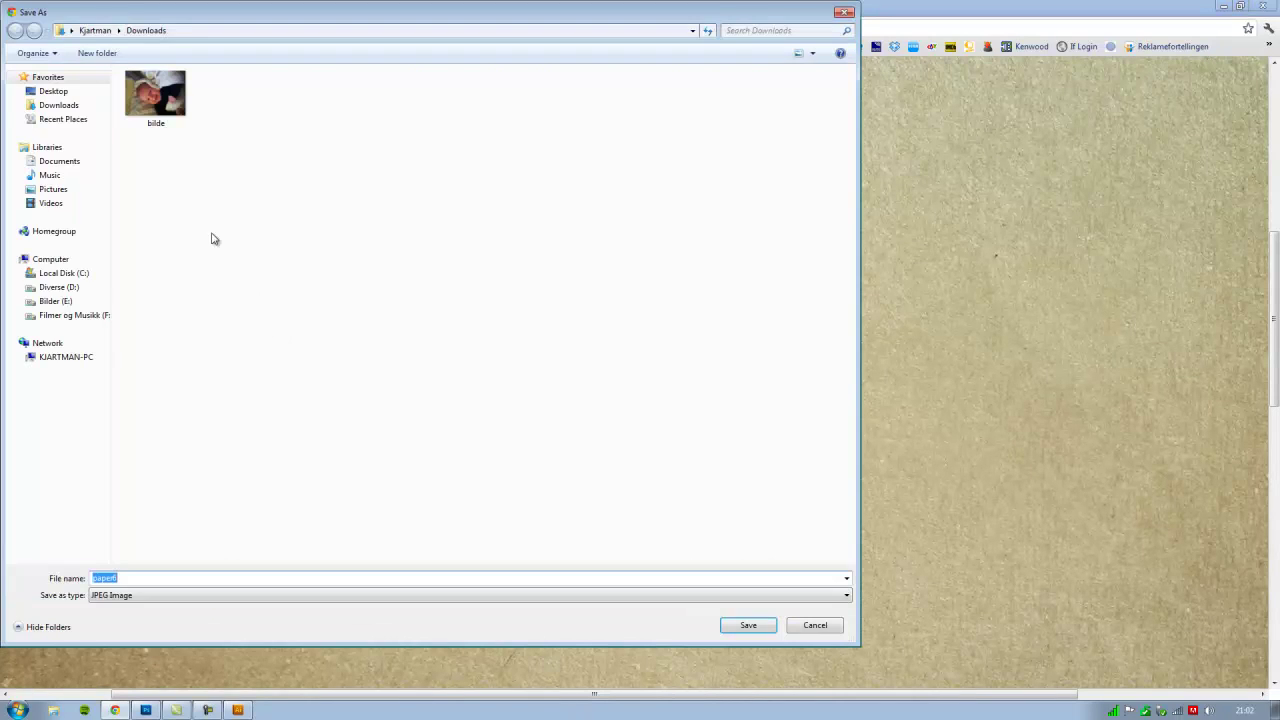
click(52, 91)
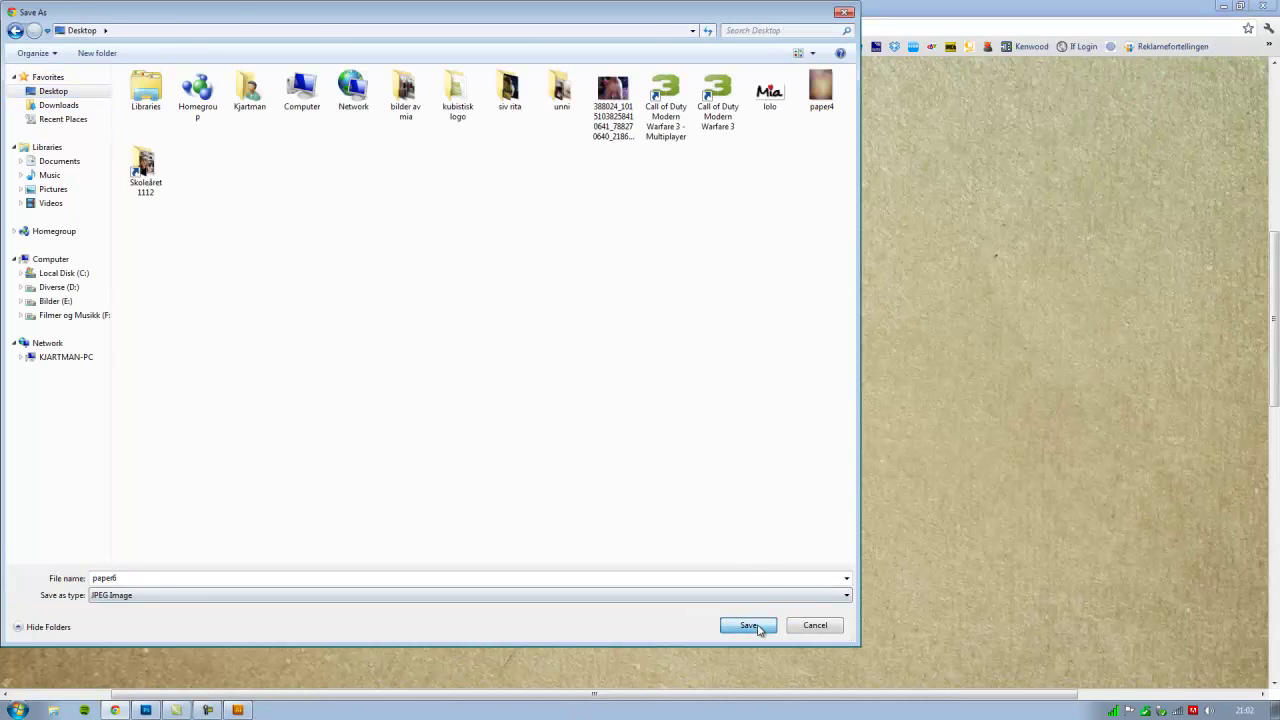
click(748, 625)
Step: In Photoshop, open paper6.jpg from the Desktop
click(146, 710)
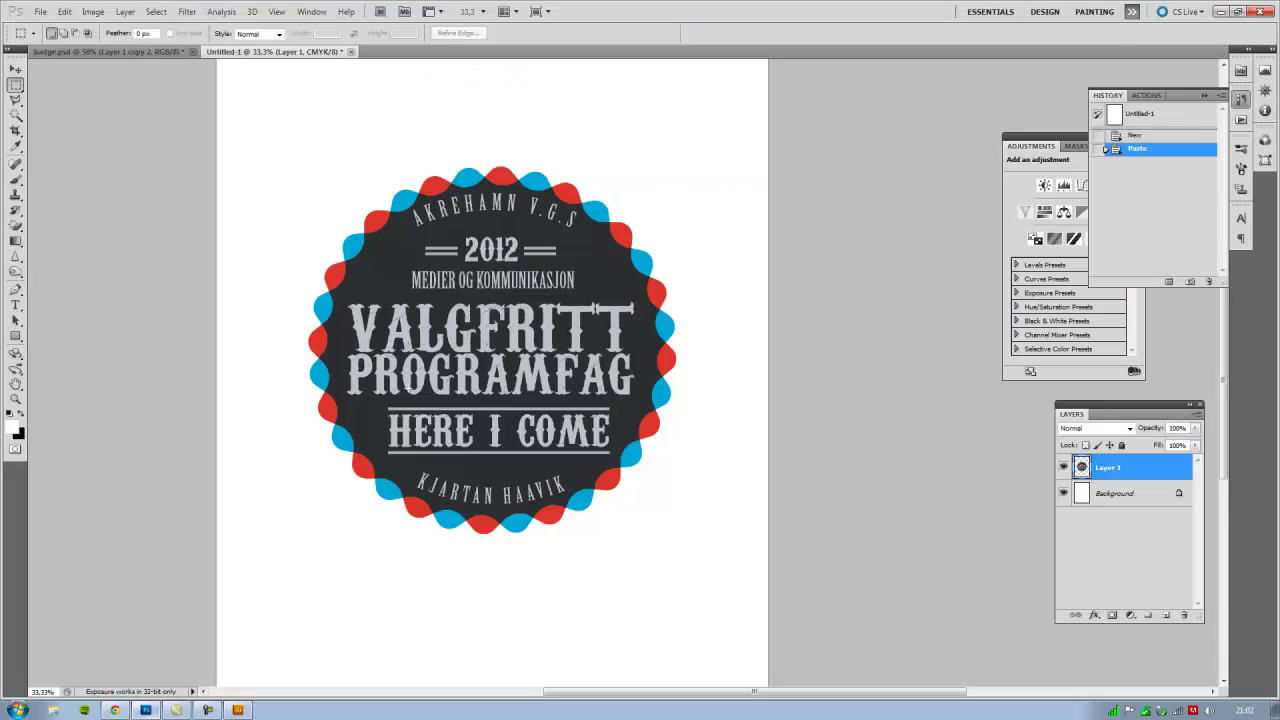
click(40, 11)
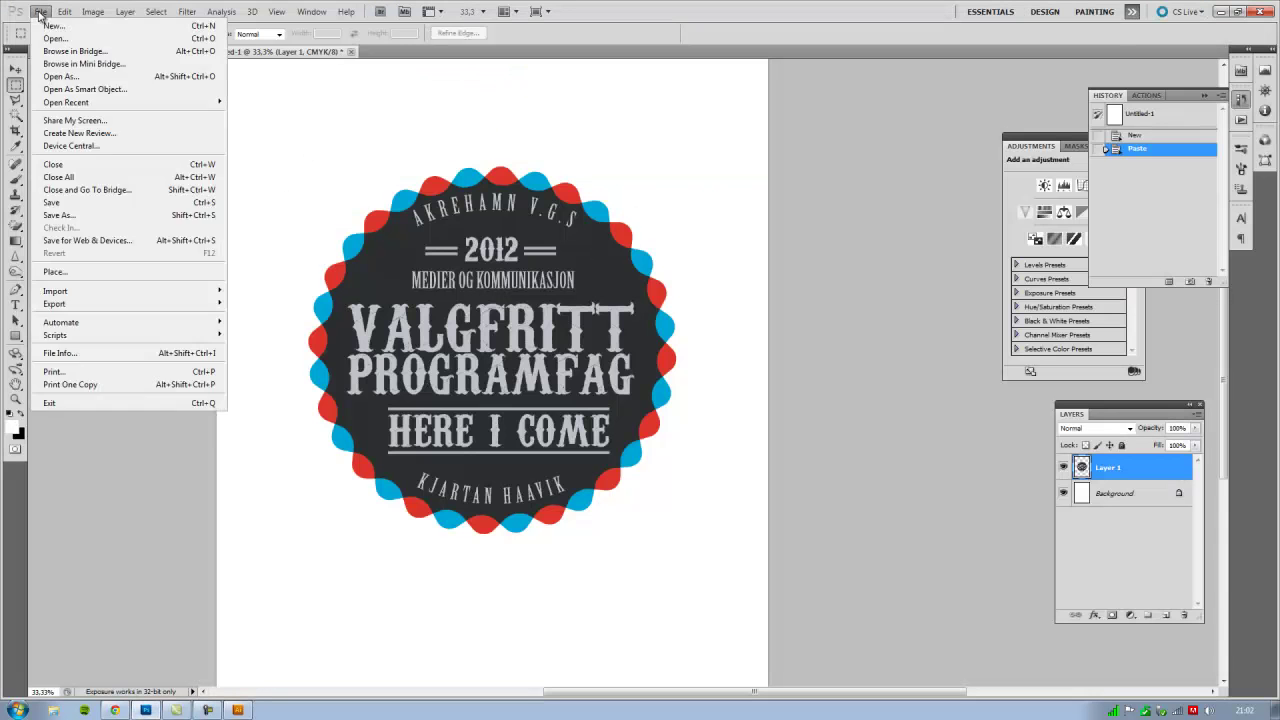
click(55, 39)
click(491, 172)
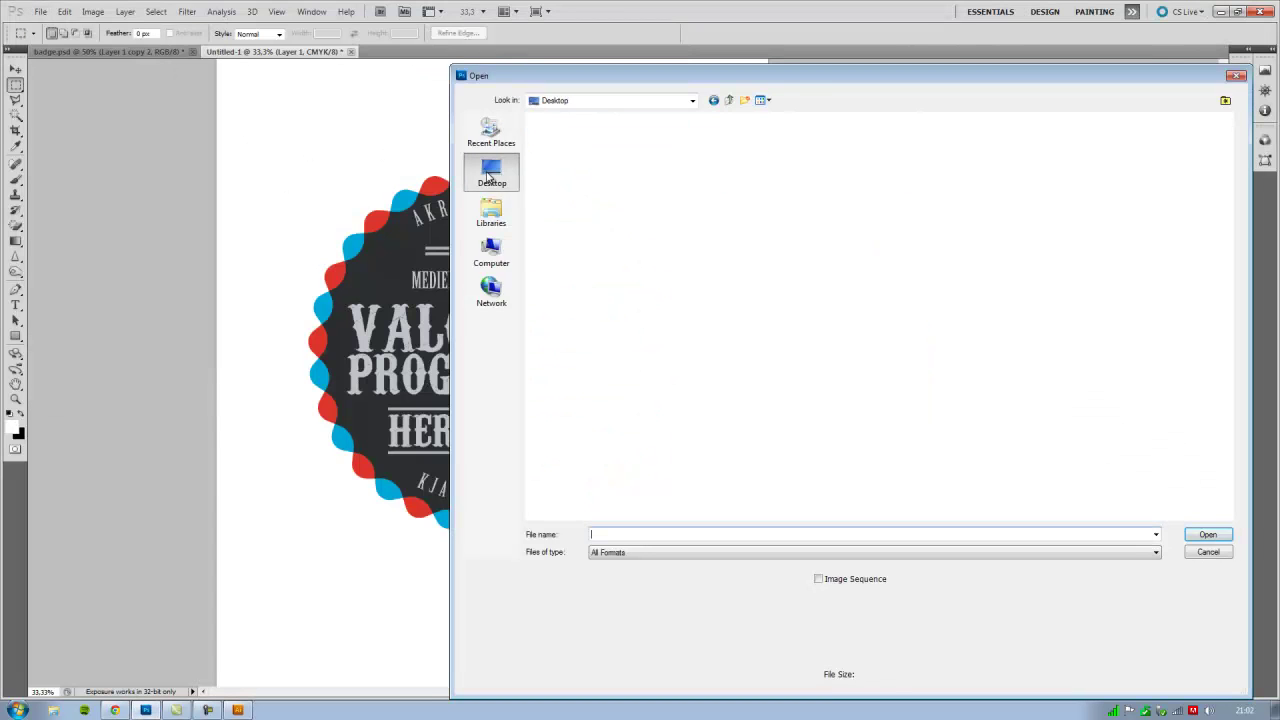
drag(1234, 160, 1234, 400)
double_click(521, 239)
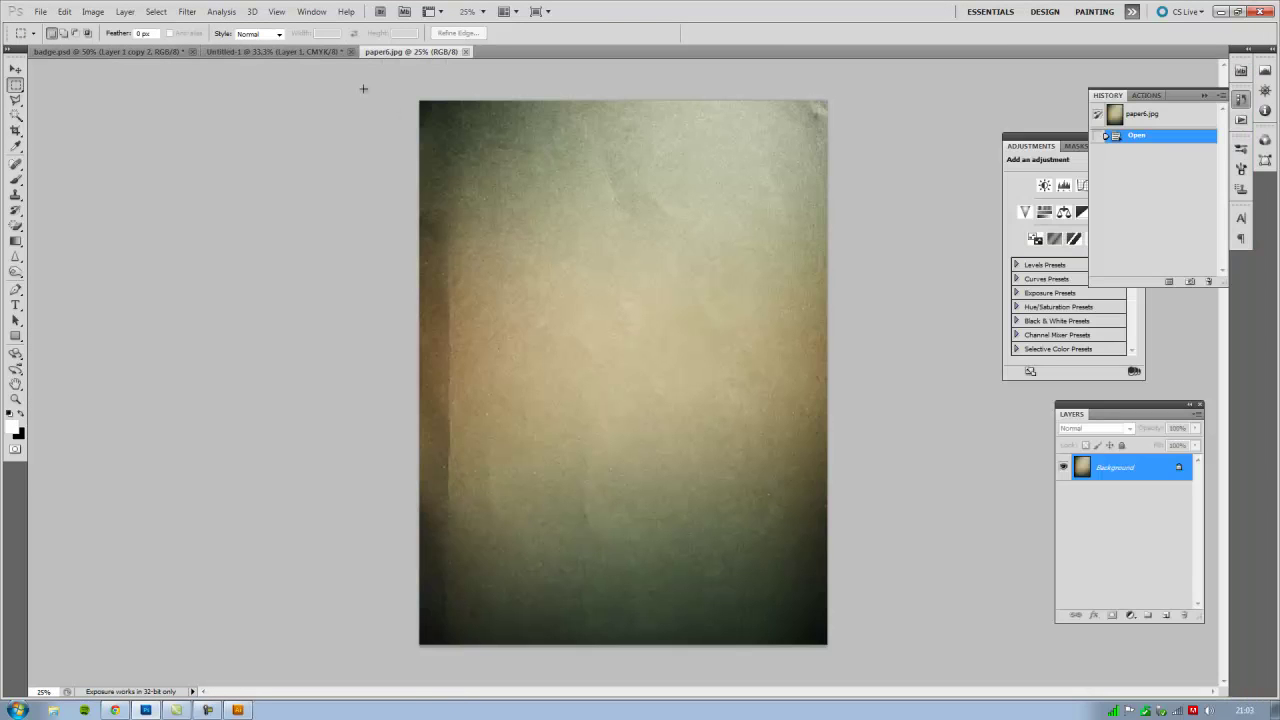
Step: Copy the whole paper texture into the badge document above Background, shifted slightly left
key(ctrl+a)
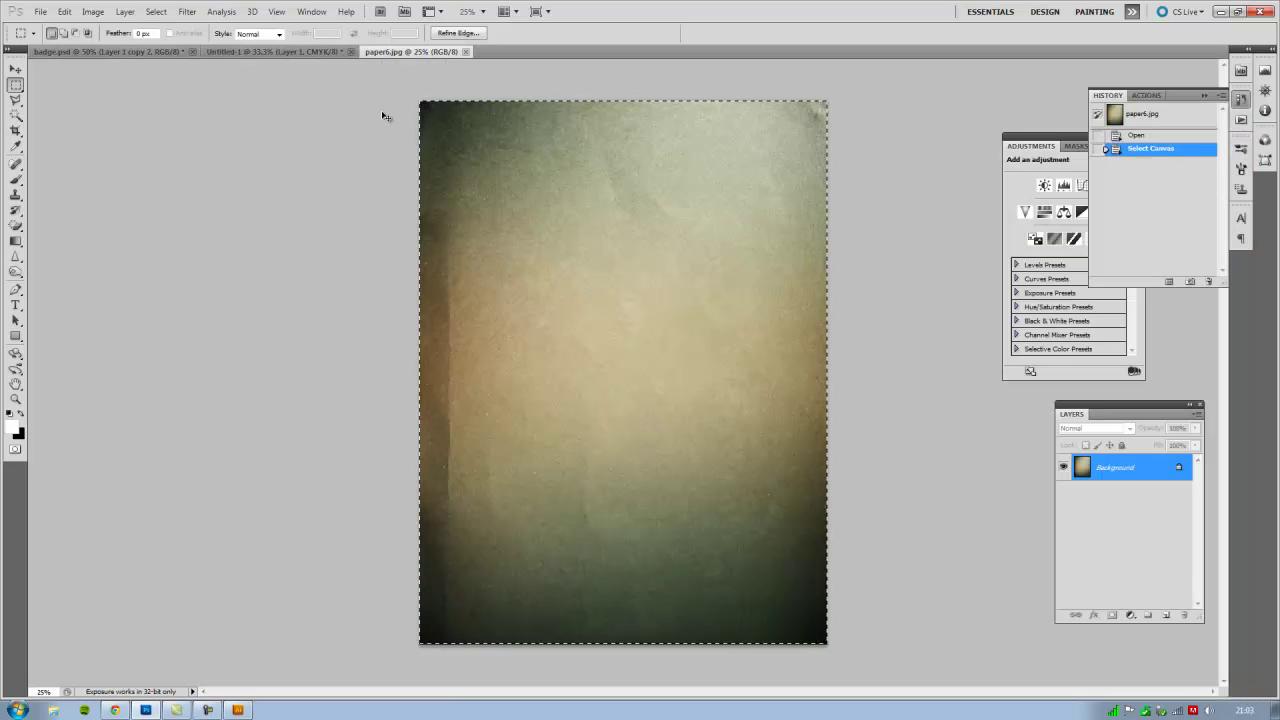
click(255, 52)
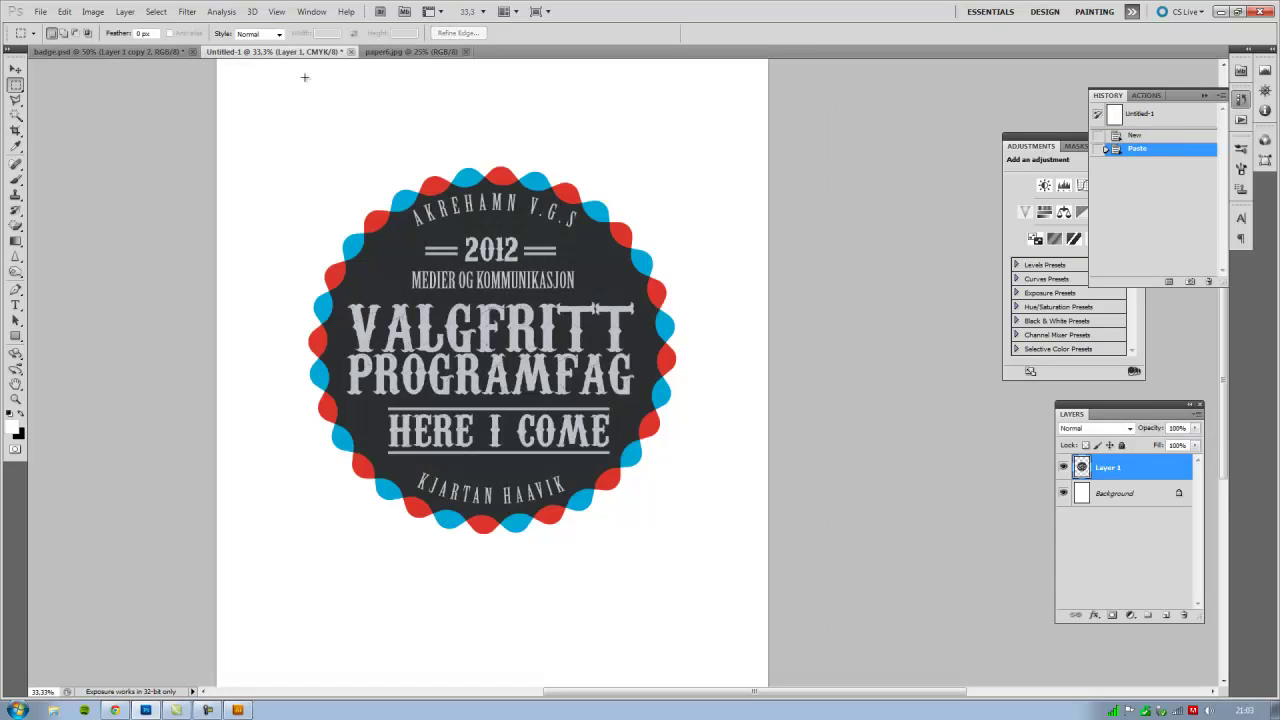
click(1112, 494)
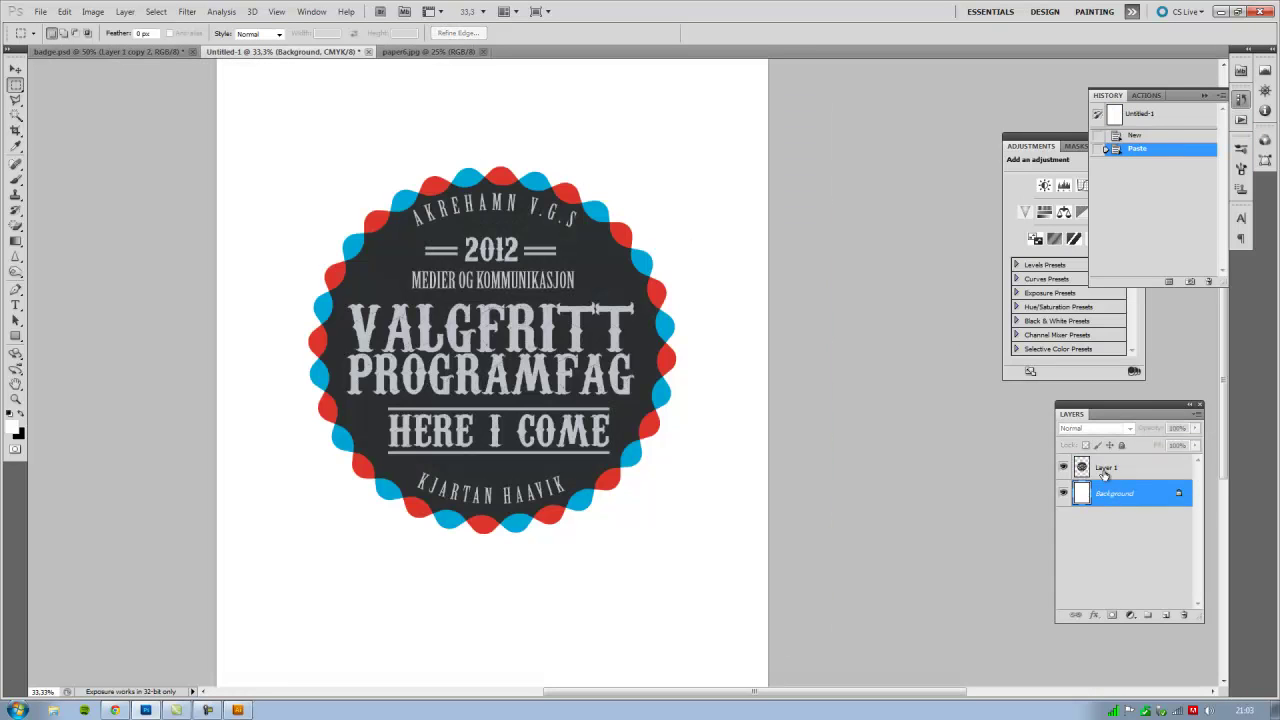
key(ctrl+v)
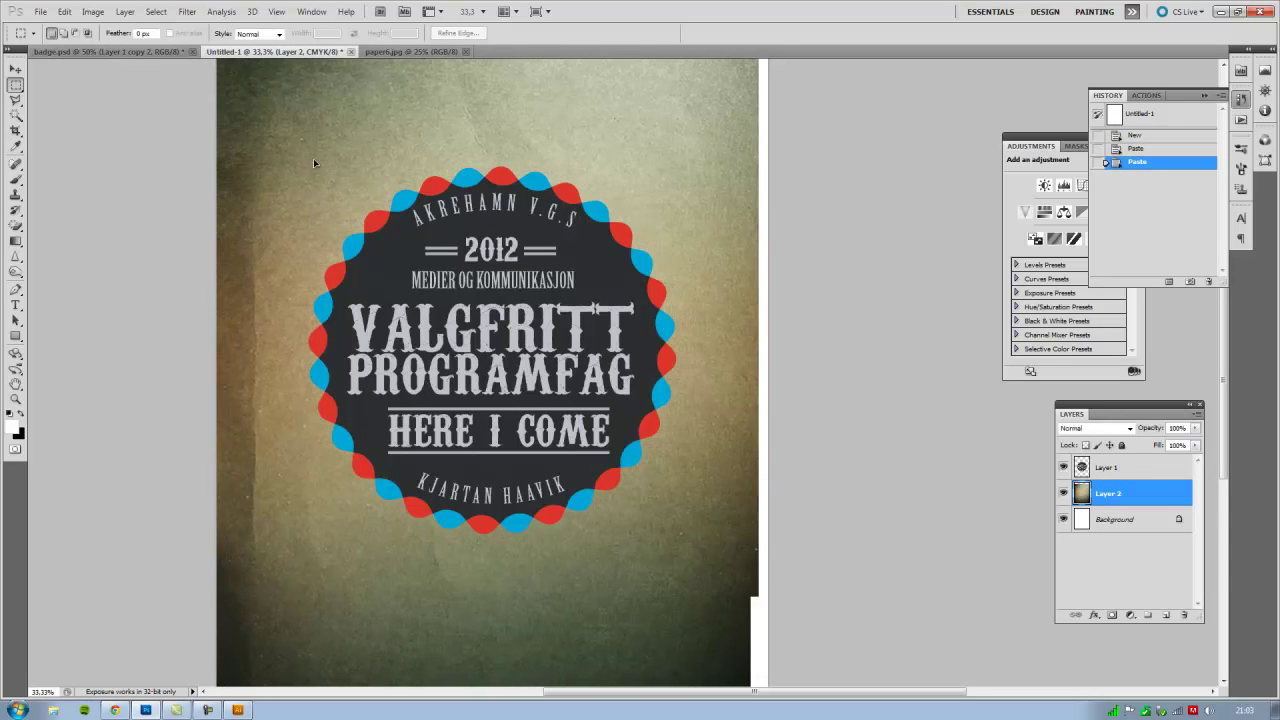
drag(319, 165, 243, 157)
Step: Crop the poster canvas to the paper texture's edges
key(d)
key(c)
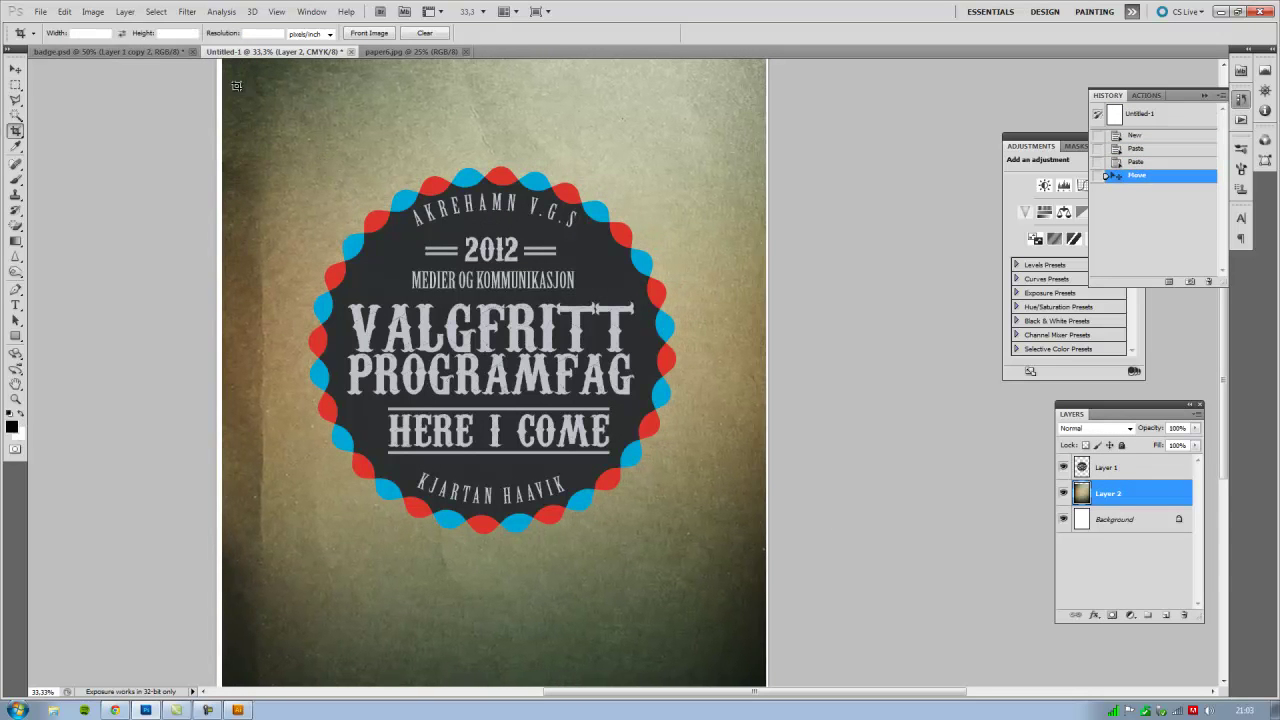
drag(235, 80, 749, 675)
key(Return)
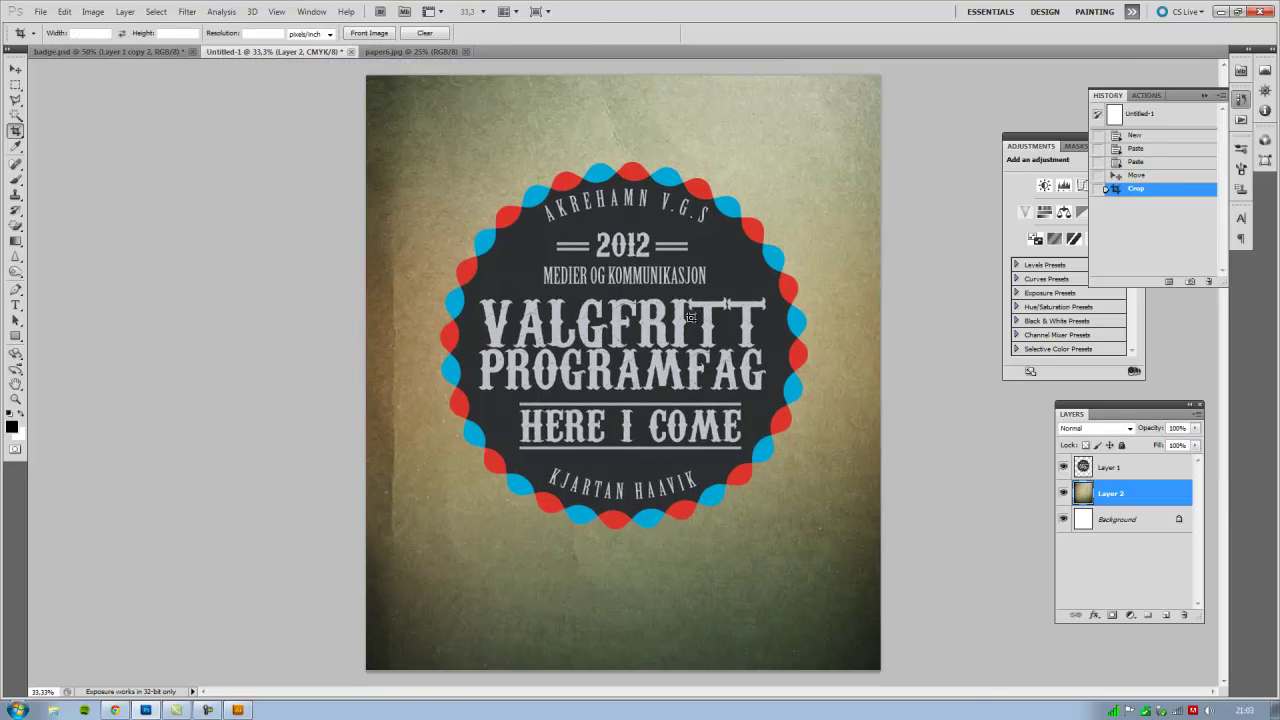
click(1085, 467)
Step: Move the badge up-left and scale it down slightly
drag(742, 356, 692, 281)
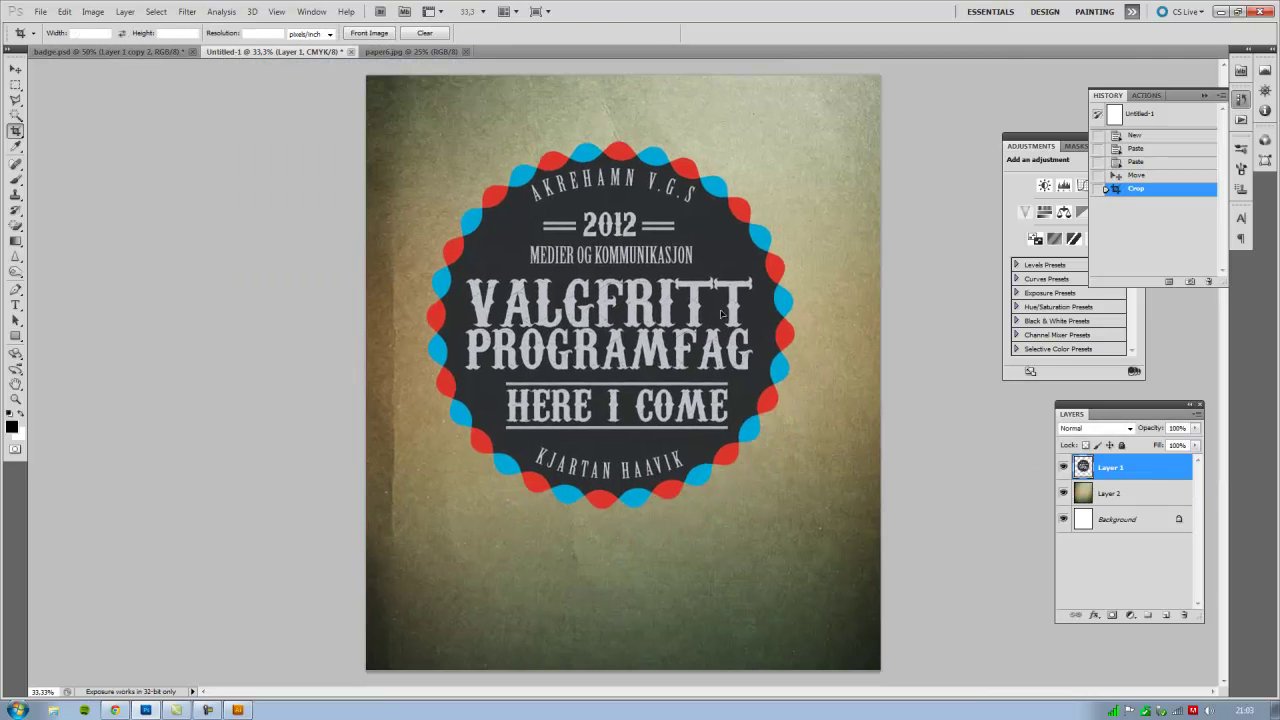
key(ctrl+t)
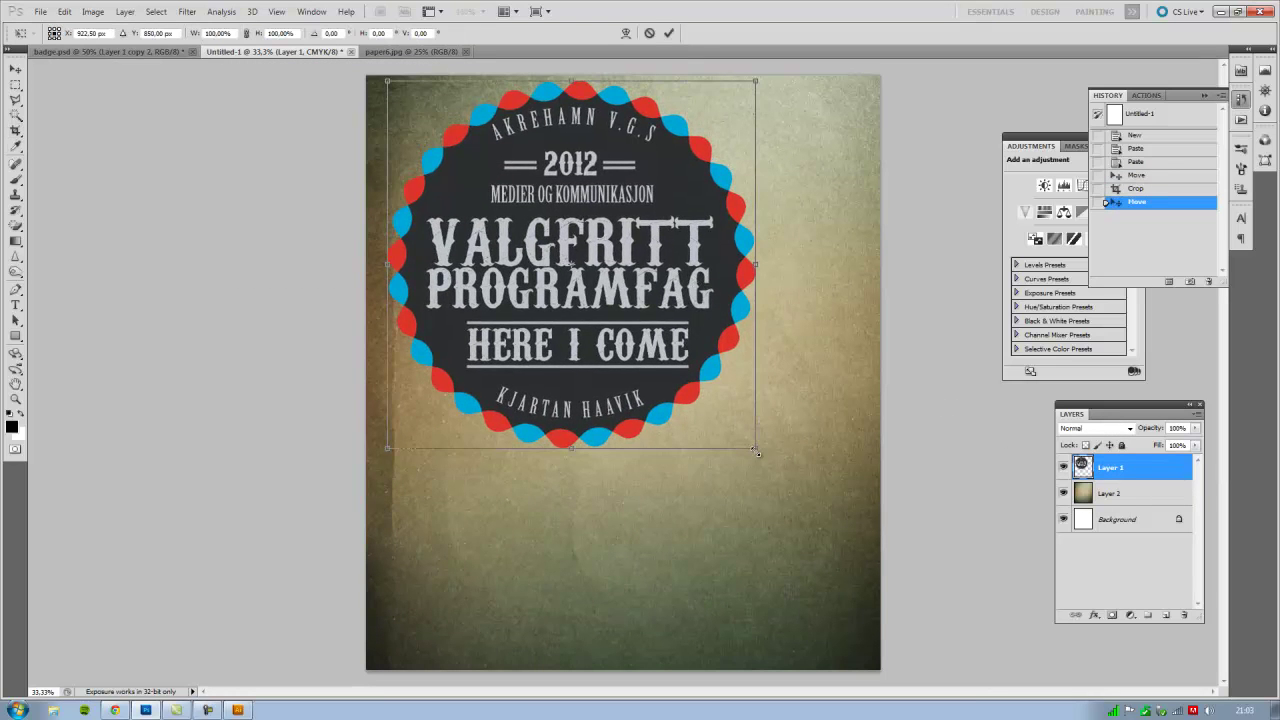
drag(756, 452, 677, 371)
drag(581, 274, 632, 318)
key(c)
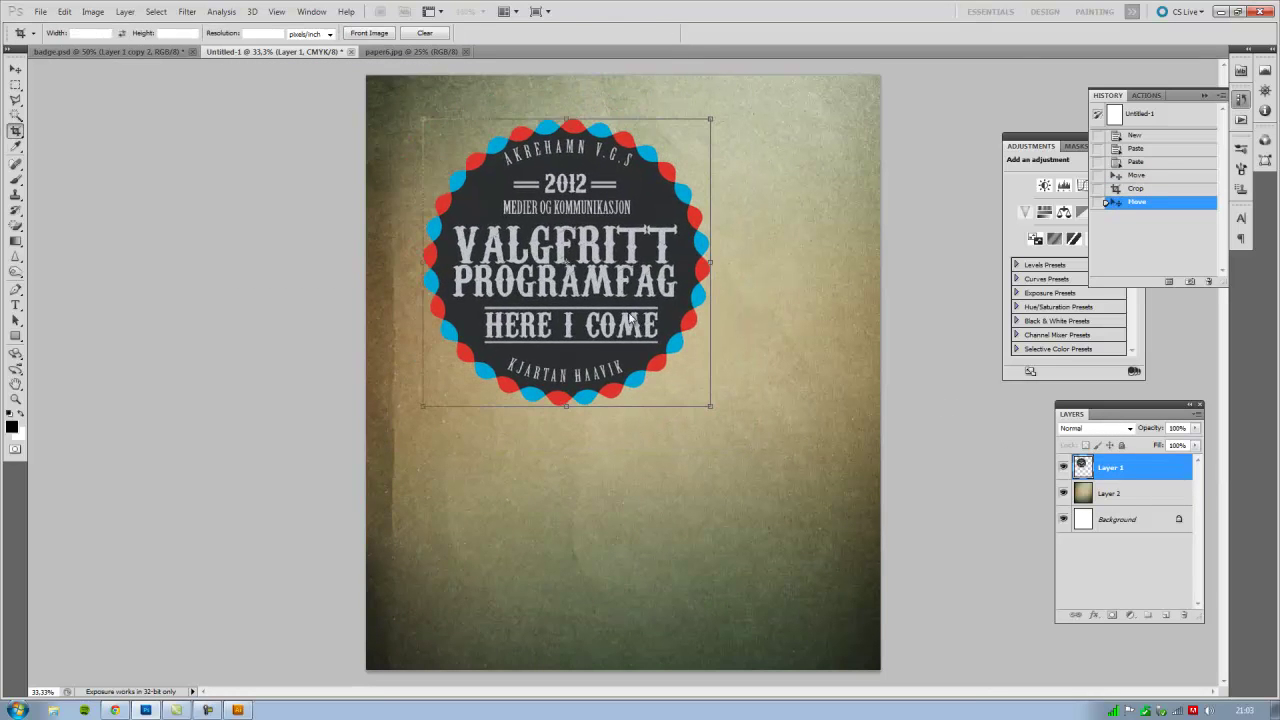
key(Return)
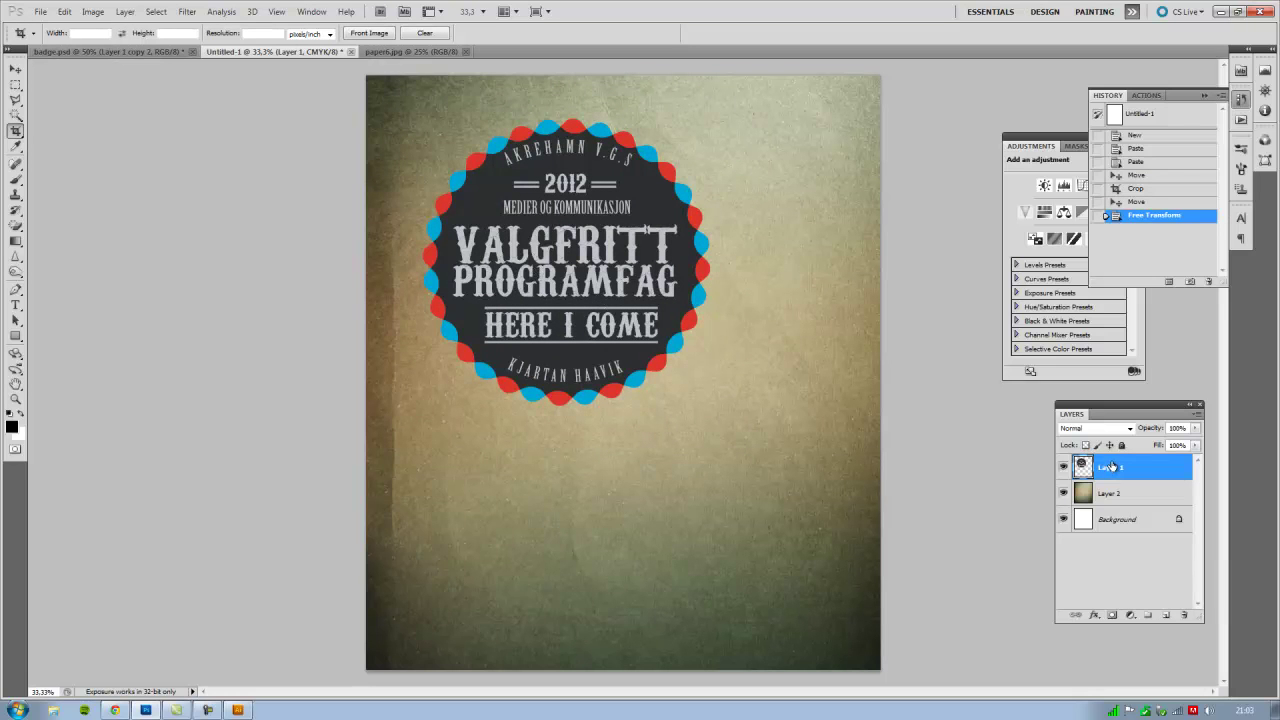
Step: Recolour the badge with Hue/Saturation: Hue -180, Saturation -68
key(ctrl+u)
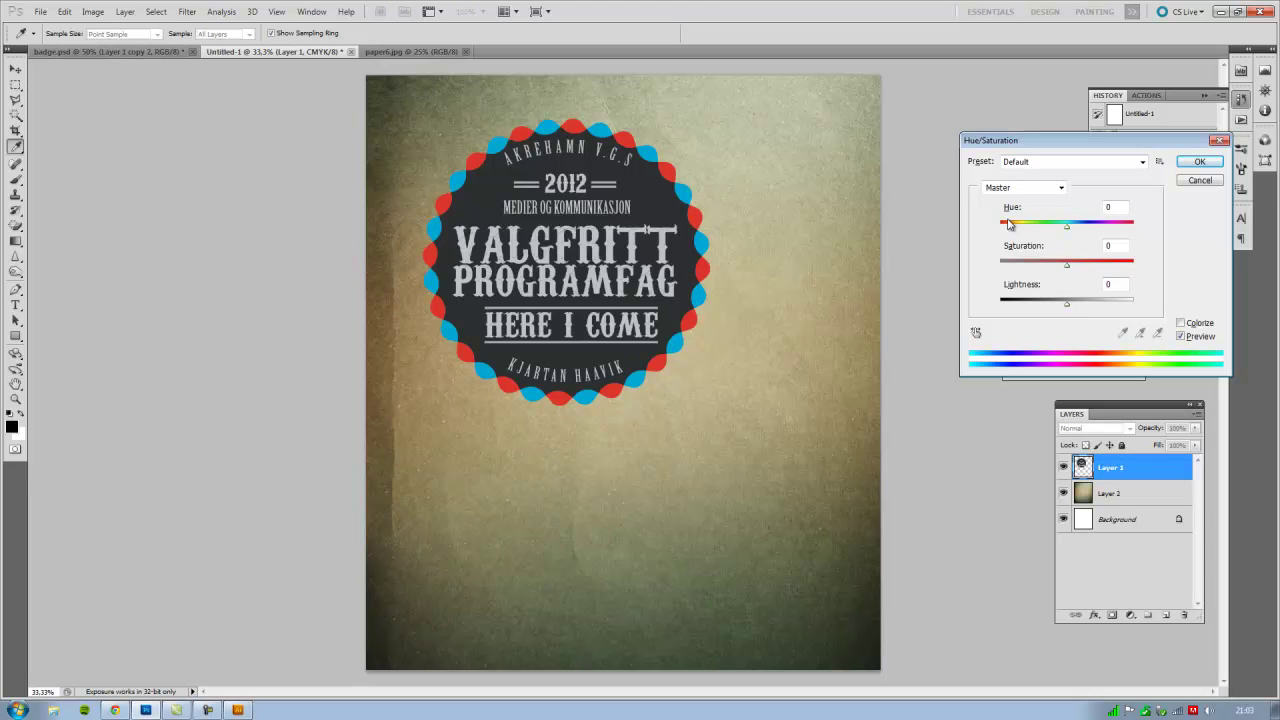
drag(1068, 231, 1001, 231)
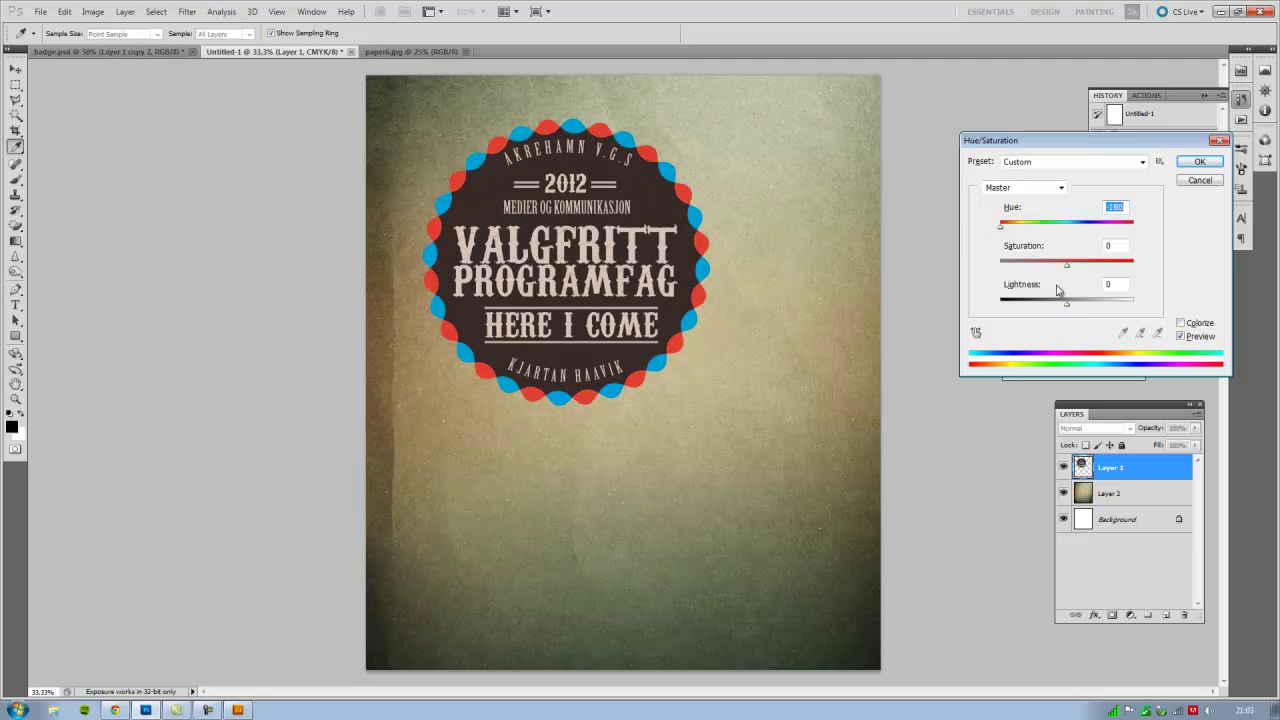
drag(1068, 270, 1033, 271)
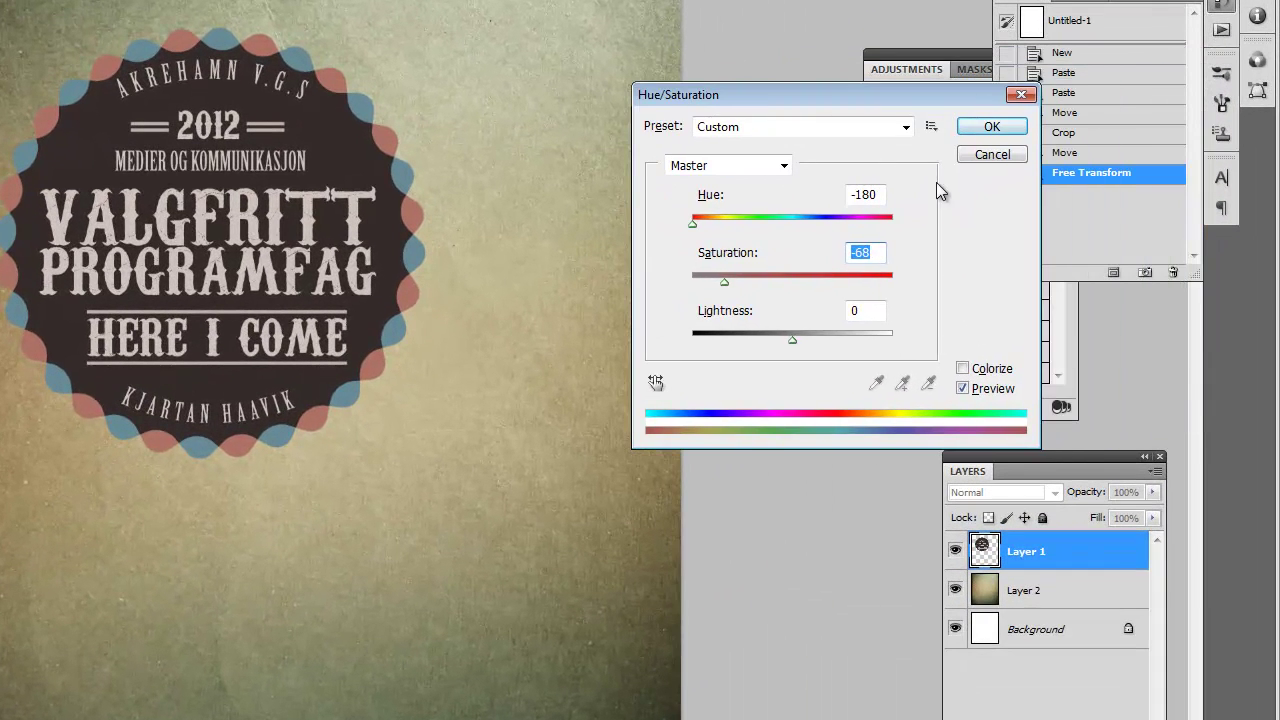
click(995, 127)
Step: Rotate the badge to a slight counter-clockwise tilt
key(ctrl+t)
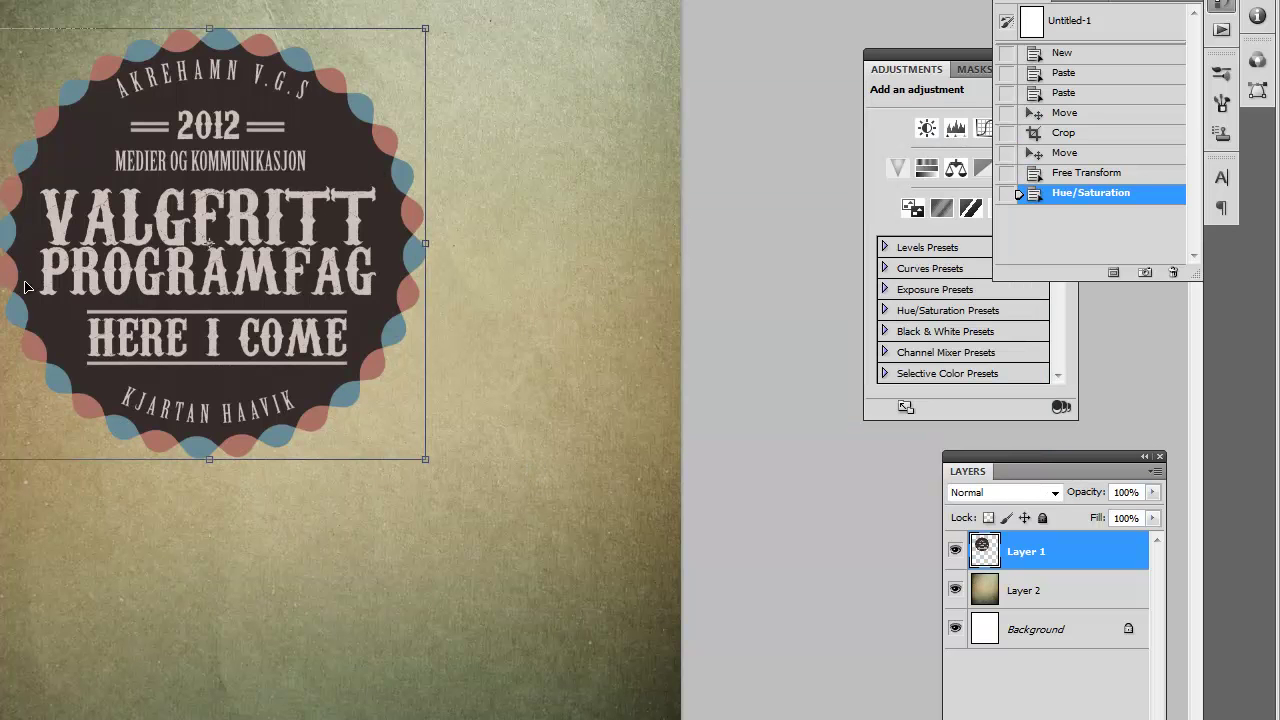
drag(473, 483, 377, 384)
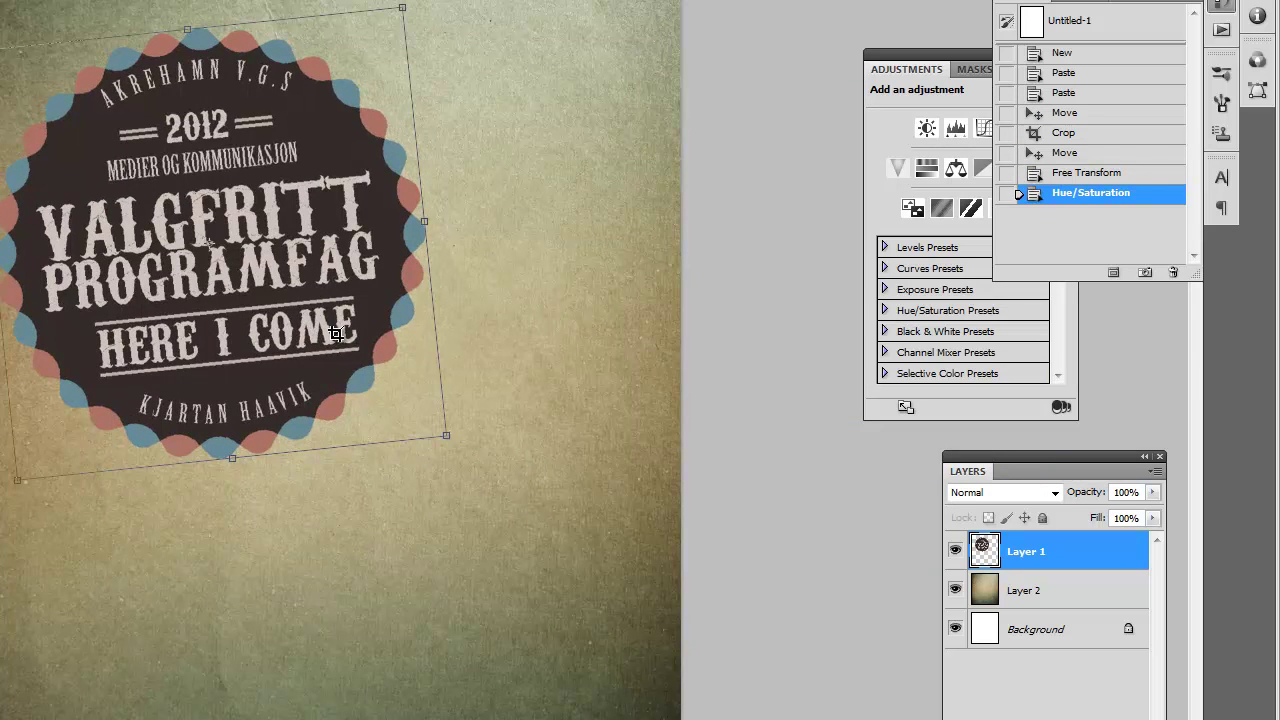
key(Return)
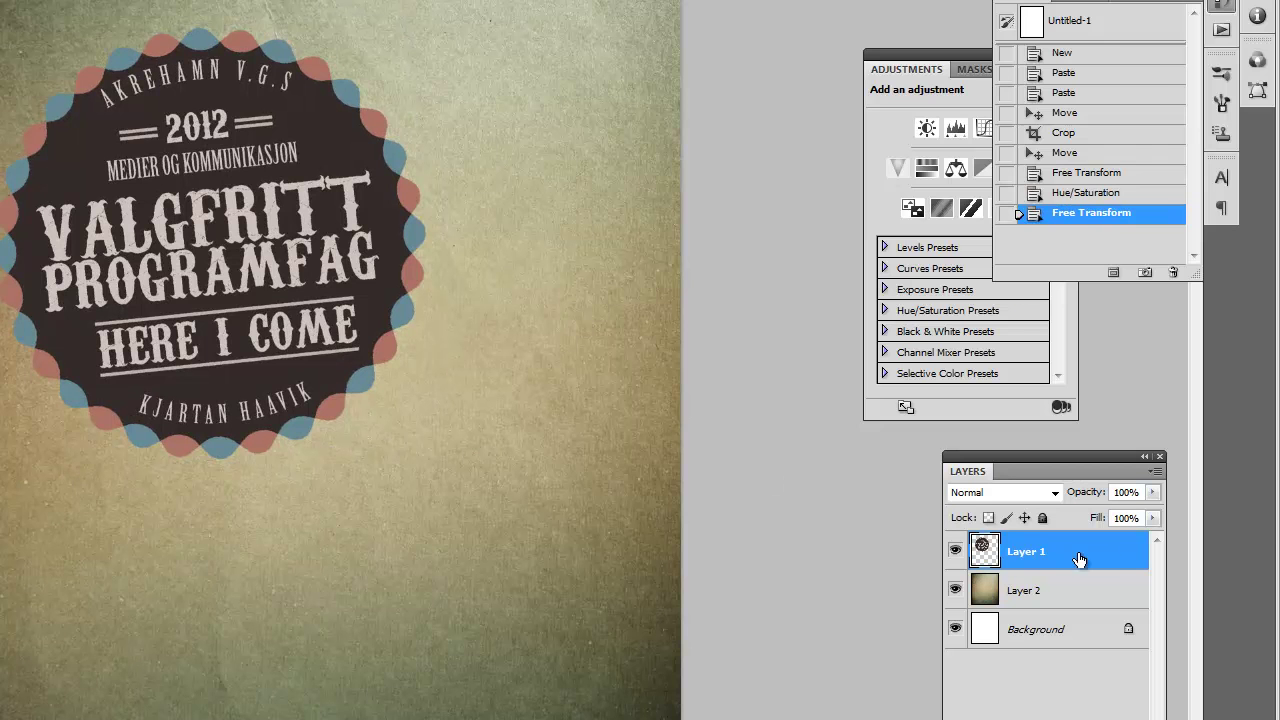
right_click(1118, 549)
Step: Give the badge a Multiply drop shadow: 6 px distance, 16 px size, about 64% opacity
click(1130, 94)
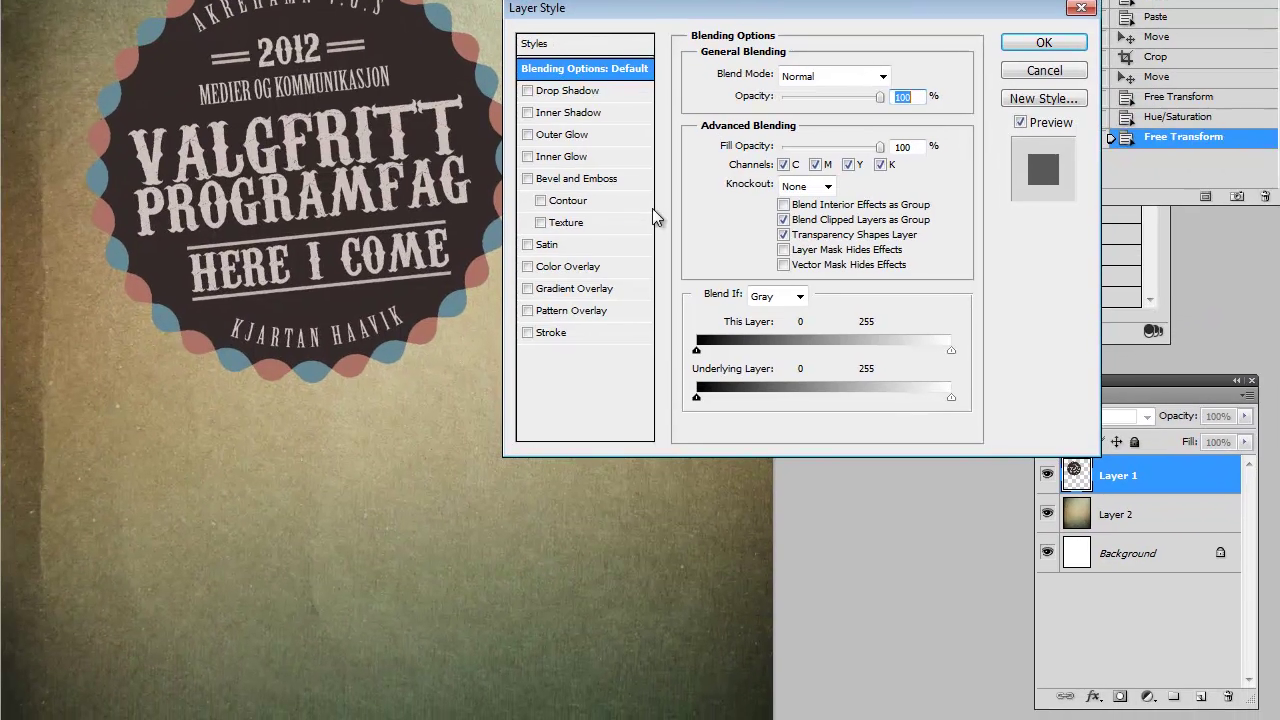
key(ctrl+plus)
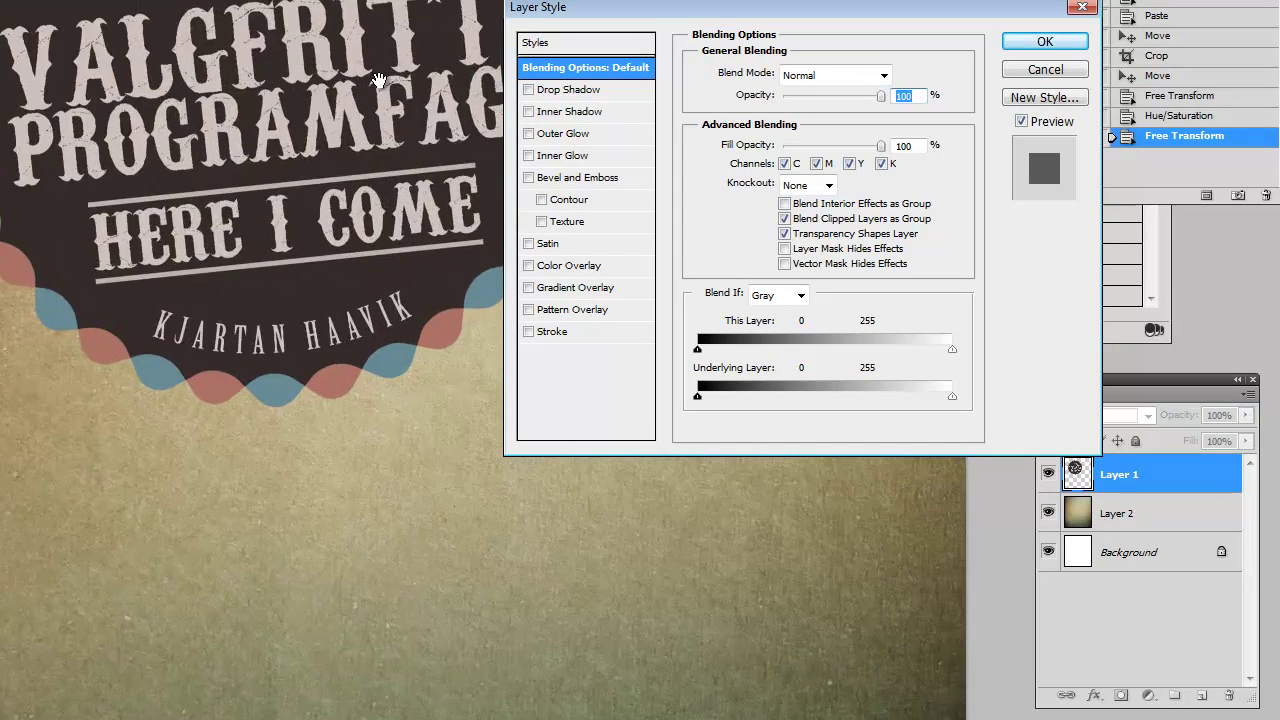
drag(290, 160, 63, 301)
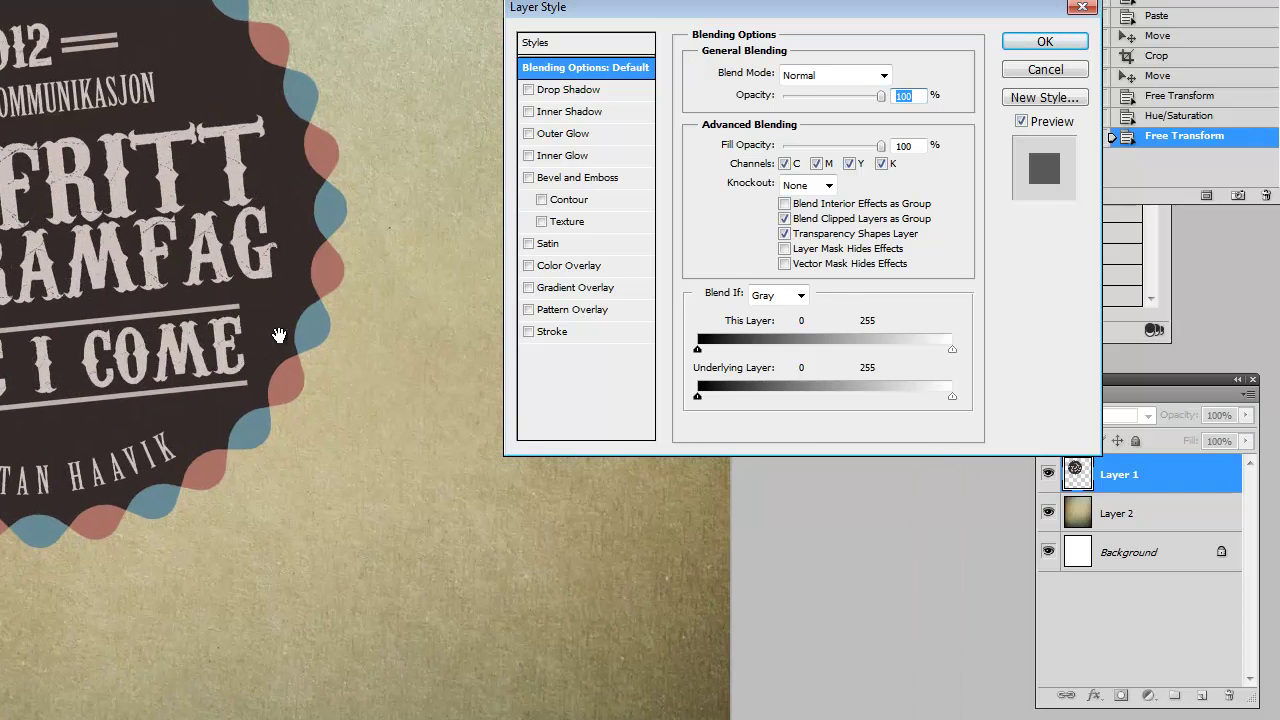
click(528, 89)
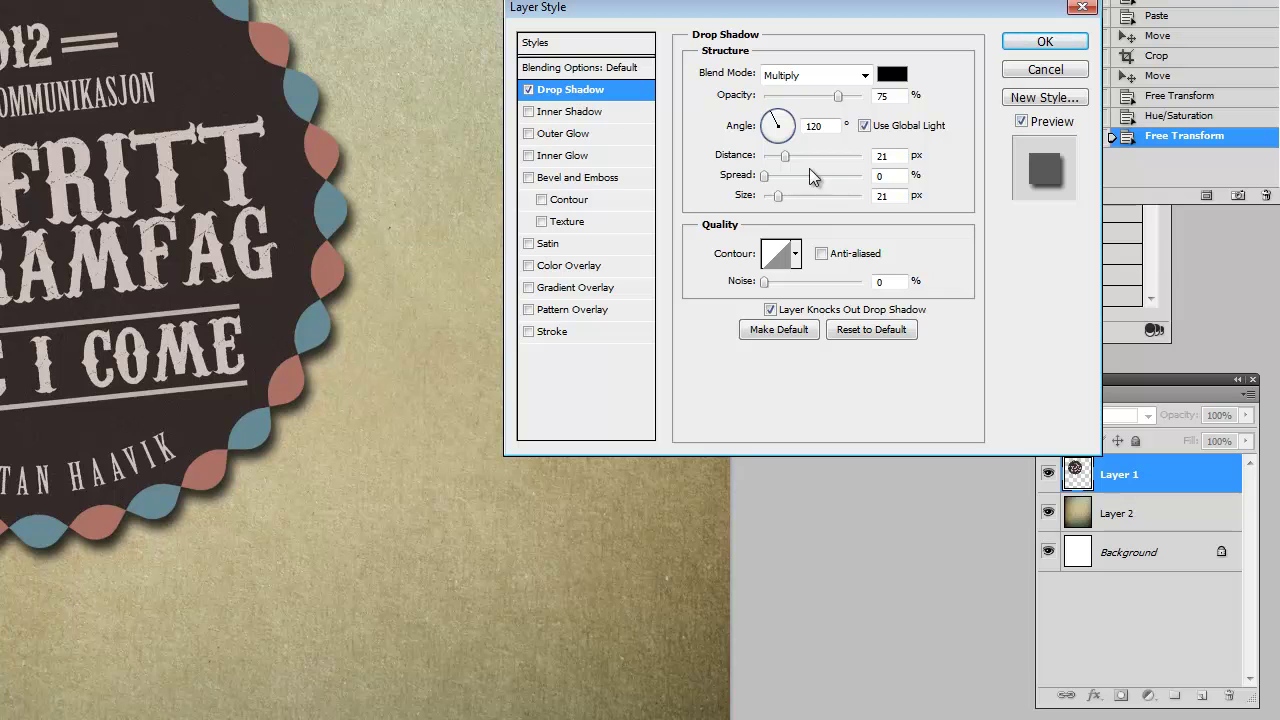
mouse_move(778, 196)
mouse_down()
mouse_move(778, 160)
mouse_move(772, 197)
mouse_up()
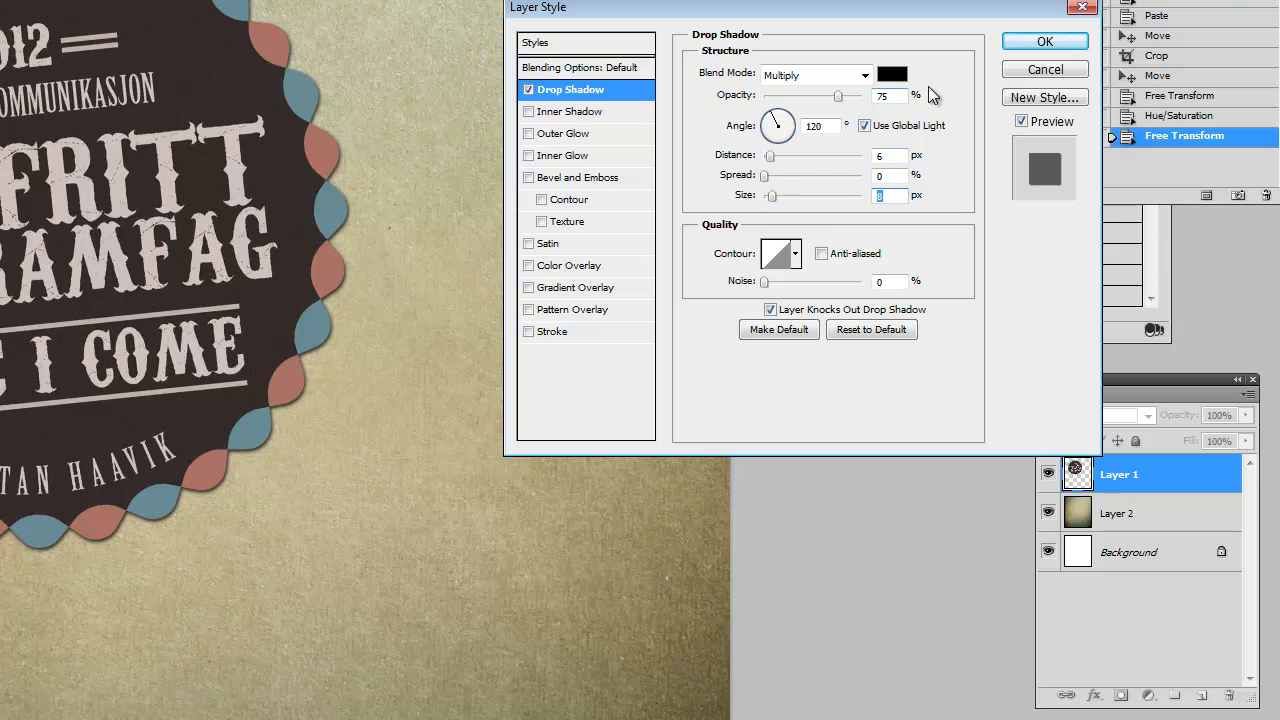
drag(772, 197, 782, 207)
drag(769, 205, 776, 205)
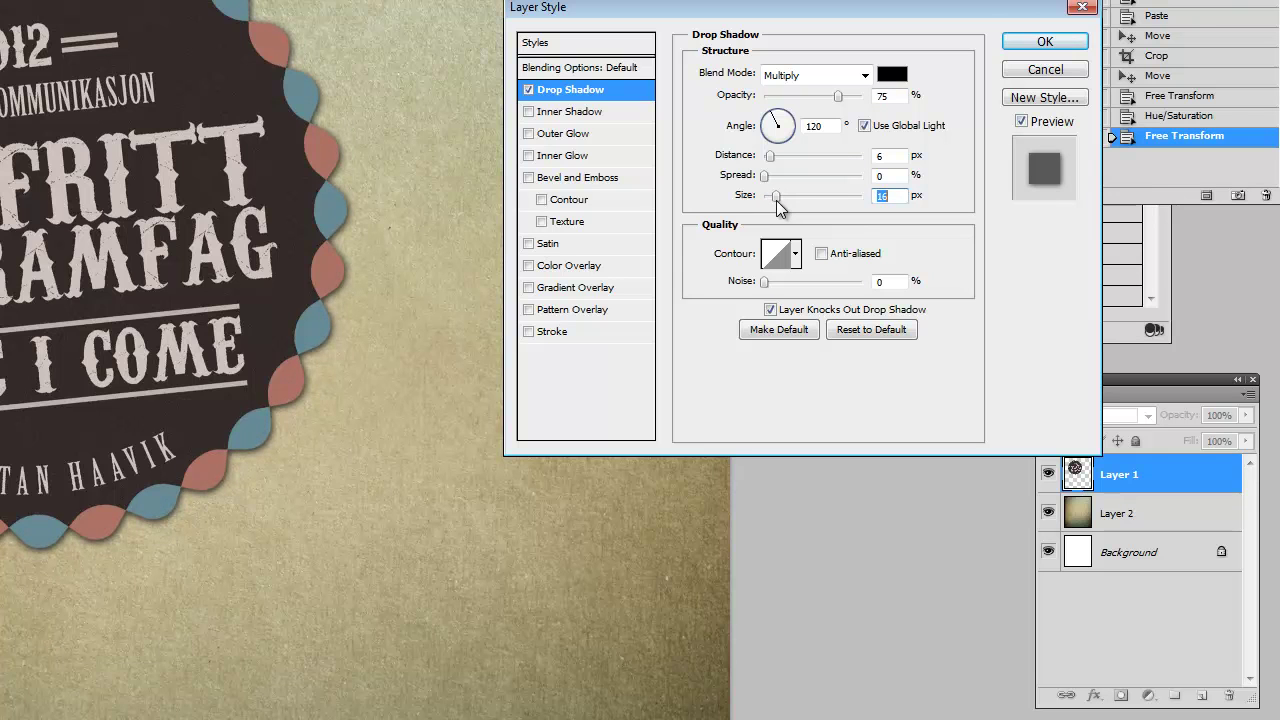
drag(838, 96, 828, 103)
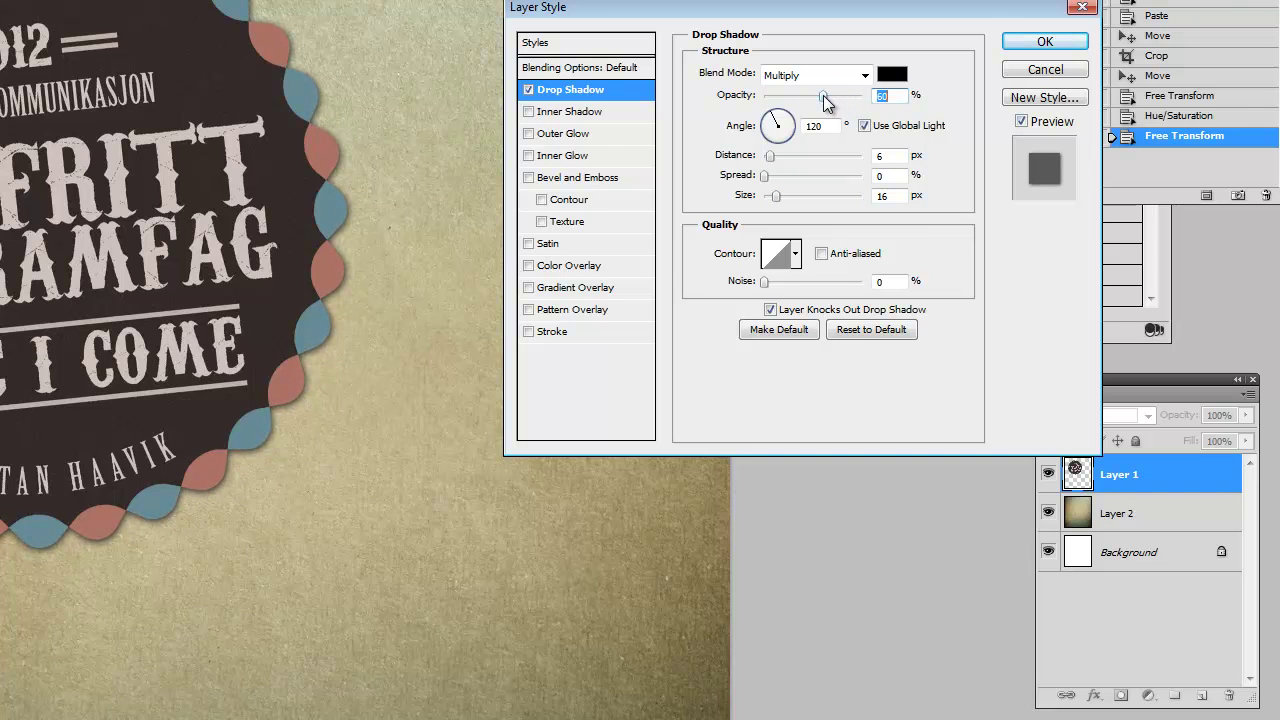
click(1044, 42)
Step: Zoom out to the whole badge and add a layer mask to its layer
key(ctrl+0)
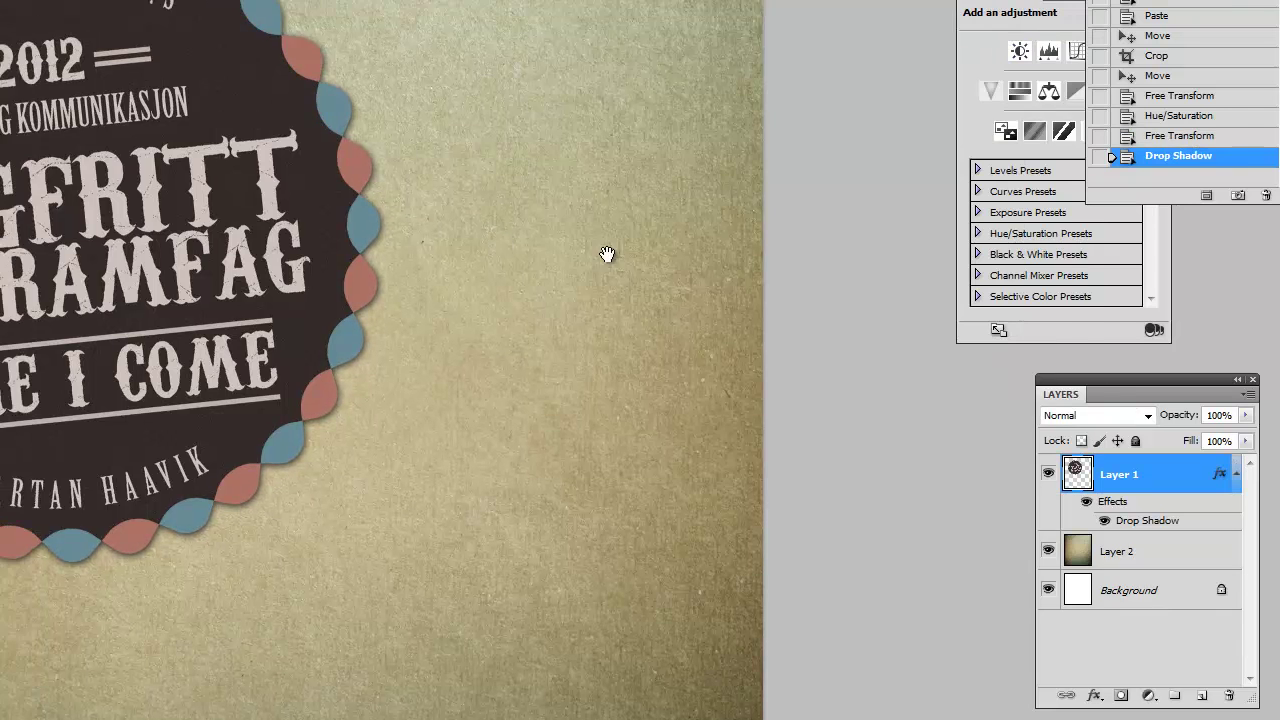
drag(624, 250, 472, 255)
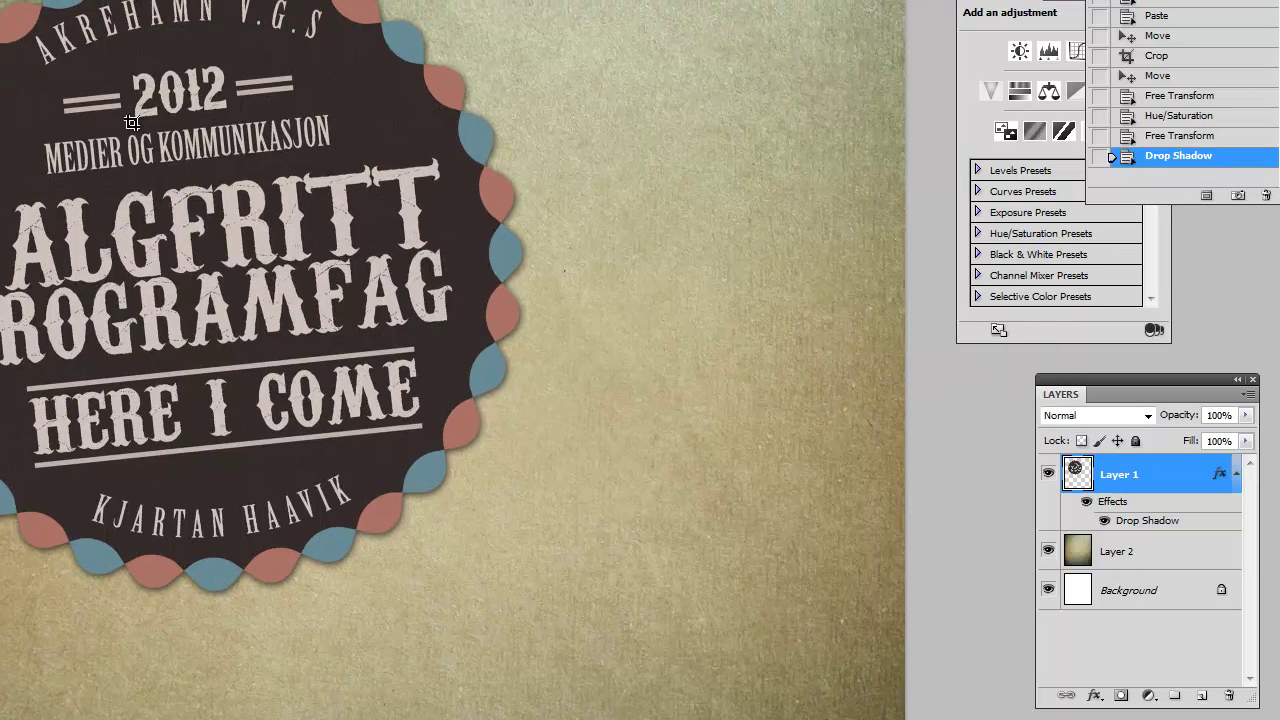
scroll(323, 428, down, 3)
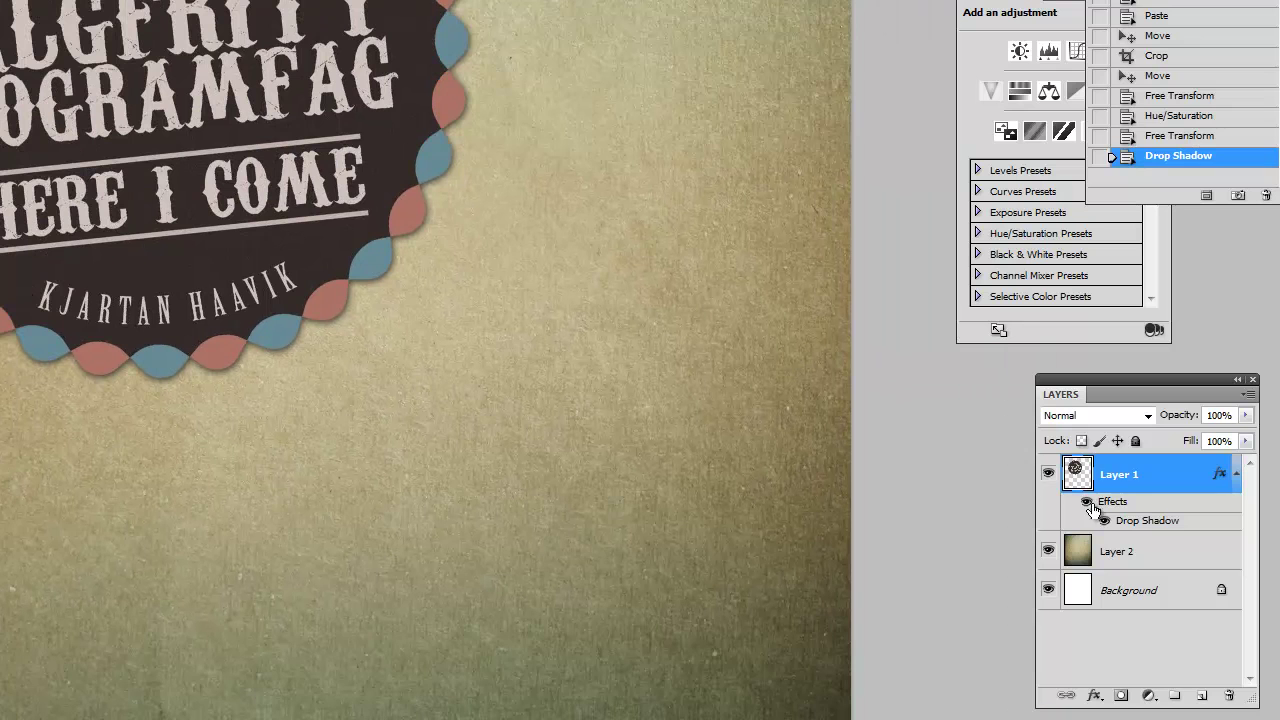
drag(359, 222, 360, 532)
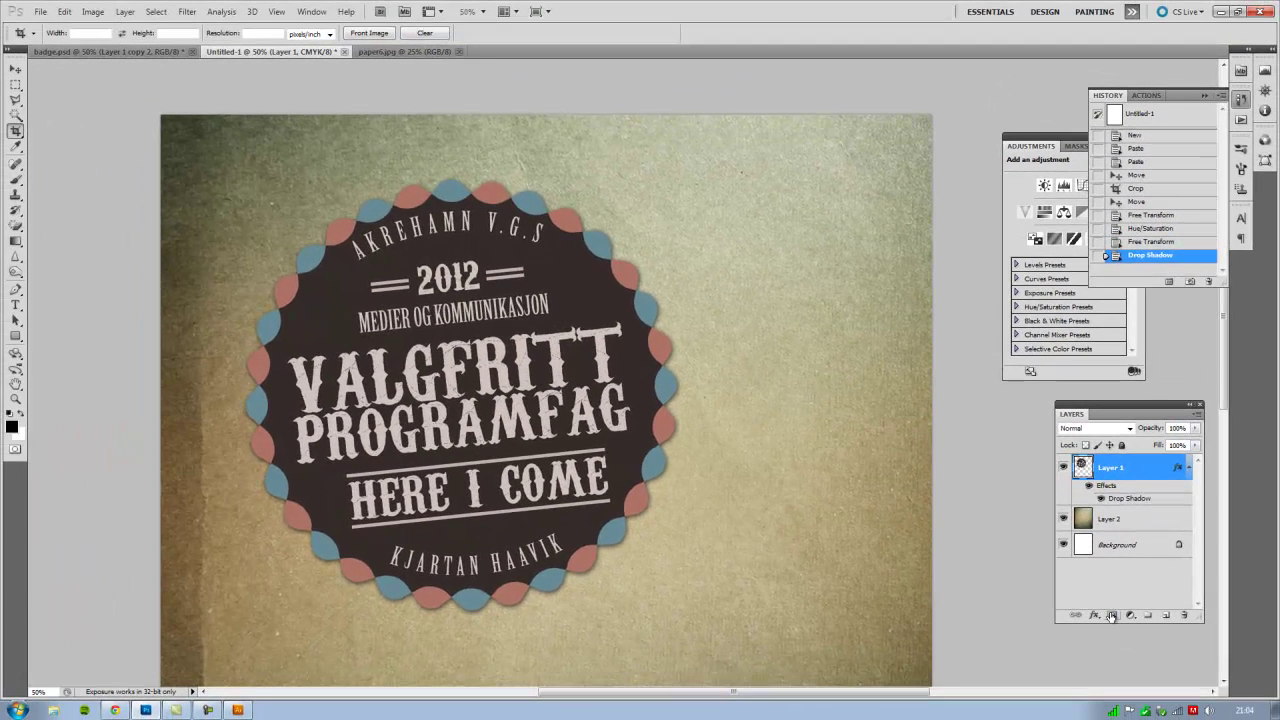
click(1110, 614)
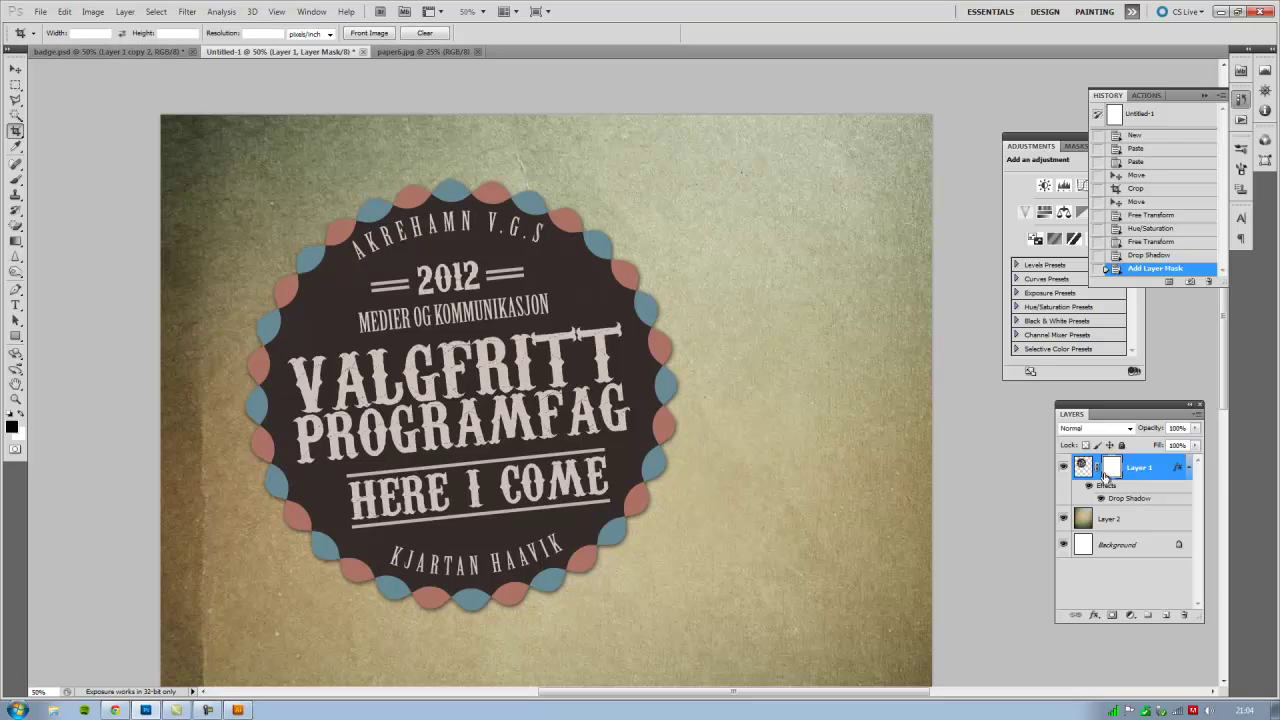
Step: Paint wear onto the mask, undoing the stroke over AKREHAMN
click(15, 180)
drag(281, 230, 306, 236)
drag(462, 248, 452, 228)
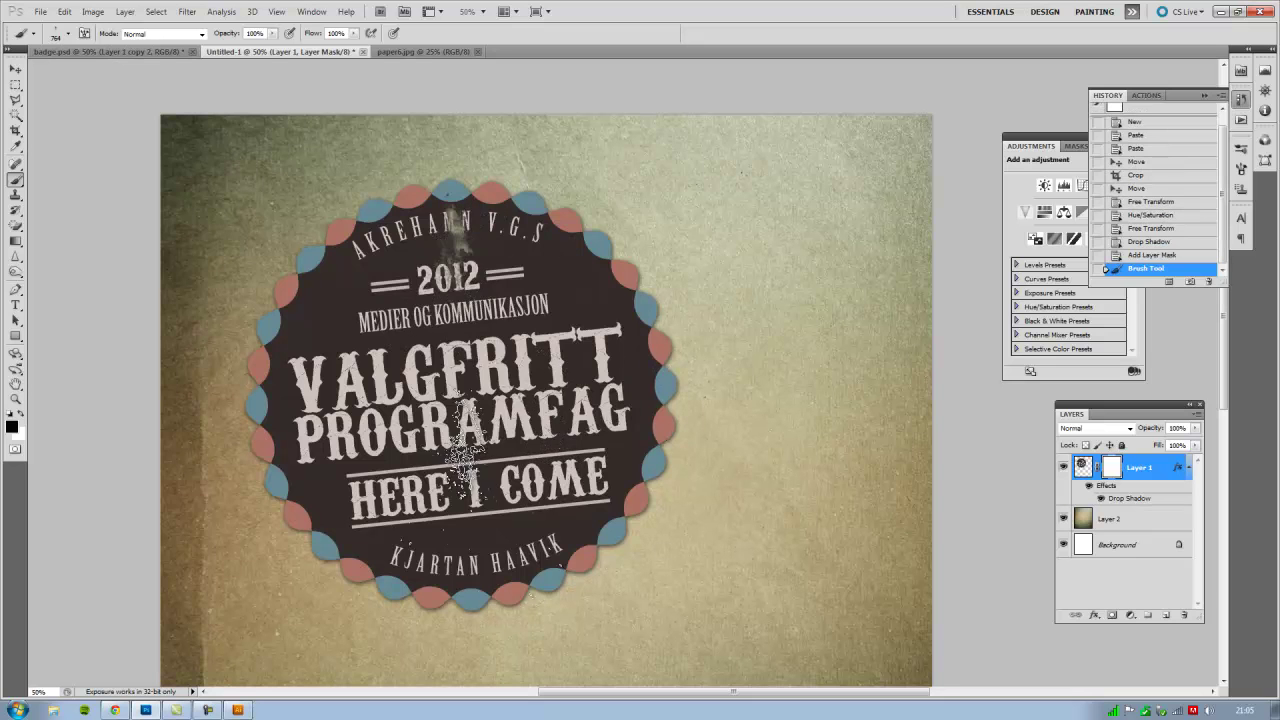
key(ctrl+z)
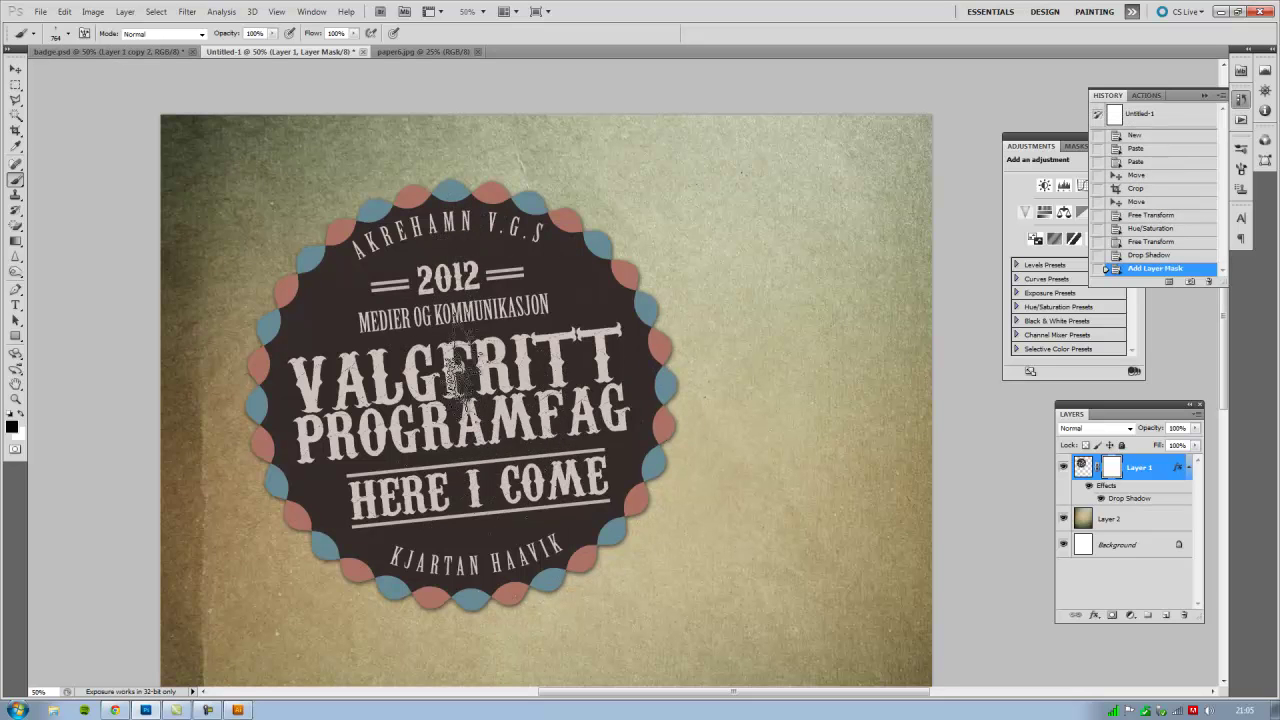
Step: With grunge brush 2457, distress the badge's scalloped edges, undoing strokes over the centre
right_click(464, 413)
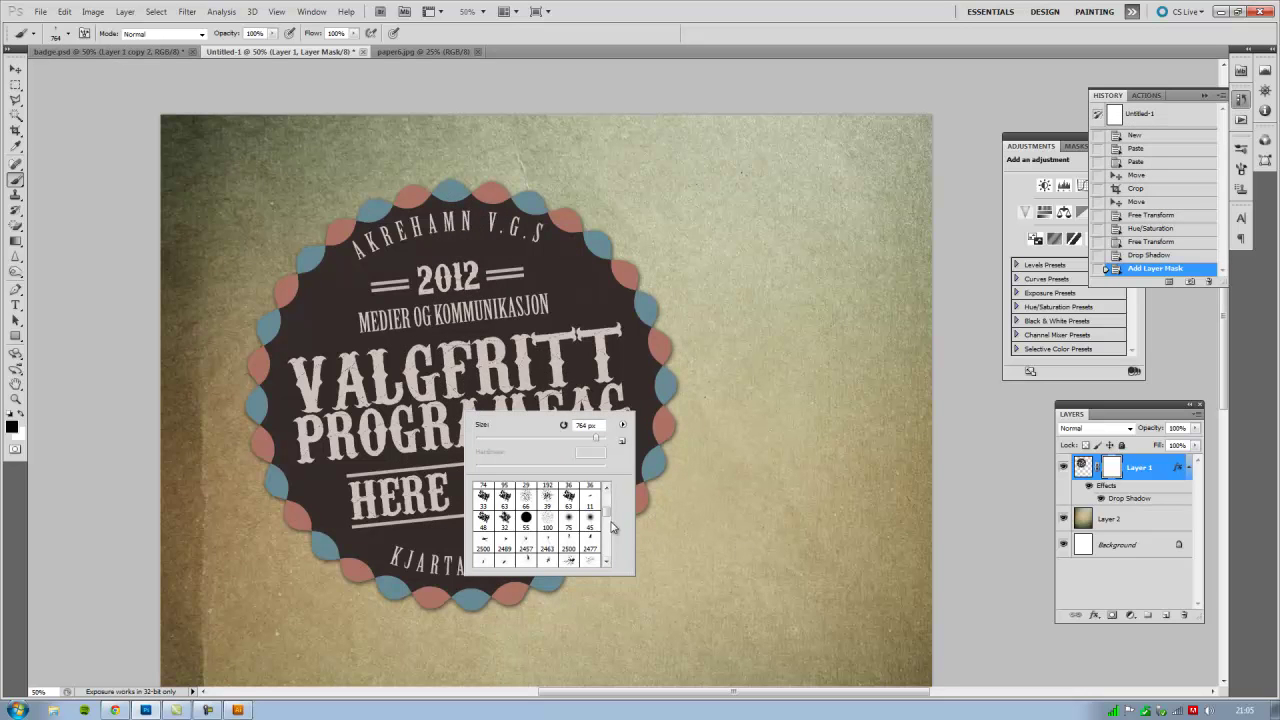
drag(606, 511, 603, 531)
click(526, 526)
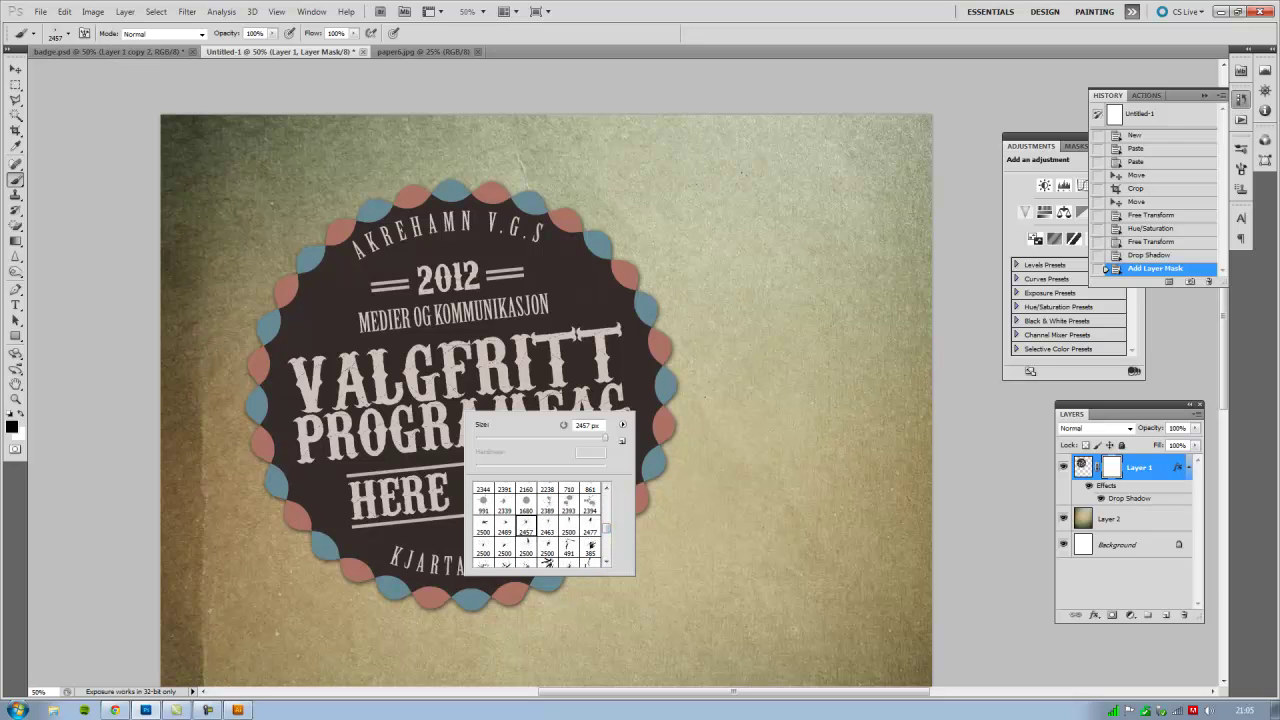
click(465, 380)
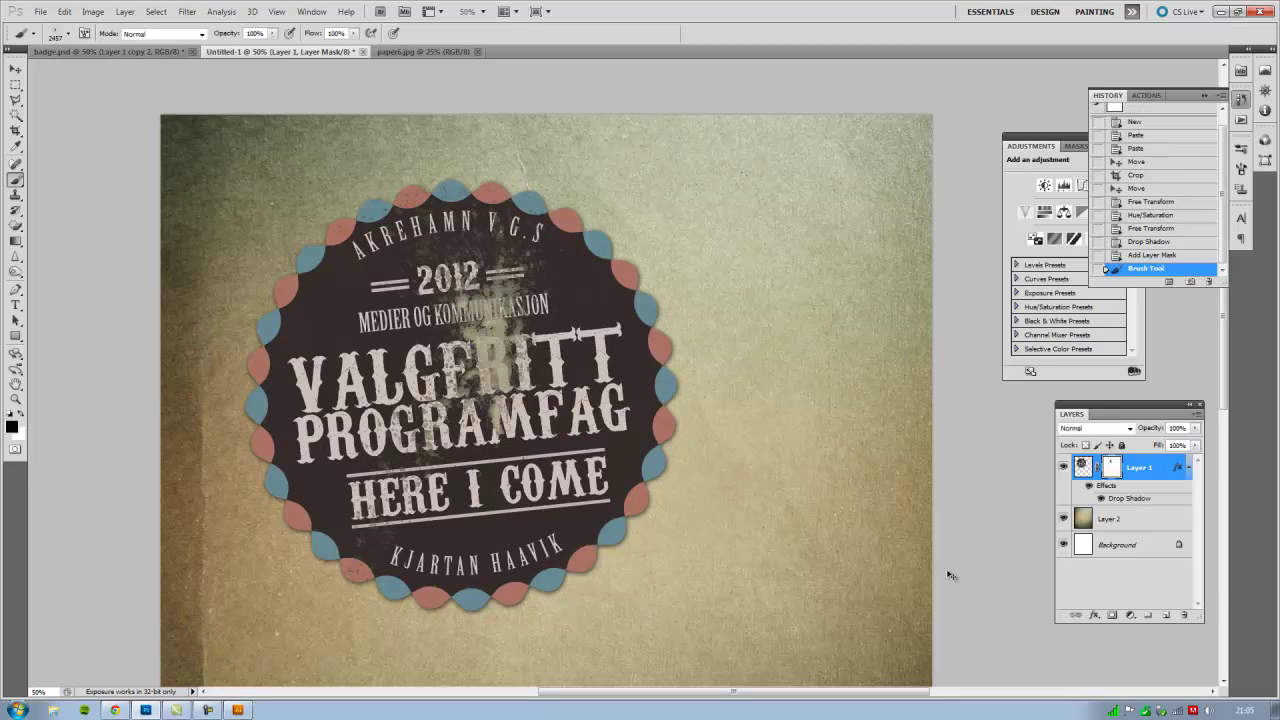
key(ctrl+z)
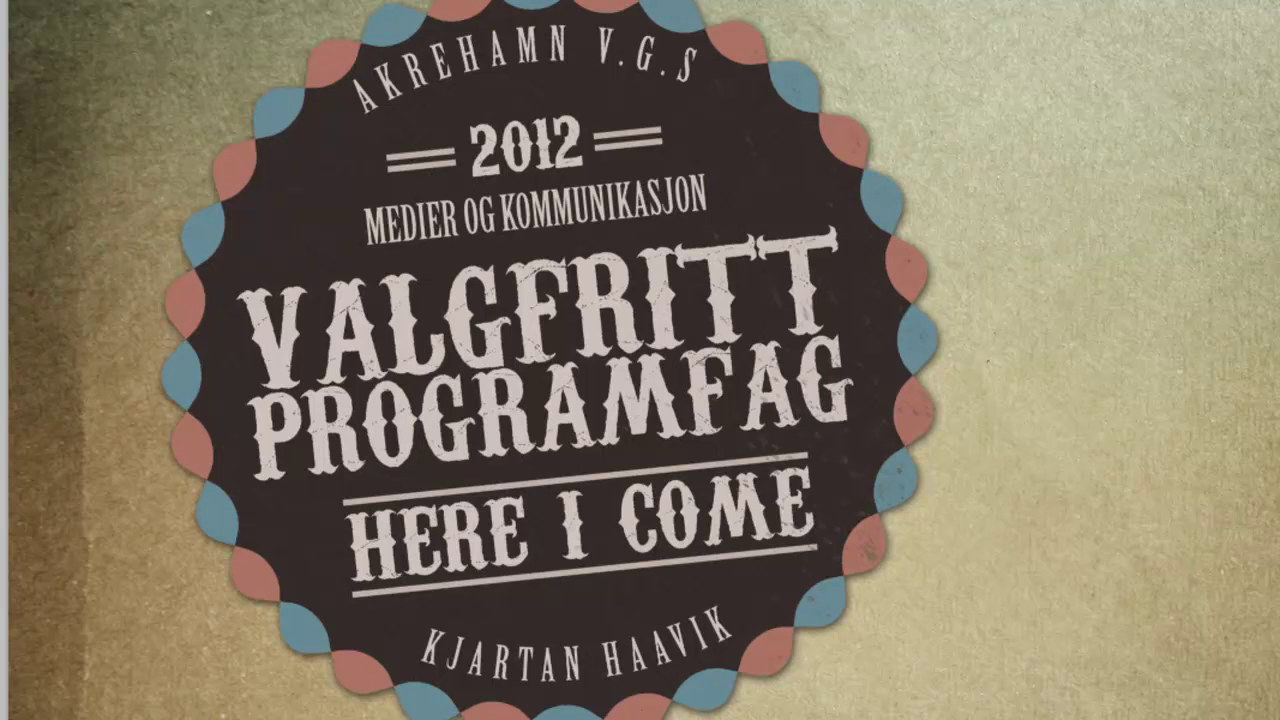
drag(185, 378, 213, 505)
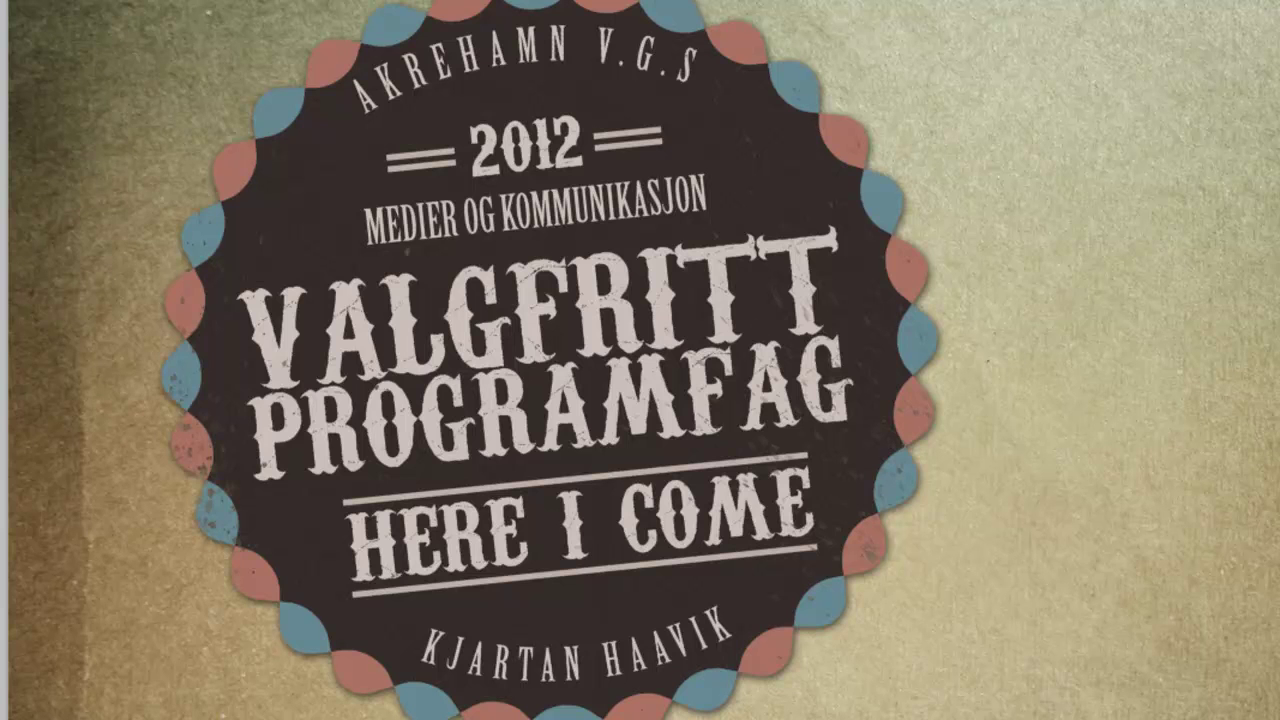
drag(545, 215, 522, 530)
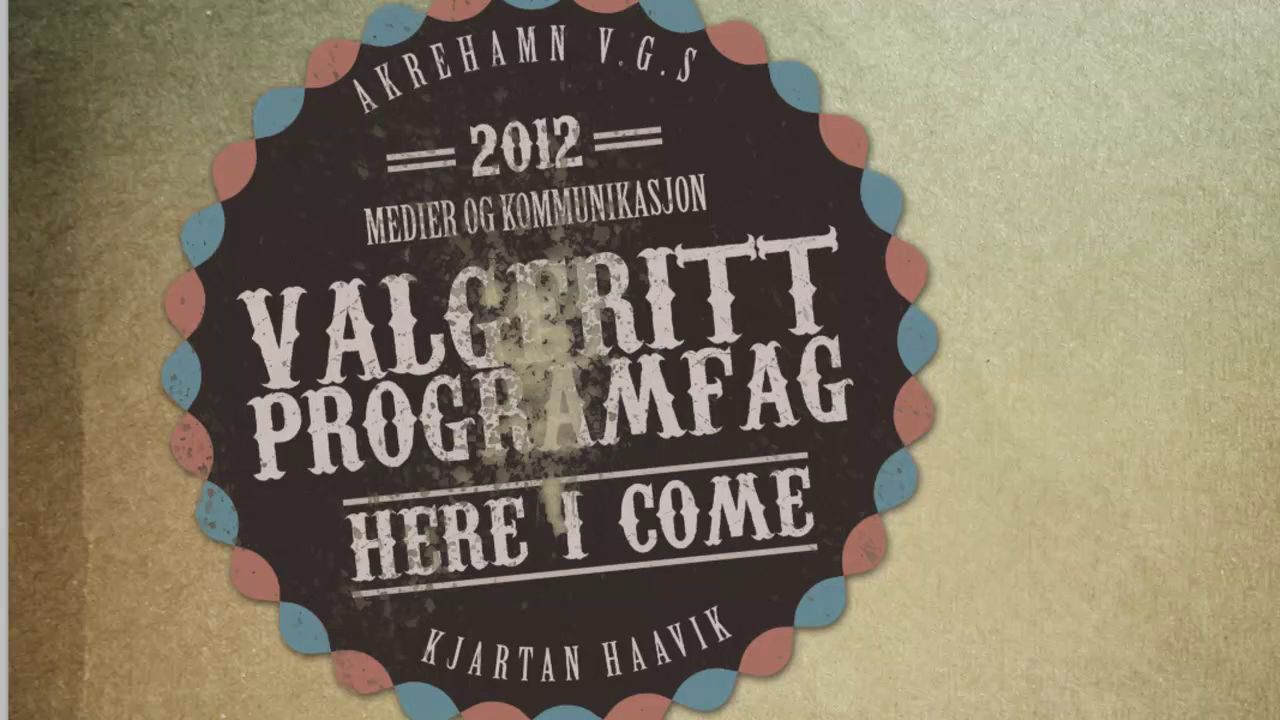
key(ctrl+z)
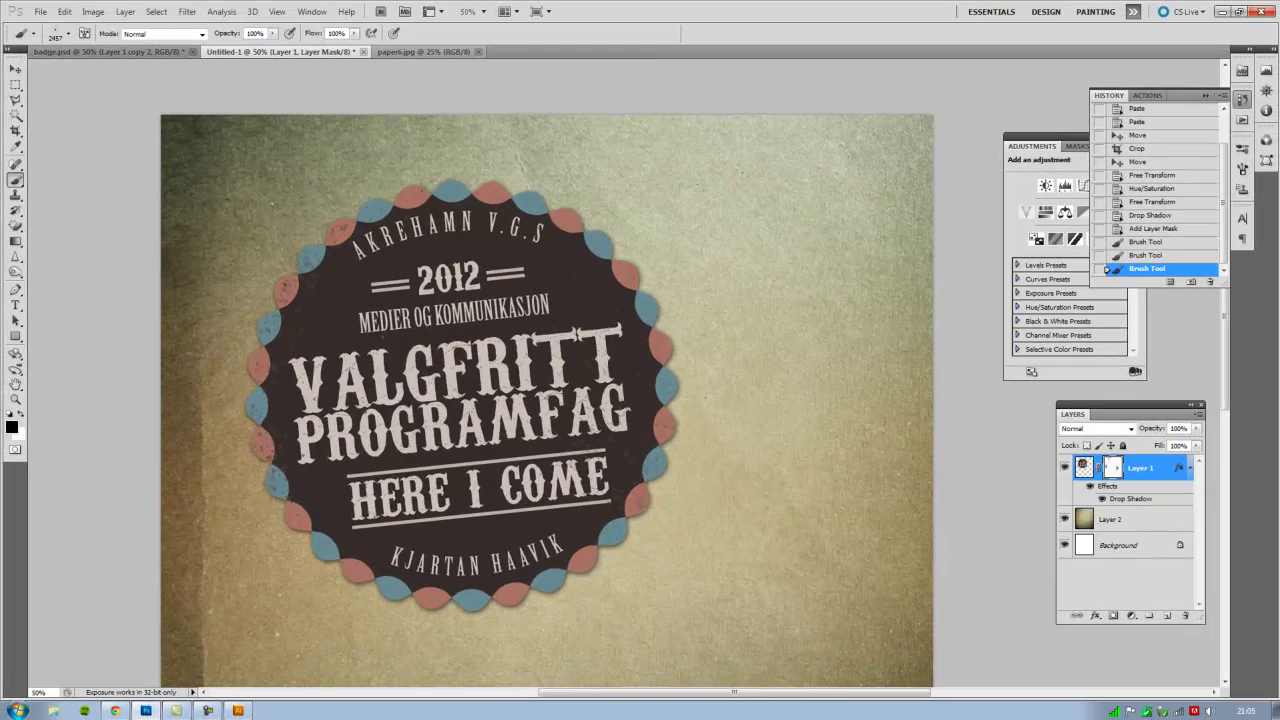
drag(733, 335, 783, 243)
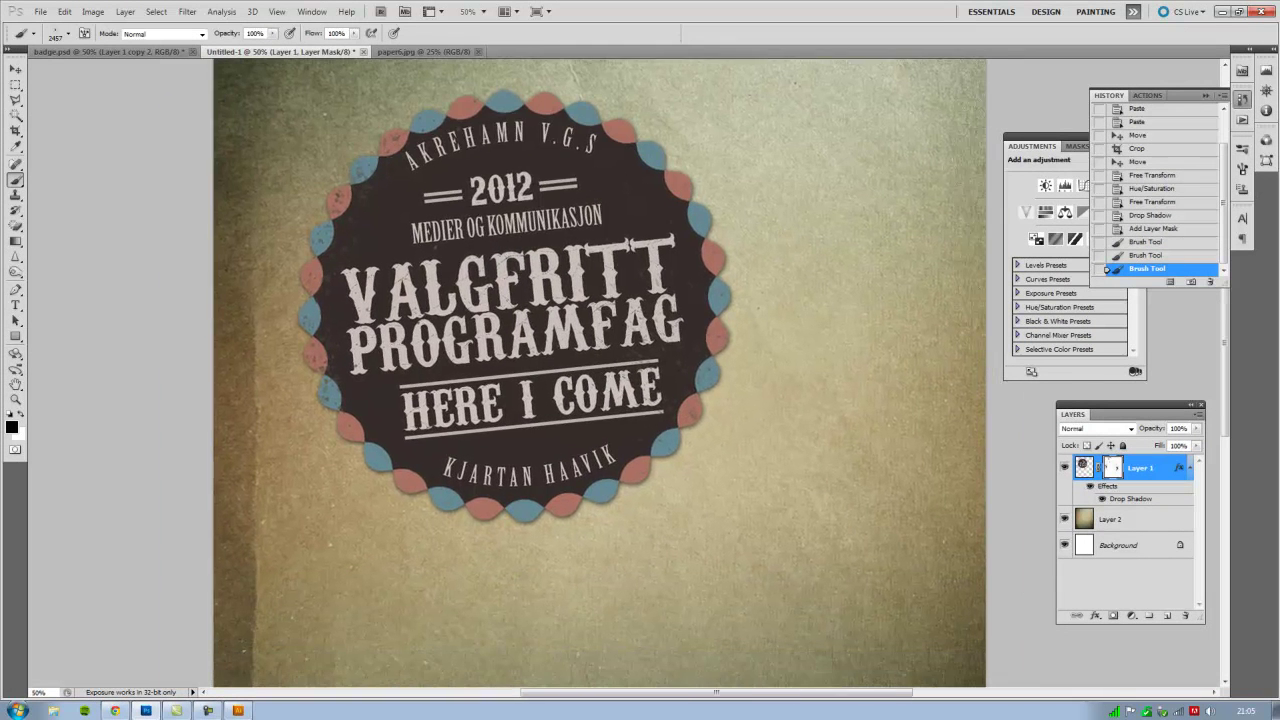
drag(619, 367, 479, 367)
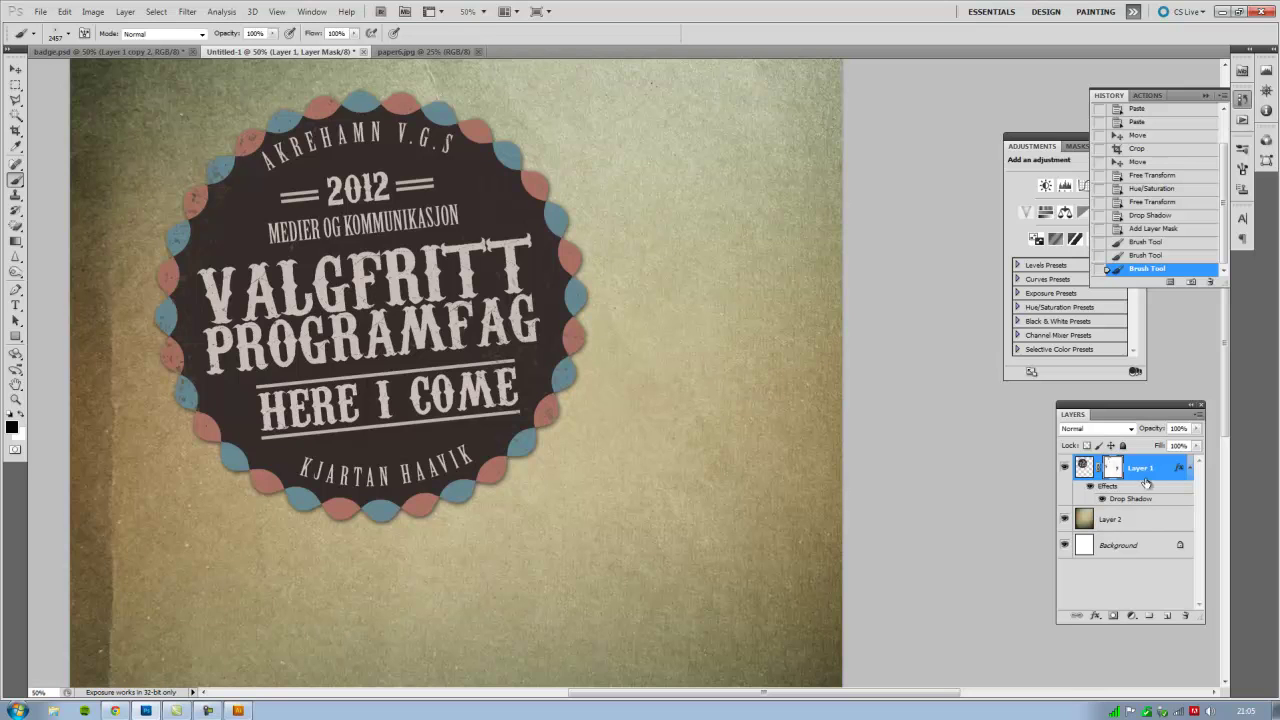
Step: Duplicate the badge layer and move the copy below the original
click(1186, 468)
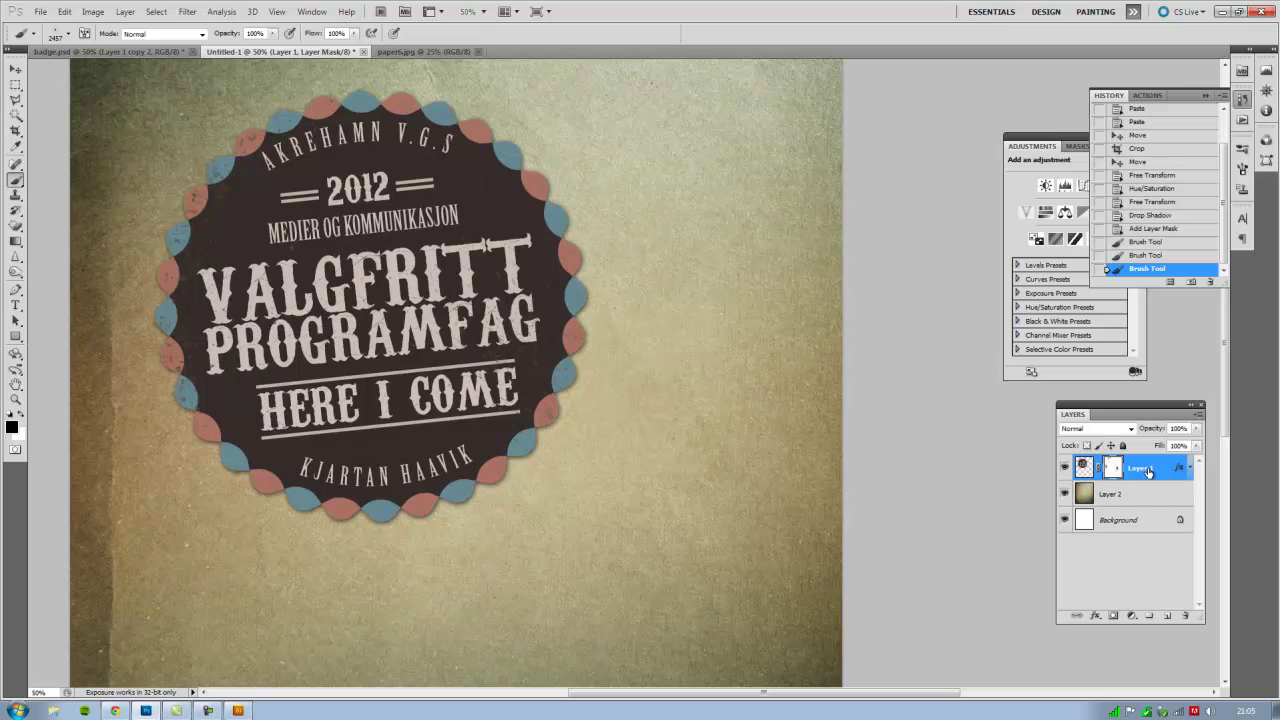
key(ctrl+j)
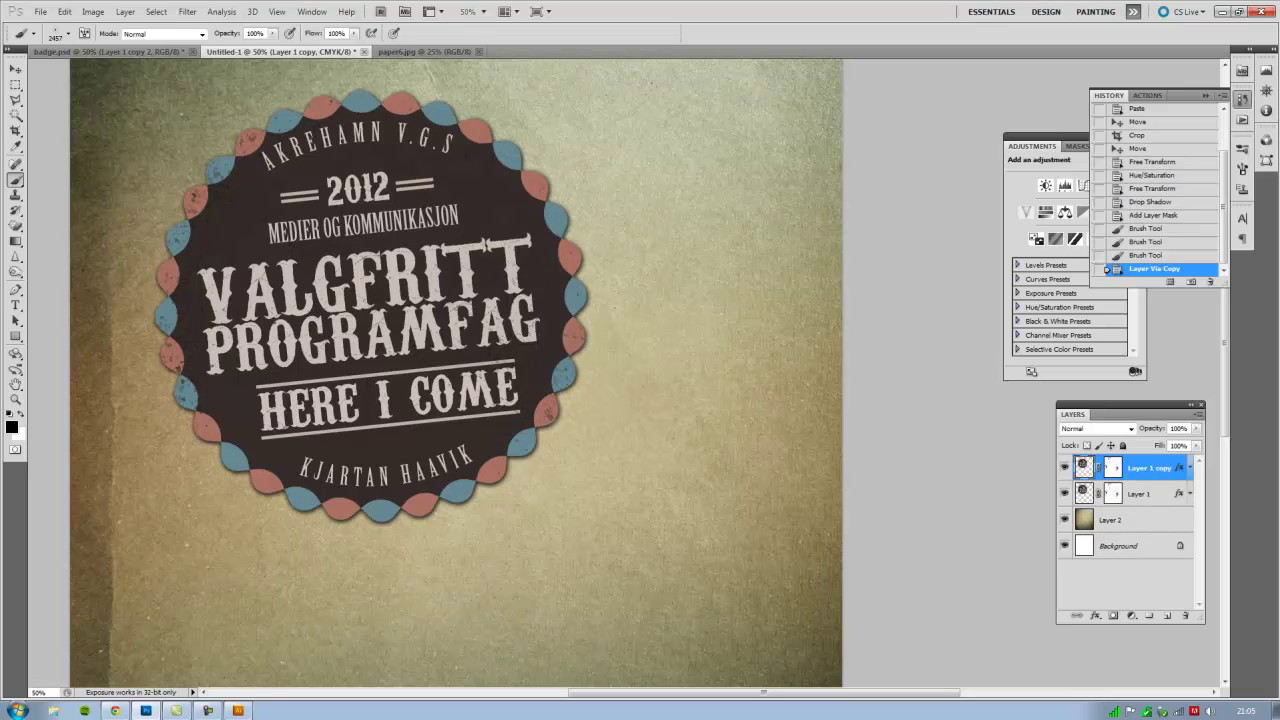
key(ctrl+minus)
drag(650, 280, 575, 470)
key(ctrl+z)
key(m)
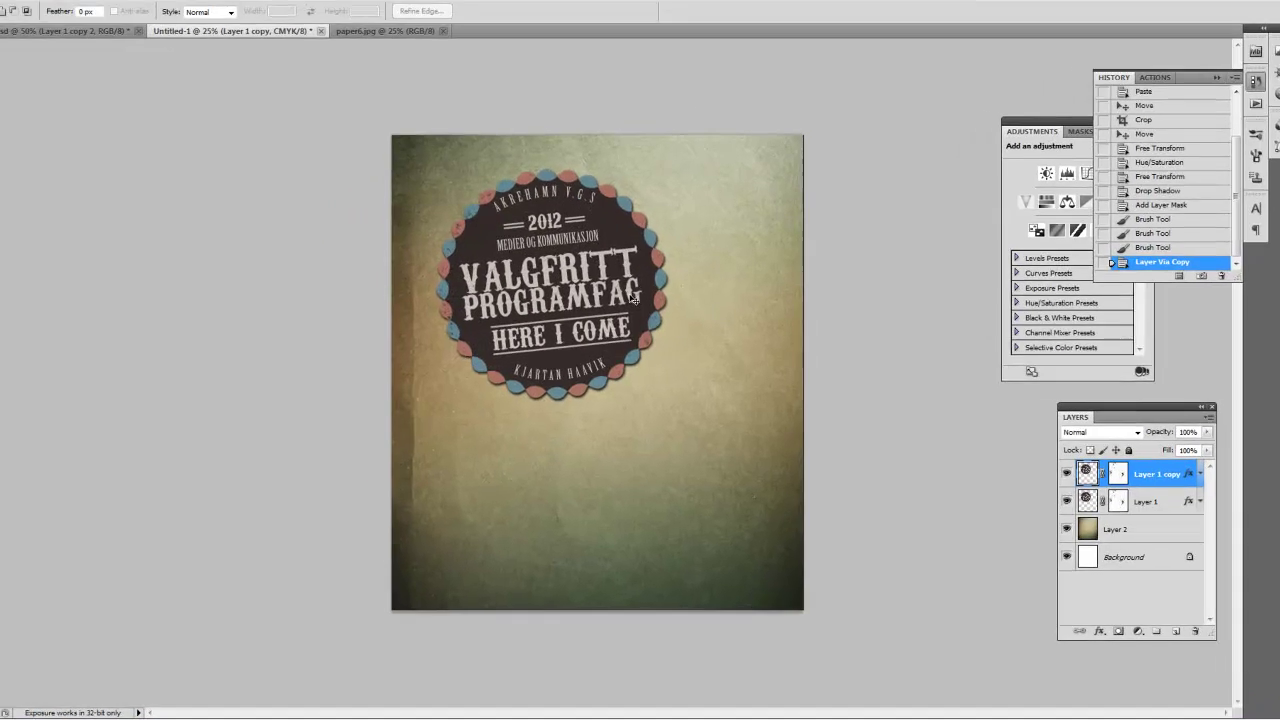
drag(656, 300, 631, 497)
Step: Shrink the badge copy and desaturate it to grey
key(ctrl+t)
mouse_move(500, 380)
mouse_down()
mouse_move(372, 530)
mouse_move(382, 507)
mouse_up()
drag(416, 455, 394, 472)
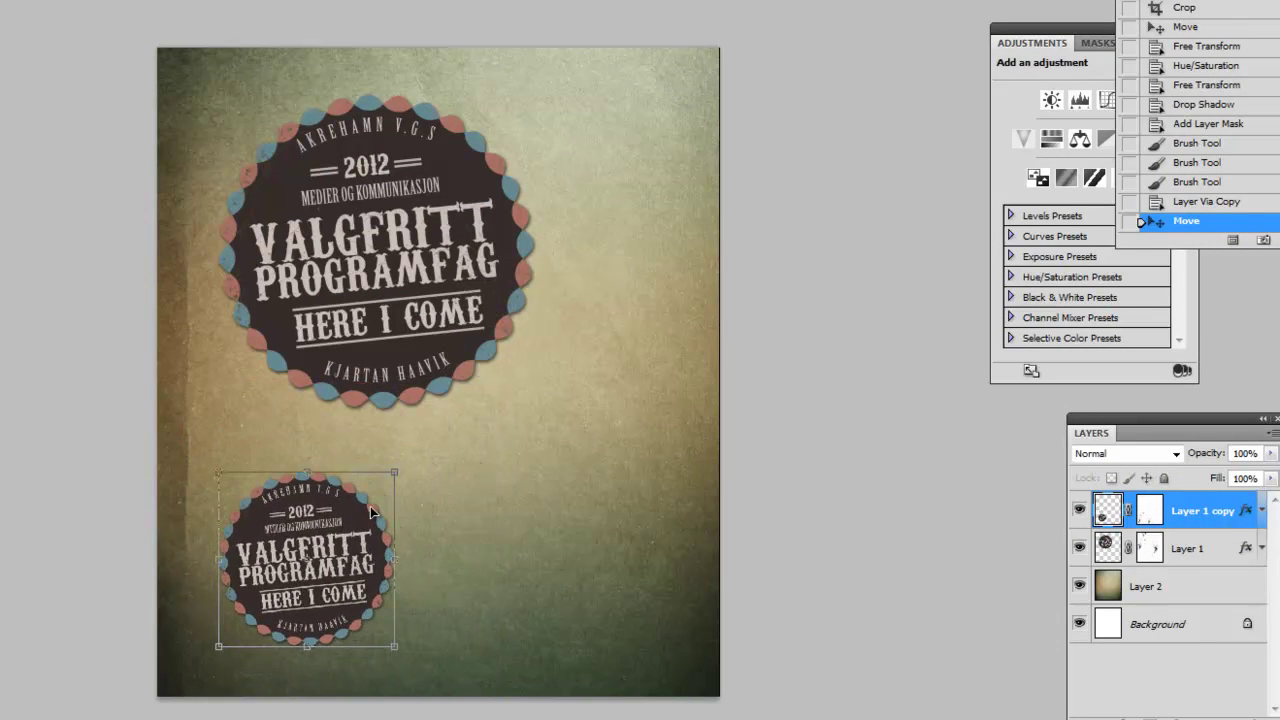
key(Return)
key(ctrl+shift+u)
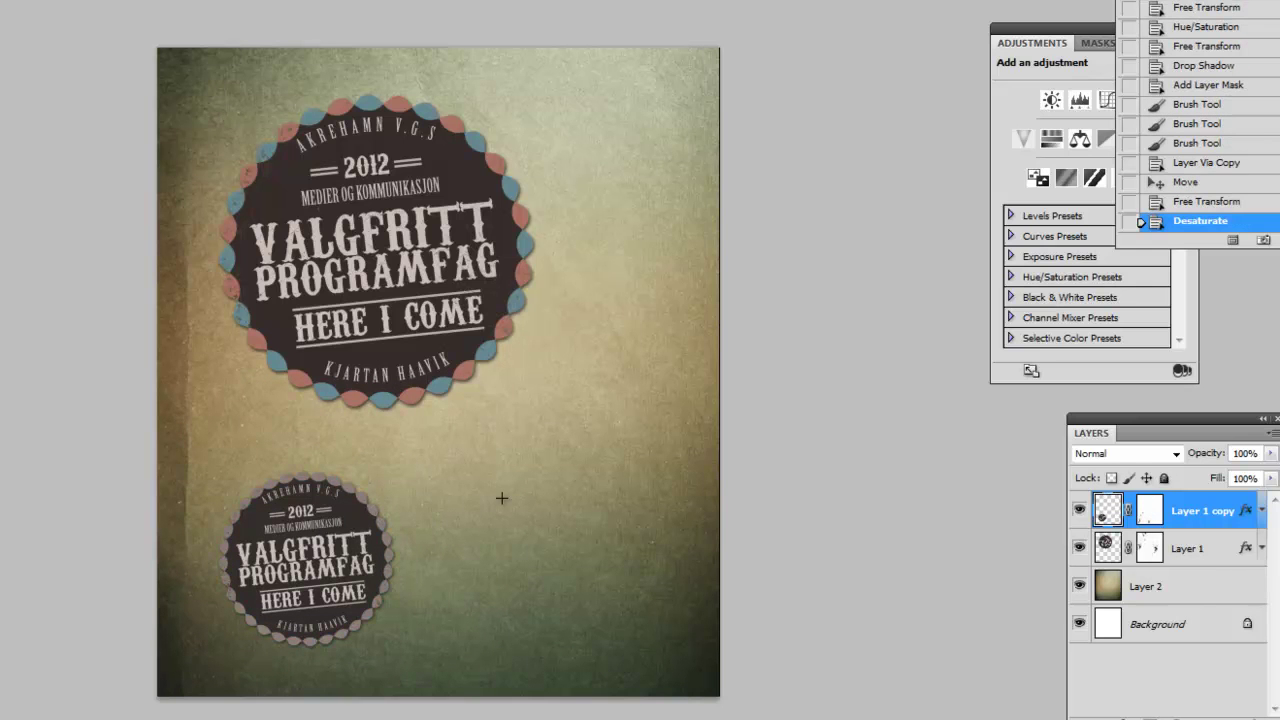
Step: Duplicate the small grey badge and place the new copy to its right
key(ctrl+plus)
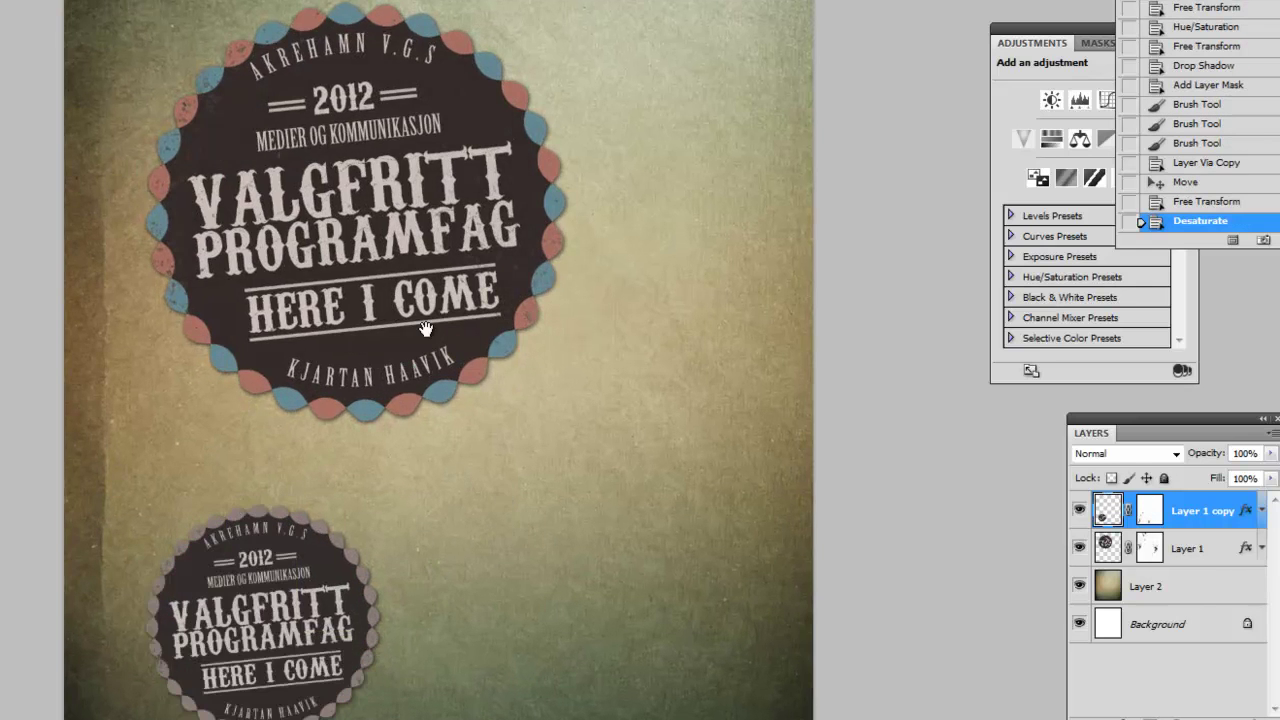
mouse_move(209, 360)
mouse_down()
mouse_move(66, 361)
mouse_move(160, 434)
mouse_move(103, 277)
mouse_up()
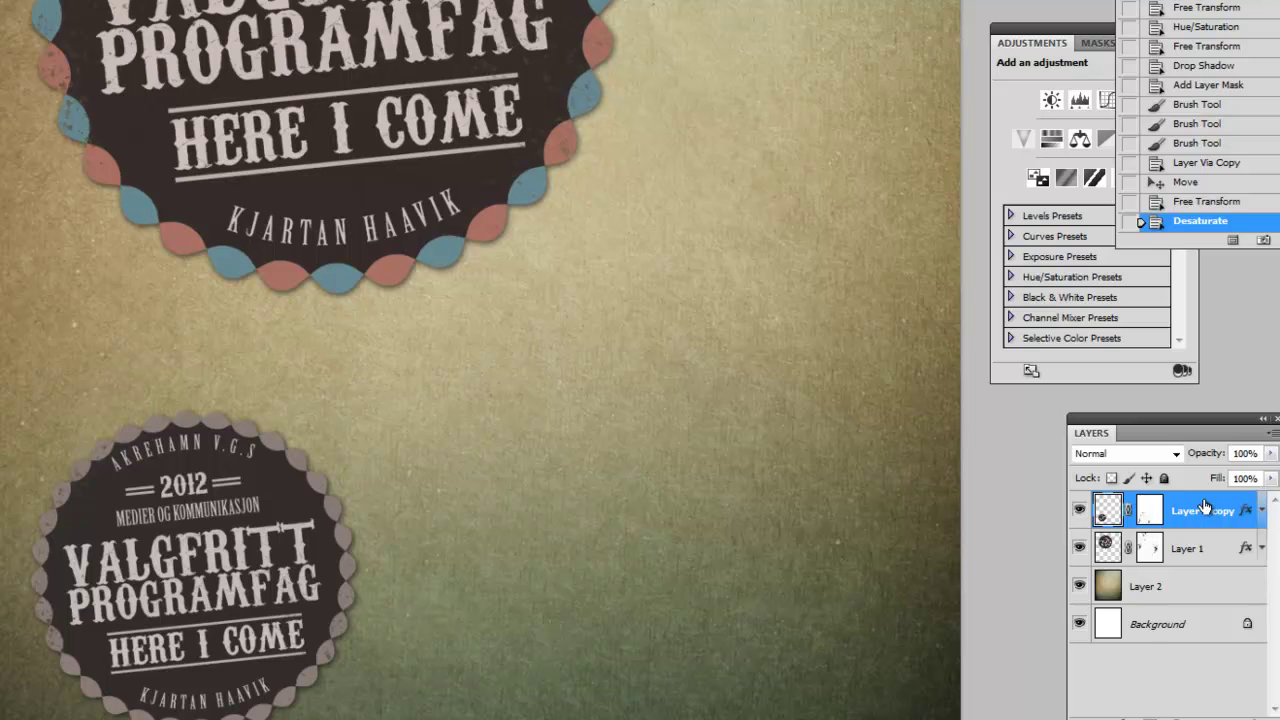
key(ctrl+j)
mouse_move(255, 550)
mouse_down()
mouse_move(805, 510)
mouse_move(697, 510)
mouse_up()
Step: Raise the new grey badge's contrast with Levels: black input 55, white input lowered
key(ctrl+l)
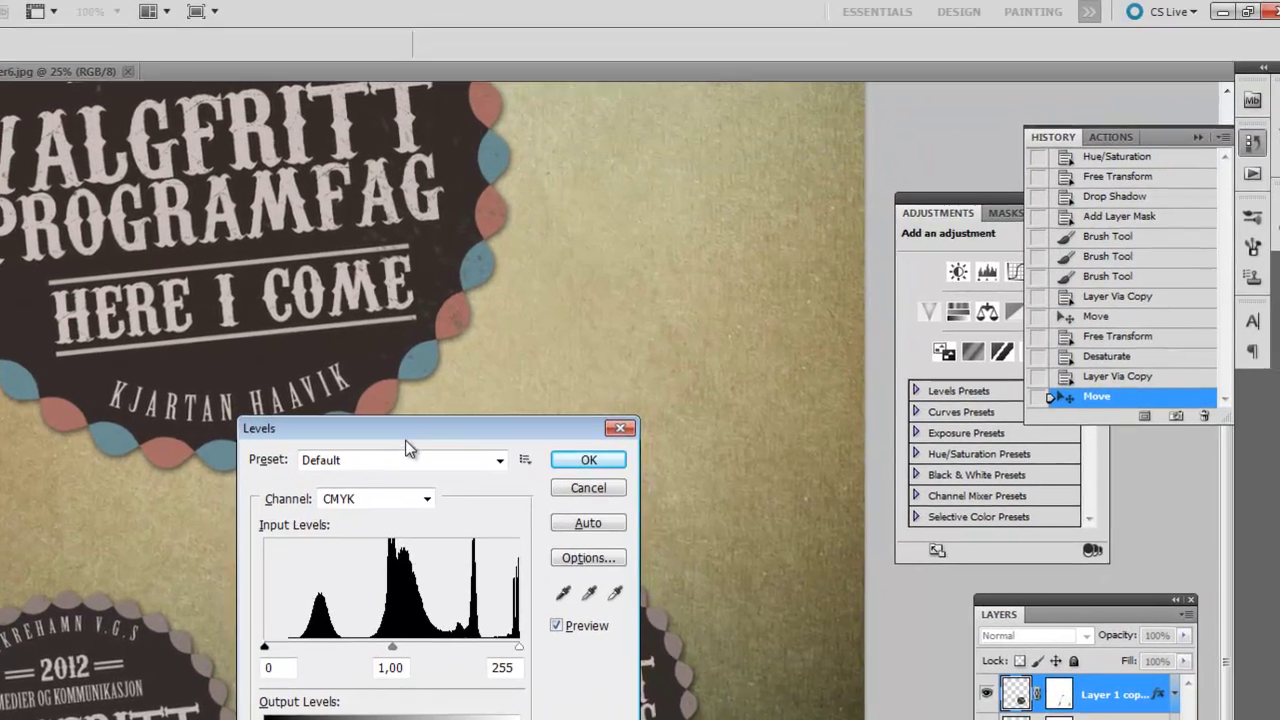
drag(408, 448, 685, 186)
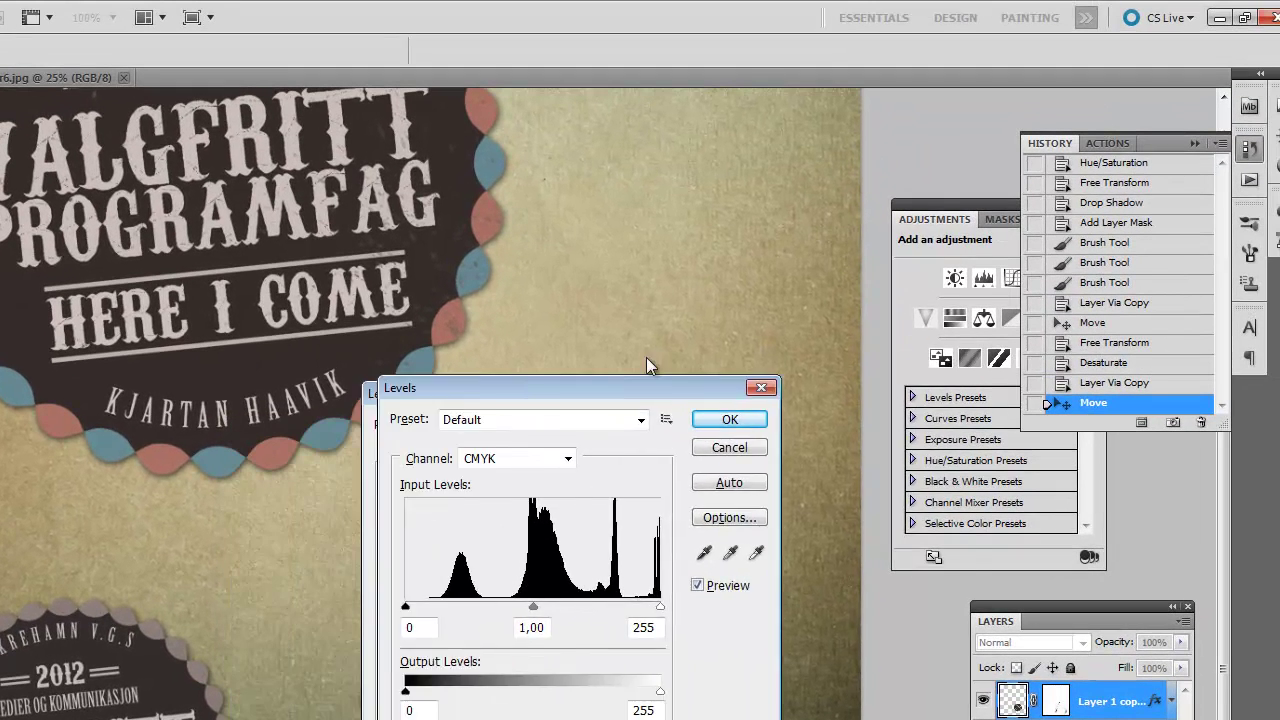
mouse_move(540, 383)
mouse_down()
mouse_move(613, 390)
mouse_move(601, 391)
mouse_up()
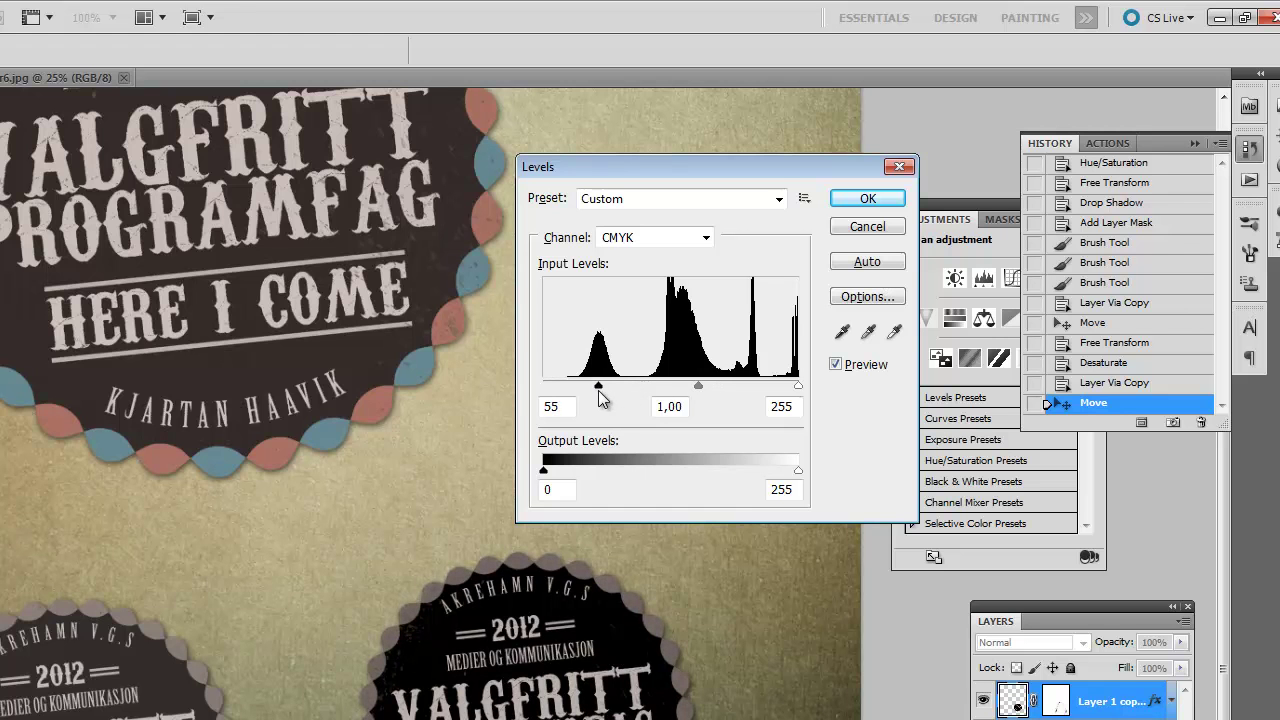
drag(798, 386, 713, 389)
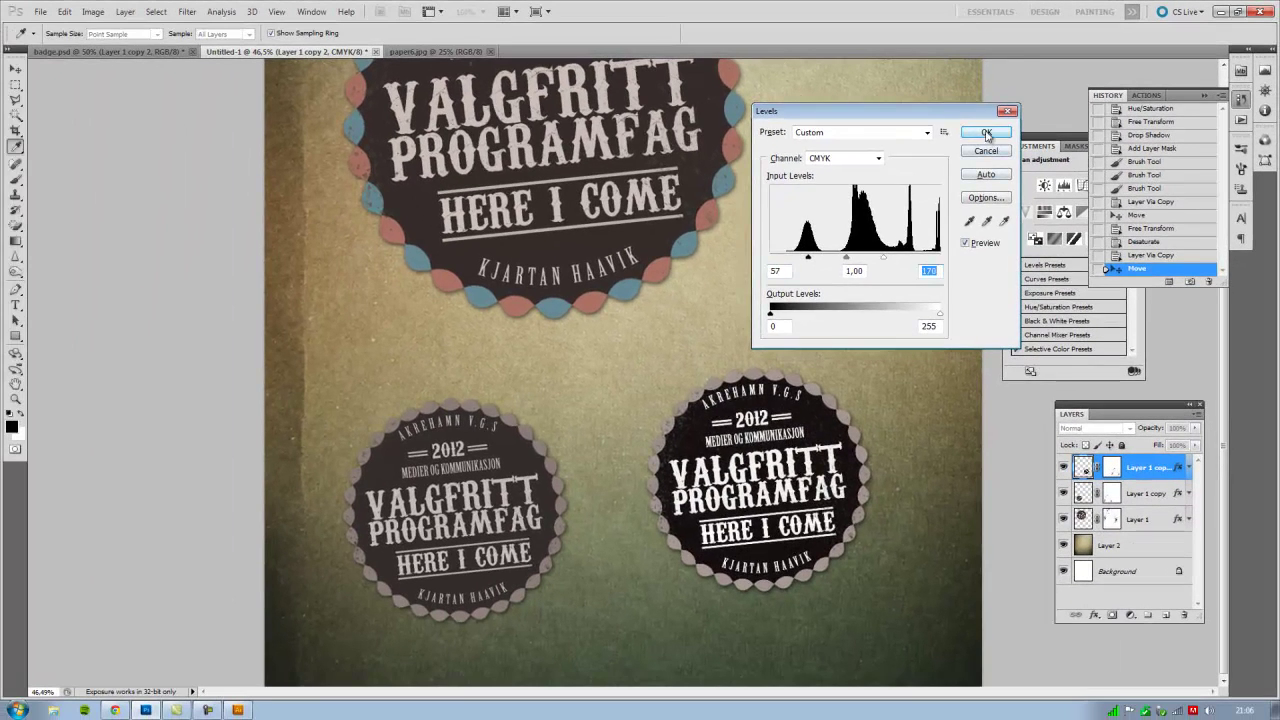
click(986, 134)
Step: Move the high-contrast badge so it overlaps the other small grey badge's right side
key(z)
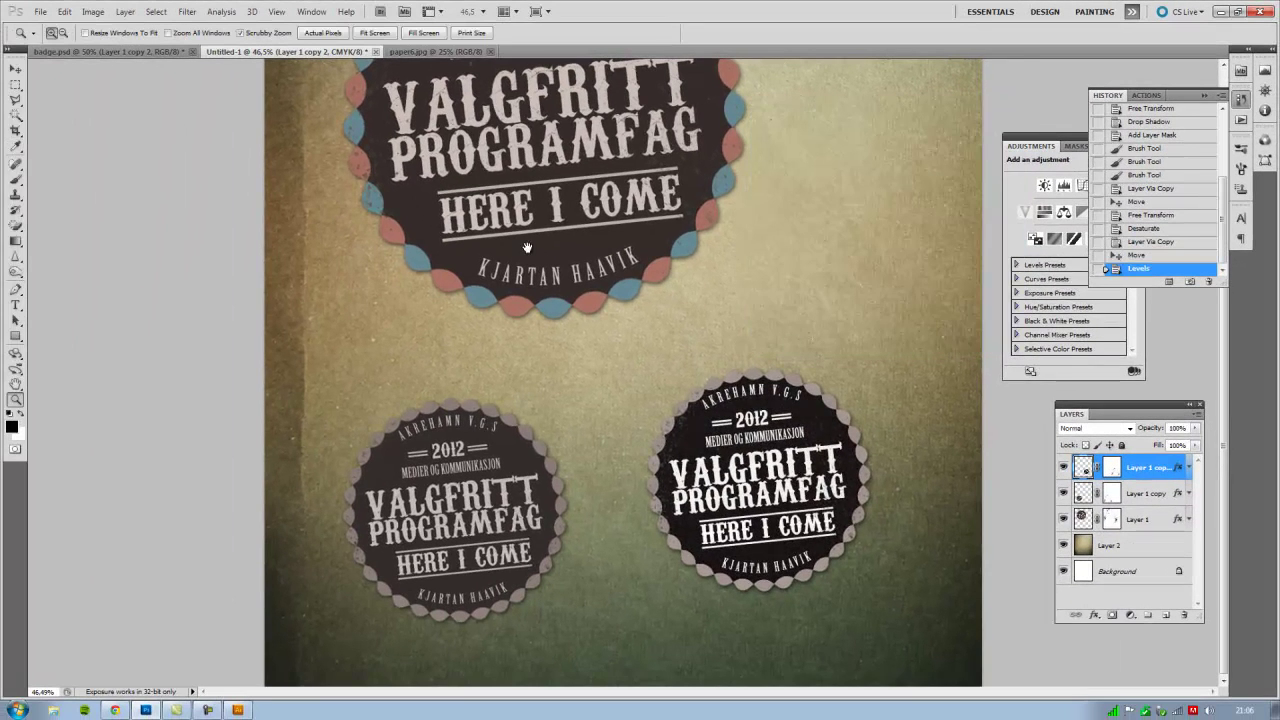
drag(760, 480, 380, 370)
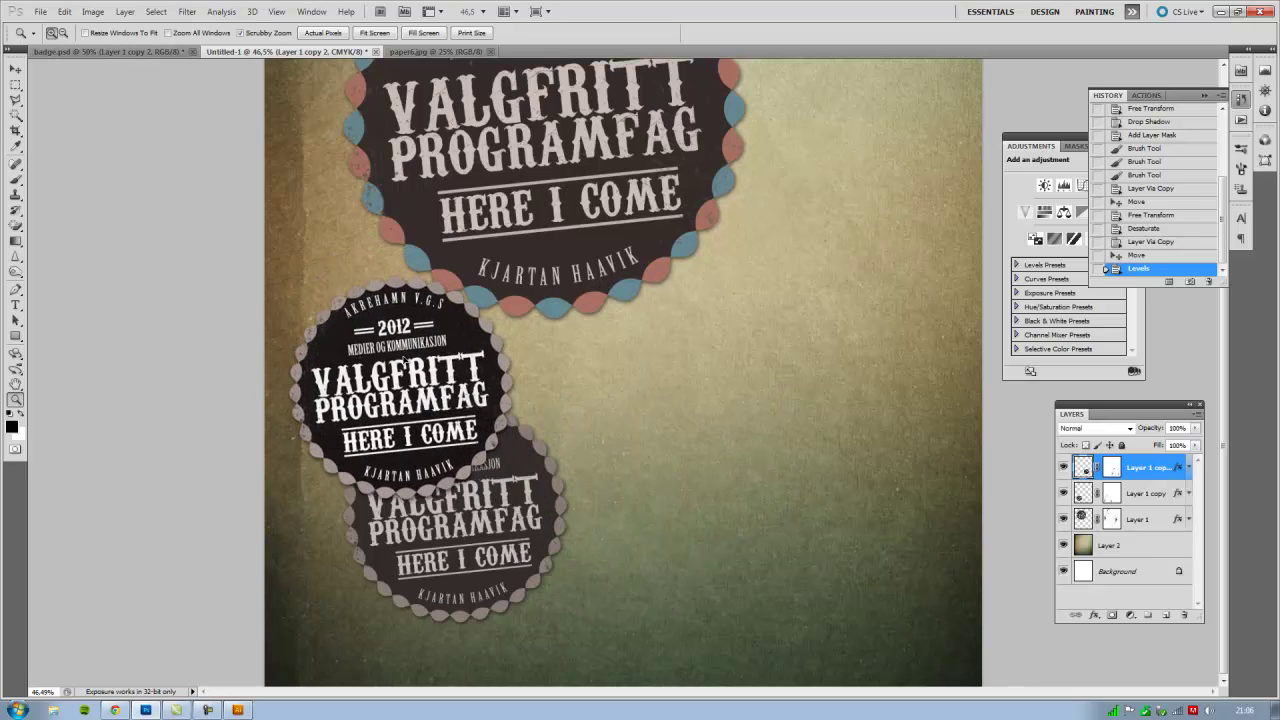
drag(583, 447, 600, 477)
drag(521, 421, 668, 436)
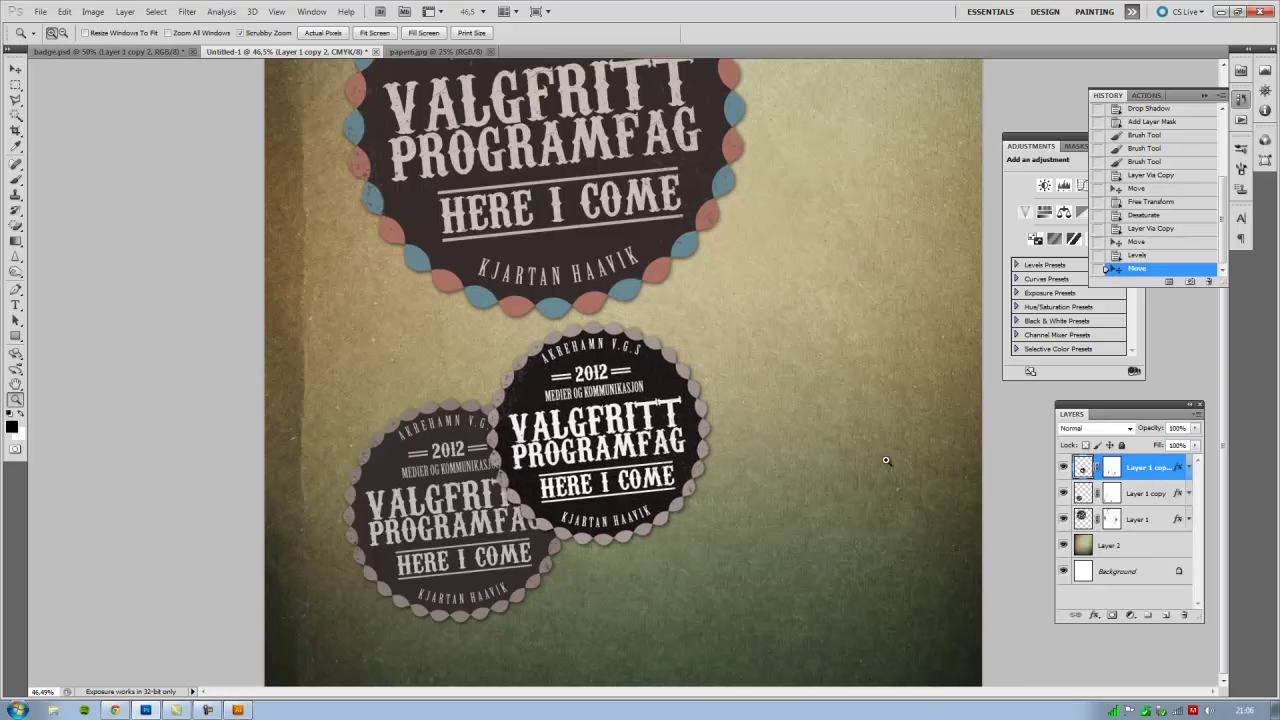
Step: Duplicate the original large coloured badge layer
click(1141, 510)
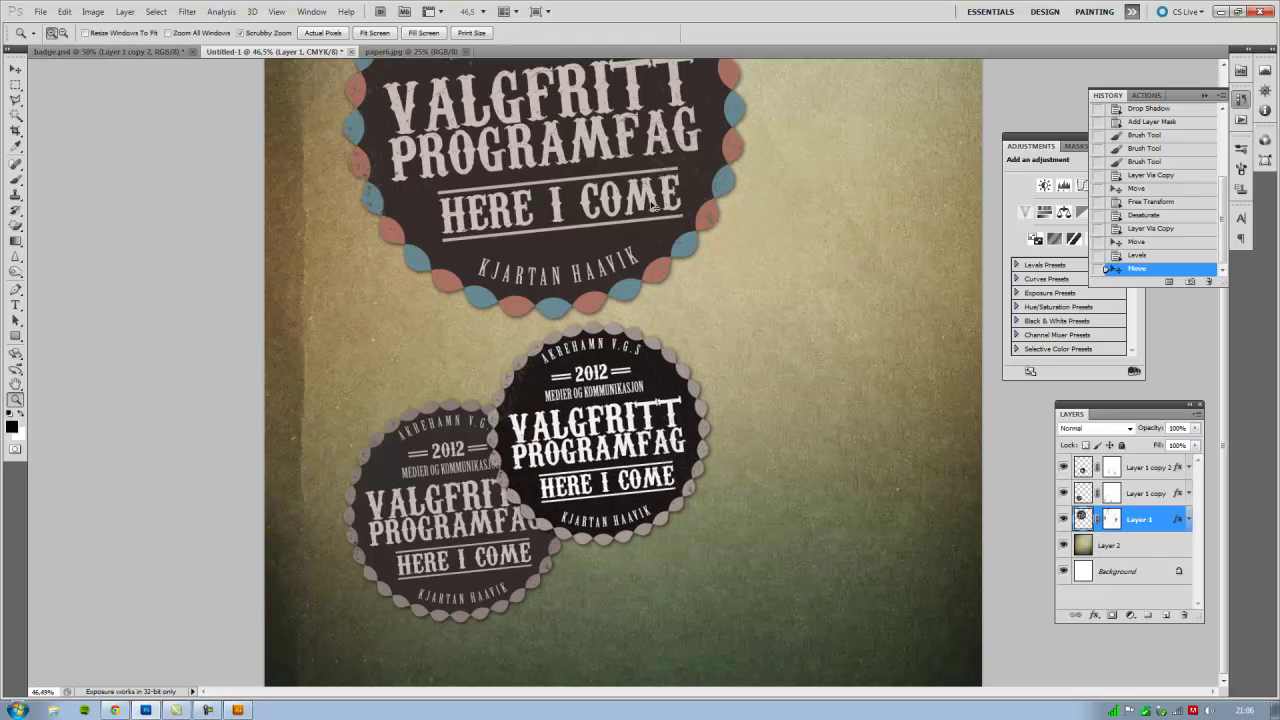
key(ctrl+v)
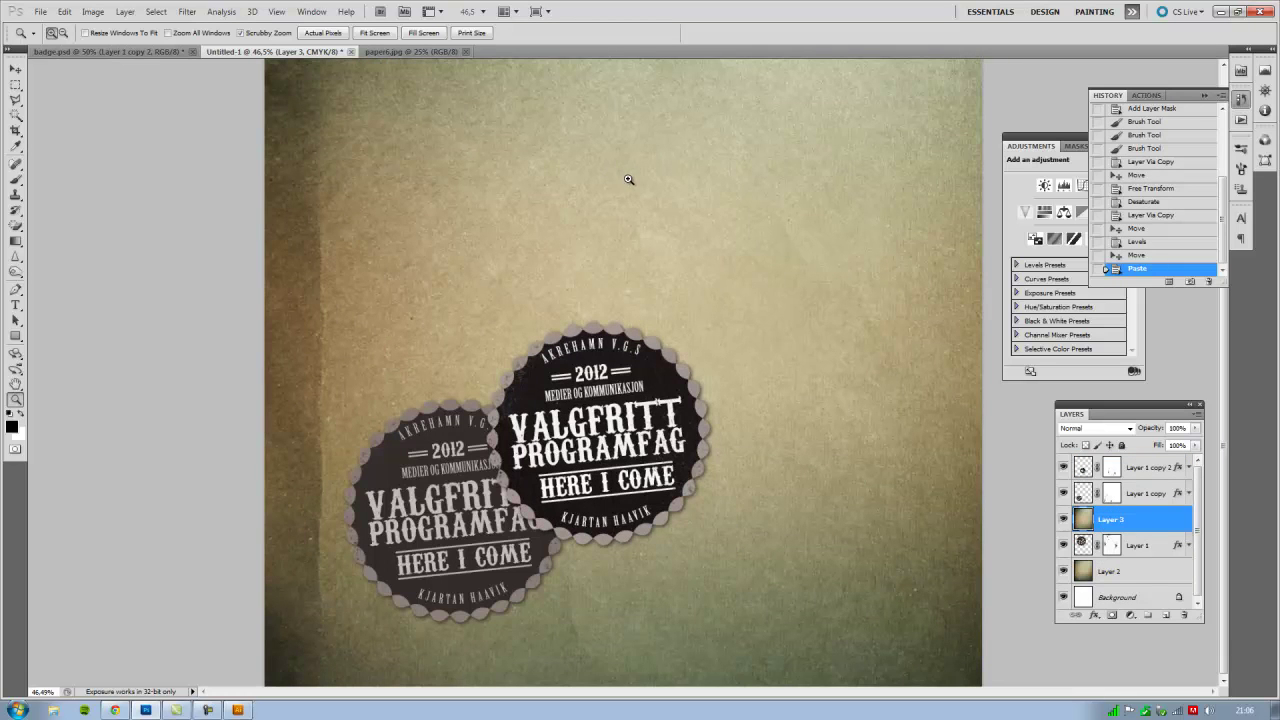
key(ctrl+z)
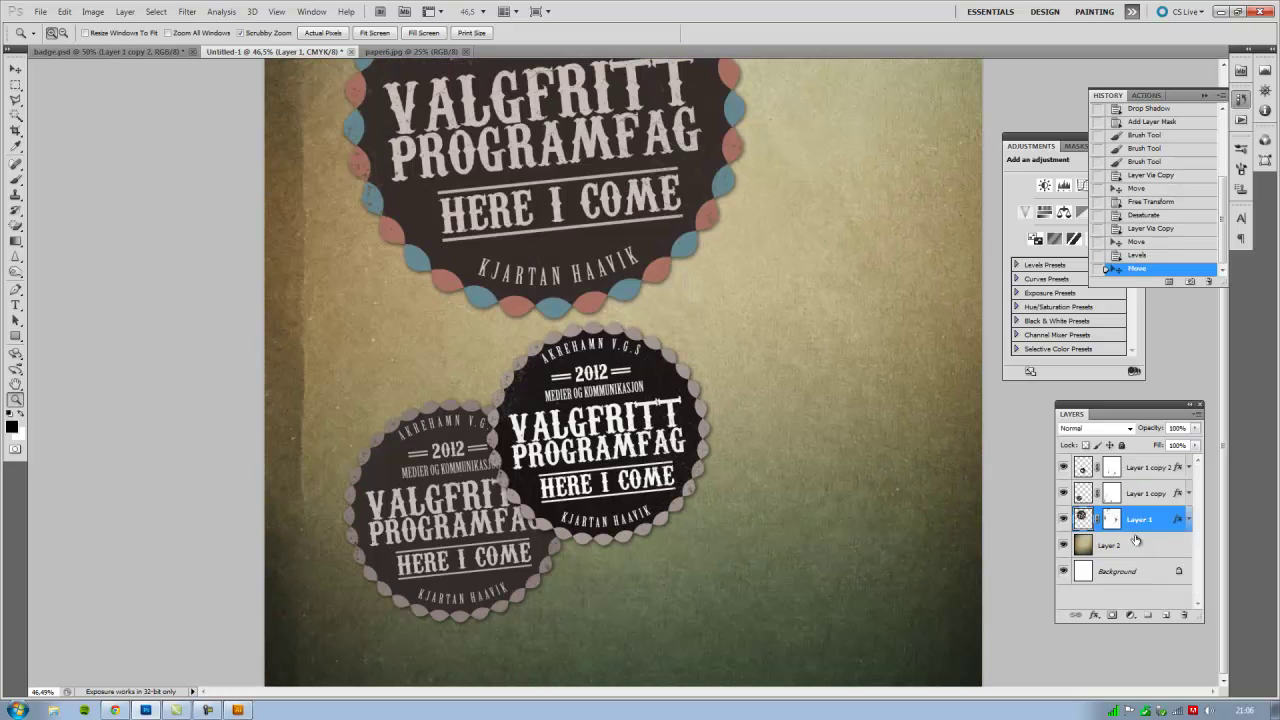
key(ctrl+j)
Step: Scale the badge duplicate to 57.5% and place it at upper right
drag(627, 178, 872, 458)
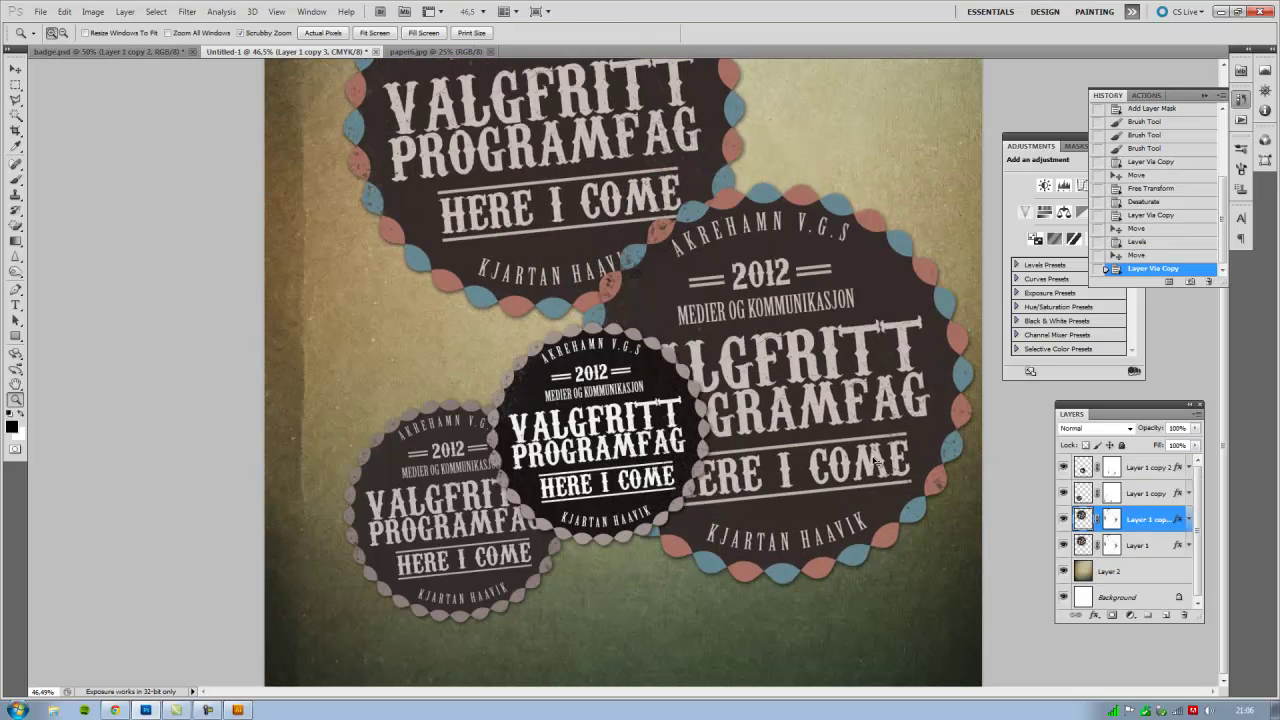
key(ctrl+t)
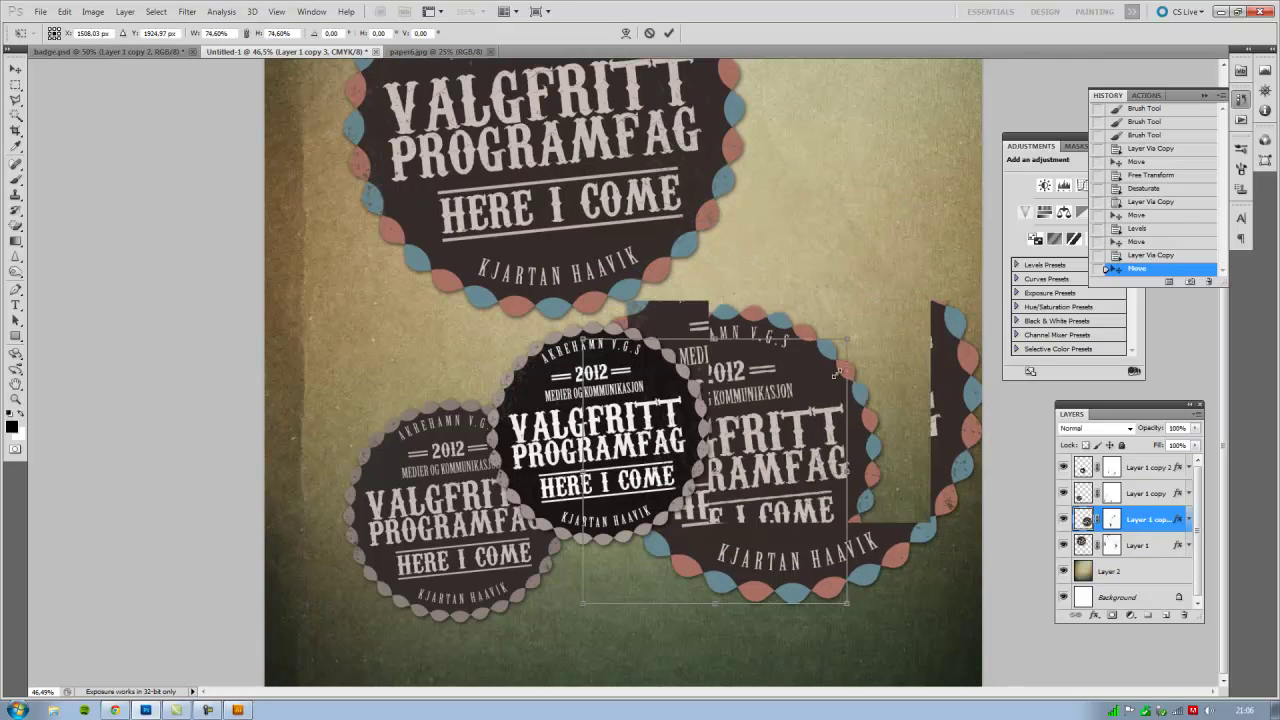
drag(985, 203, 815, 372)
drag(771, 440, 925, 260)
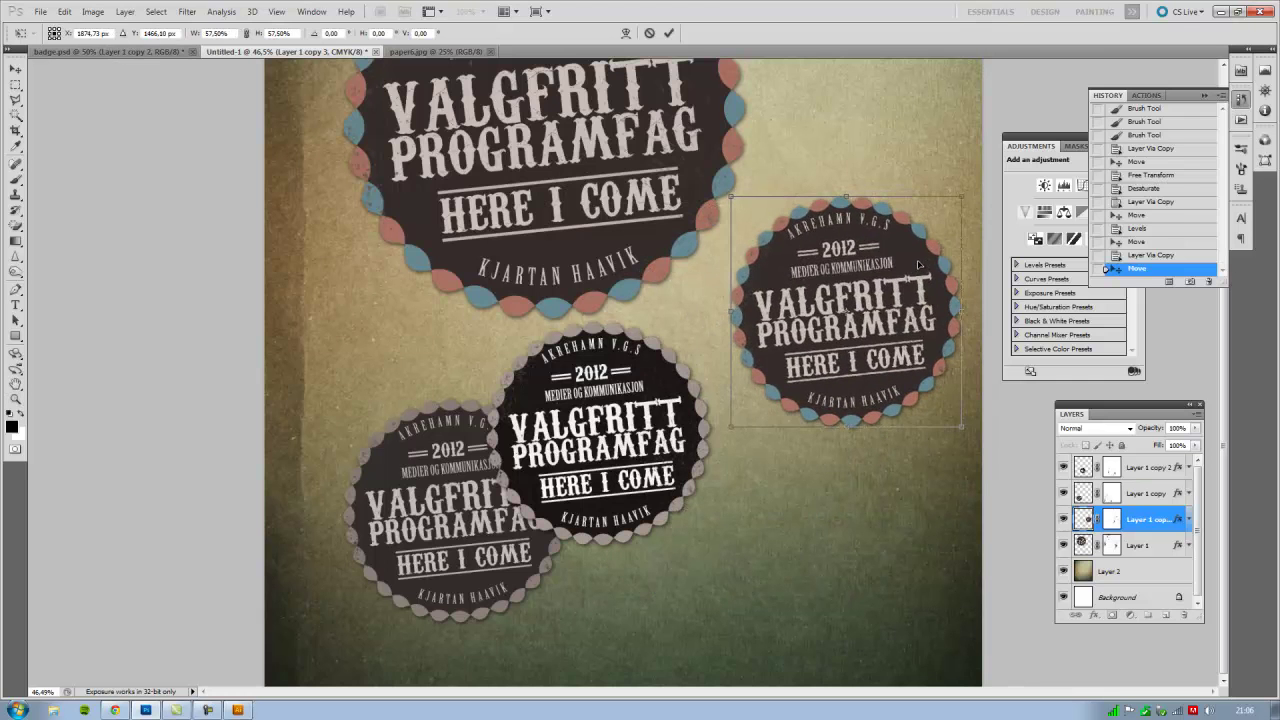
key(Return)
Step: Recolour the upper-right badge with Hue +38 and Saturation -44
key(ctrl+u)
drag(955, 249, 982, 249)
drag(999, 165, 1079, 124)
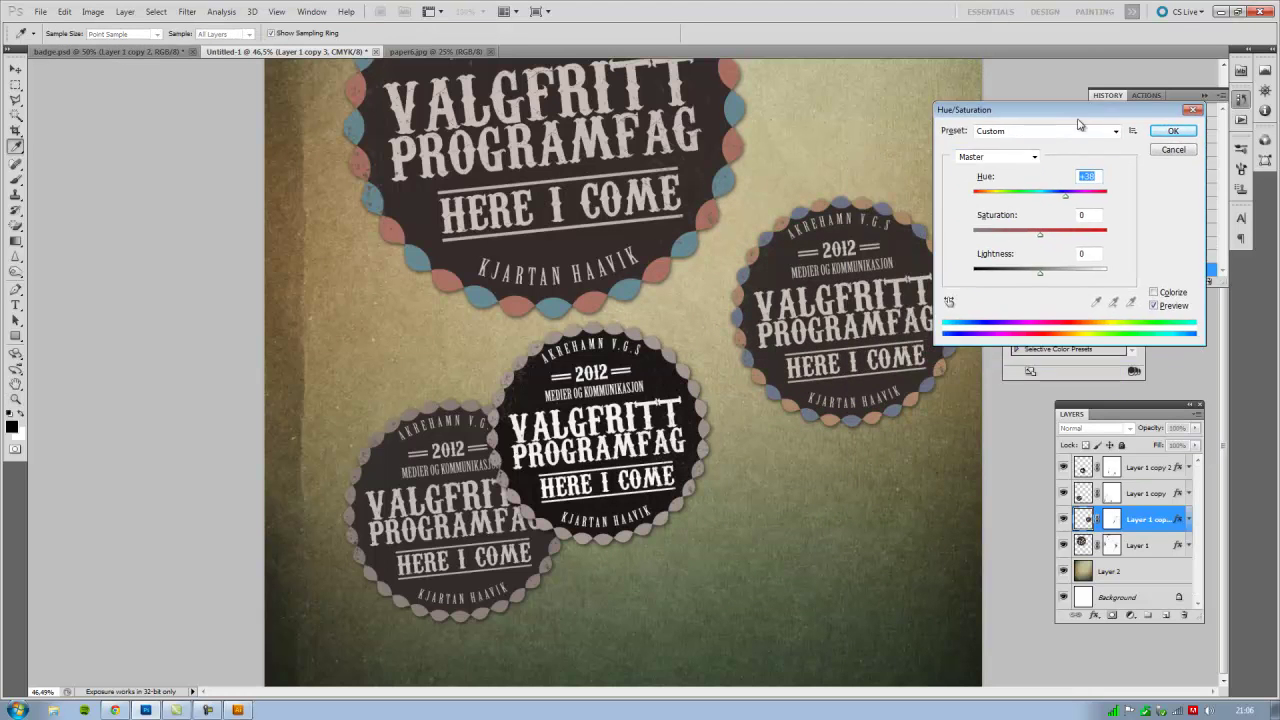
drag(1040, 234, 1013, 239)
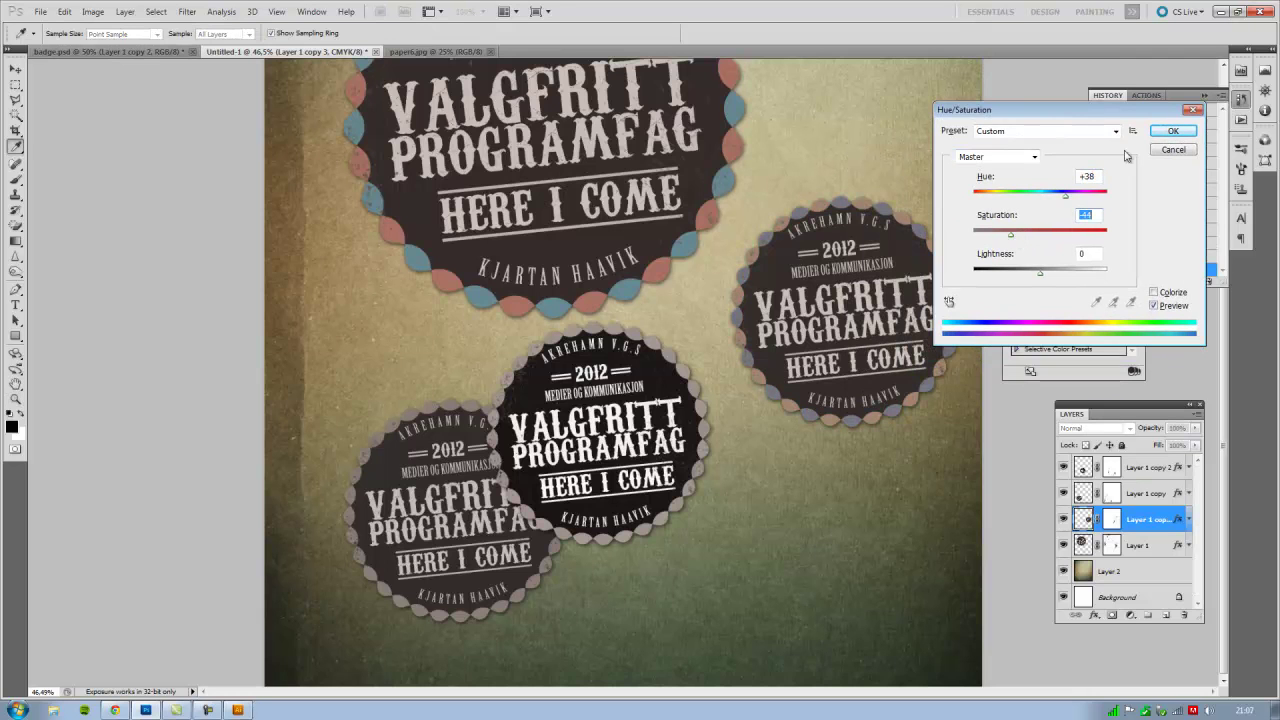
click(1170, 131)
Step: Duplicate the recoloured badge and move the copy down to lower right
key(z)
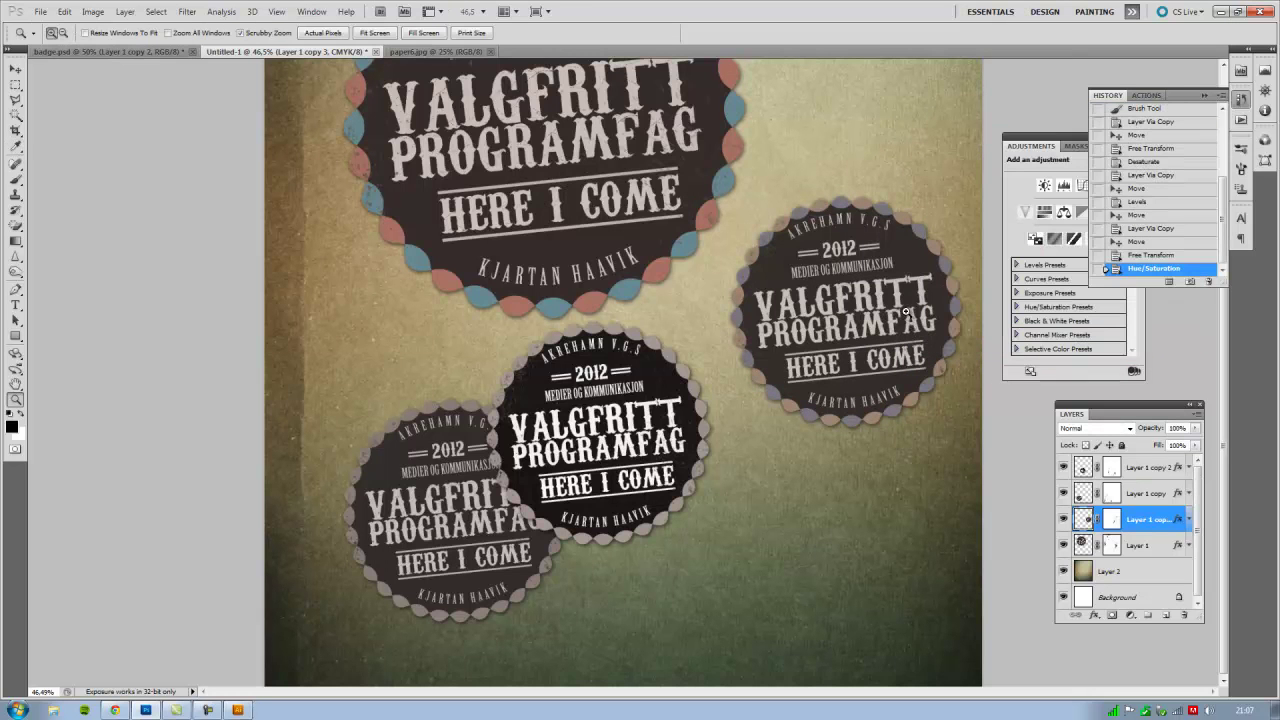
key(ctrl+j)
drag(928, 321, 858, 548)
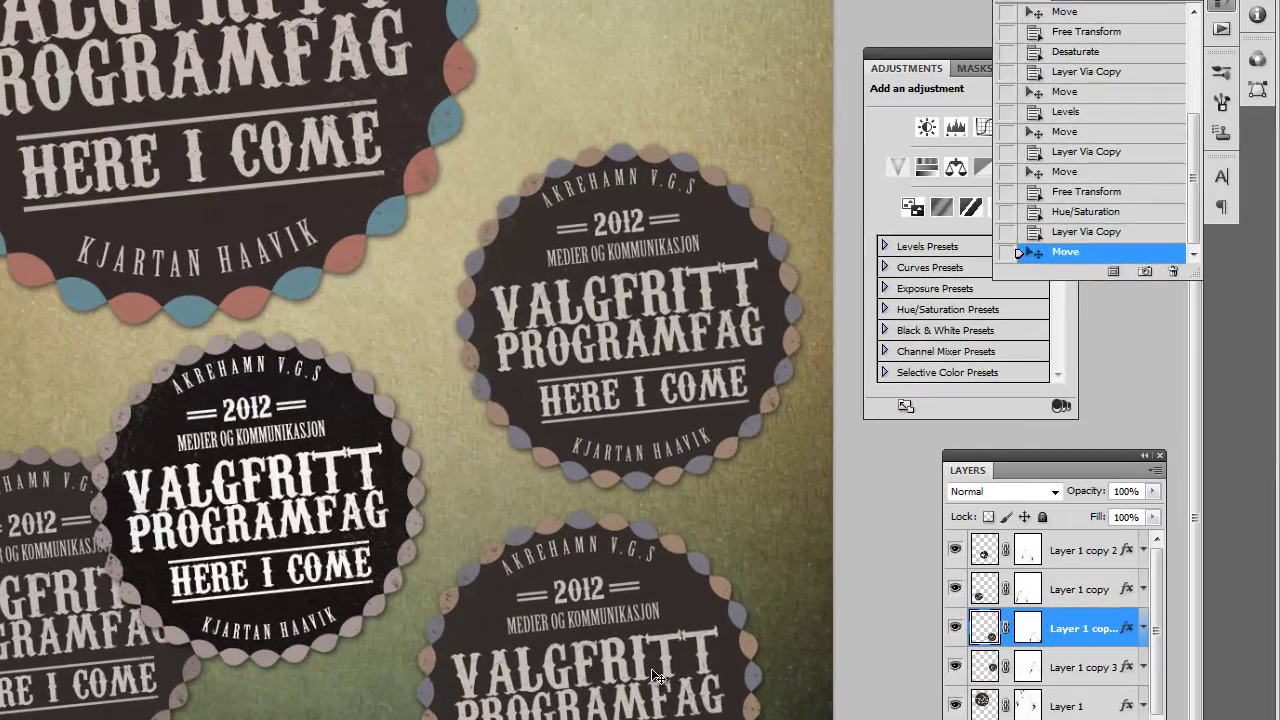
Step: Recolour the lower-right badge copy deep red using Hue -60, Saturation +100 and raised Lightness
key(ctrl+u)
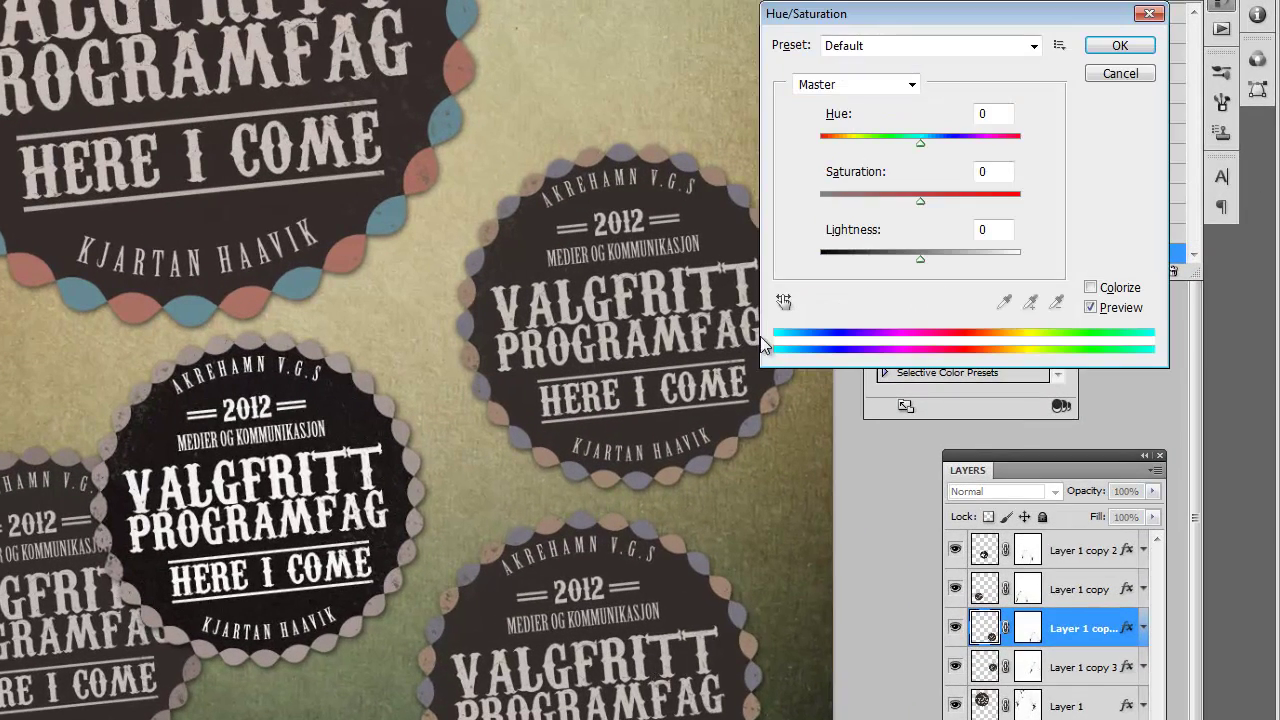
mouse_move(922, 140)
mouse_down()
mouse_move(995, 143)
mouse_move(972, 153)
mouse_up()
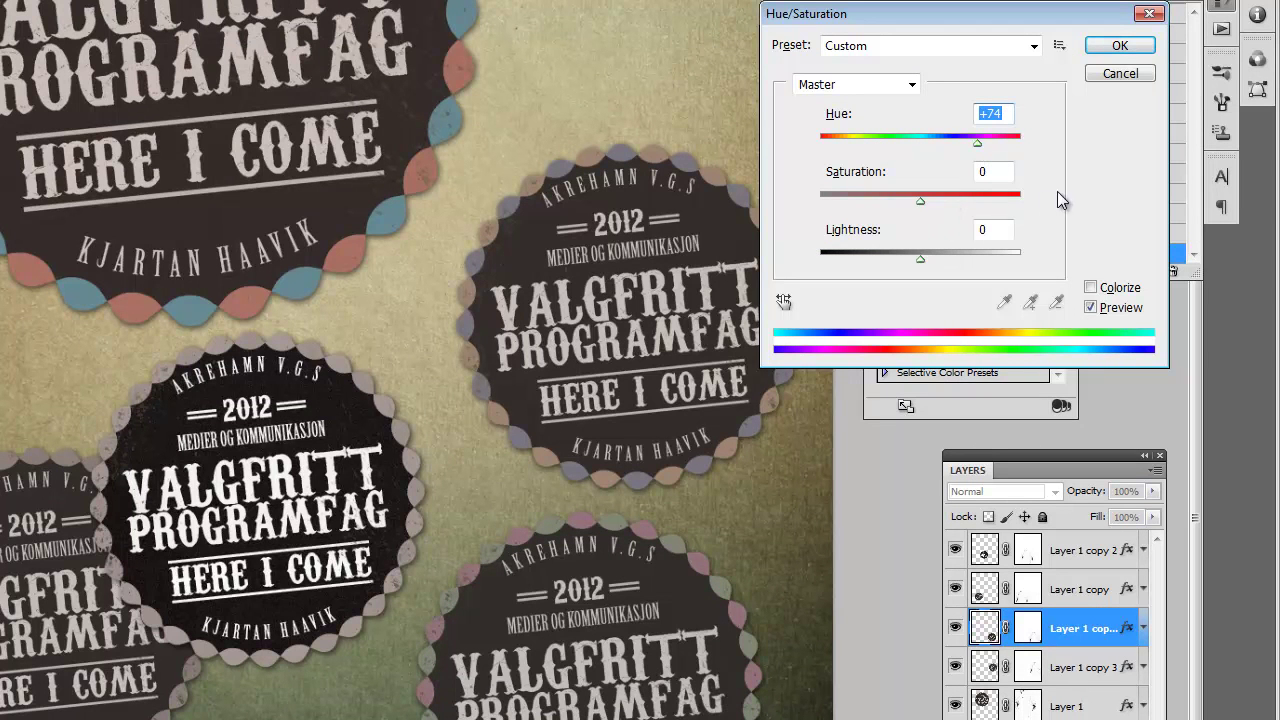
mouse_move(1014, 200)
mouse_down()
mouse_move(979, 198)
mouse_move(1024, 196)
mouse_up()
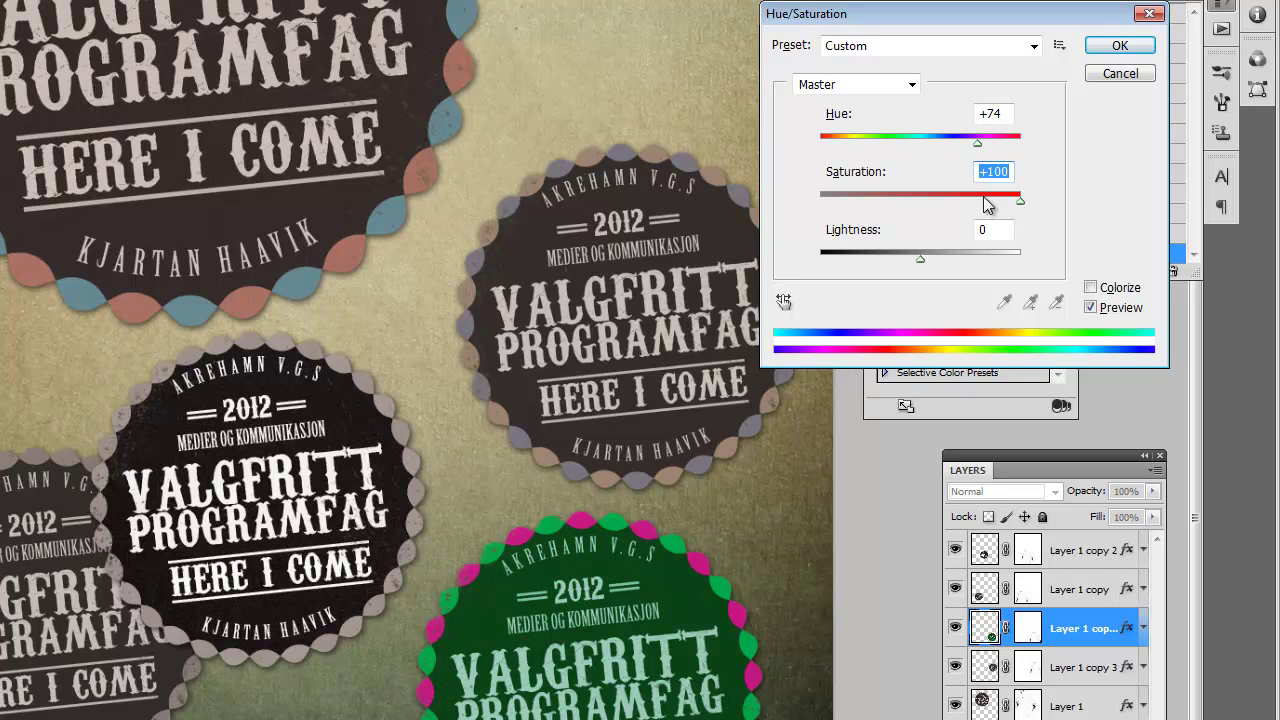
drag(975, 145, 870, 145)
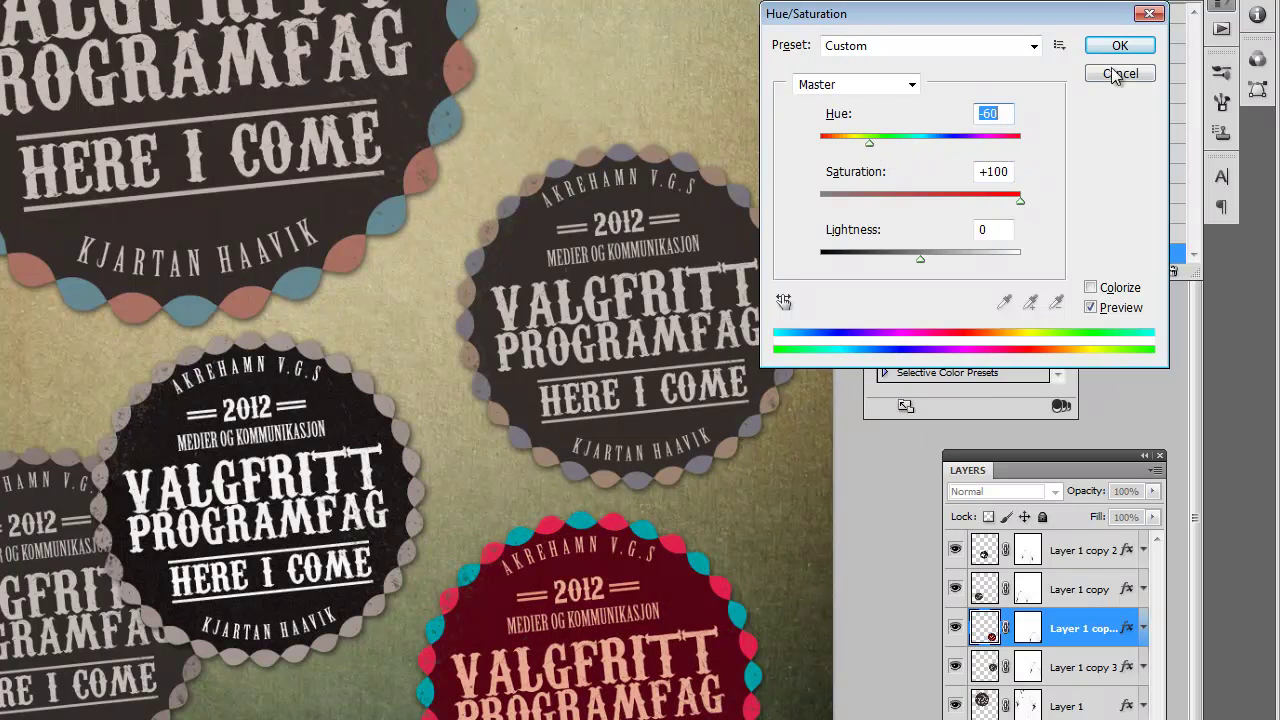
mouse_move(916, 258)
mouse_down()
mouse_move(983, 260)
mouse_move(962, 262)
mouse_up()
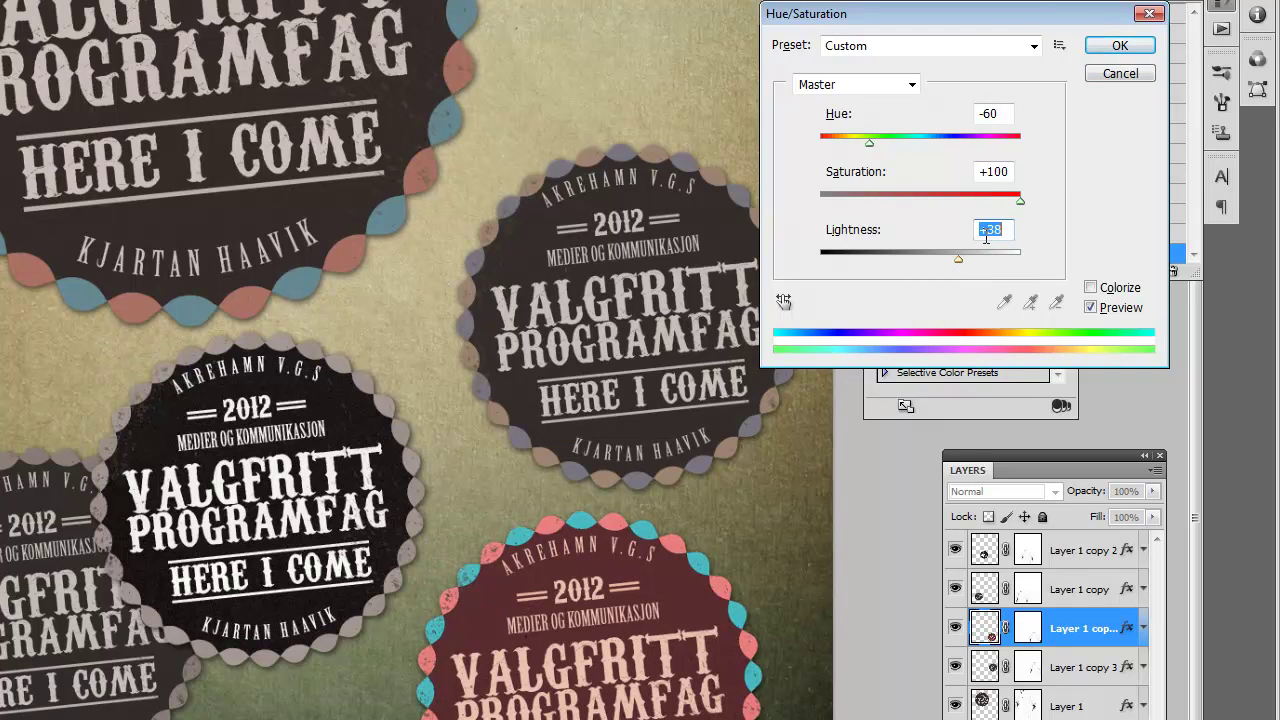
click(1120, 45)
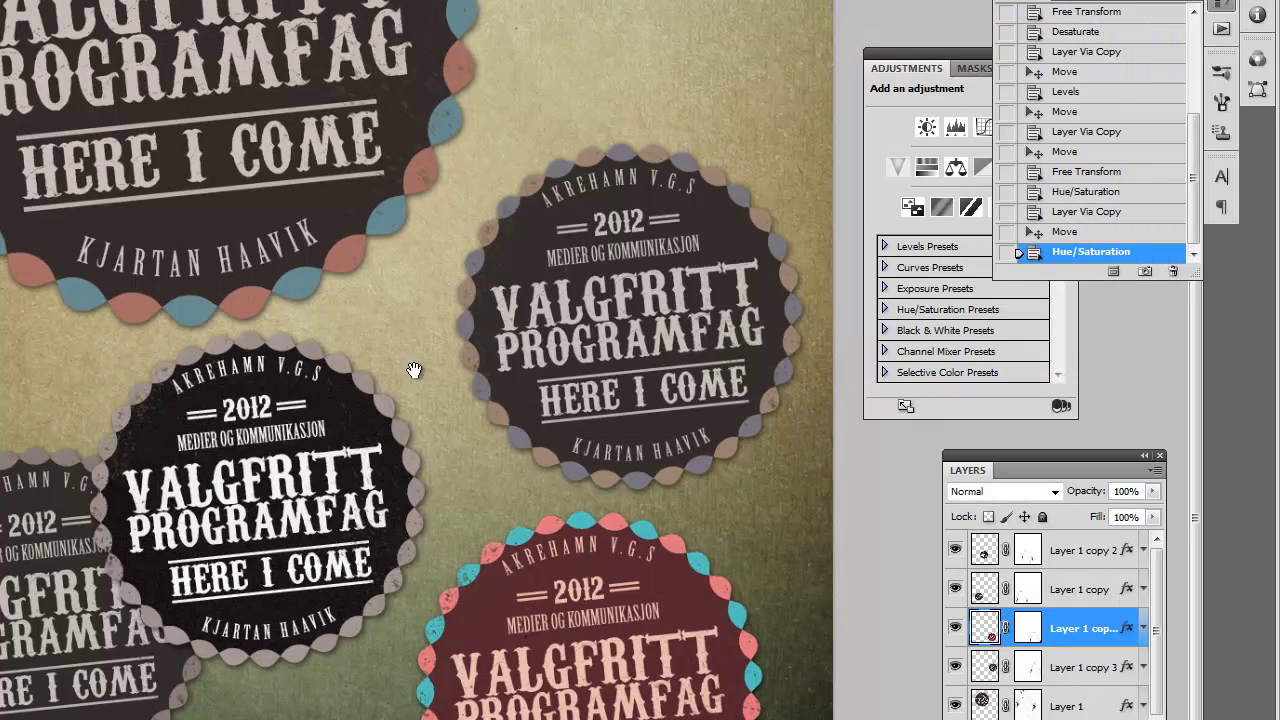
alt+click(794, 423)
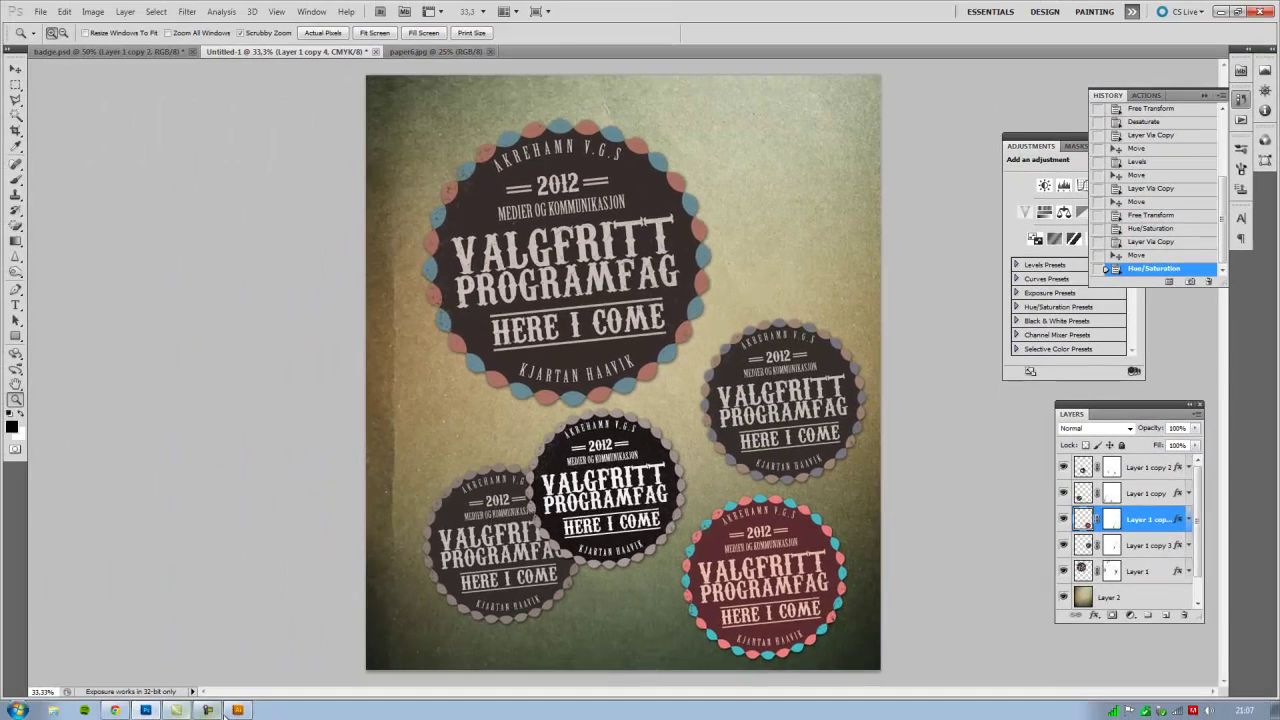
click(237, 710)
click(767, 367)
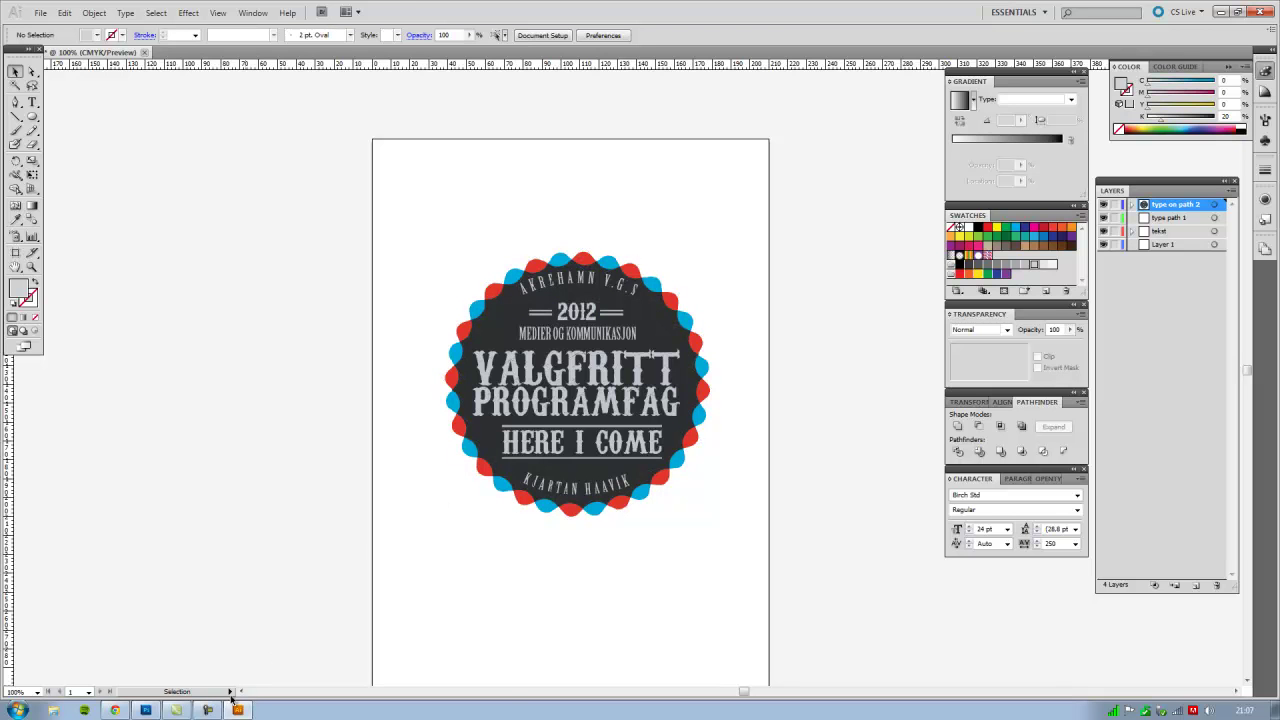
click(146, 710)
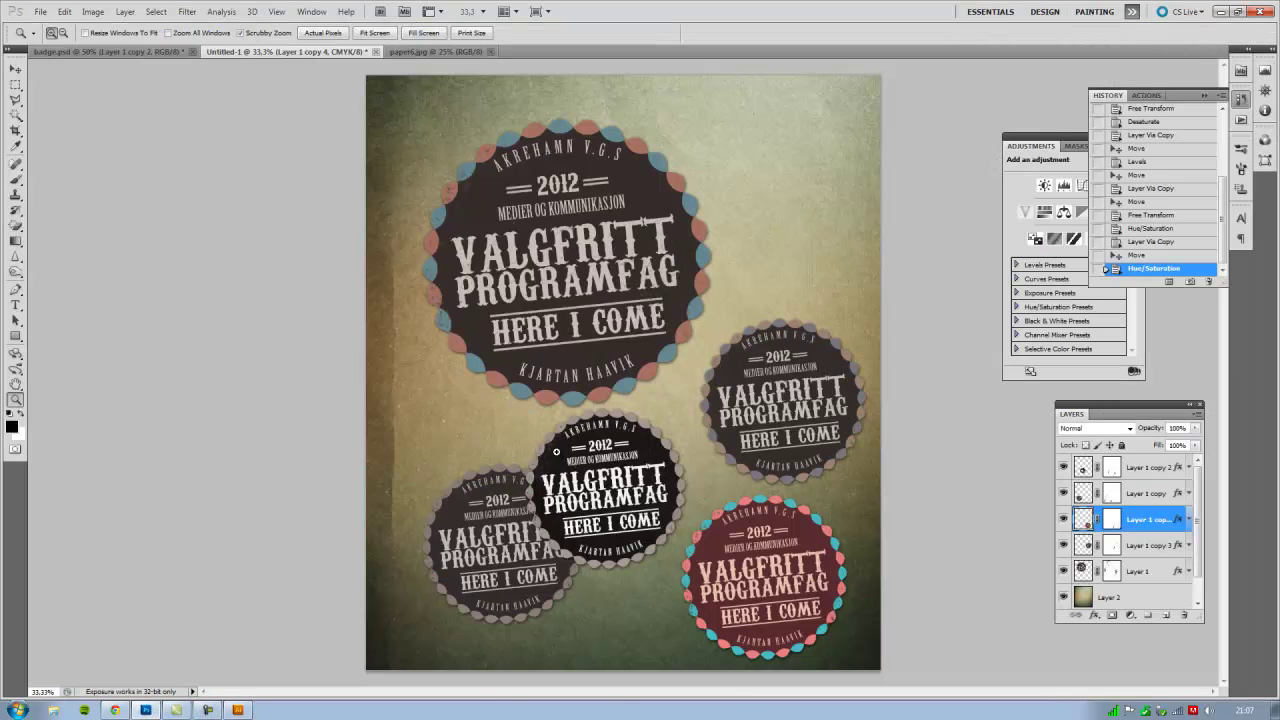